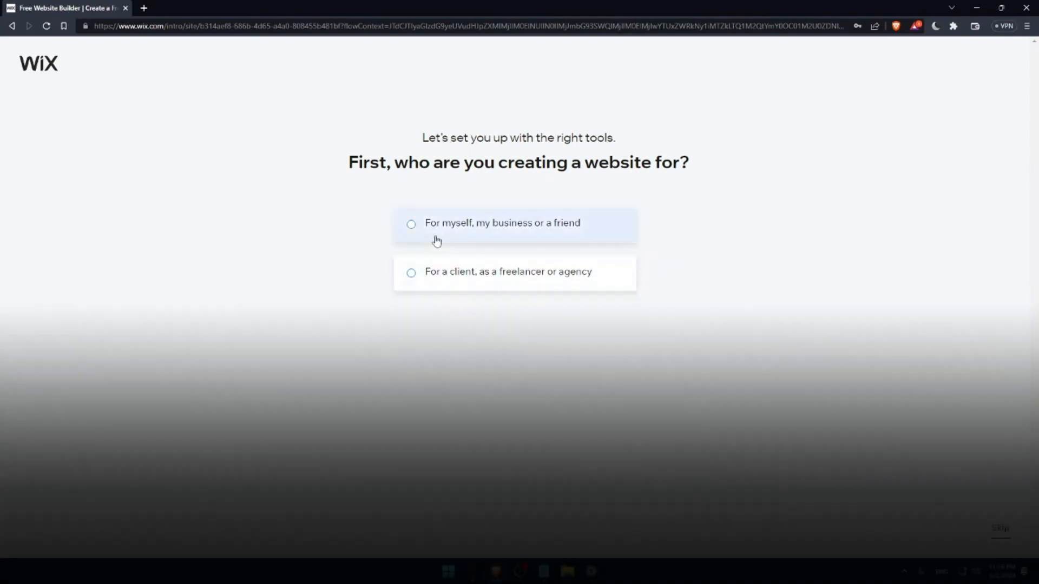
- Set up a website for myself, my business or a friend, with Online Store as the website type
left_click(436, 241)
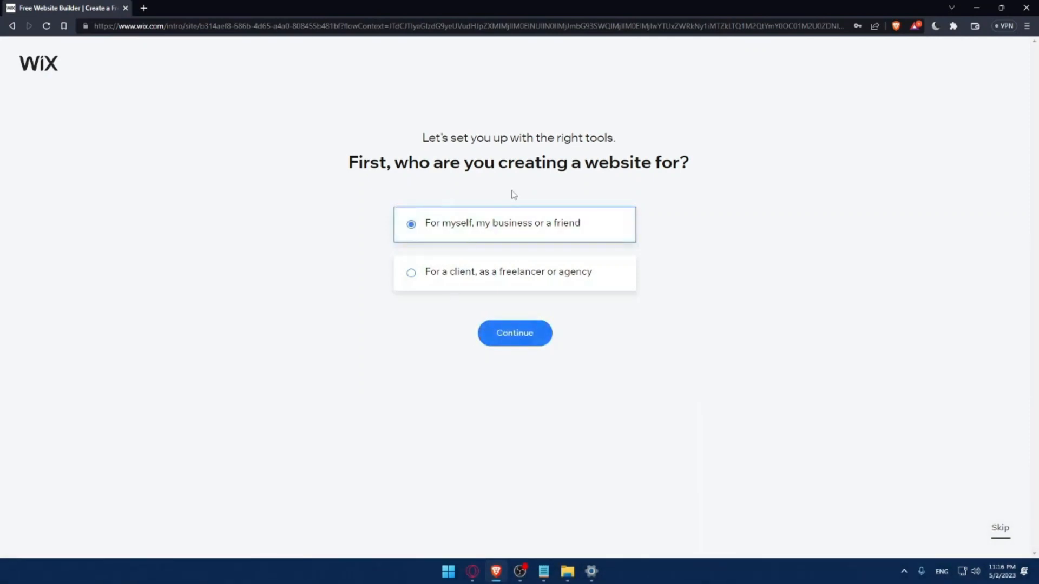
left_click(523, 335)
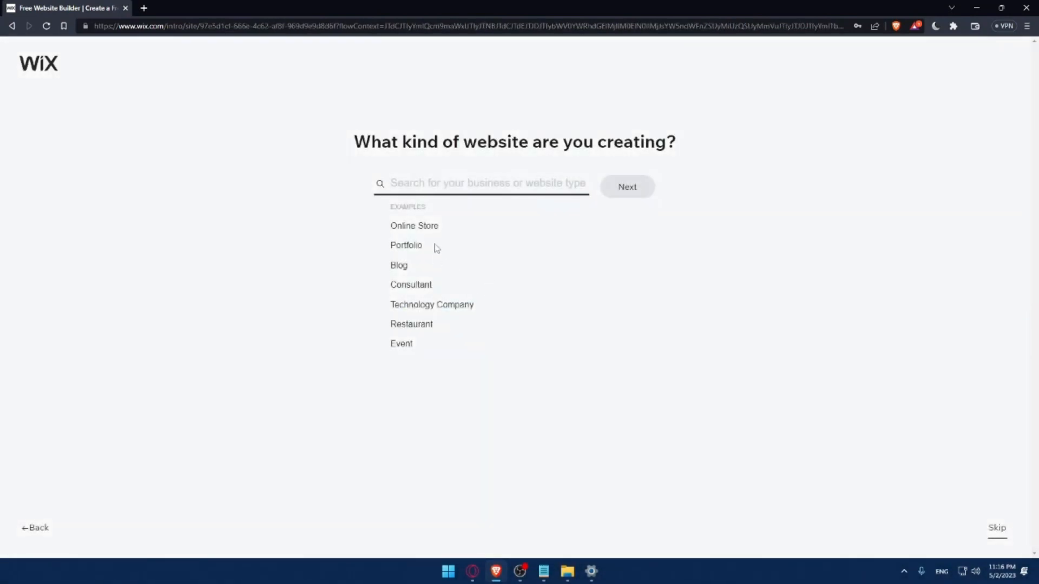
left_click(395, 227)
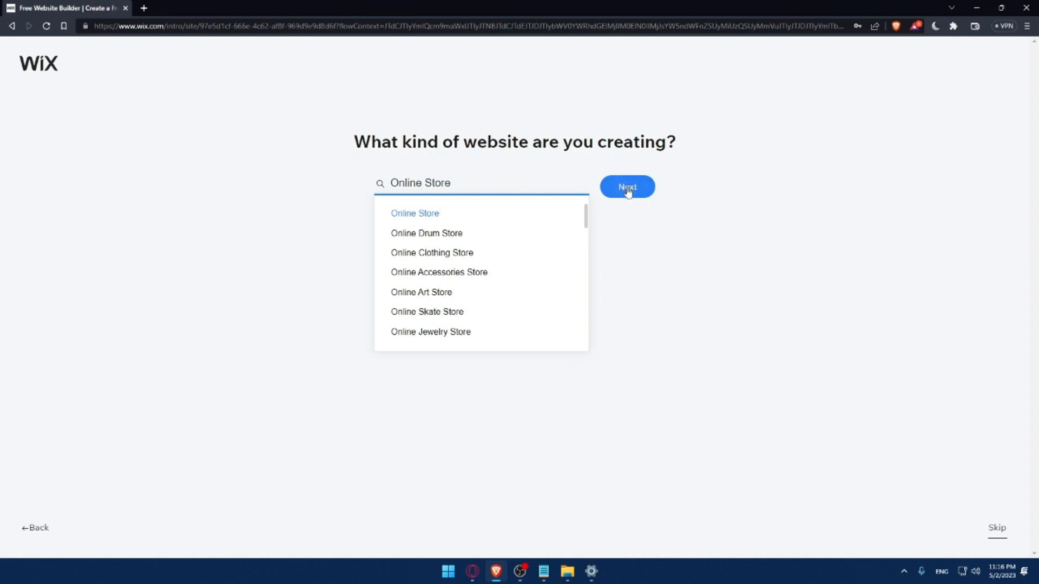
left_click(625, 188)
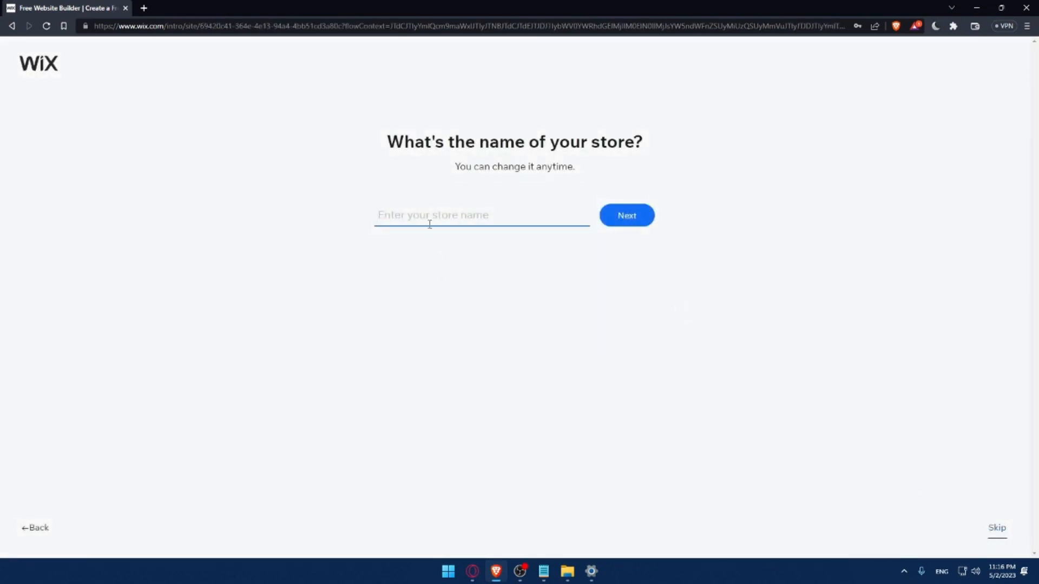
- Name the store MrOmix and continue the setup
type("MrOmix")
left_click(639, 224)
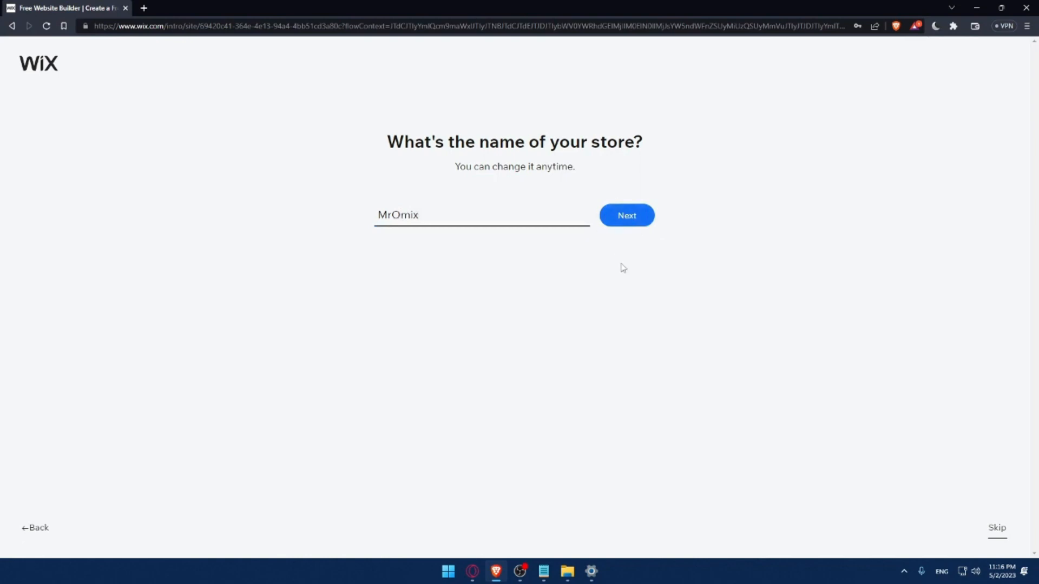
left_click(624, 222)
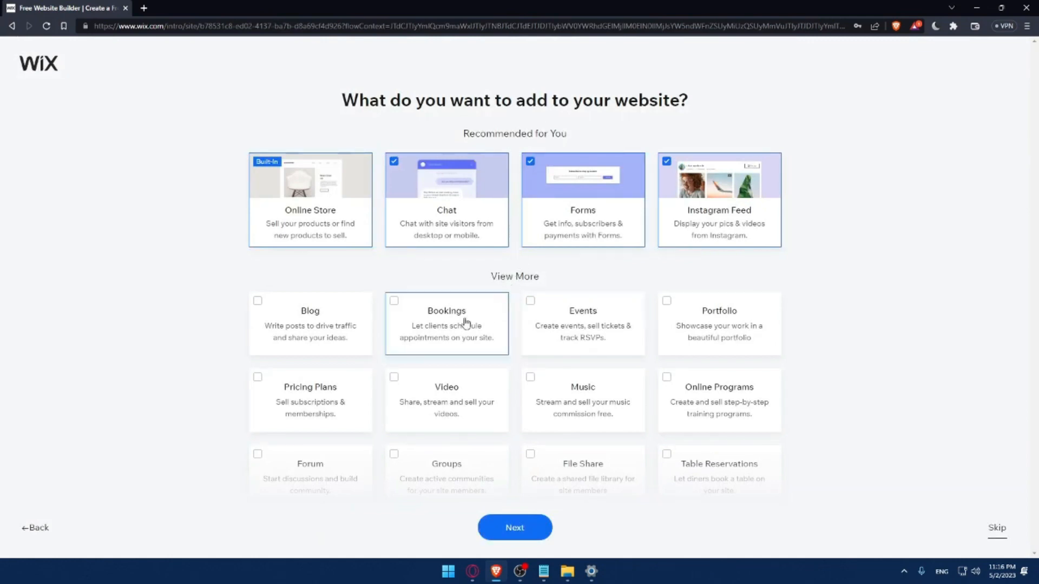
- Add the Blog, Music and Video features to the website and continue the setup
left_click(256, 309)
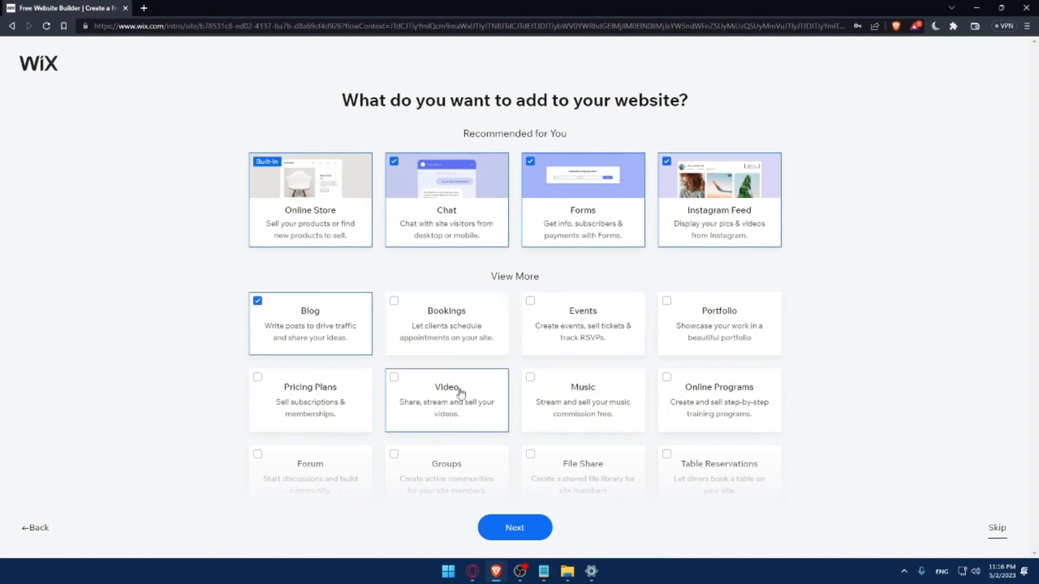
scroll(646, 431, "down", 2)
left_click(548, 301)
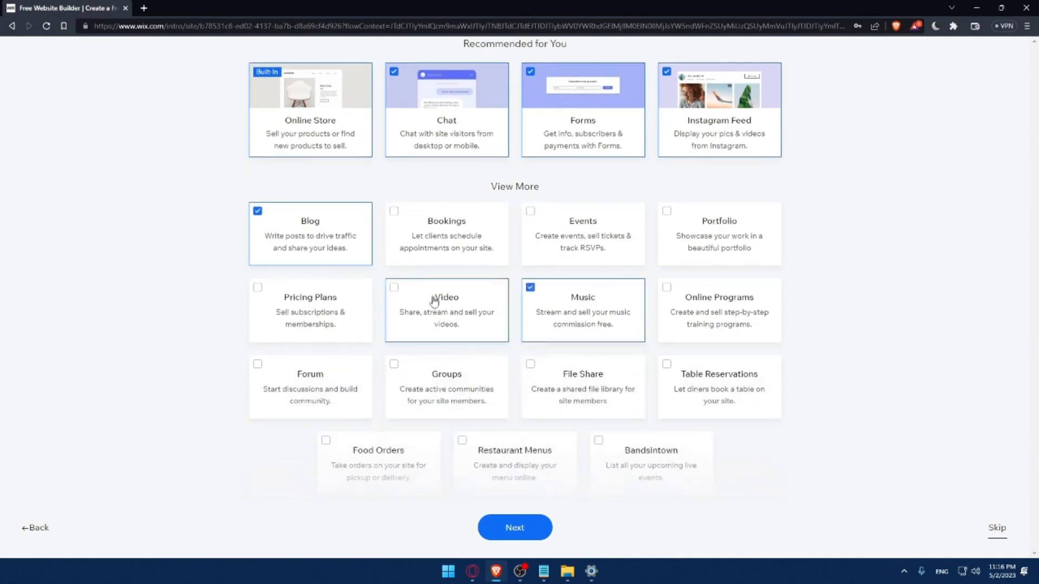
left_click(396, 295)
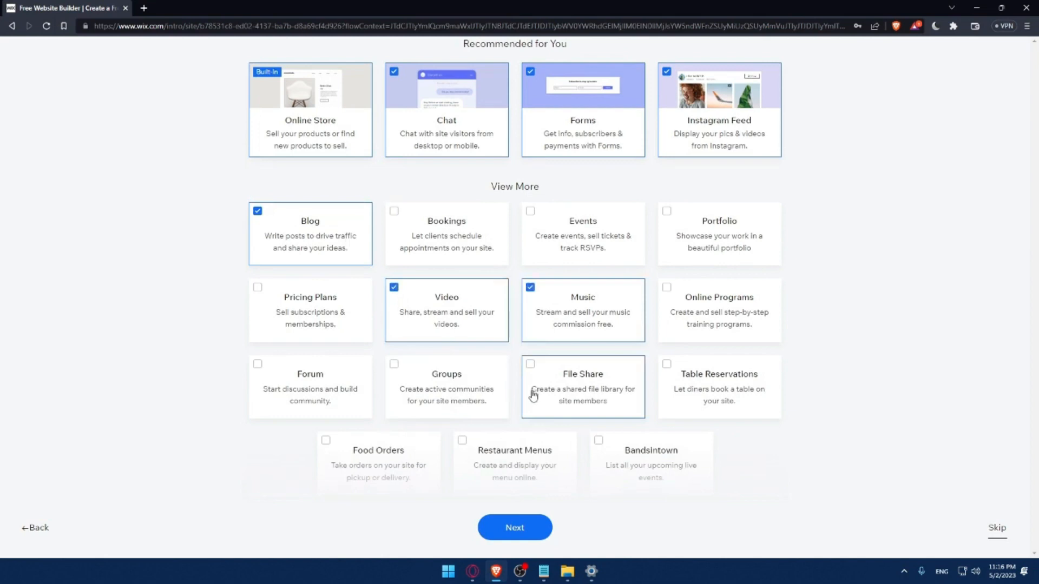
left_click(508, 534)
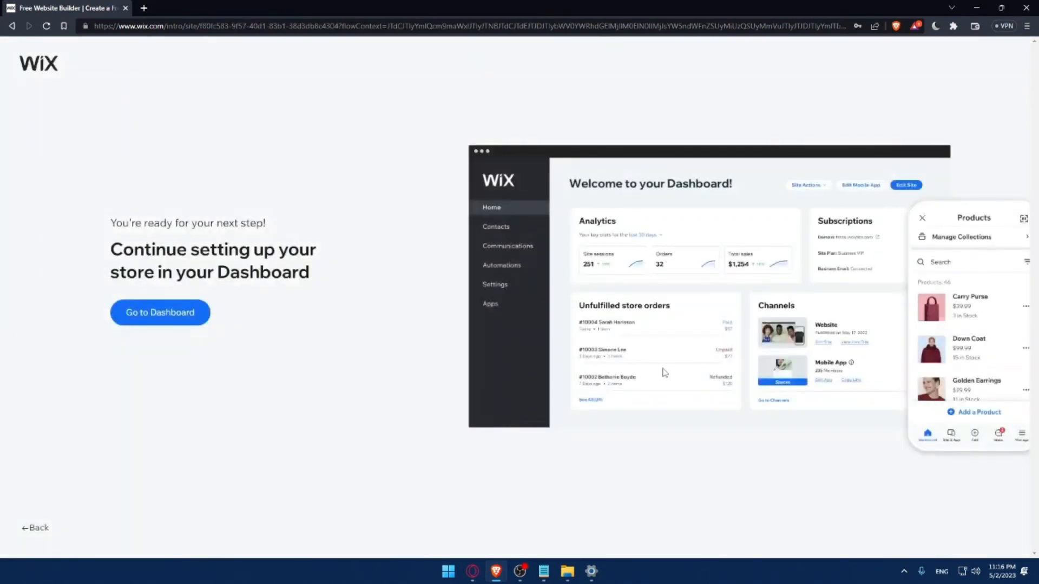
- Go to the store's dashboard and dismiss the 50% off sale offer
left_click(178, 320)
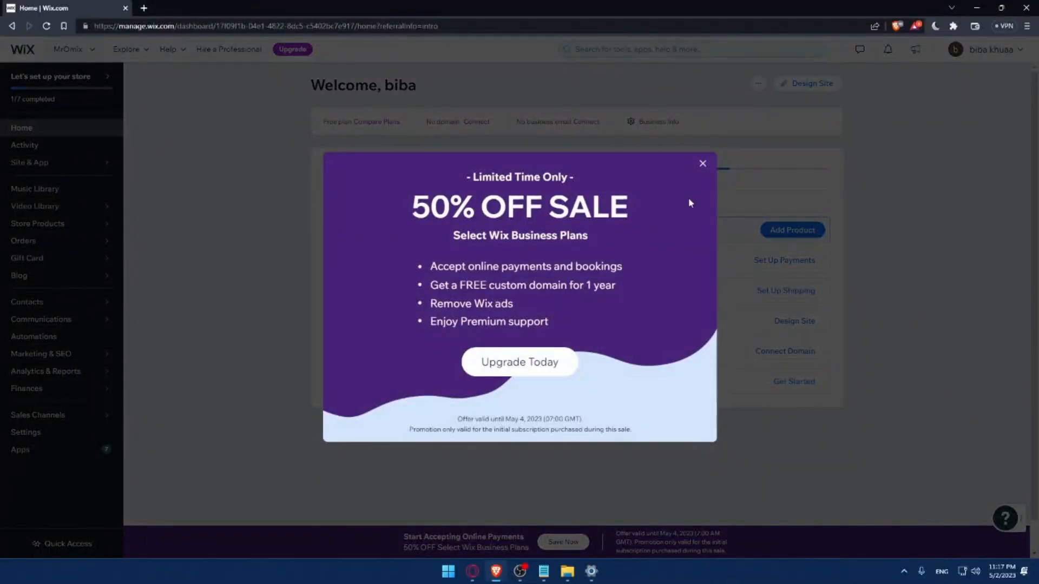
left_click(704, 168)
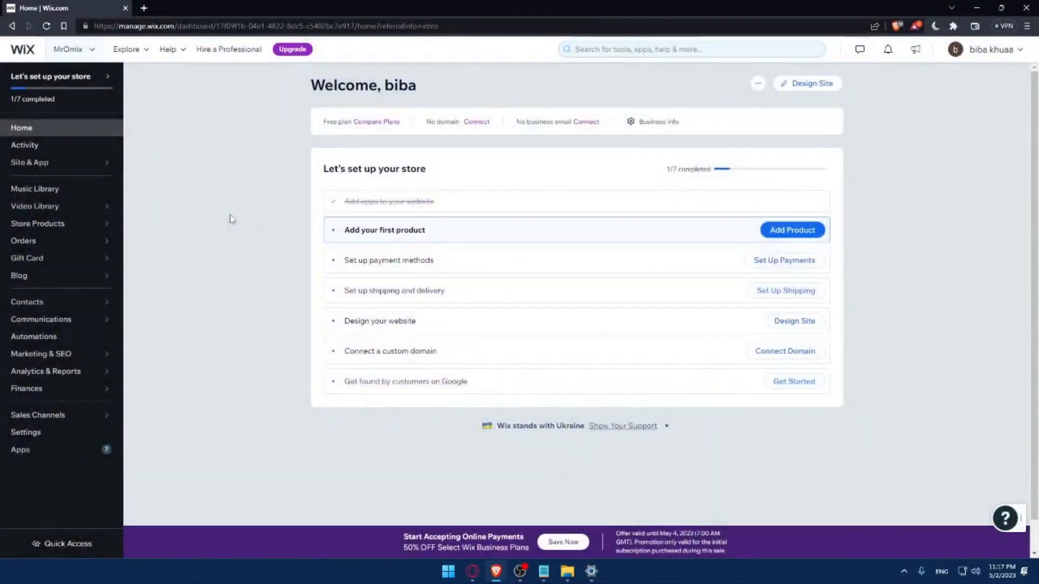
left_click_drag(320, 170, 452, 170)
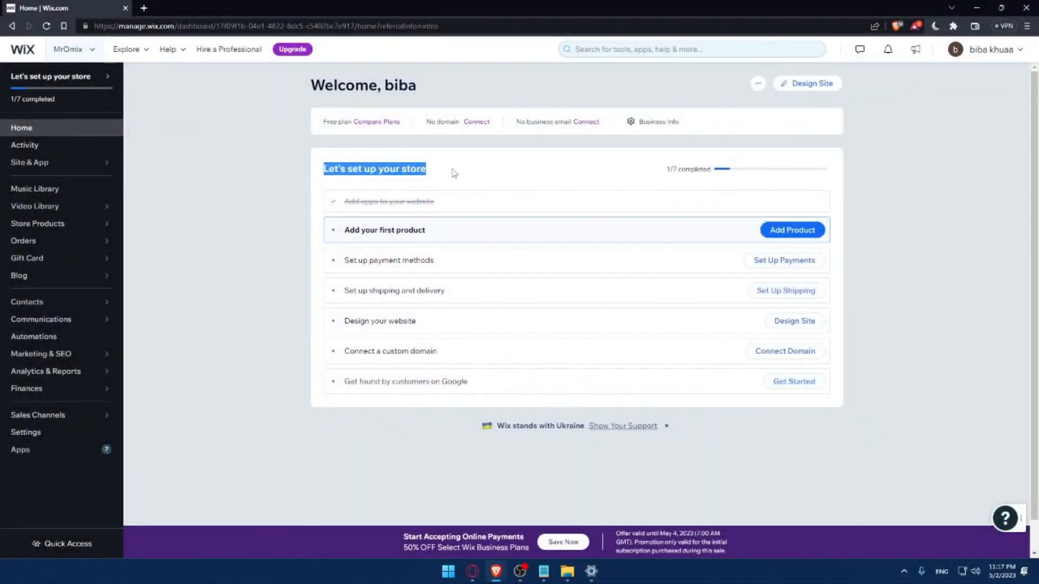
left_click(479, 171)
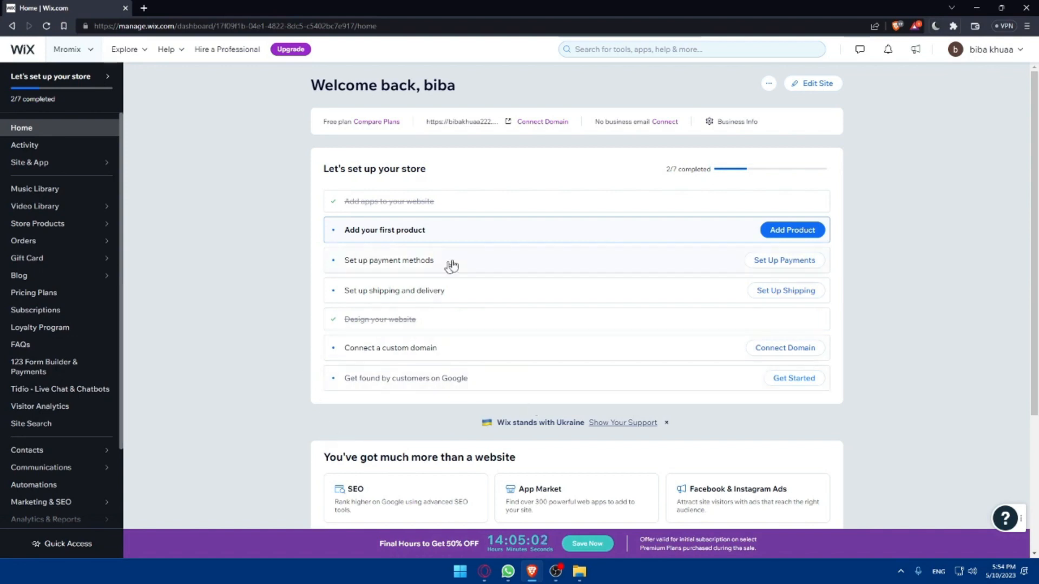
- Open the store's website in the site editor from the design task of the setup checklist
left_click(424, 324)
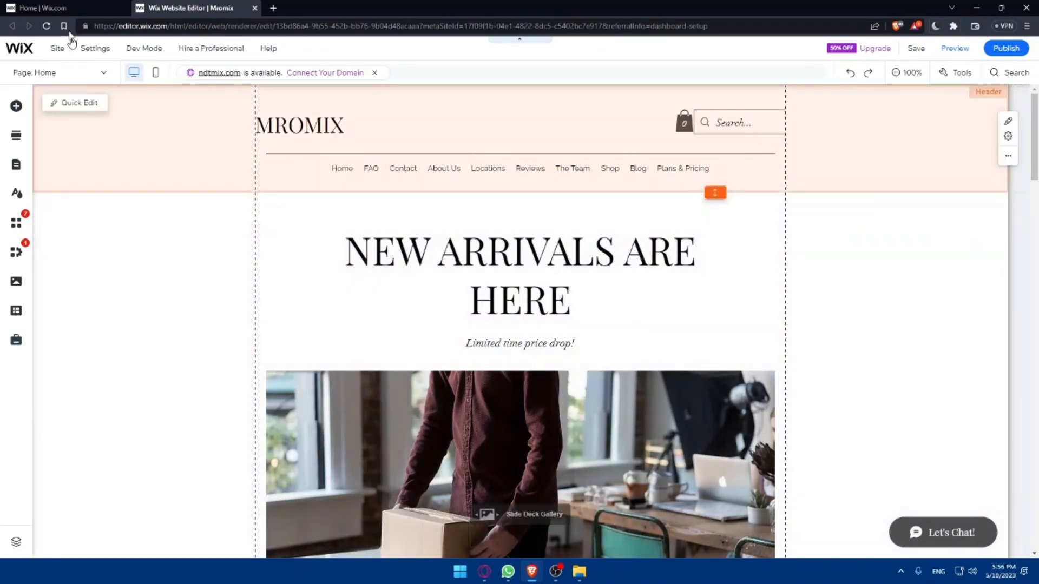
left_click(43, 8)
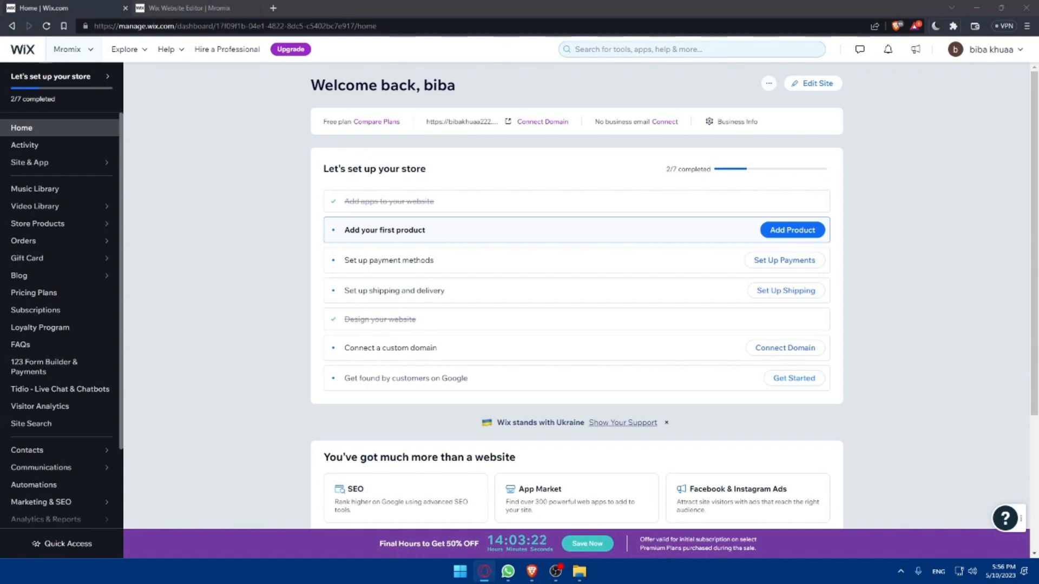
left_click(207, 7)
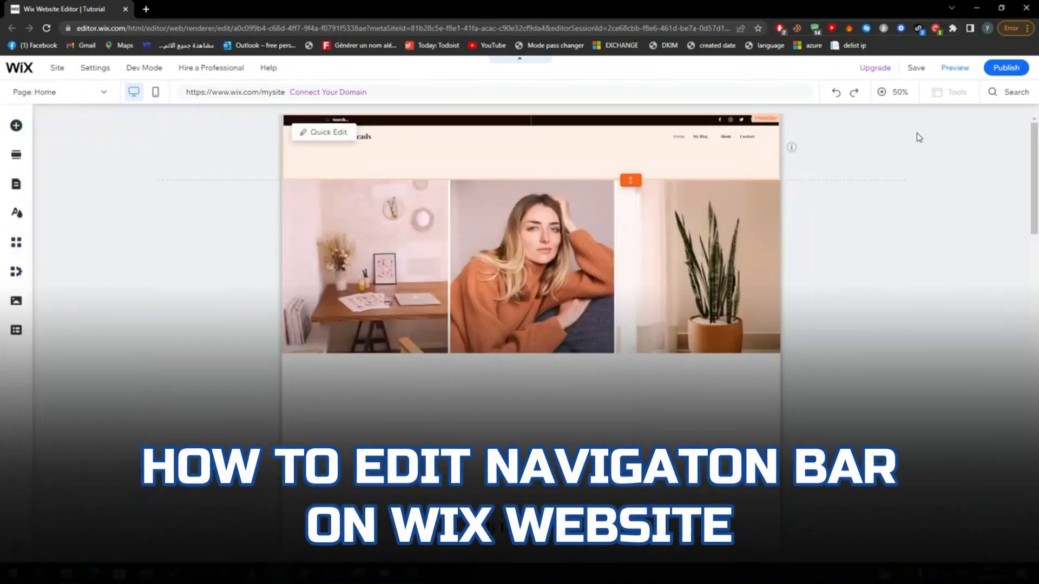
- Open the page management of the header's horizontal menu
left_click(900, 94)
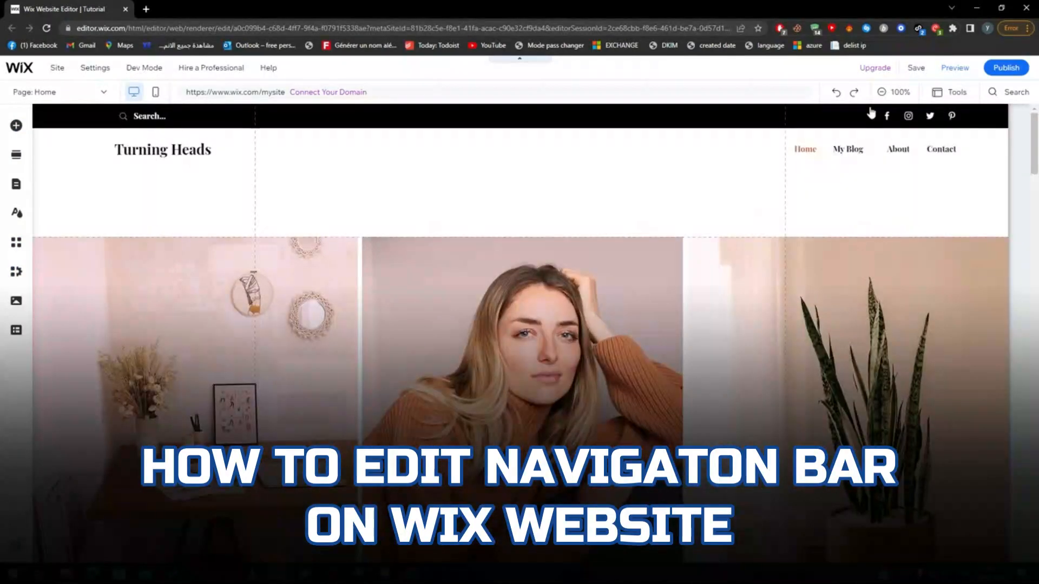
left_click(832, 156)
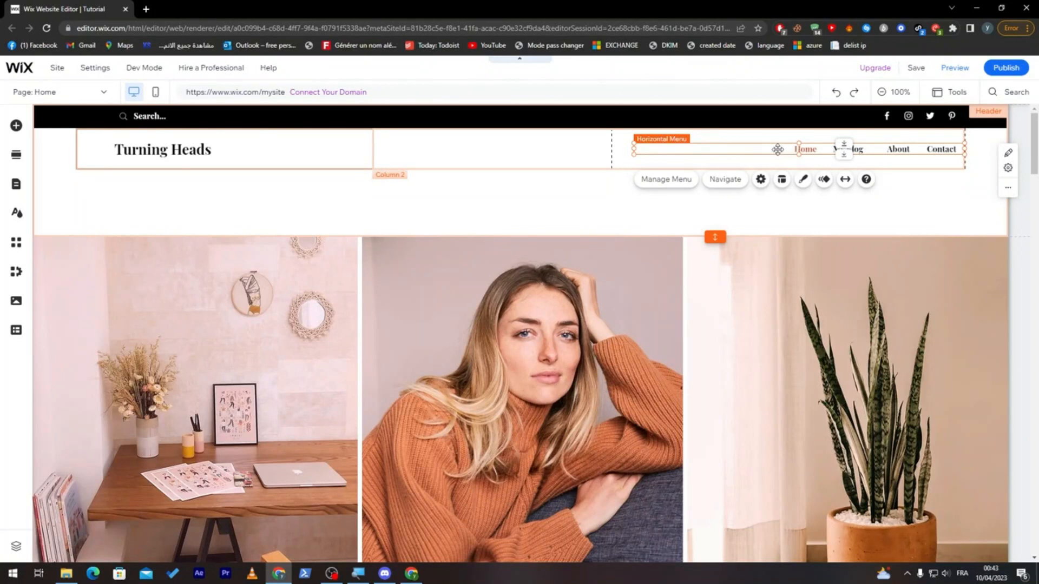
left_click(674, 183)
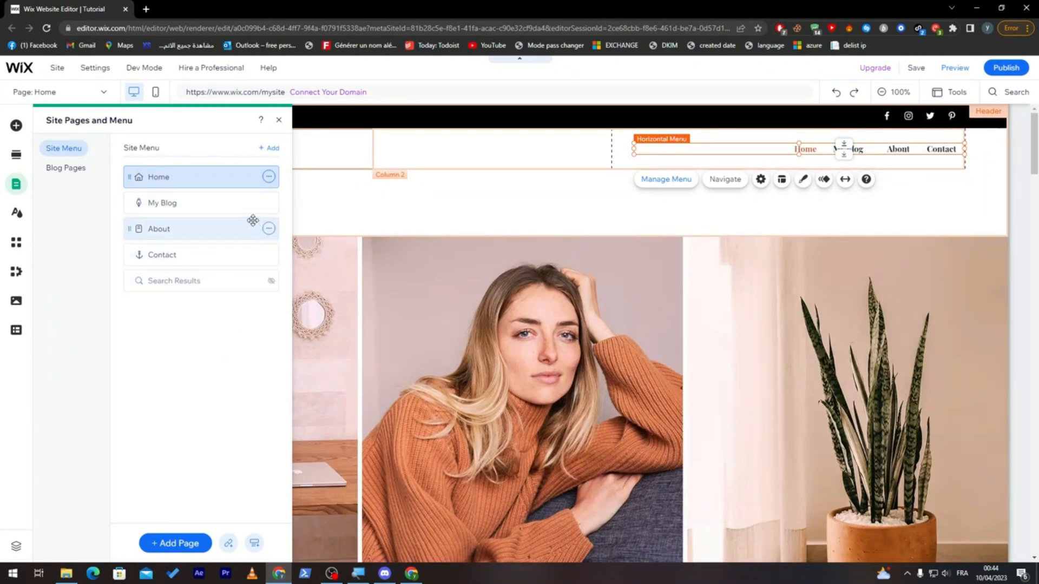
- Rename the My Blog page in the site menu as News
left_click(238, 204)
left_click(269, 203)
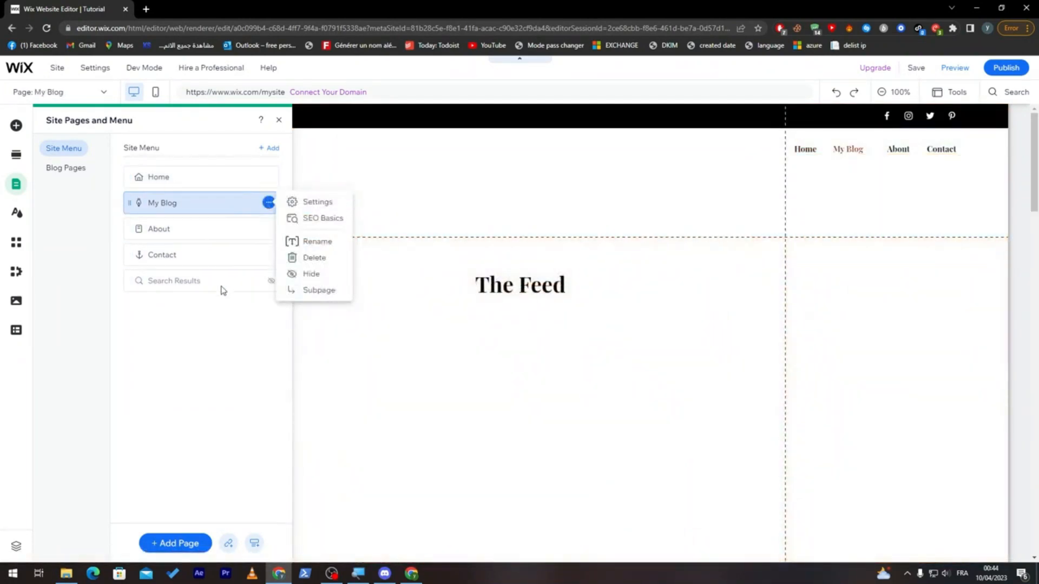
left_click(309, 244)
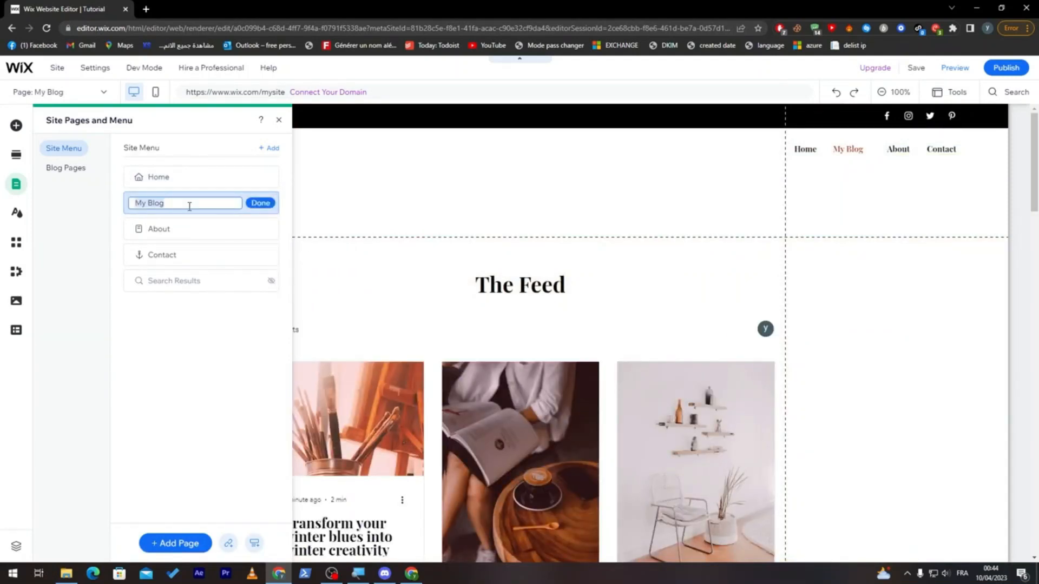
type("News")
key("Return")
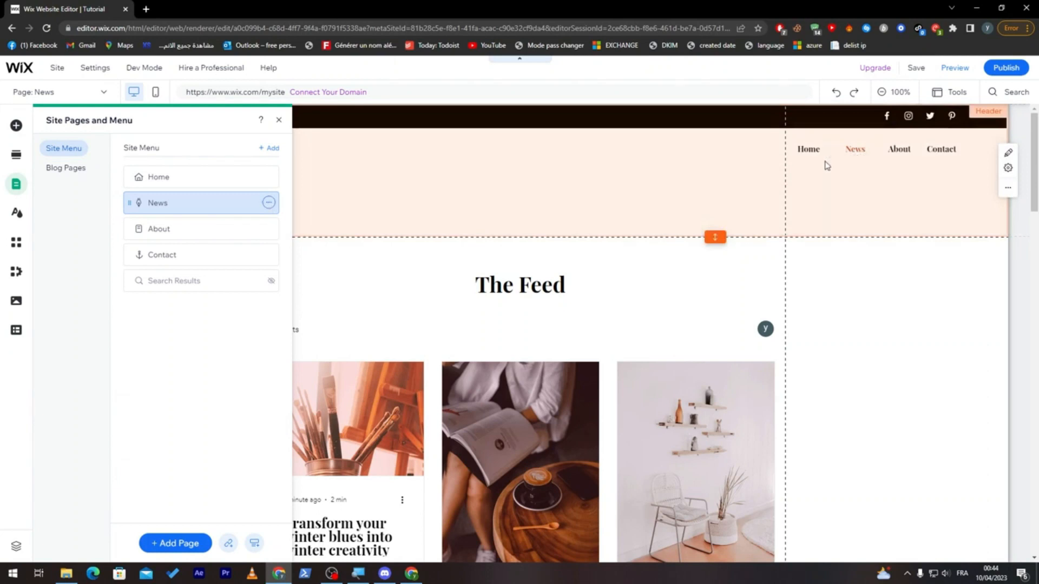
- Try making the News page a subpage of Home, and undo the change
left_click(269, 203)
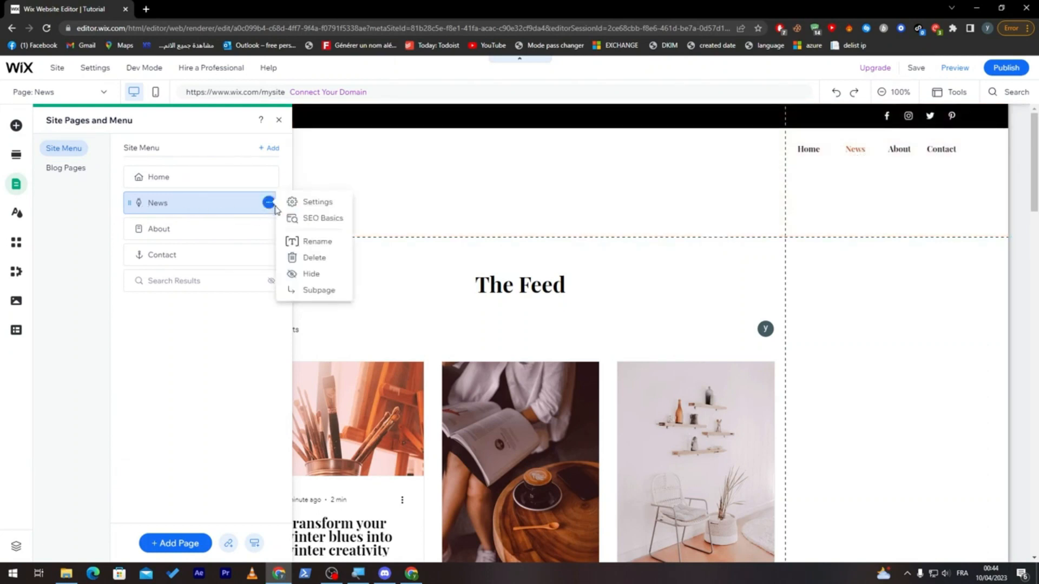
left_click(319, 290)
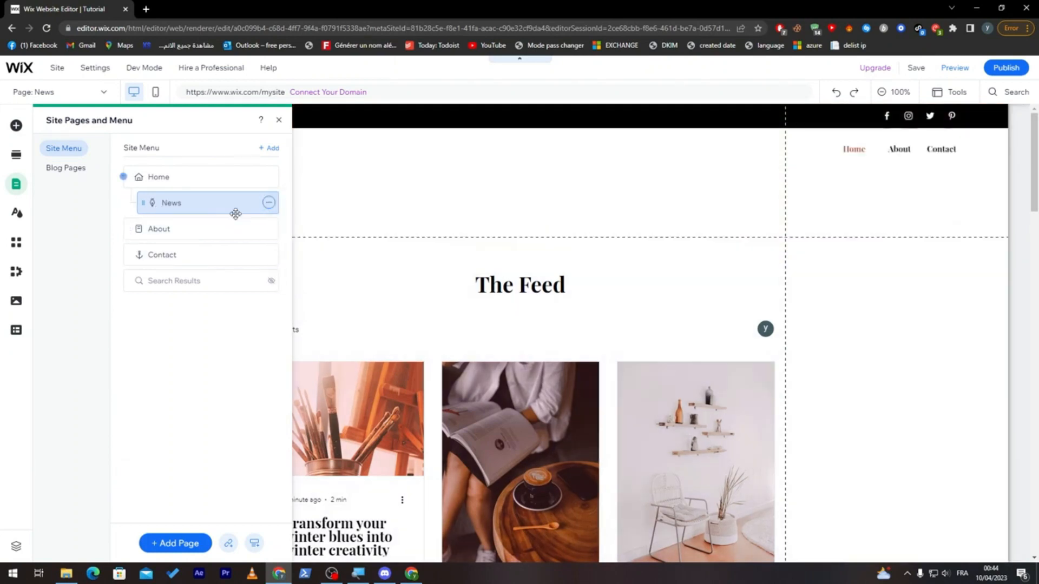
key("ctrl+z")
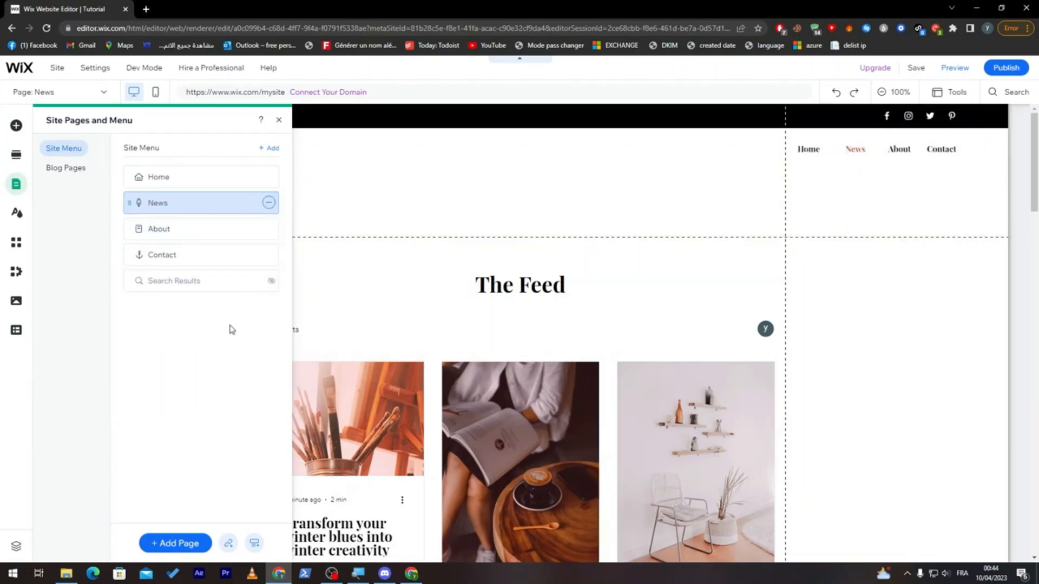
- Add a blank page named Sports to the site menu and make it a subpage of News
left_click(272, 148)
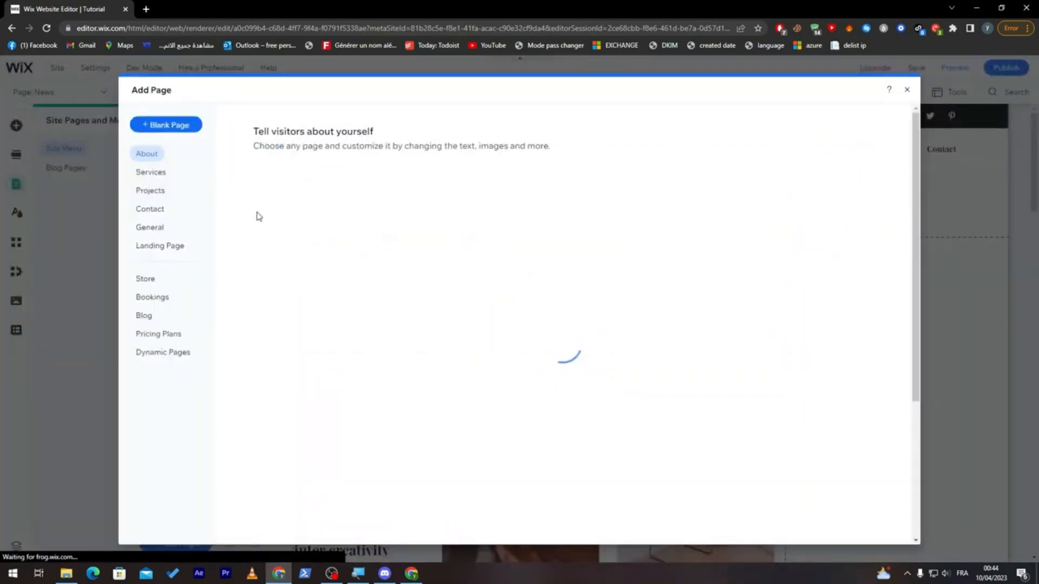
left_click(165, 126)
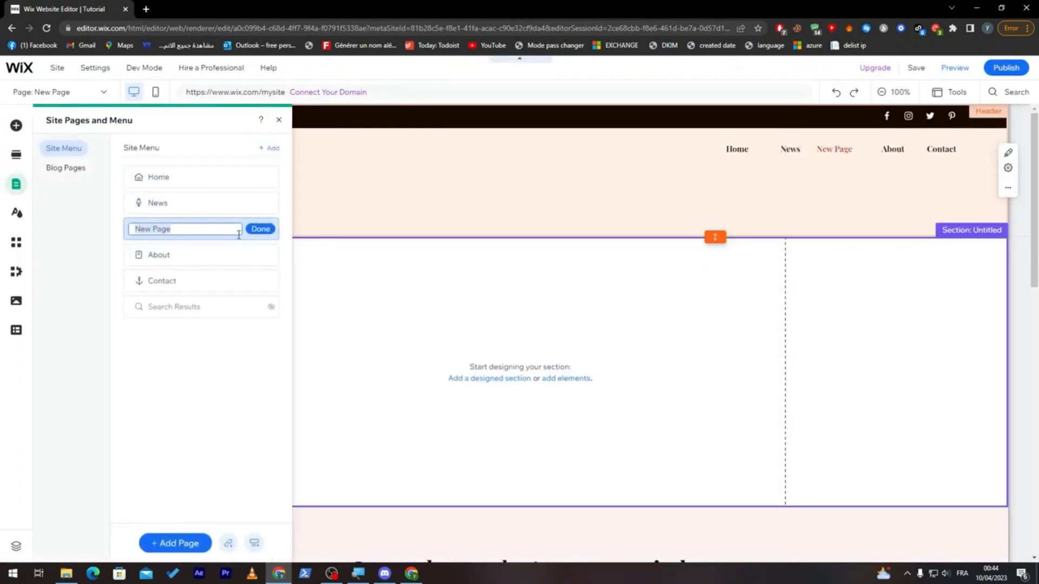
type("Sports")
key("Return")
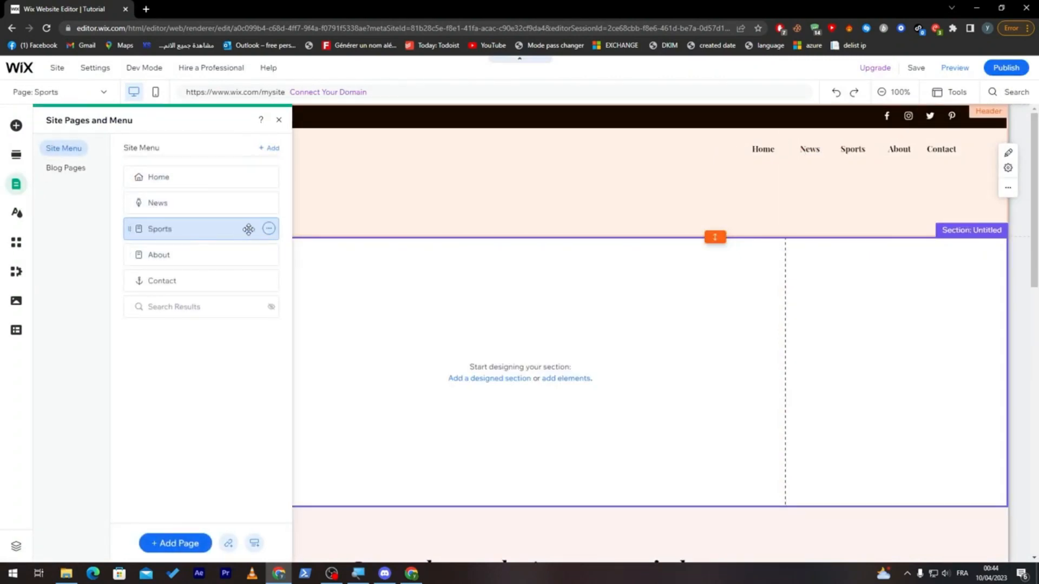
left_click(269, 228)
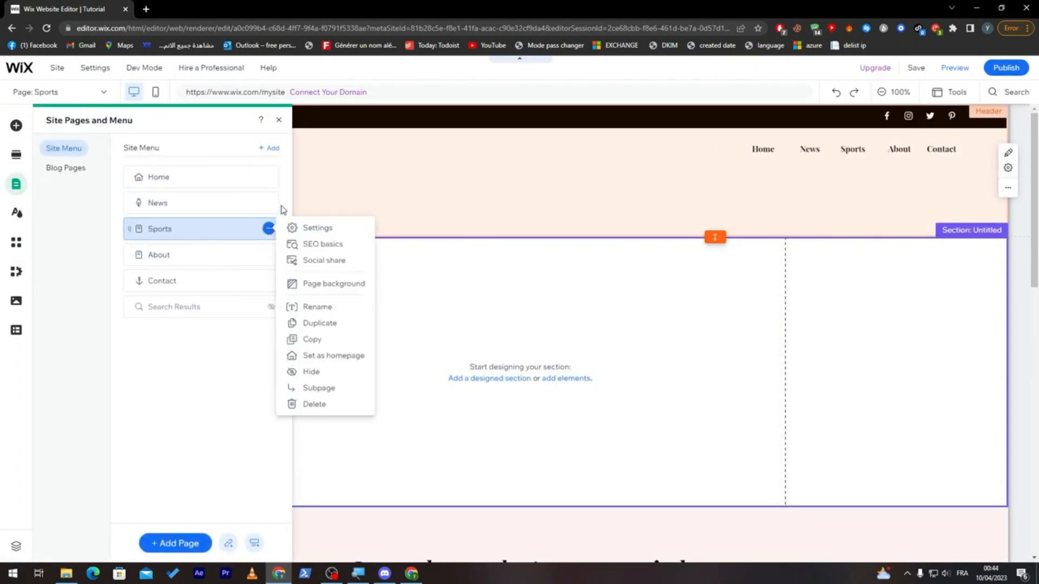
left_click(348, 394)
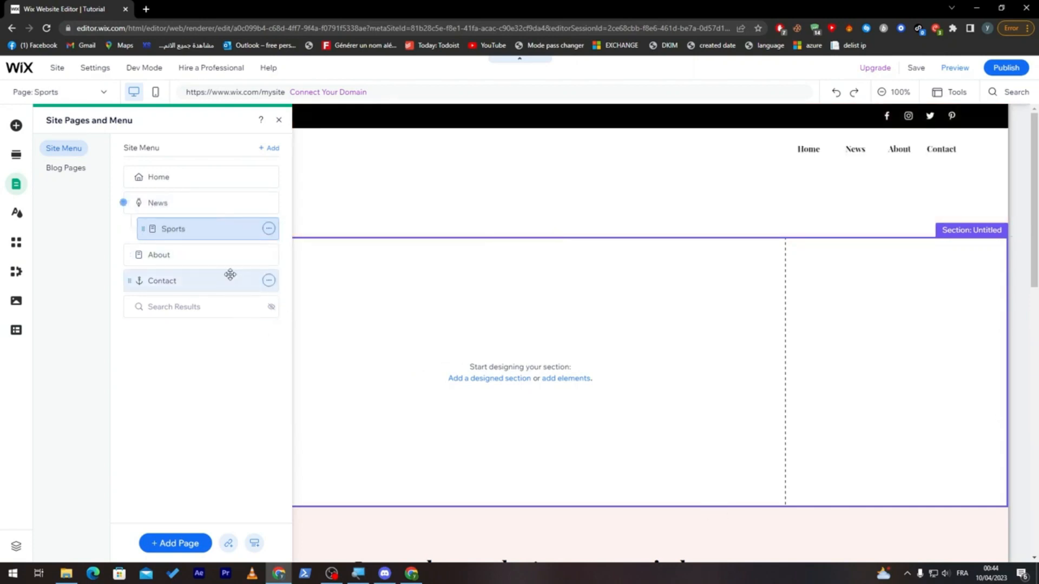
- Add another blank page named Artist under News, below the Sports subpage
left_click(270, 150)
left_click(167, 126)
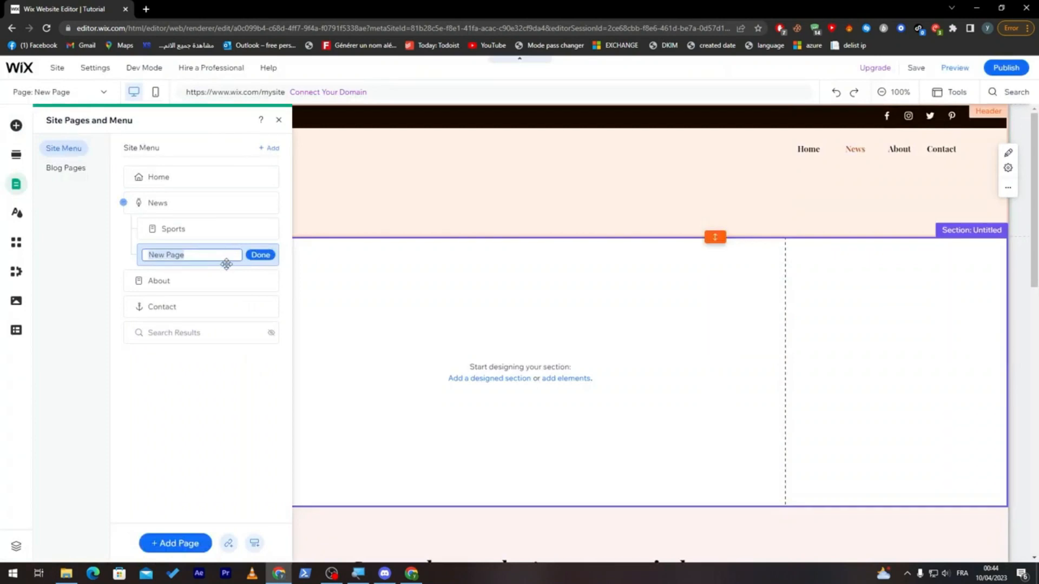
type("Artist")
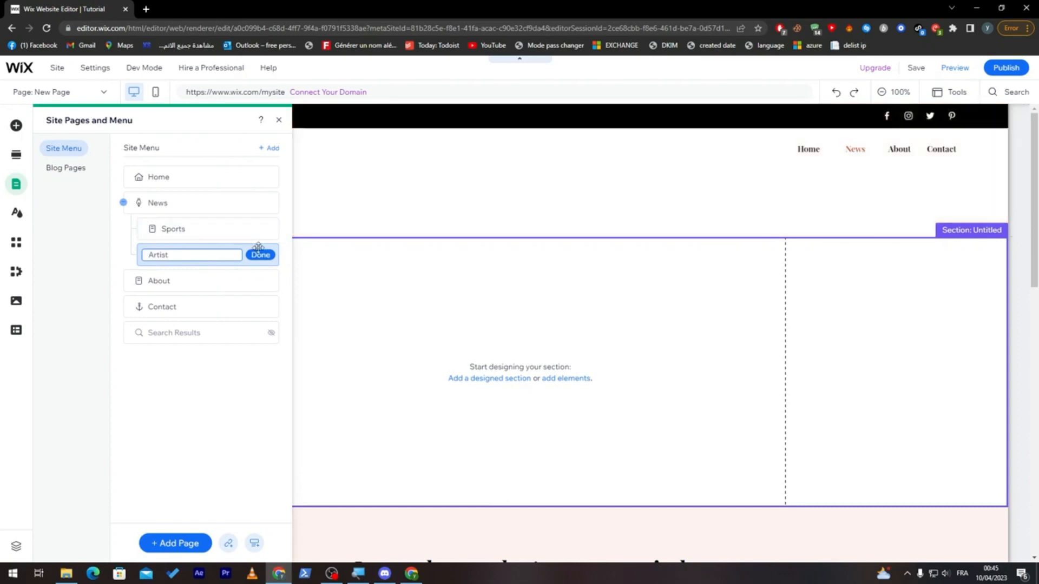
left_click(260, 254)
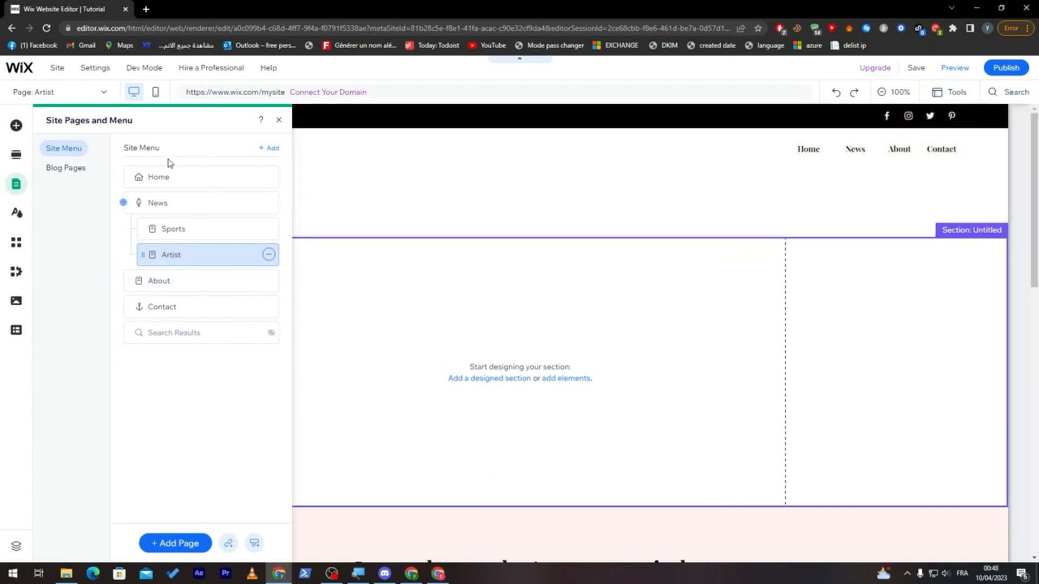
- Look through the site's blog pages and open the Post page to view its header and content
left_click(55, 167)
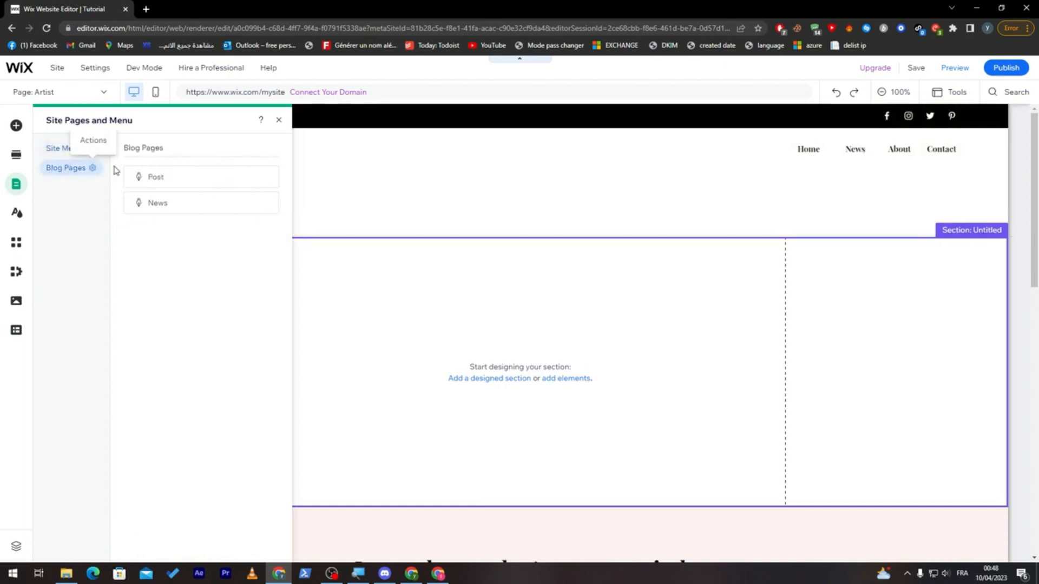
left_click(68, 157)
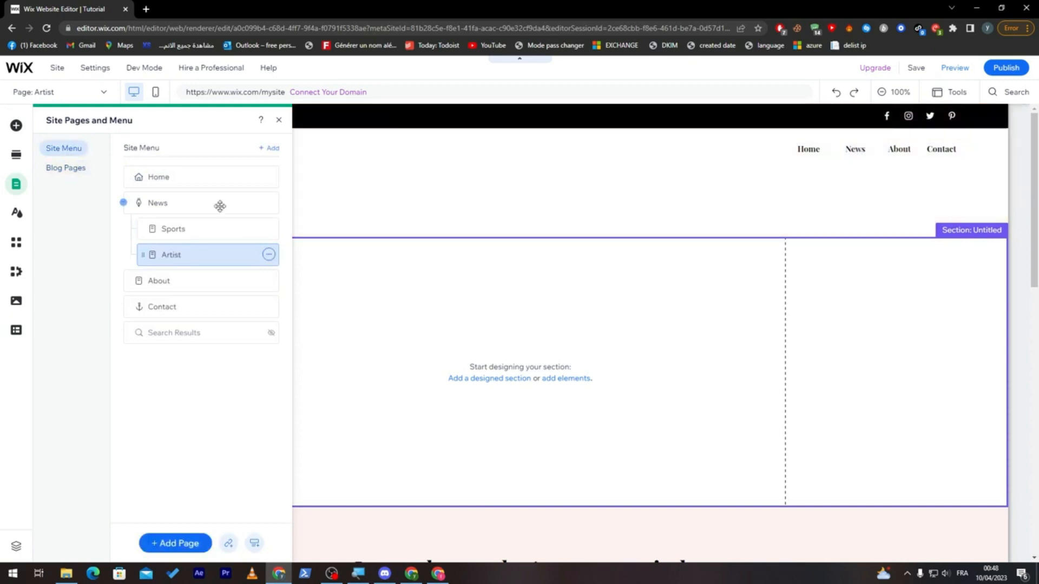
left_click(73, 169)
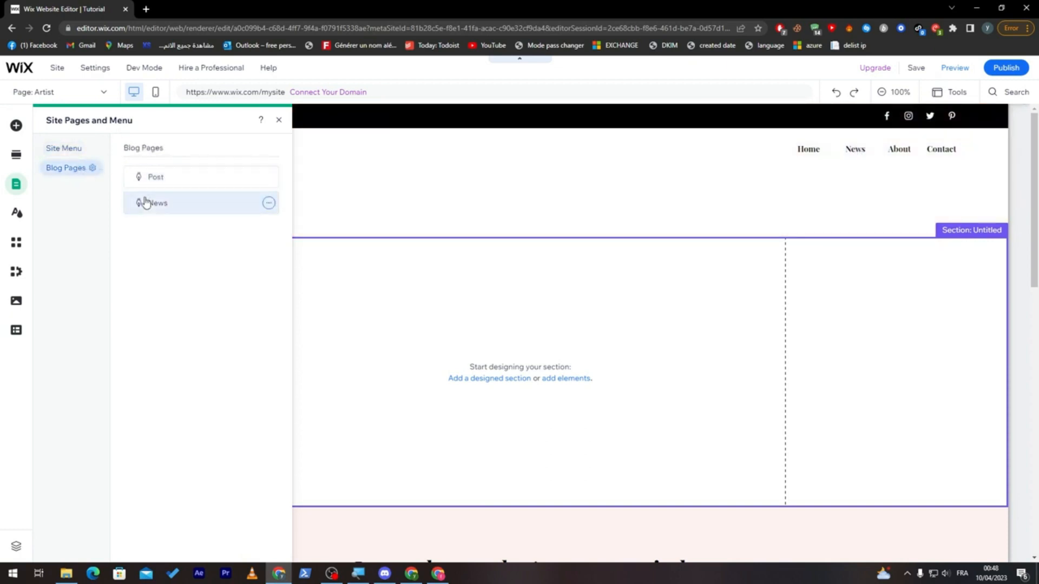
left_click(269, 177)
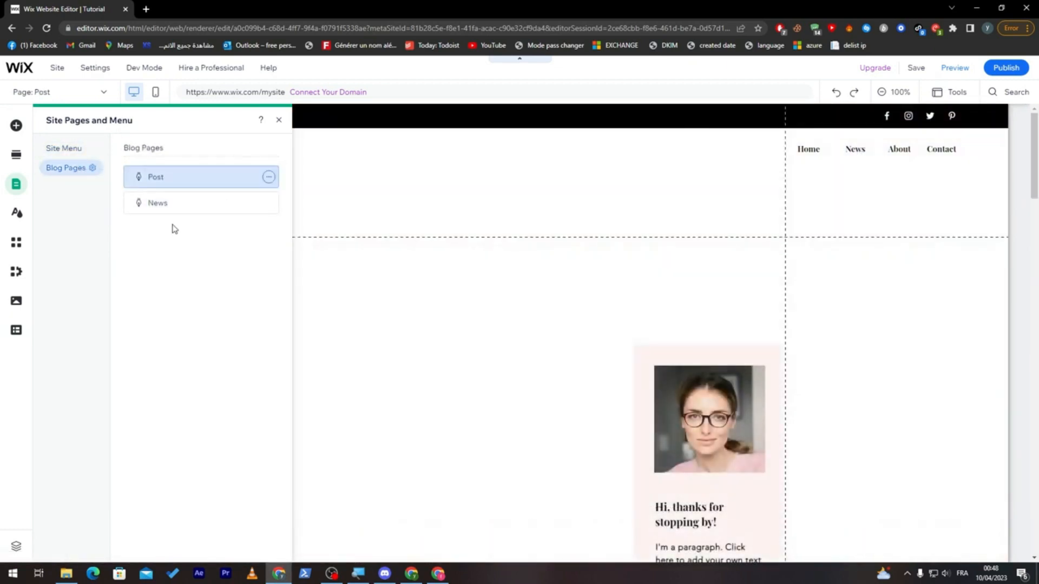
left_click(734, 151)
left_click(543, 142)
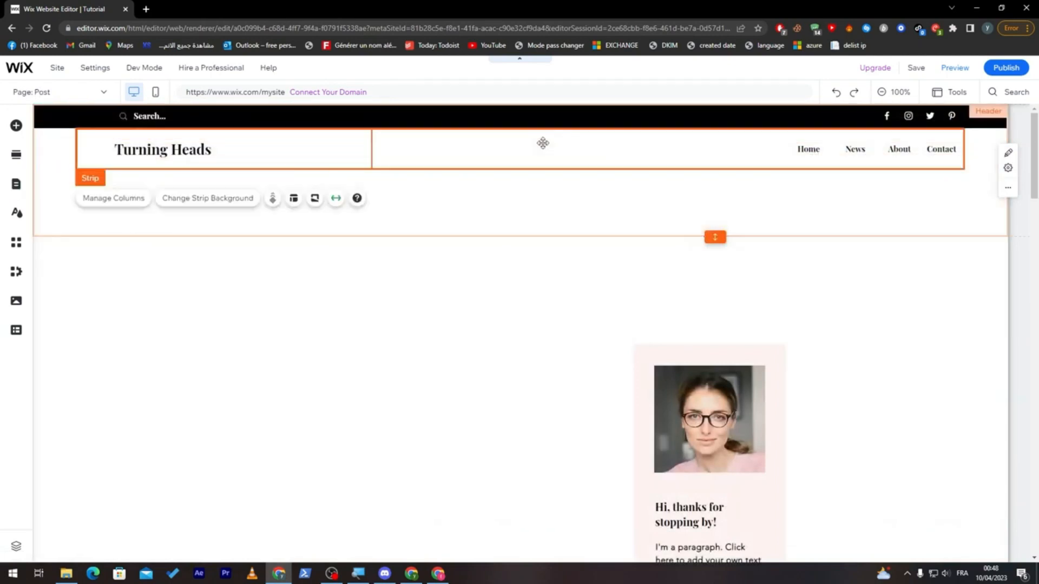
left_click(639, 188)
left_click(731, 161)
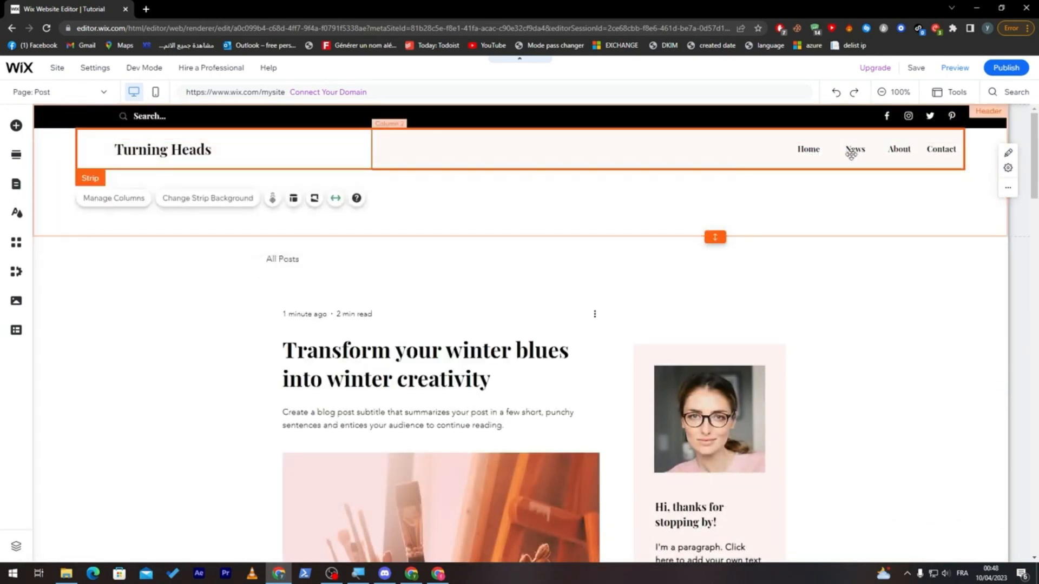
- Open the page manager from the header's horizontal menu and review the Post page's layout, permissions and SEO basics settings
left_click(848, 151)
left_click(666, 179)
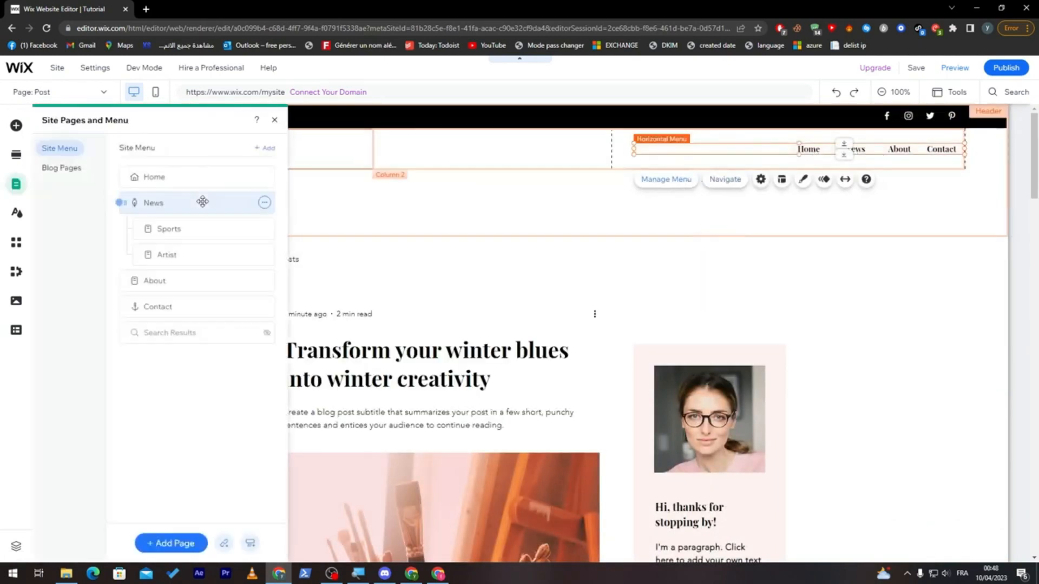
left_click(65, 168)
left_click(269, 178)
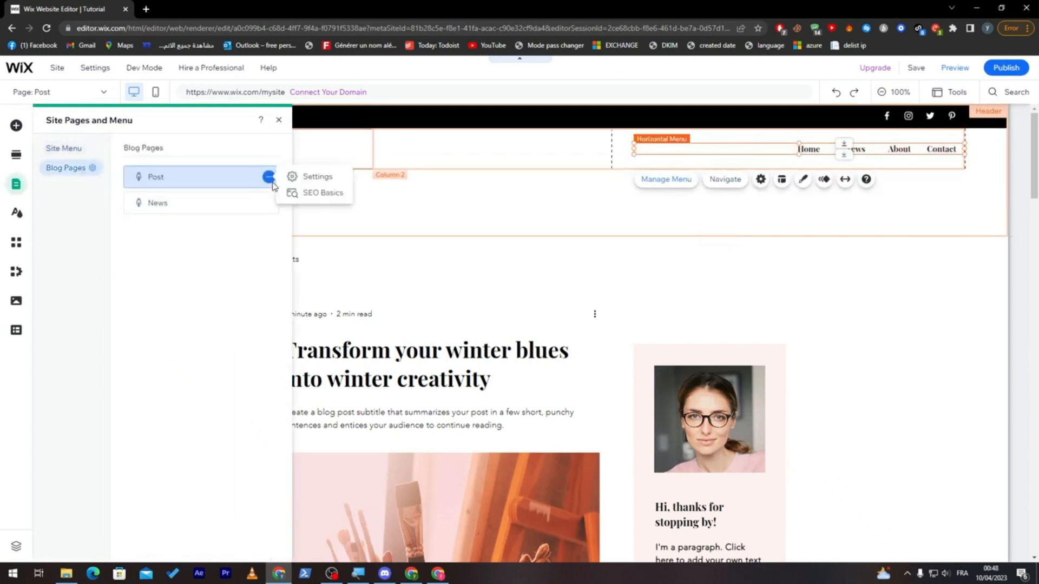
left_click(269, 177)
left_click(304, 177)
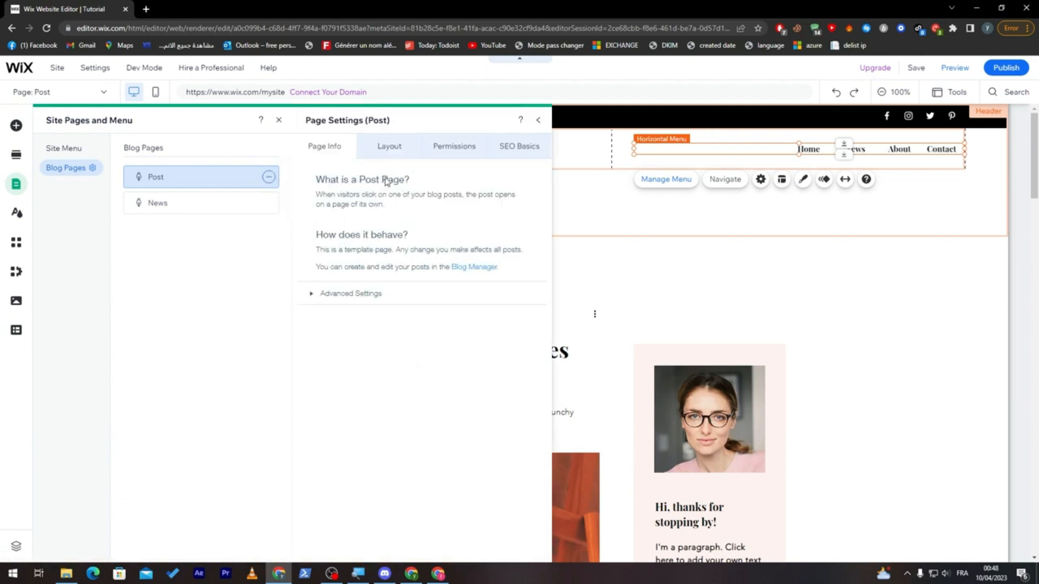
left_click(399, 148)
left_click(441, 147)
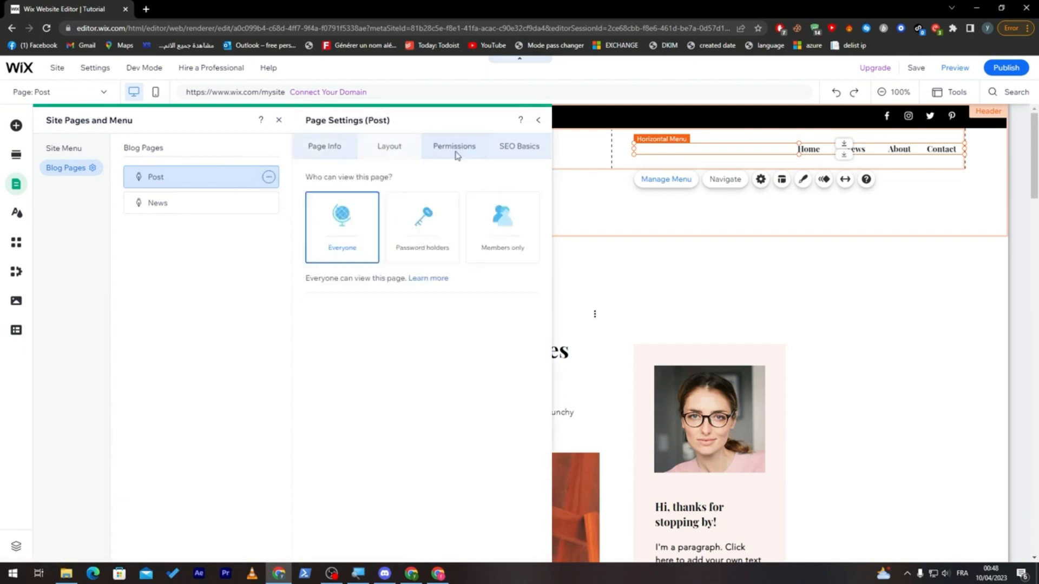
left_click(503, 152)
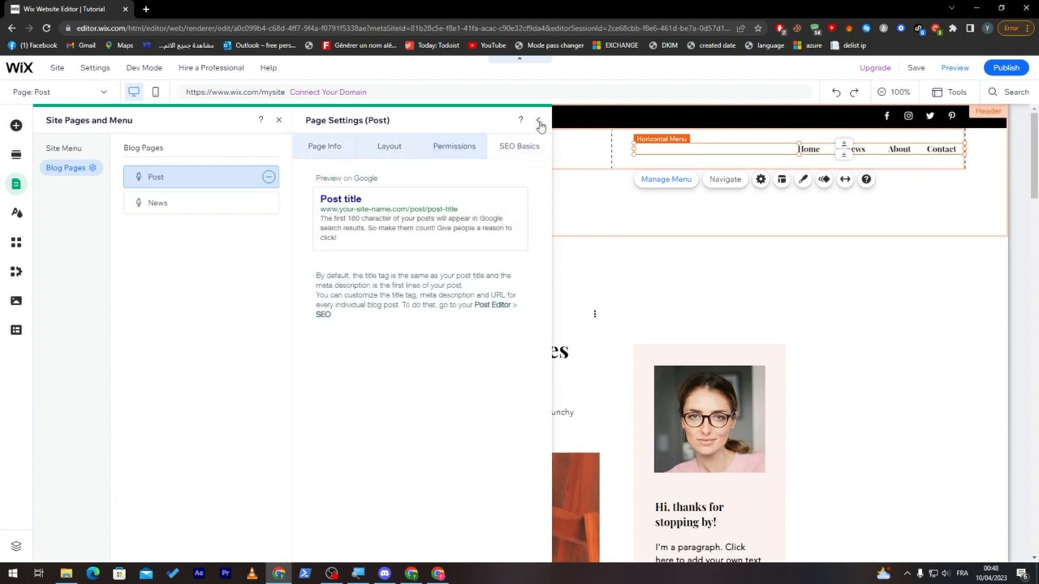
- Review the SEO basics settings of the News blog page and close the page manager
left_click(176, 205)
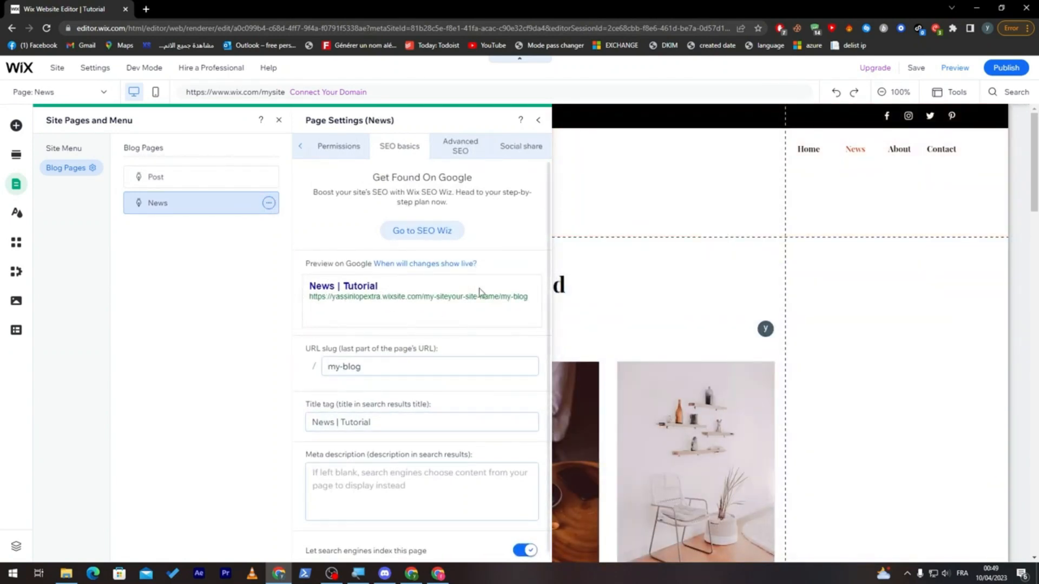
left_click(538, 120)
left_click(913, 195)
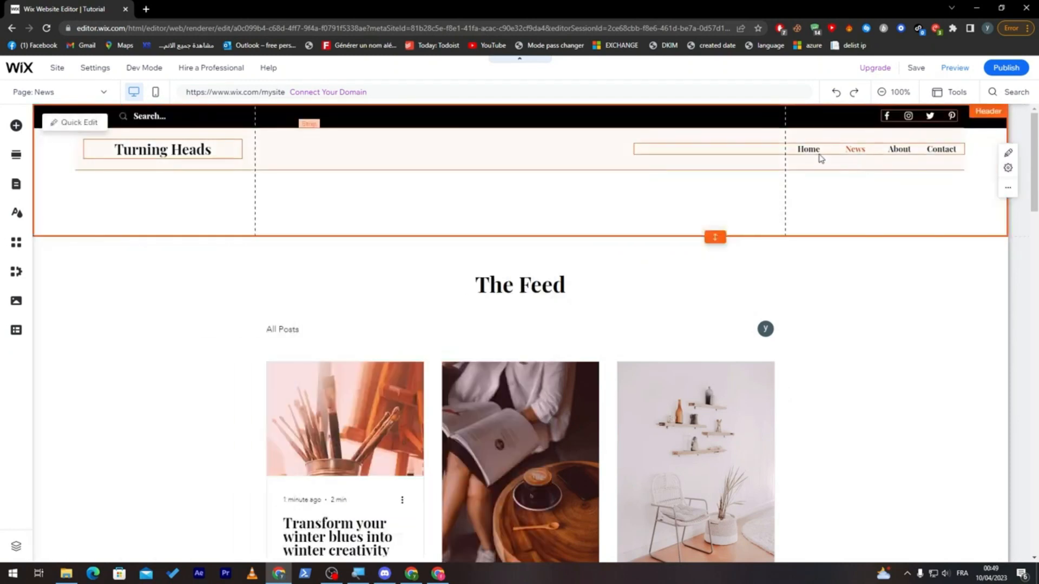
- Examine the column management options of the header strip for its second column
left_click(550, 148)
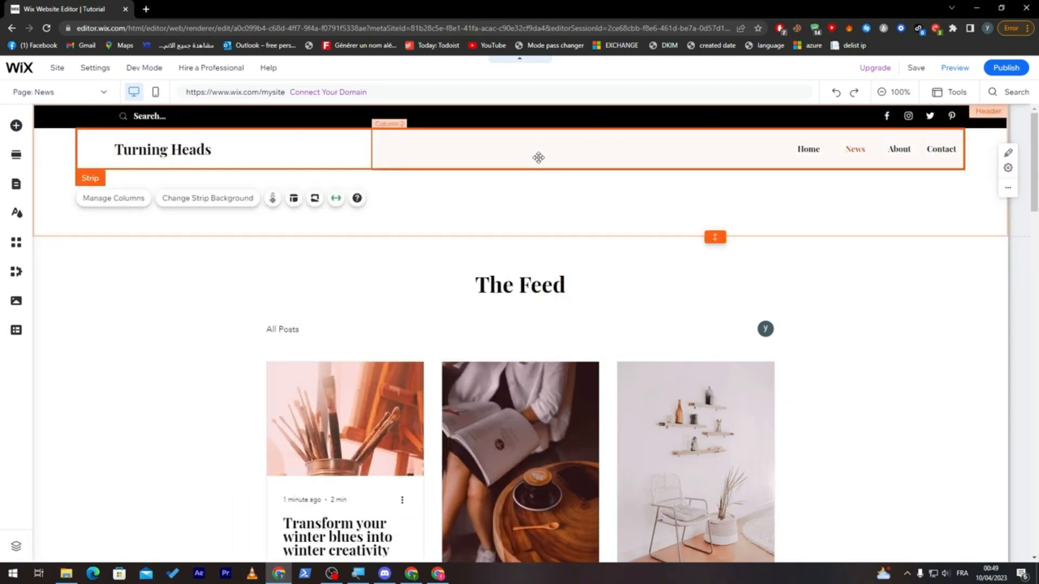
left_click(120, 200)
left_click(936, 258)
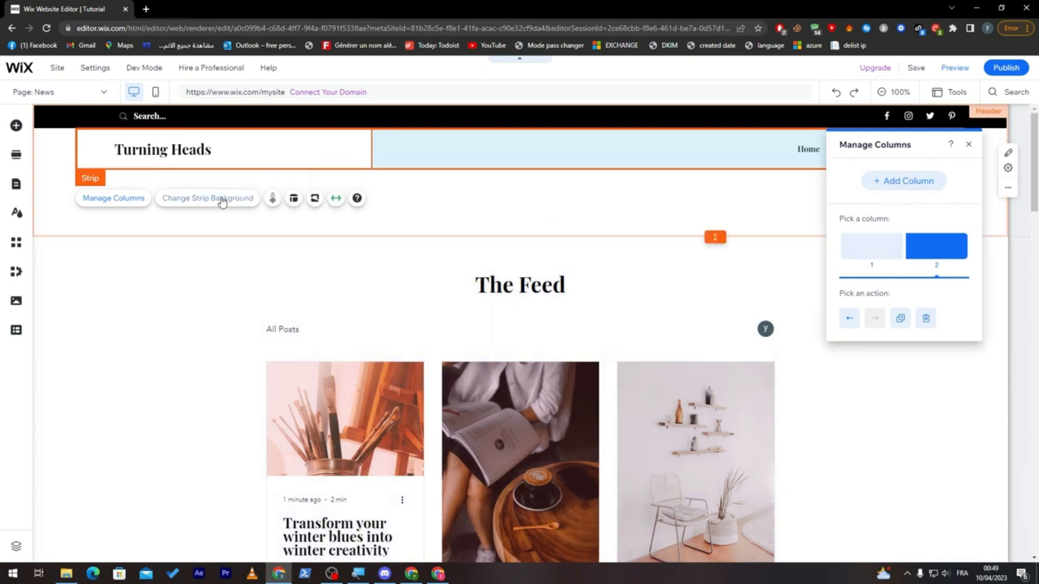
- Set the header strip's background to the snowy mountain image
left_click(221, 200)
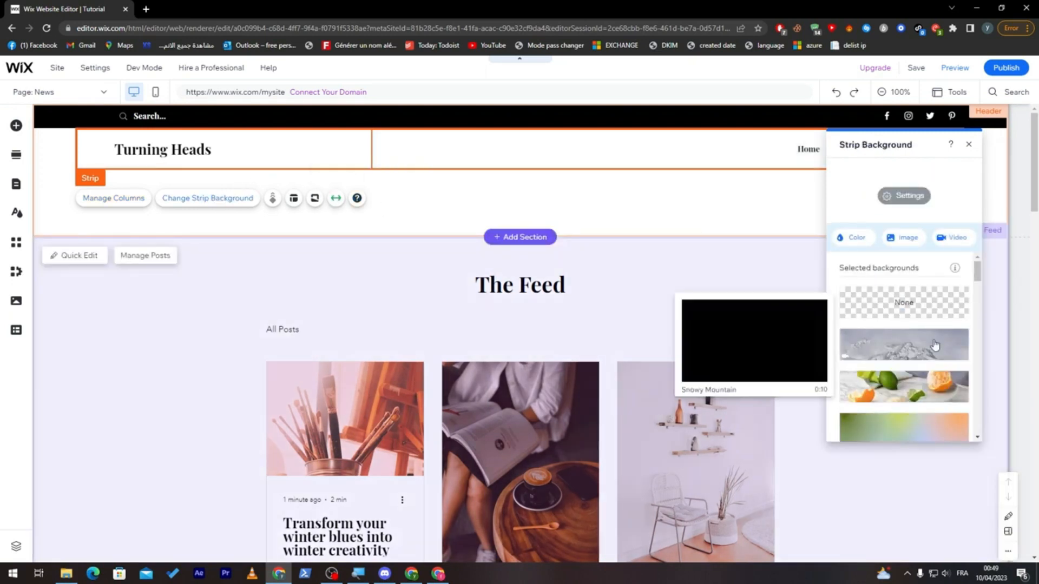
left_click(934, 347)
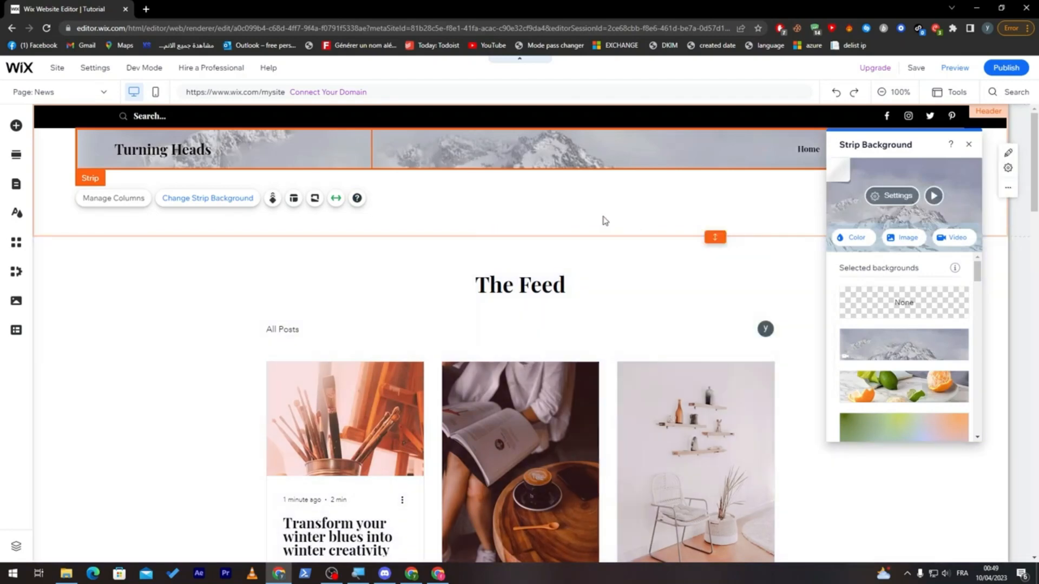
left_click(857, 184)
left_click(337, 163)
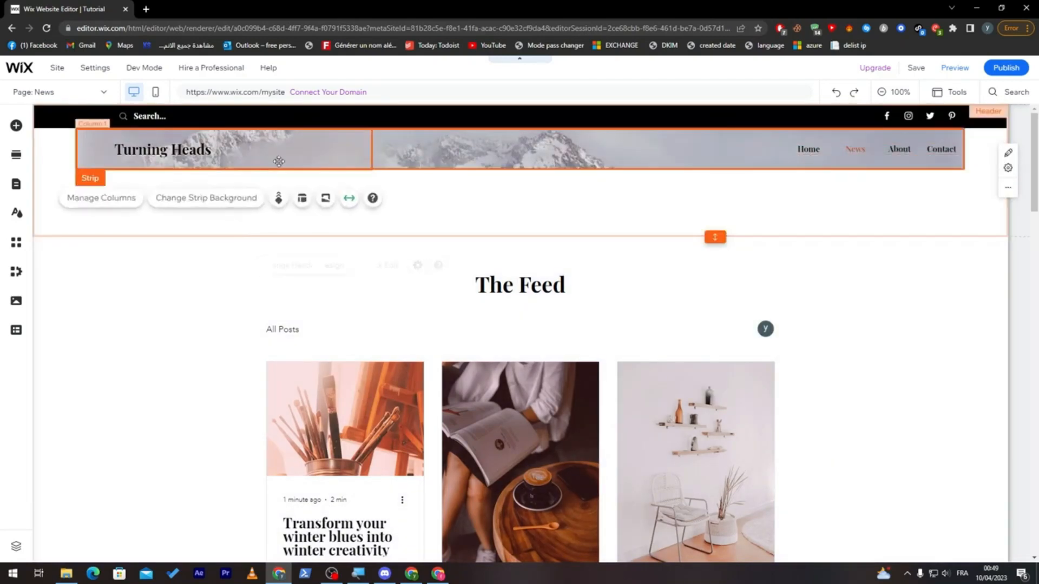
- Set the header strip's background to the solid theme color #D29B89, dismissing the video background chooser
left_click(205, 198)
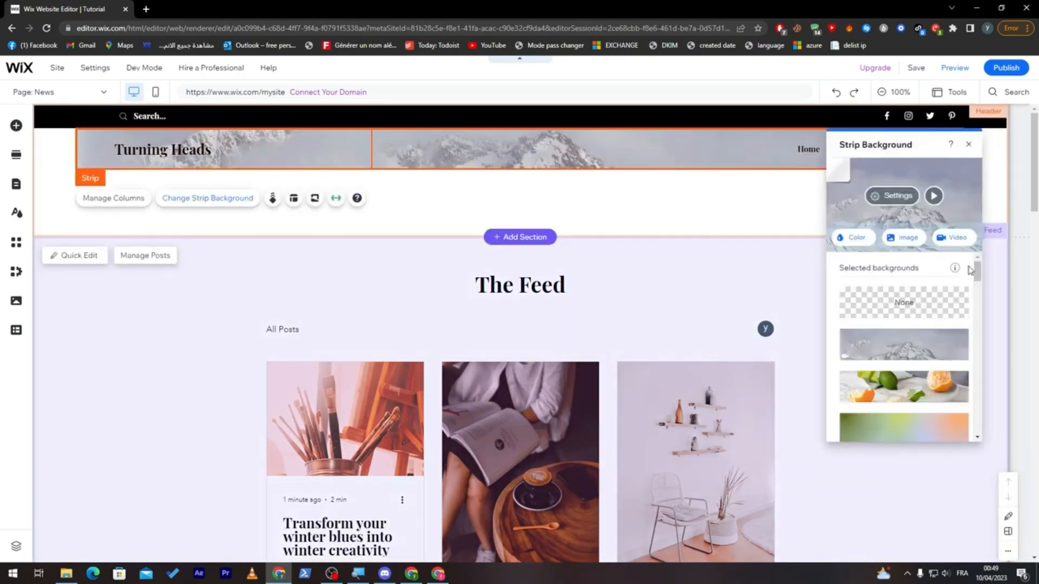
left_click(853, 238)
left_click(910, 332)
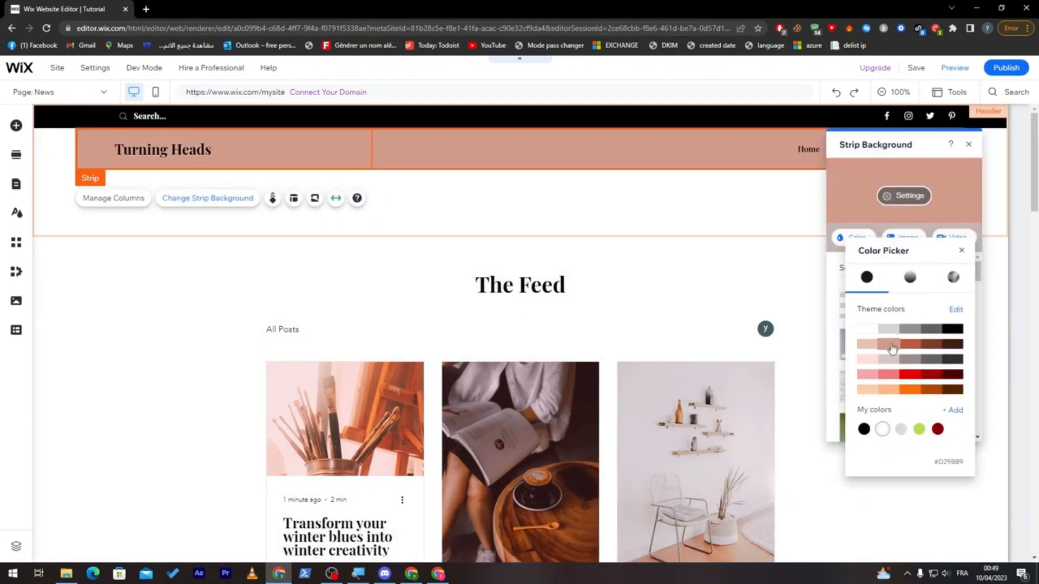
left_click(890, 345)
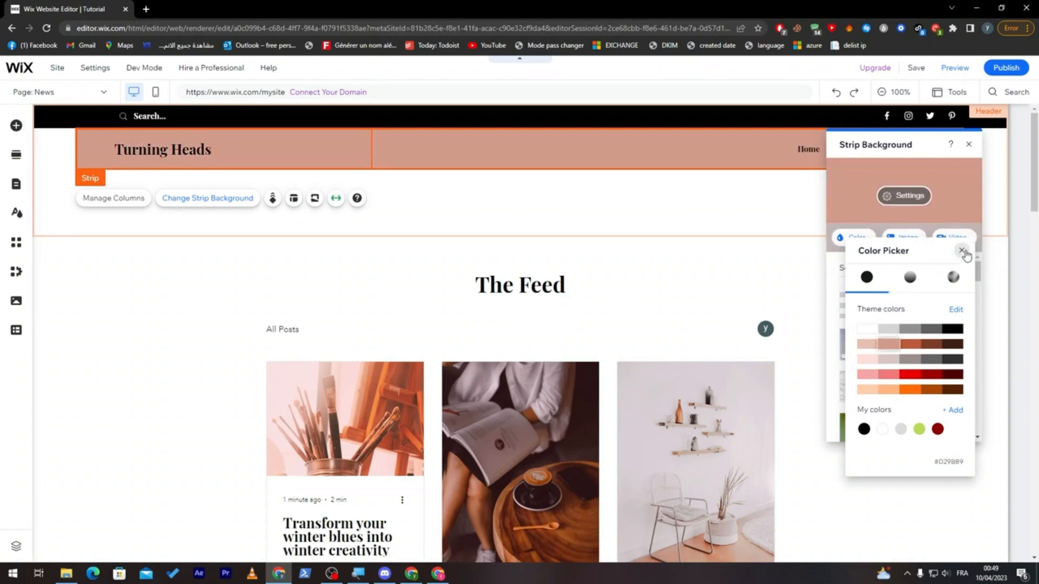
left_click(963, 251)
left_click(957, 242)
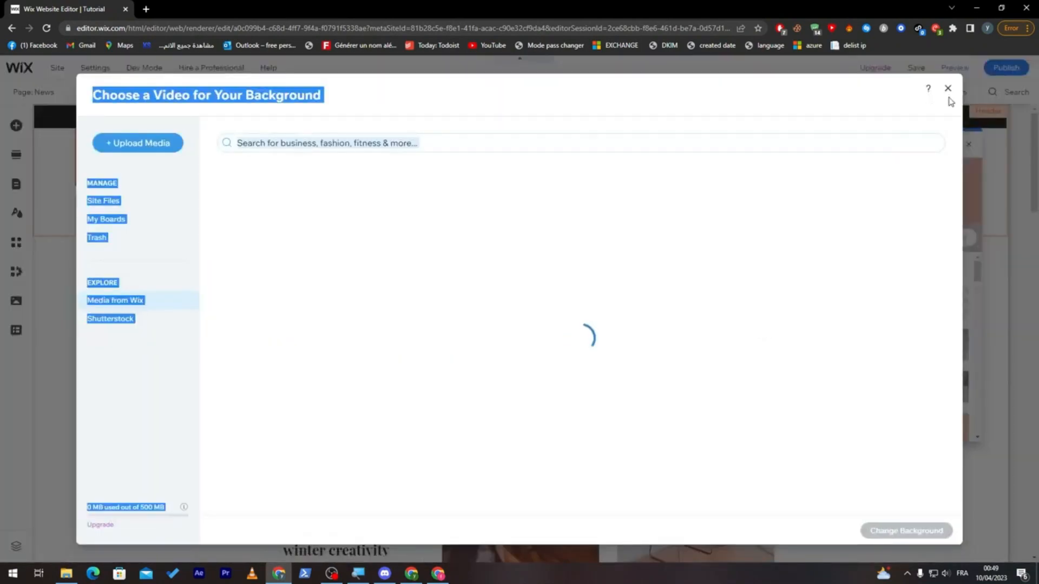
left_click(948, 88)
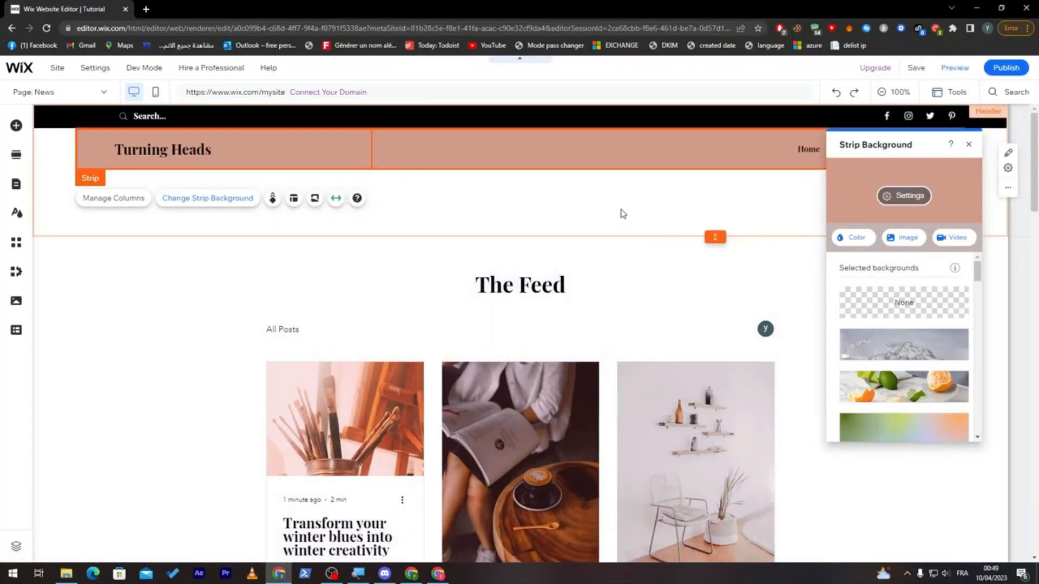
left_click(969, 145)
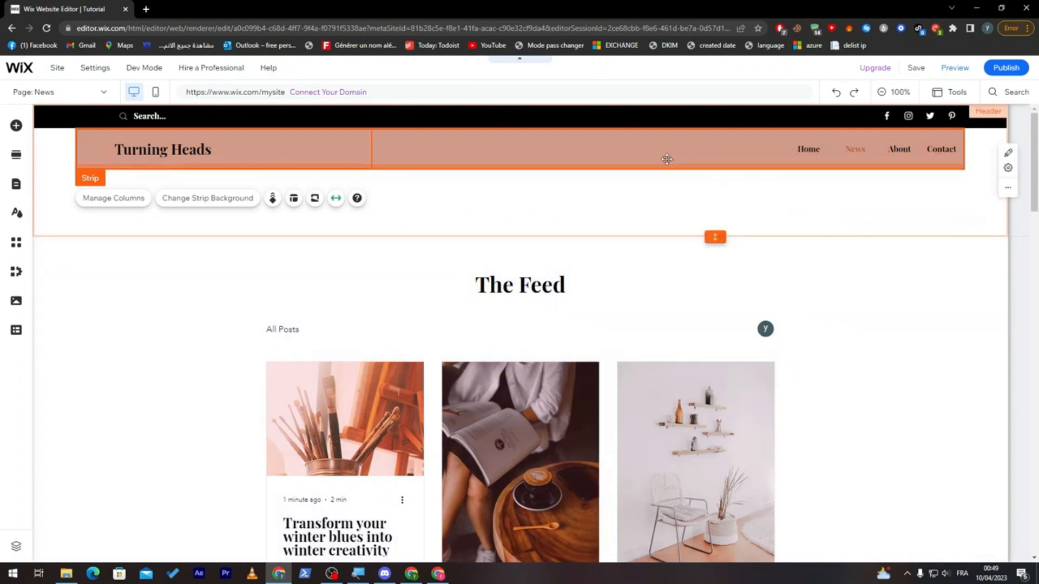
- Duplicate the header's horizontal menu and move the copy into the Blog Feed section, overlapping The Feed heading
left_click(639, 154)
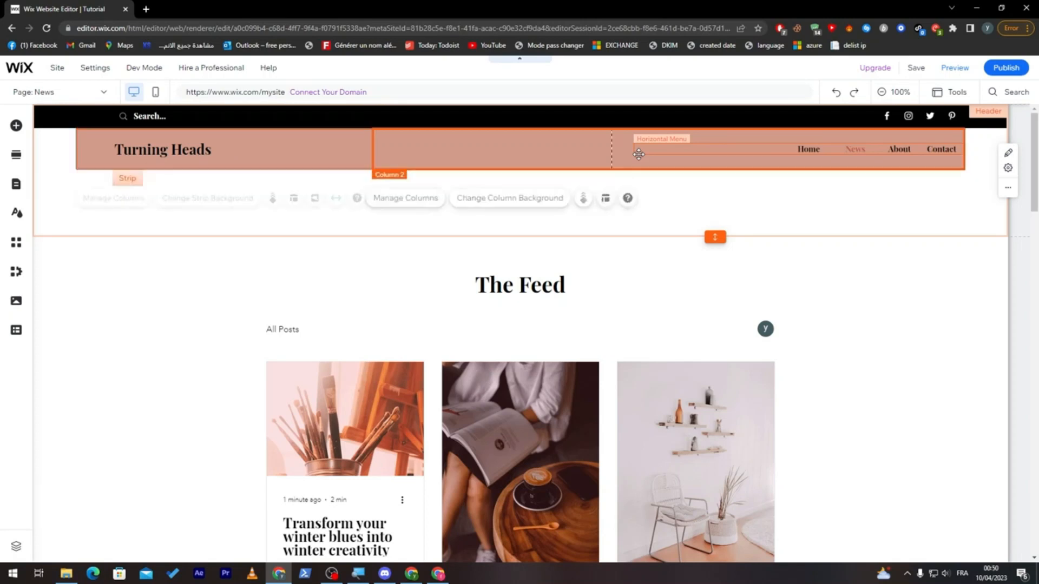
left_click(649, 152)
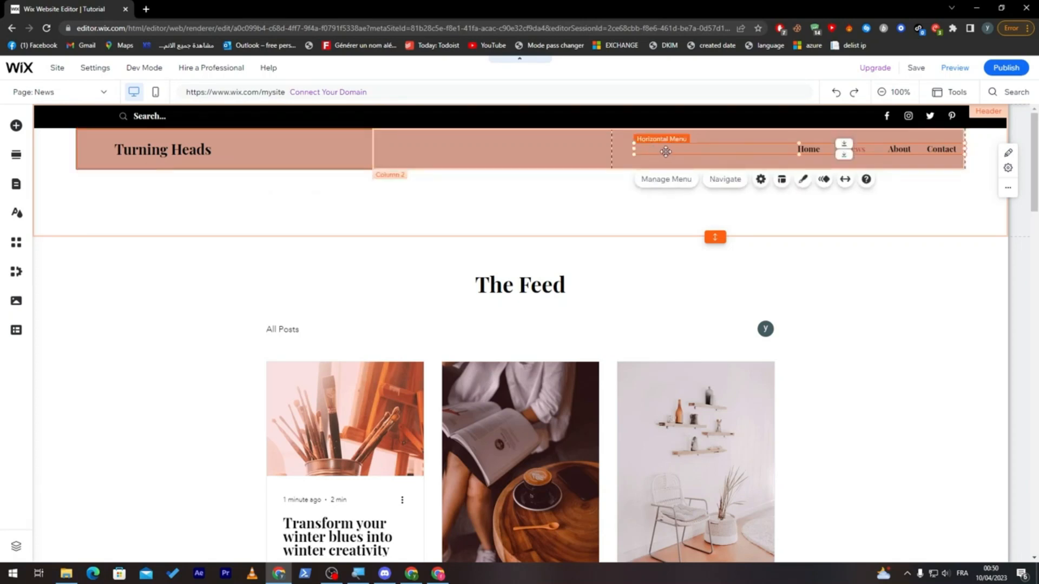
key("ctrl+v")
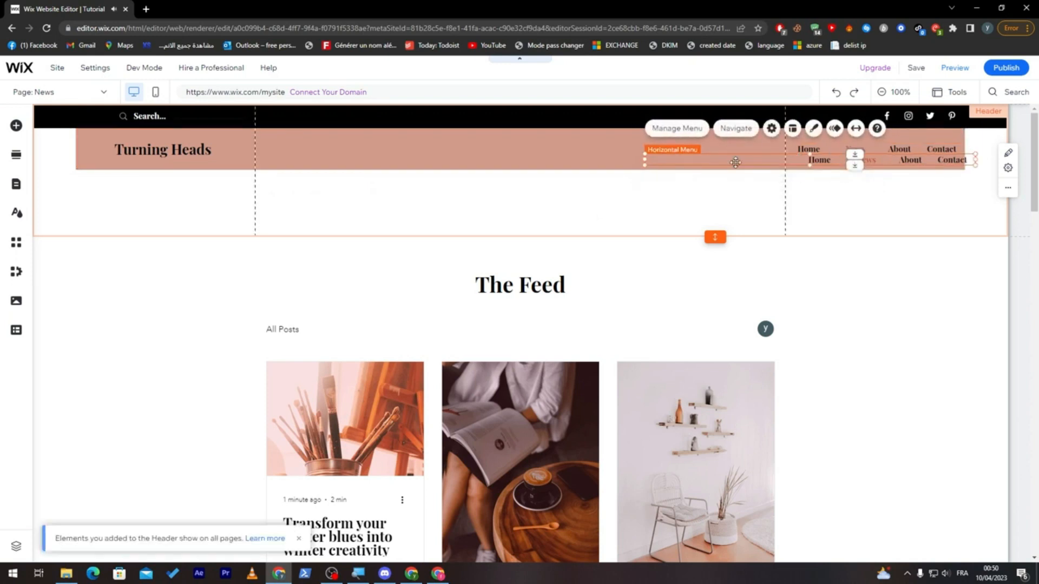
left_click_drag(733, 156, 236, 331)
left_click_drag(304, 326, 593, 288)
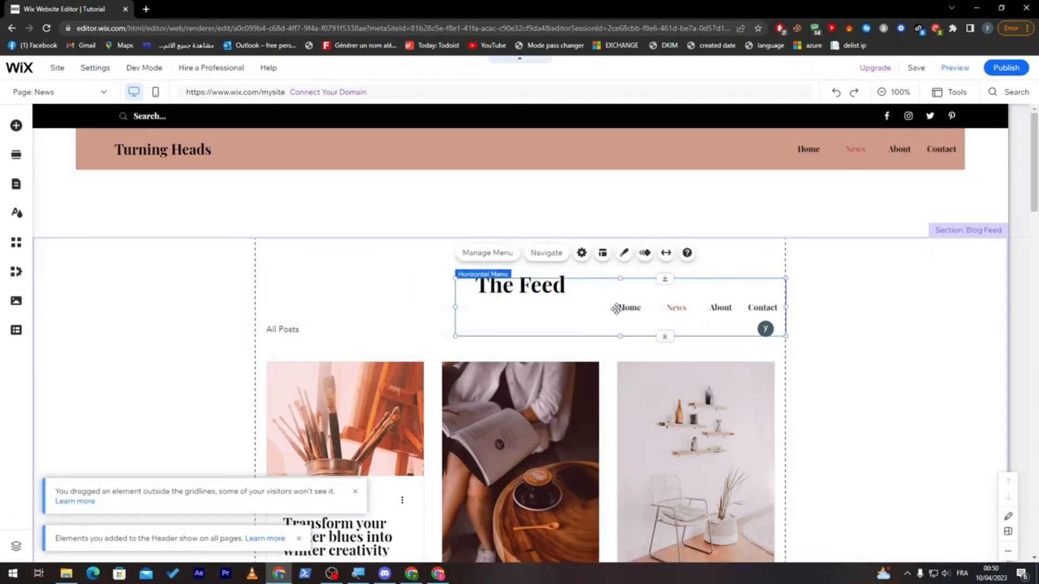
- Apply the Float in animation to the copied menu in the Blog Feed section, and try stretching the menu to full width
left_click(645, 253)
left_click(888, 251)
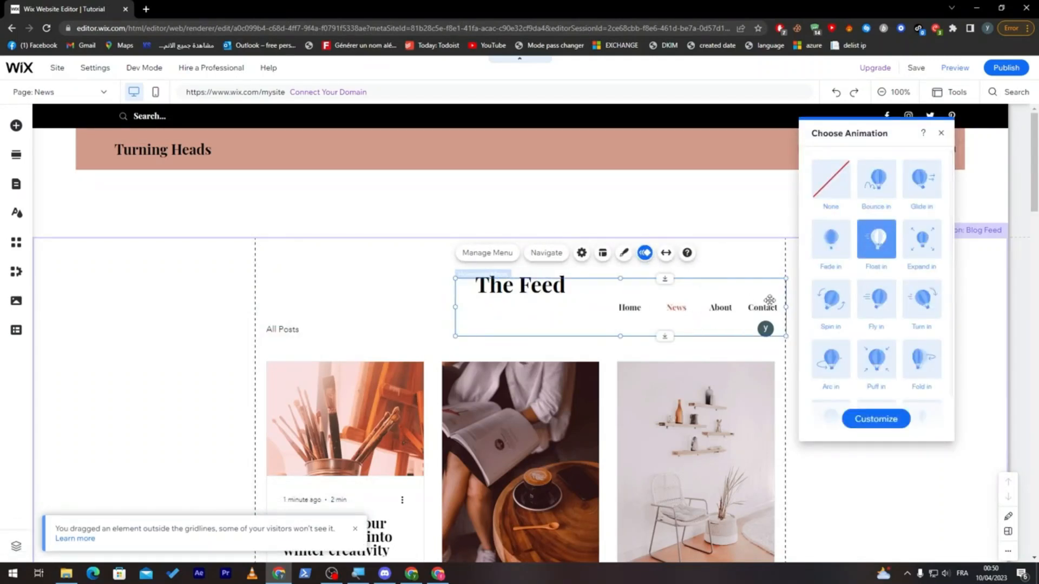
left_click(666, 253)
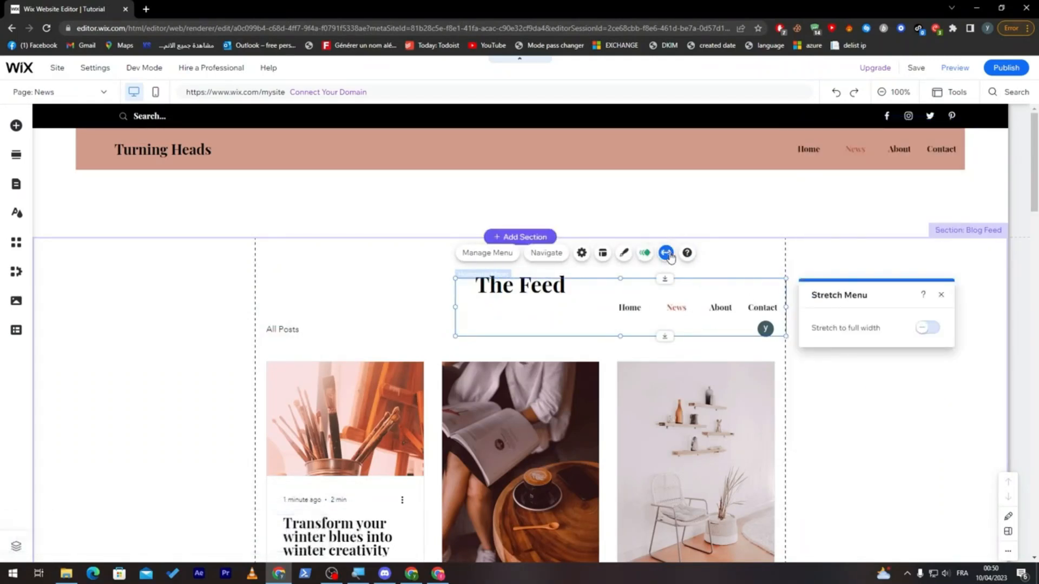
left_click(929, 330)
left_click(929, 330)
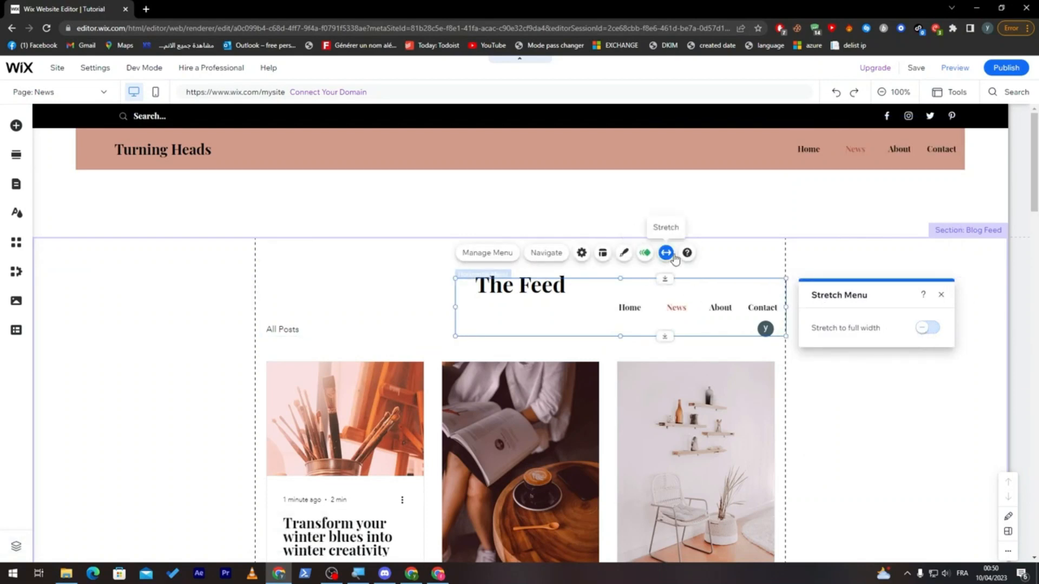
- Apply the bold menu design with the green highlighted item to the copied menu, and open its corner settings for customization
left_click(622, 255)
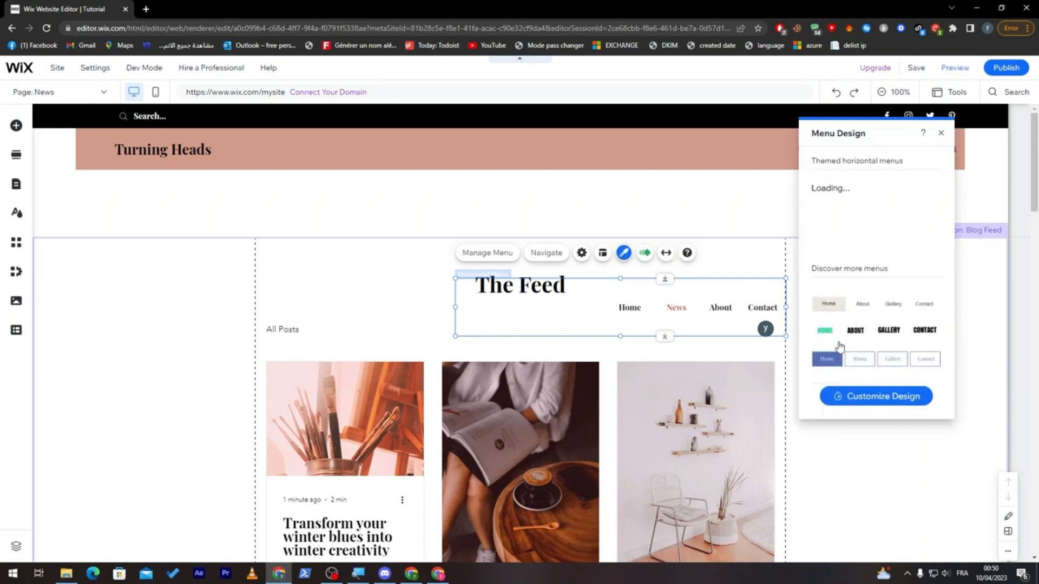
left_click(856, 334)
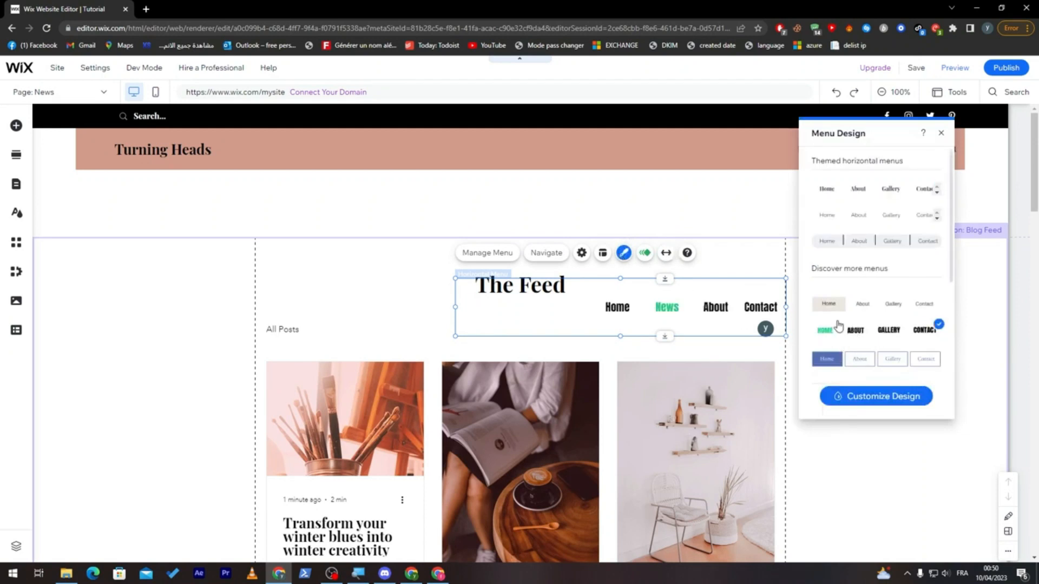
left_click(851, 398)
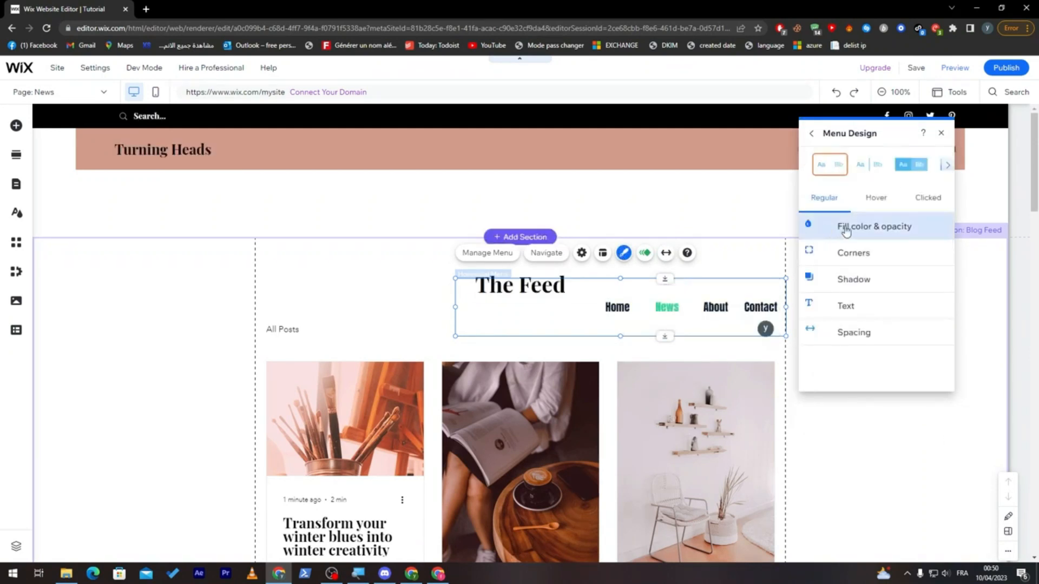
left_click(865, 259)
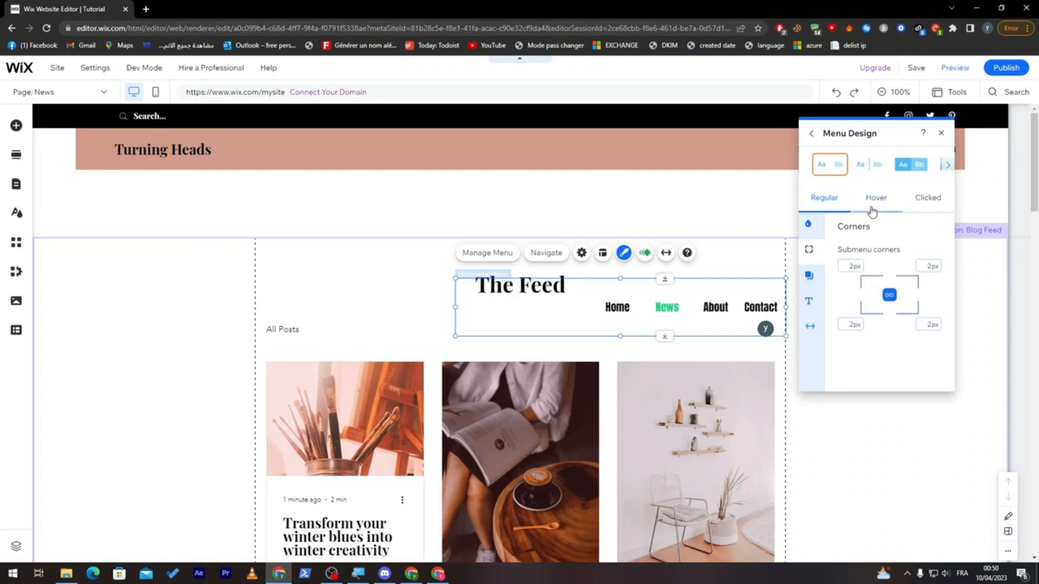
- Turn on the copied menu's shadow with a 13 px distance, 9 px size, 4 px blur and 66% opacity
left_click(809, 276)
left_click(925, 260)
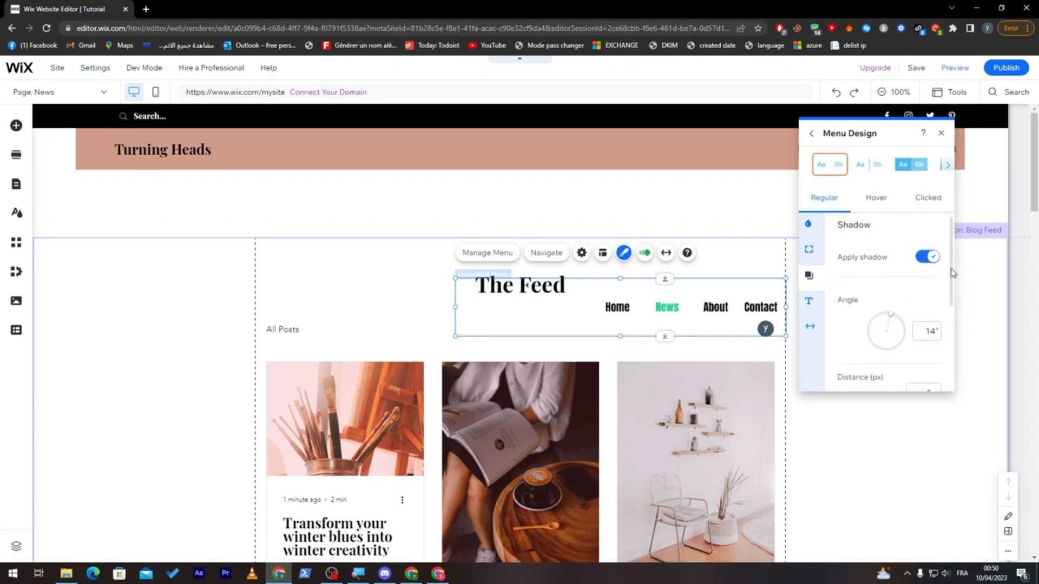
scroll(865, 314, "down", 2)
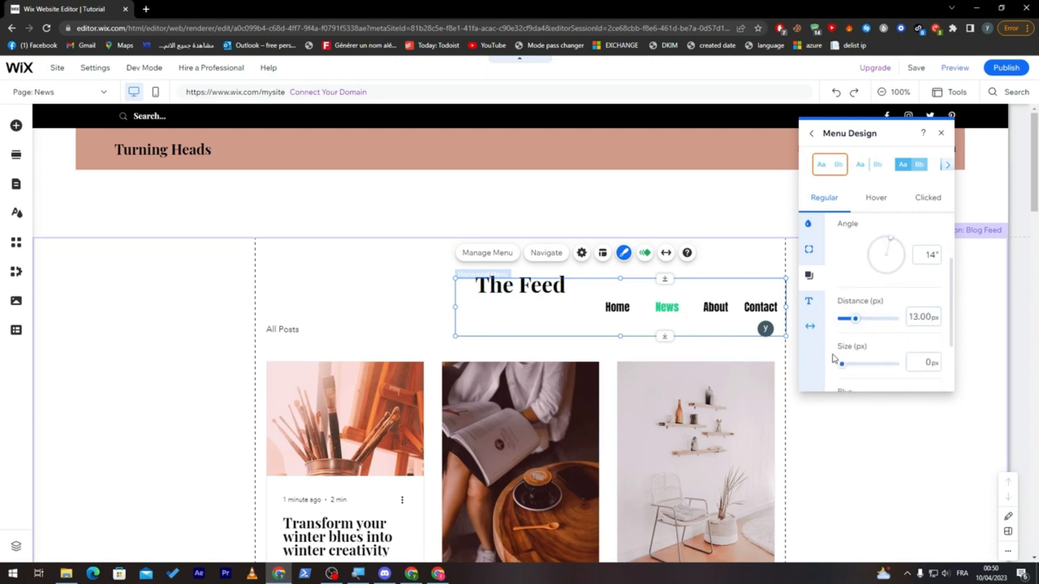
scroll(926, 331, "down", 3)
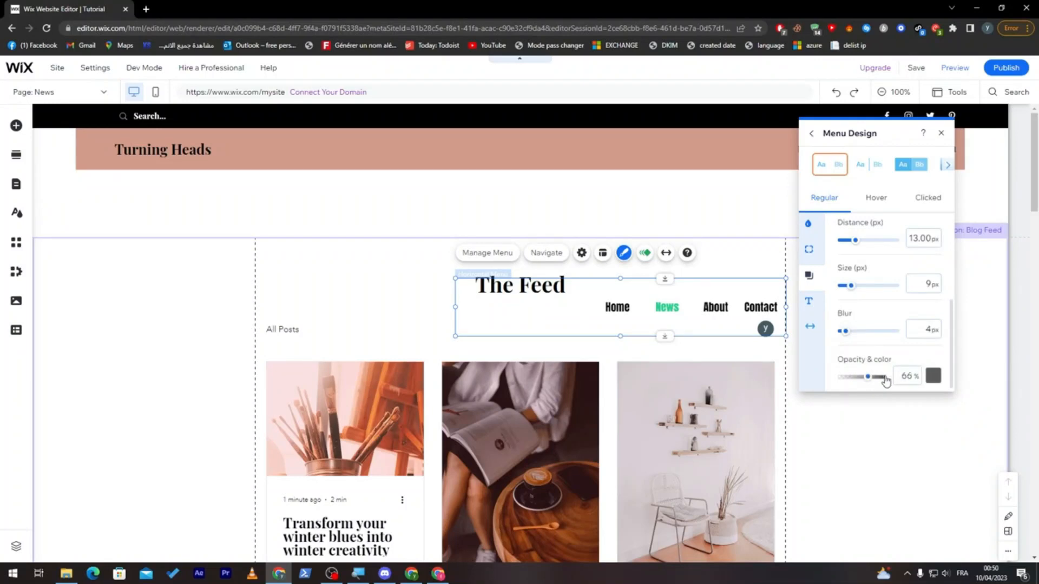
- Examine the copied menu's text color, theme, font and font size settings, and close the menu design settings
left_click(810, 301)
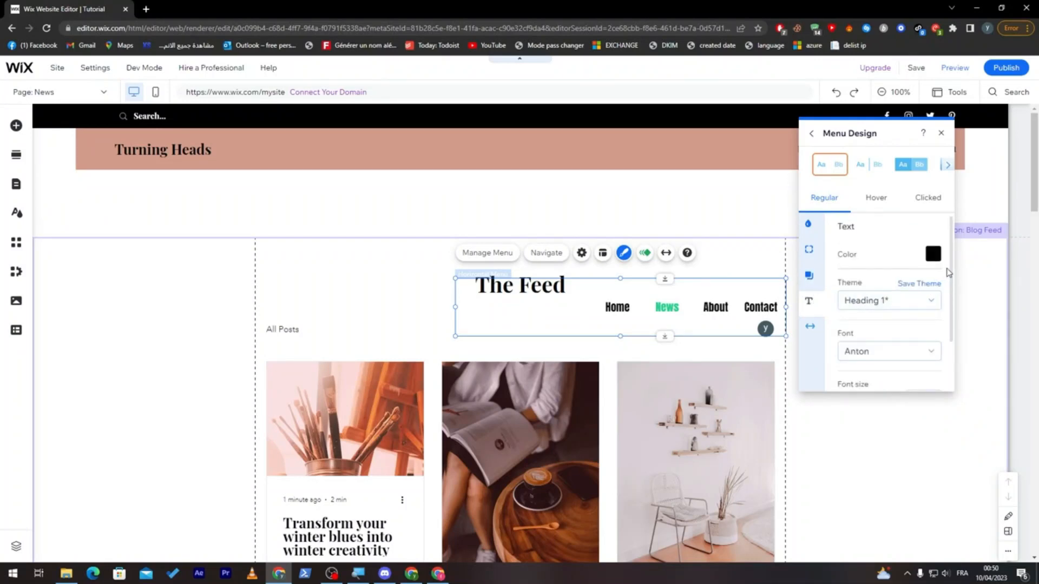
scroll(946, 325, "down", 2)
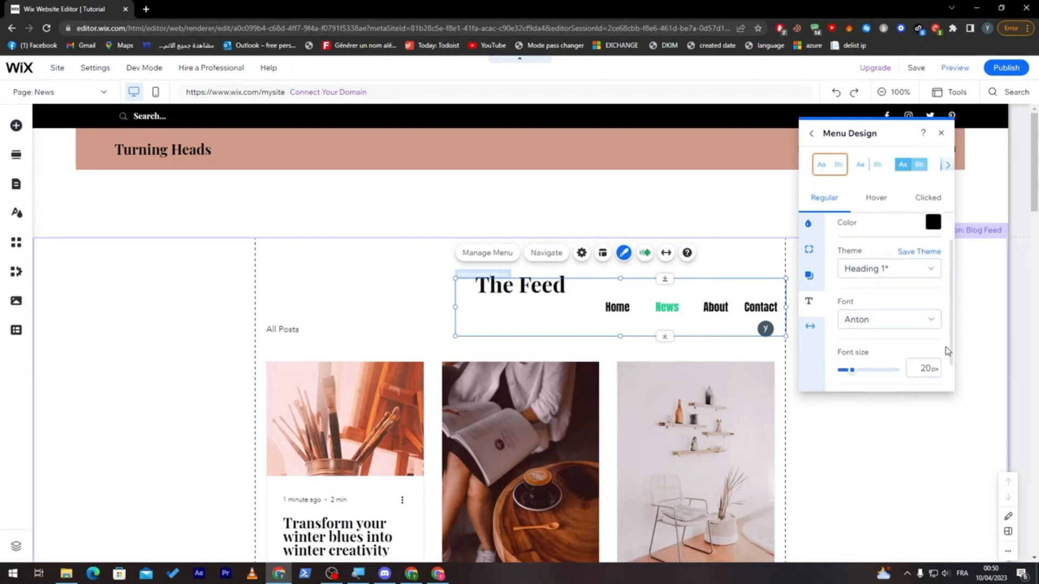
left_click(942, 136)
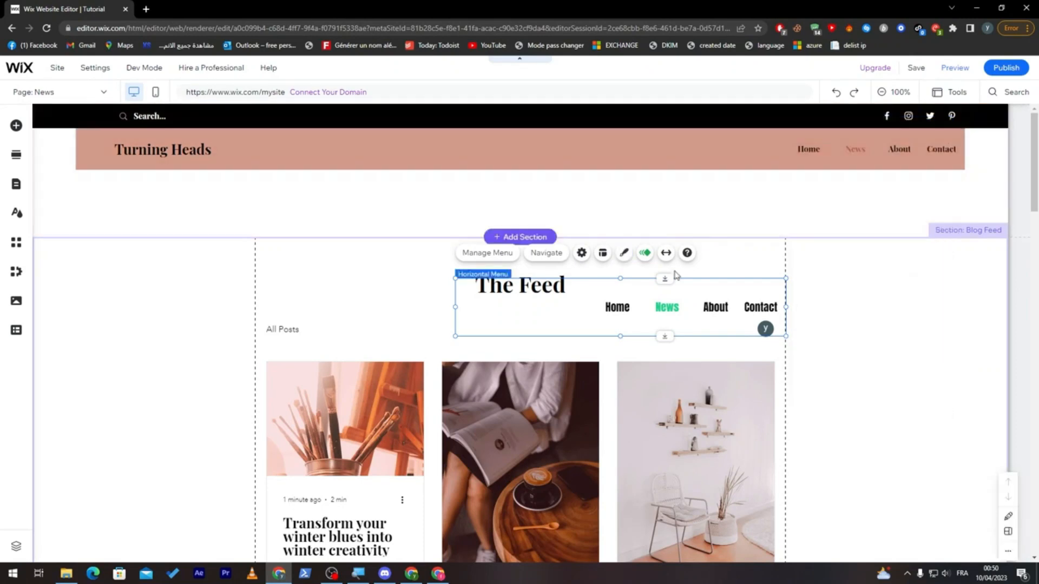
left_click_drag(704, 278, 398, 245)
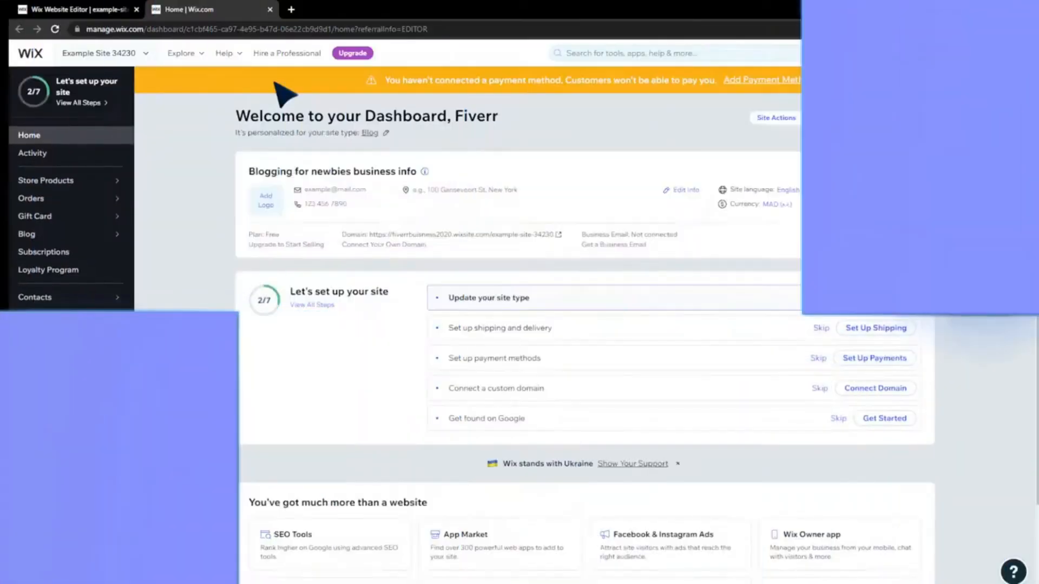
- Search the Wix dashboard for "dropdown menu" and read the help article on creating a subpage (drop-down menu) in the Wix Editor
left_click(693, 54)
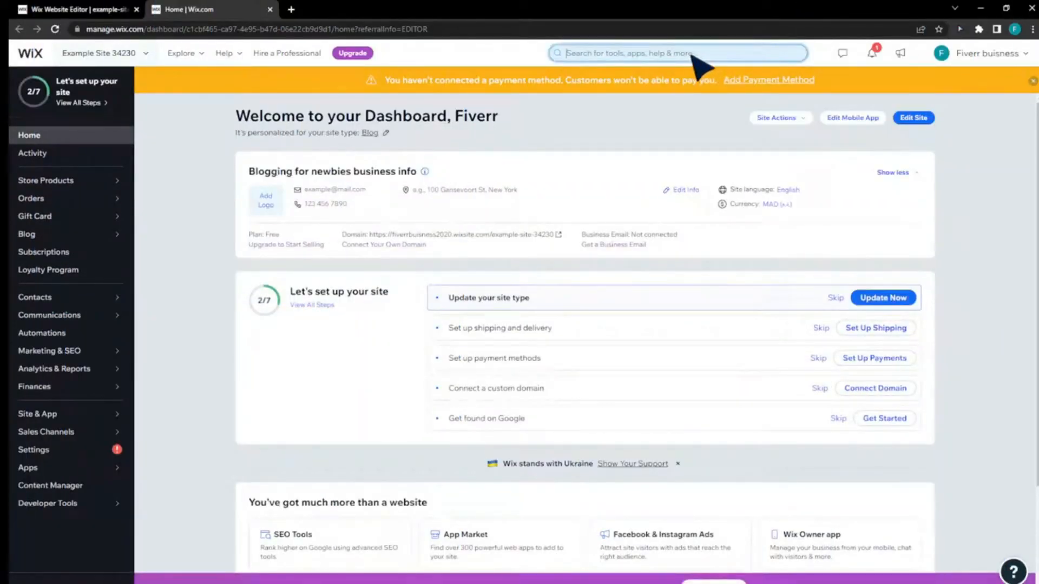
type("dropdo")
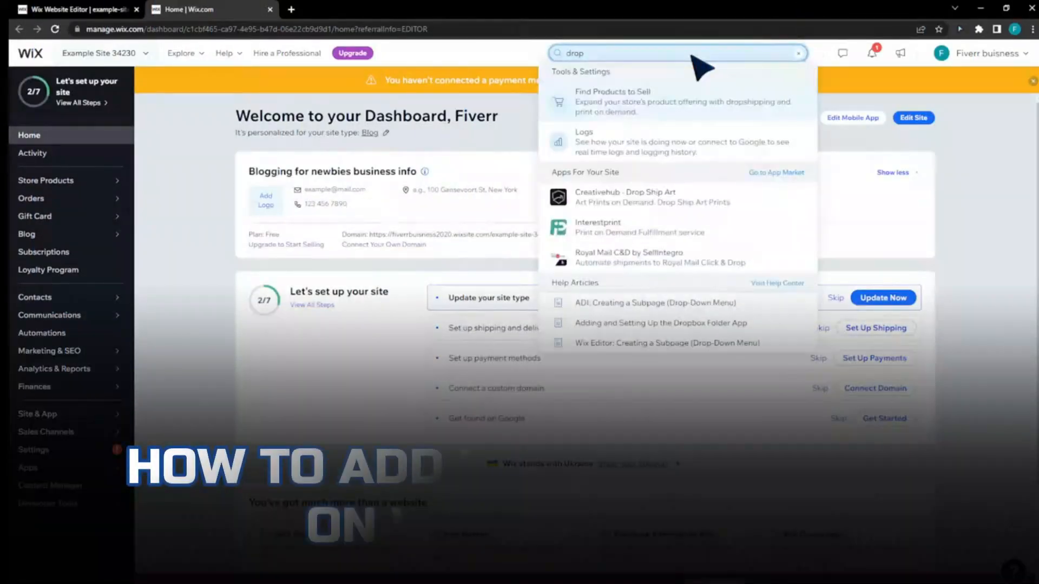
type("wn menu")
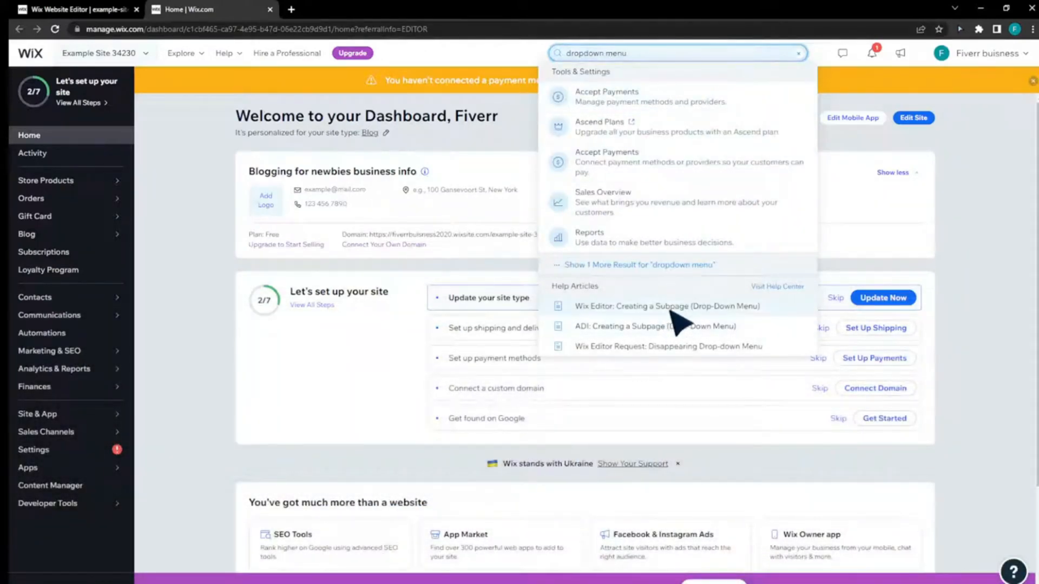
left_click(725, 309)
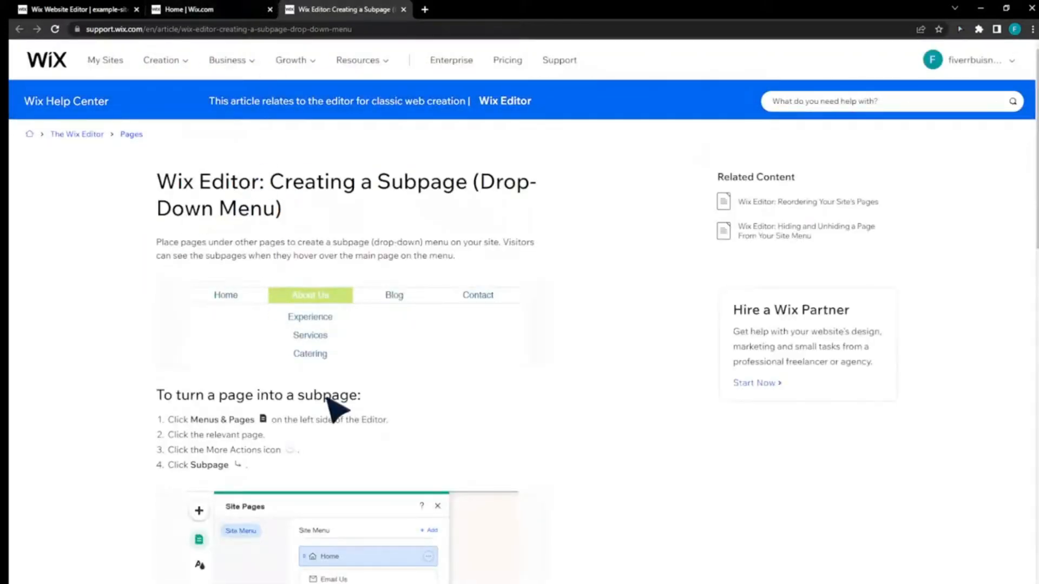
scroll(438, 433, "down", 3)
scroll(432, 404, "down", 1)
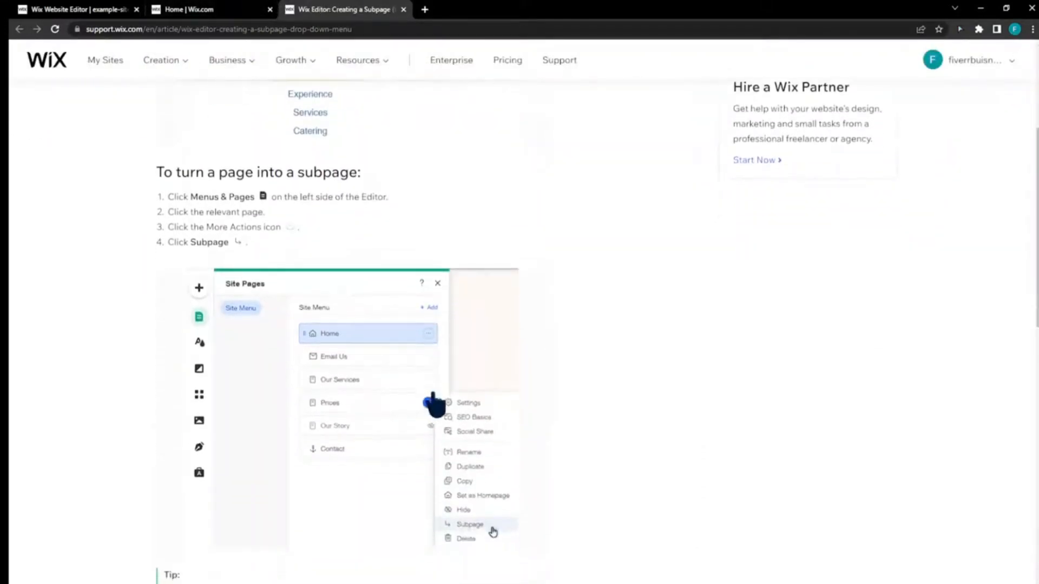
- Switch to the Wix Editor, open the site's page list and examine the actions offered for the My Blog page
left_click(59, 10)
left_click(233, 10)
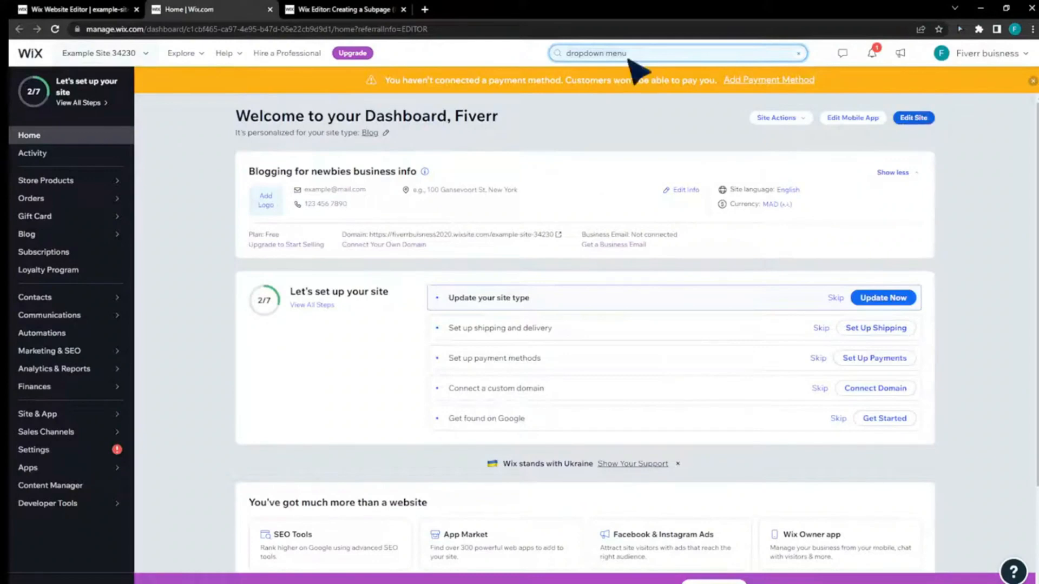
left_click(69, 5)
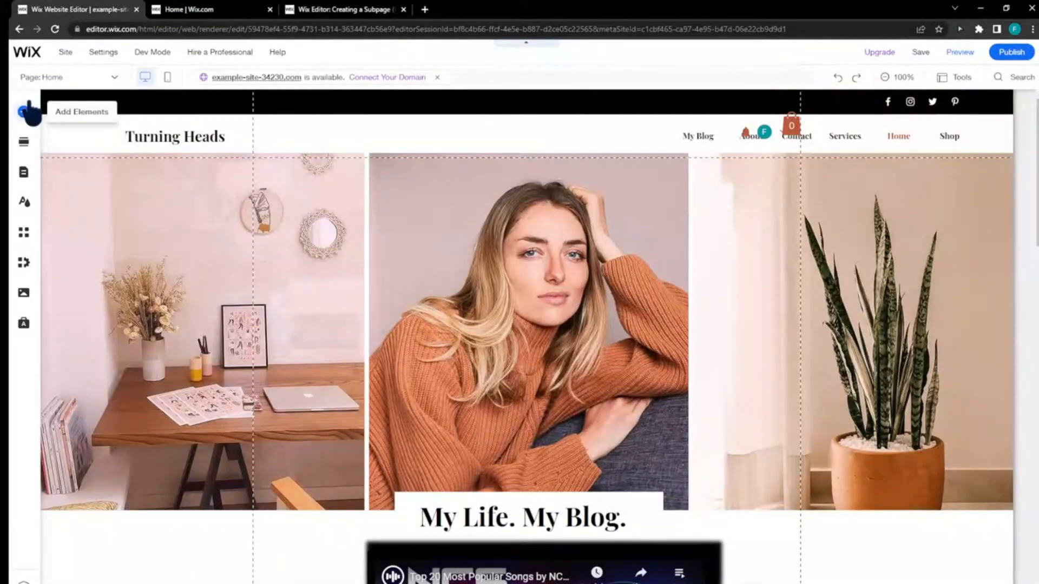
left_click(24, 173)
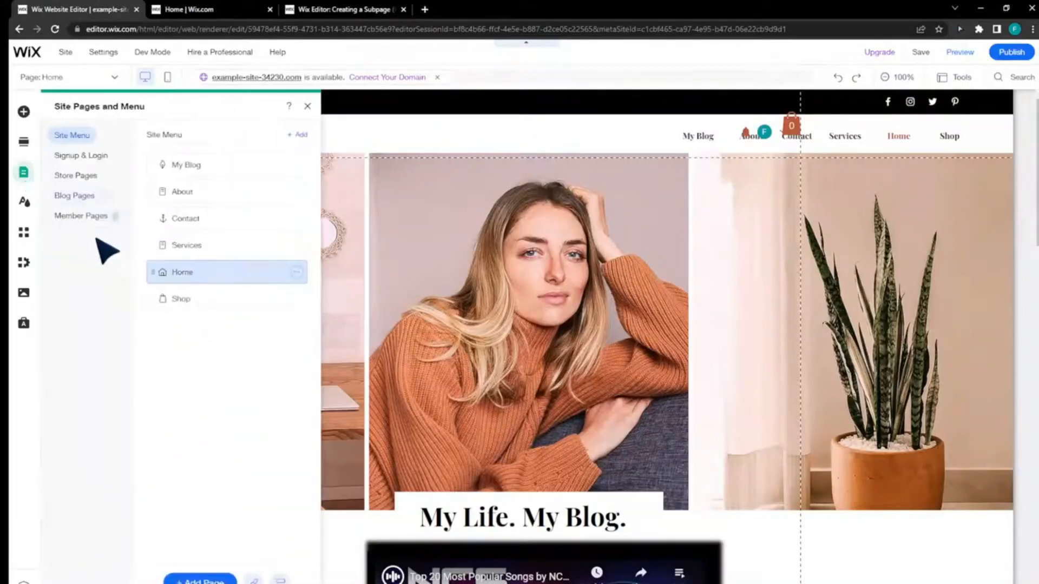
right_click(198, 166)
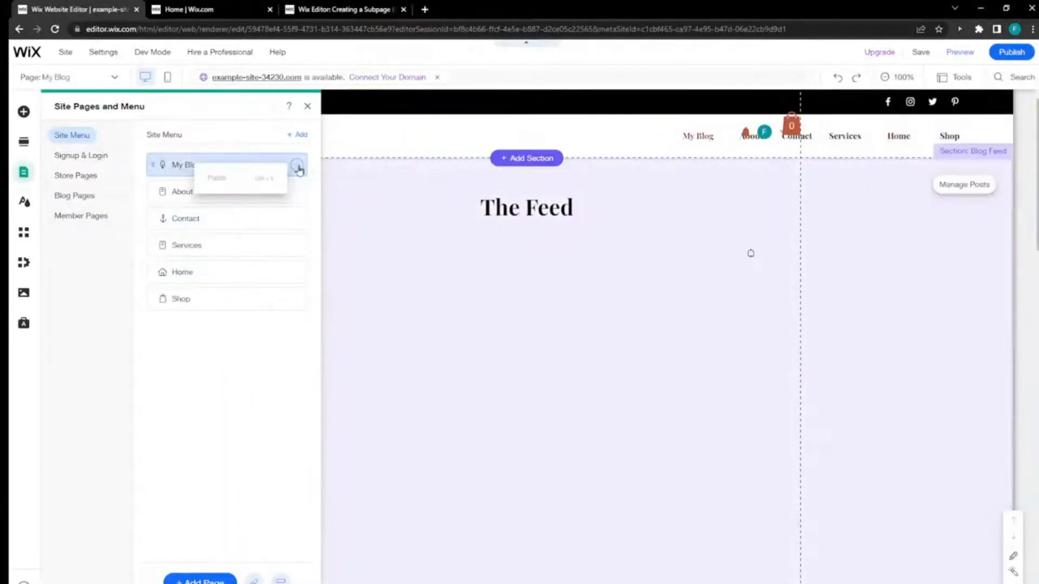
left_click(297, 164)
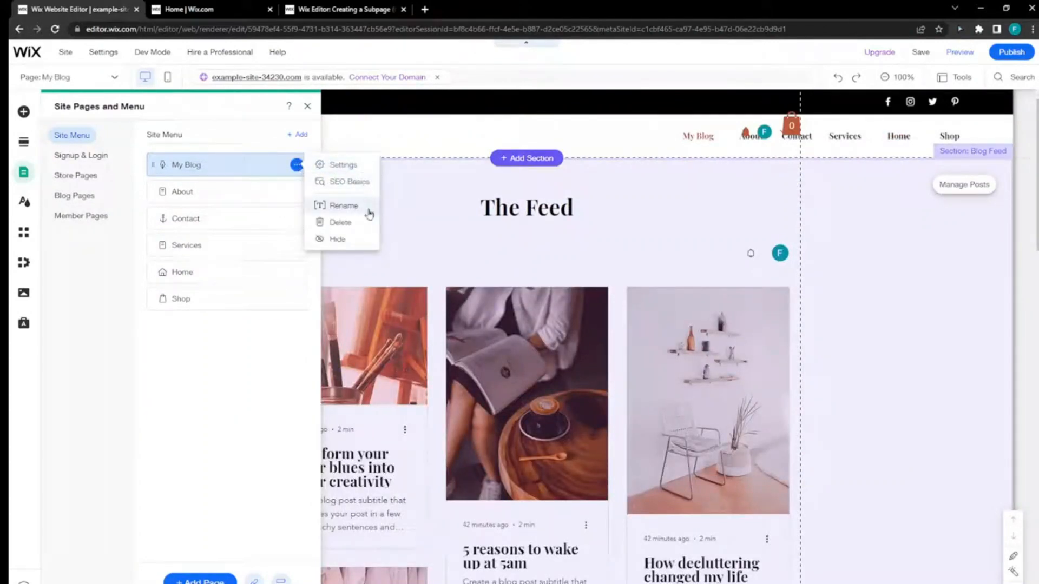
left_click(238, 340)
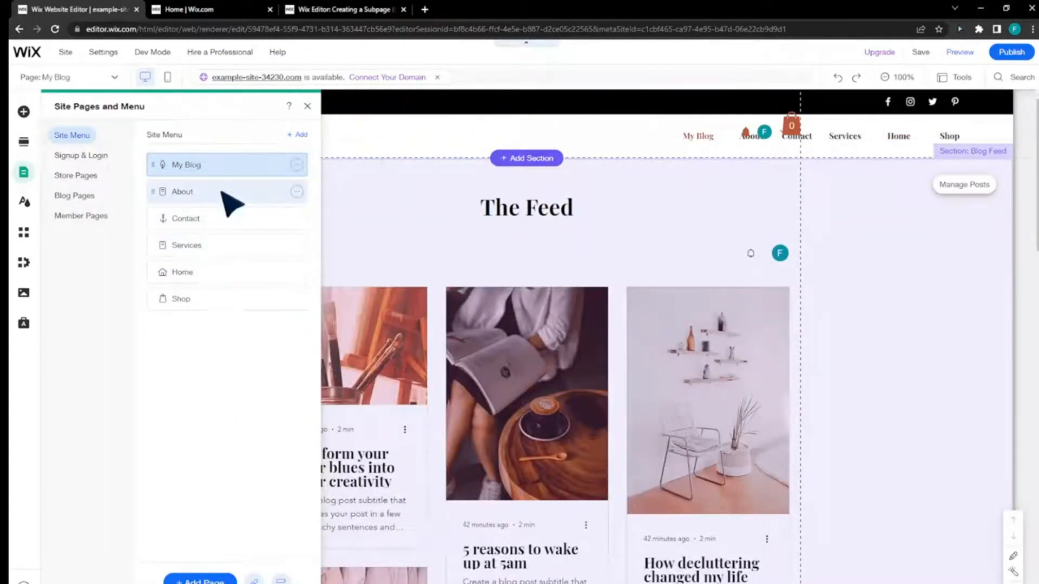
- Turn the About, Contact and Services pages into subpages of My Blog in the site menu
left_click(297, 192)
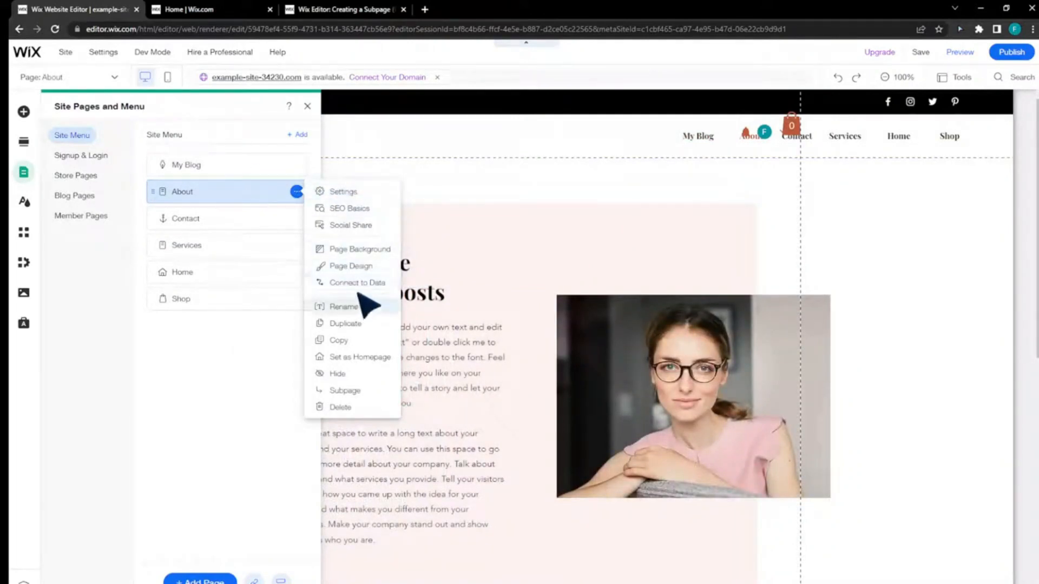
left_click(358, 390)
left_click_drag(198, 222, 230, 246)
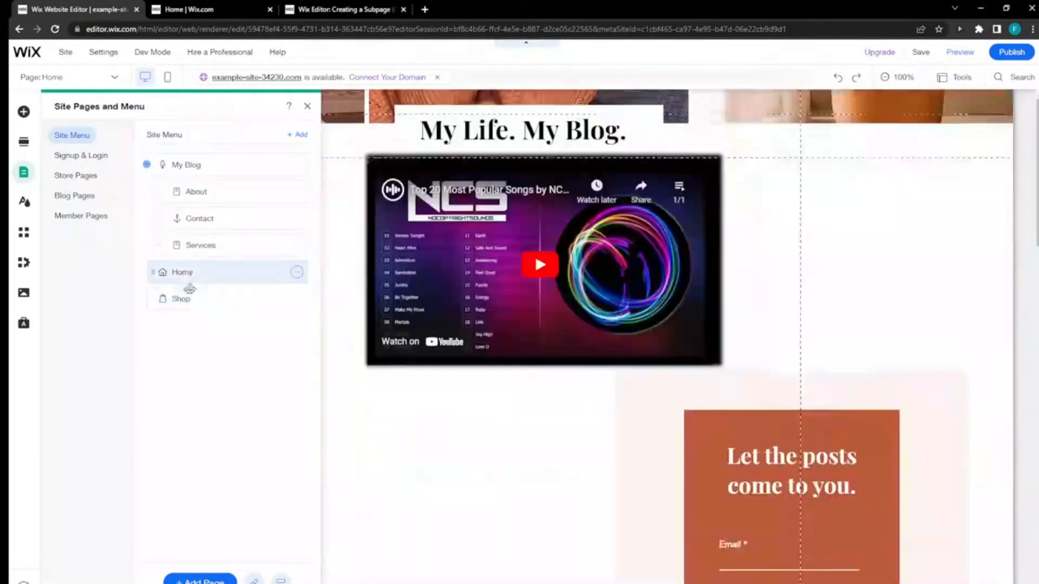
- Nest the Shop page under Home as a subpage, and display the Services page
mouse_move(188, 292)
left_mouse_down()
mouse_move(198, 308)
mouse_move(210, 297)
mouse_move(195, 300)
left_mouse_up()
left_click(197, 303)
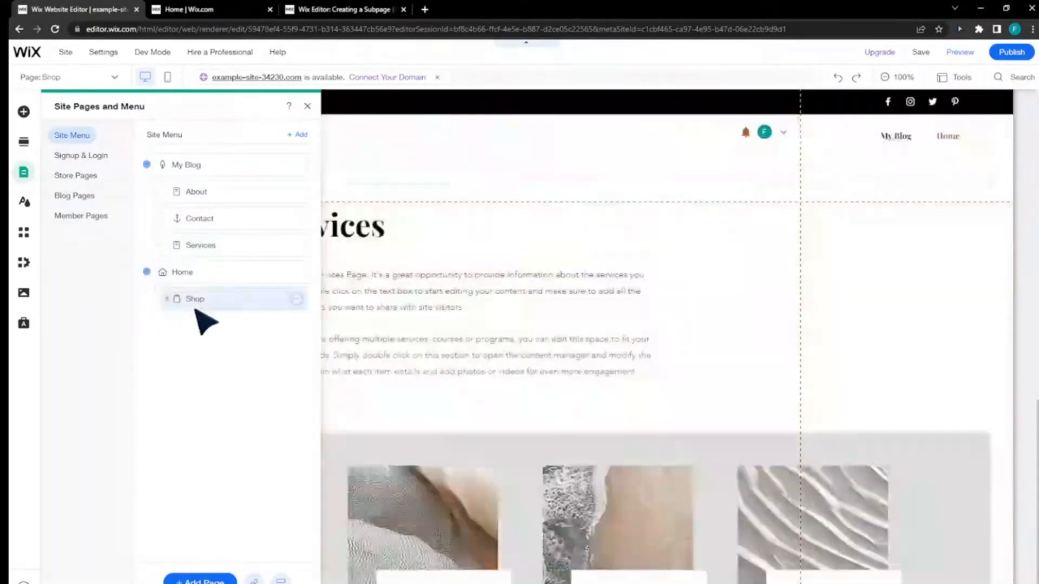
left_click_drag(222, 249, 192, 245)
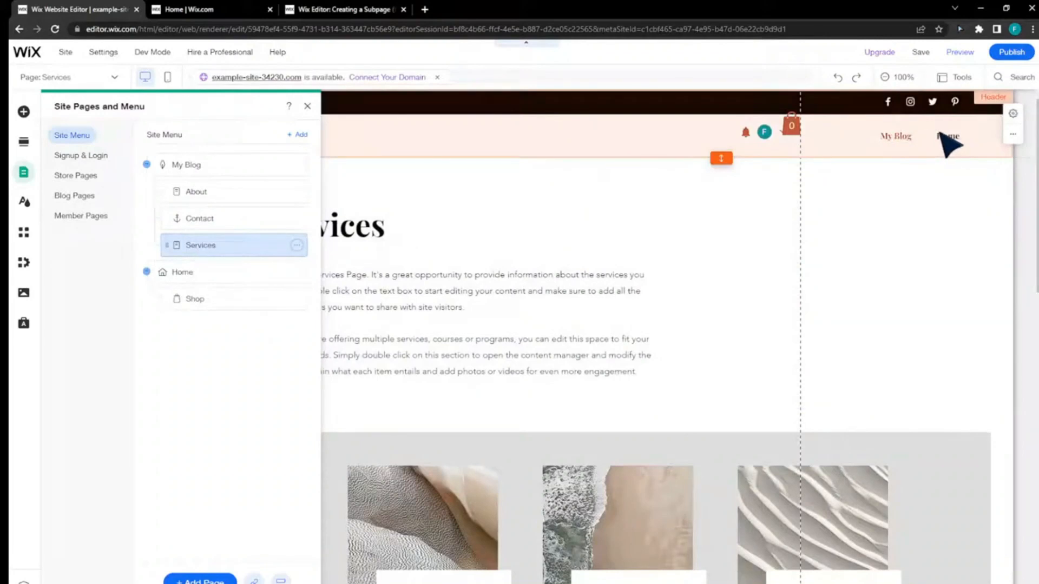
- Select the header's horizontal menu to check its two main items, and publish the site
left_click(944, 135)
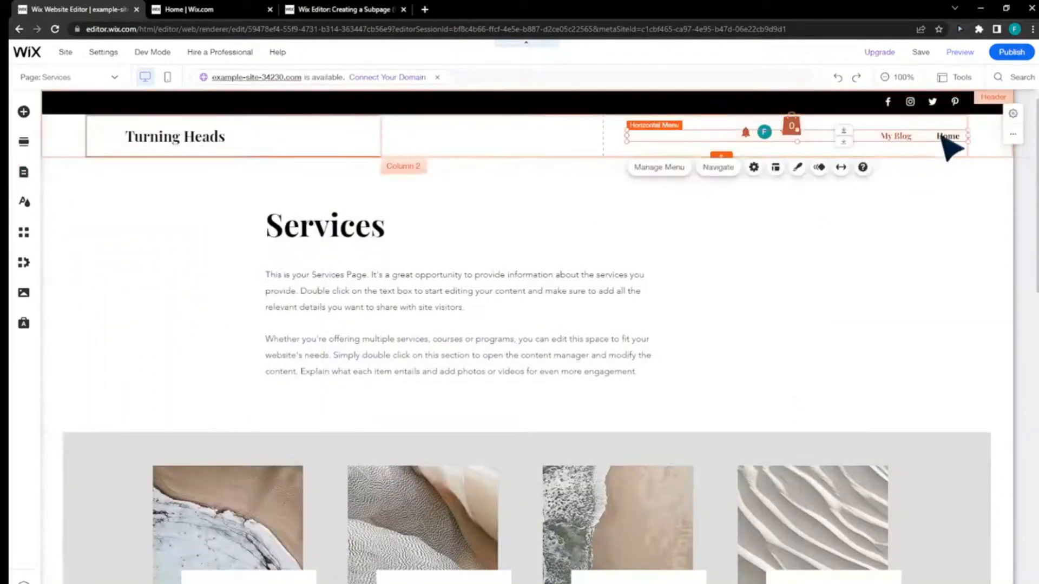
left_click(925, 191)
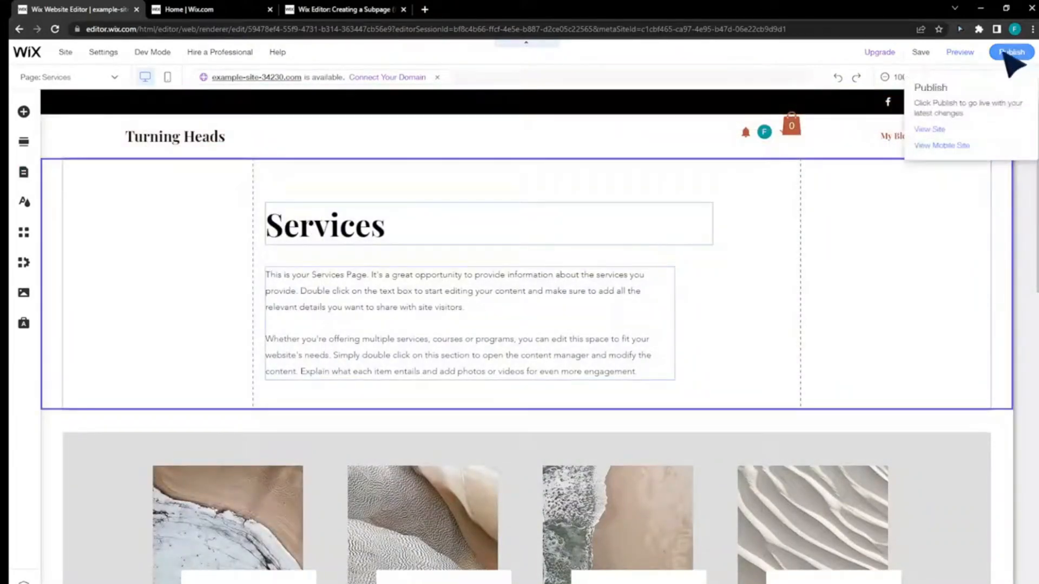
left_click(1004, 53)
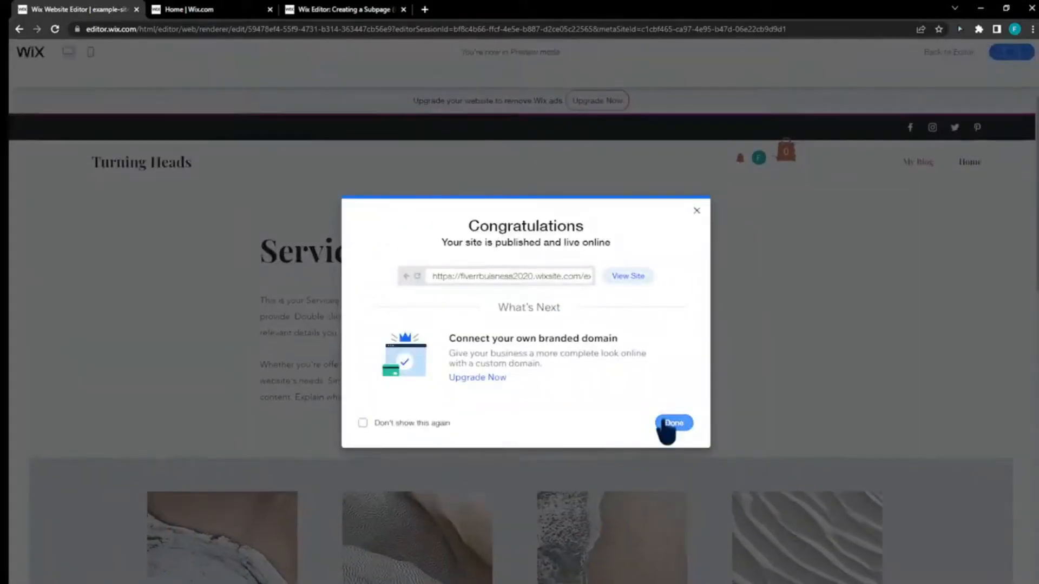
- Open the live site and check the subpage drop-downs of the Home and My Blog menu items
left_click(643, 277)
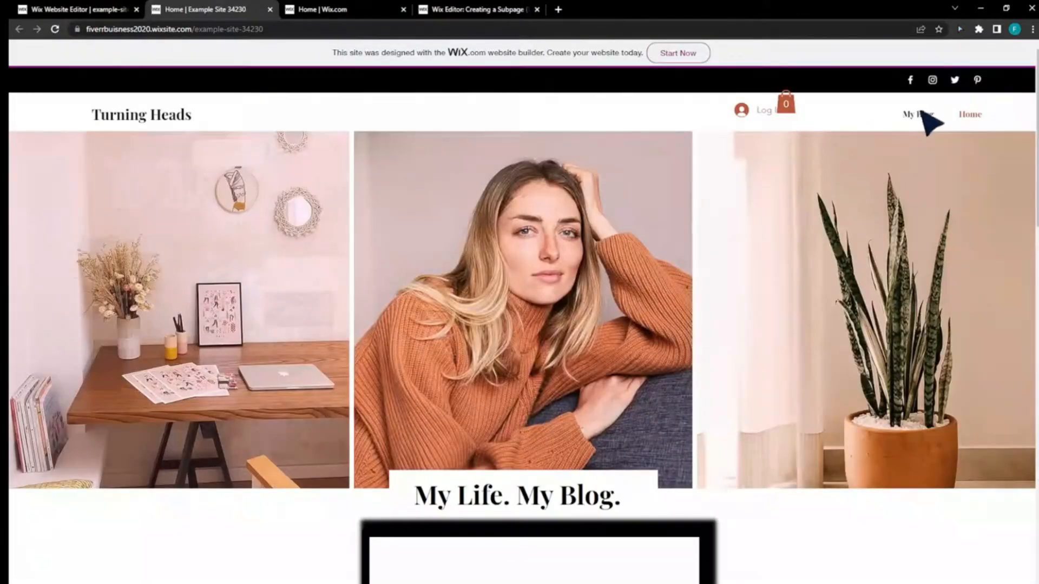
left_click(968, 115)
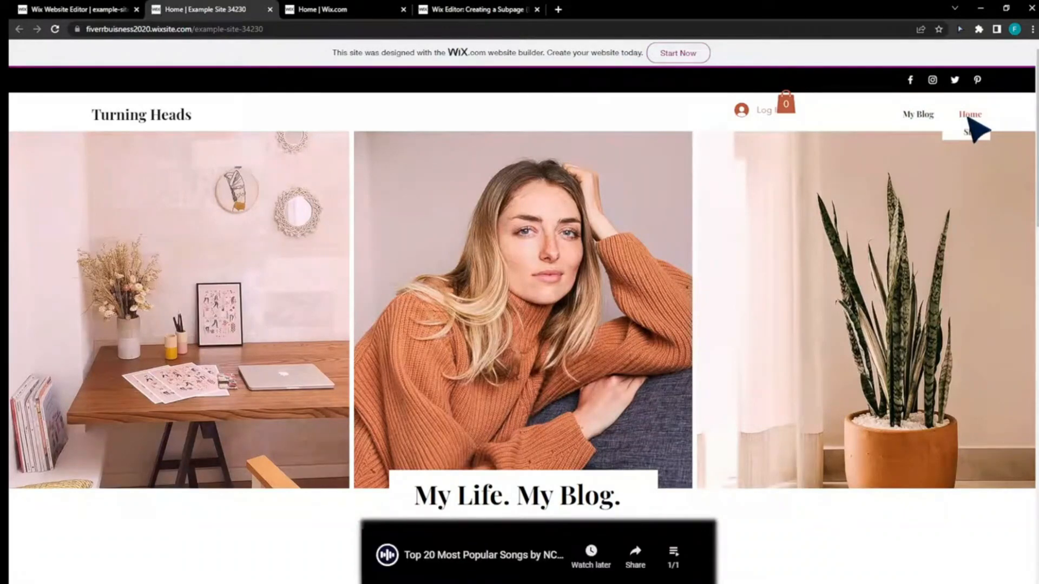
left_click(922, 119)
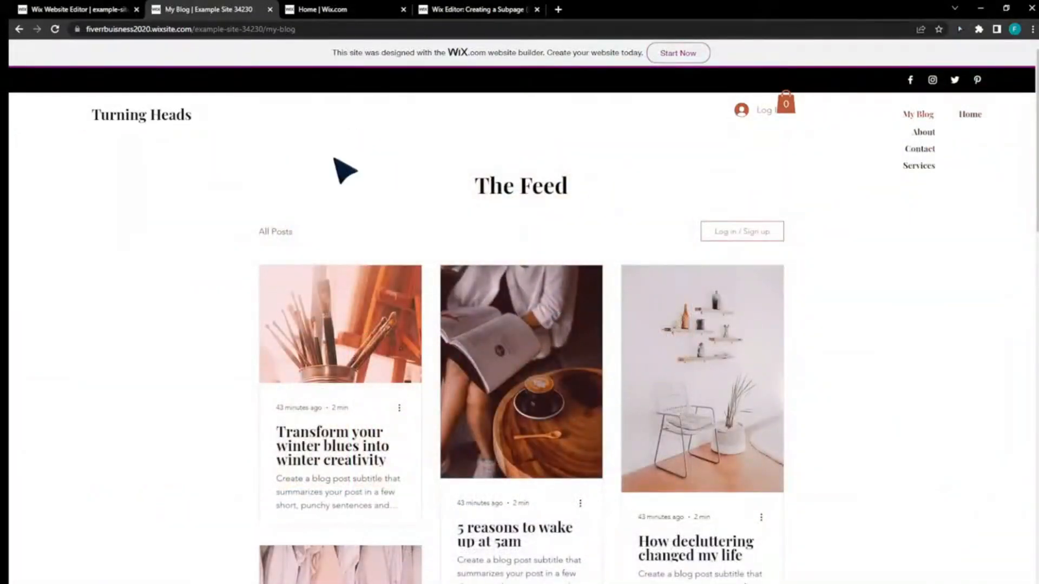
left_click(347, 9)
left_click(463, 9)
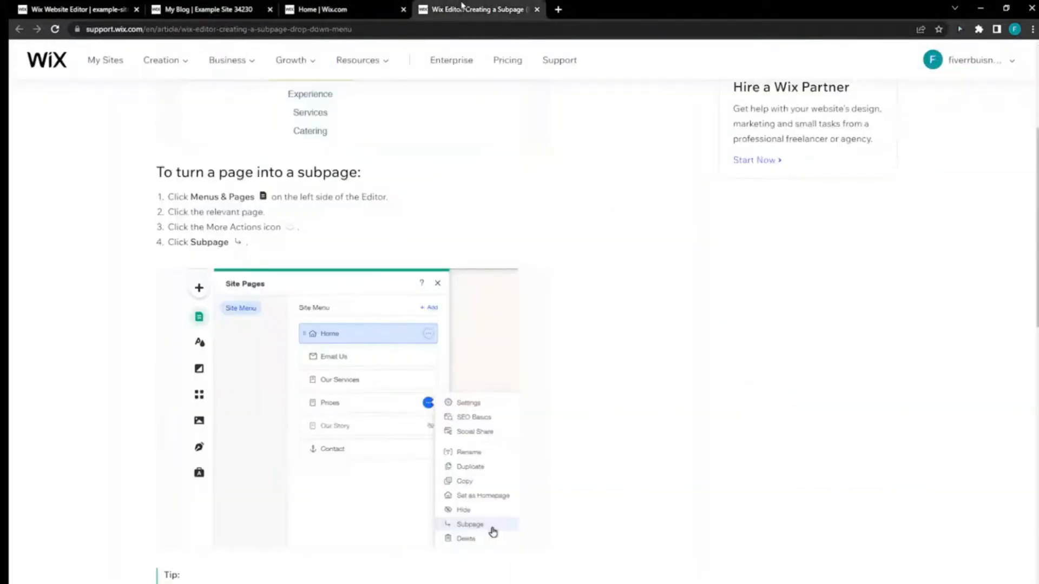
left_click(189, 9)
left_click(106, 8)
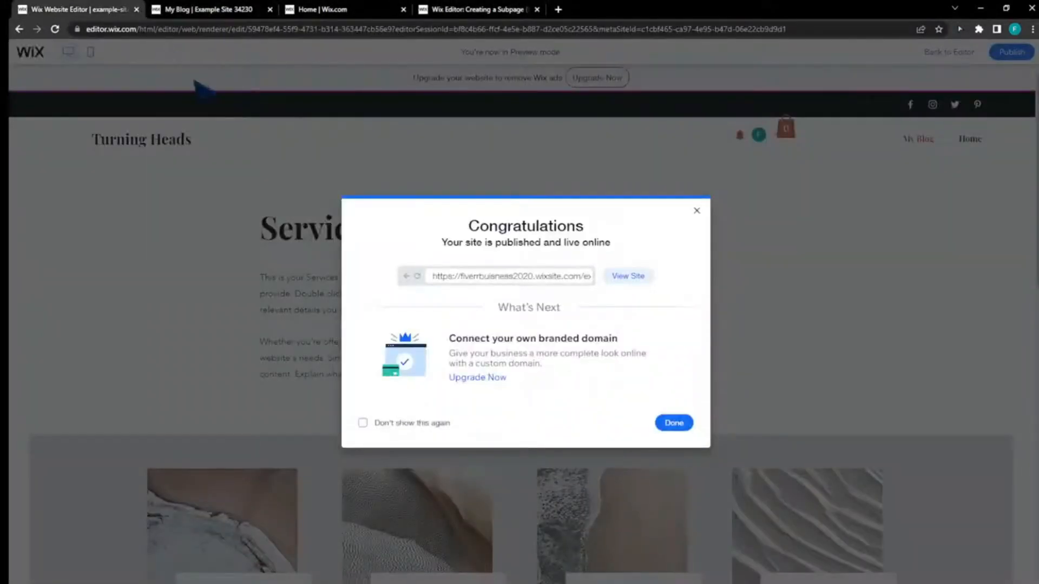
left_click(203, 9)
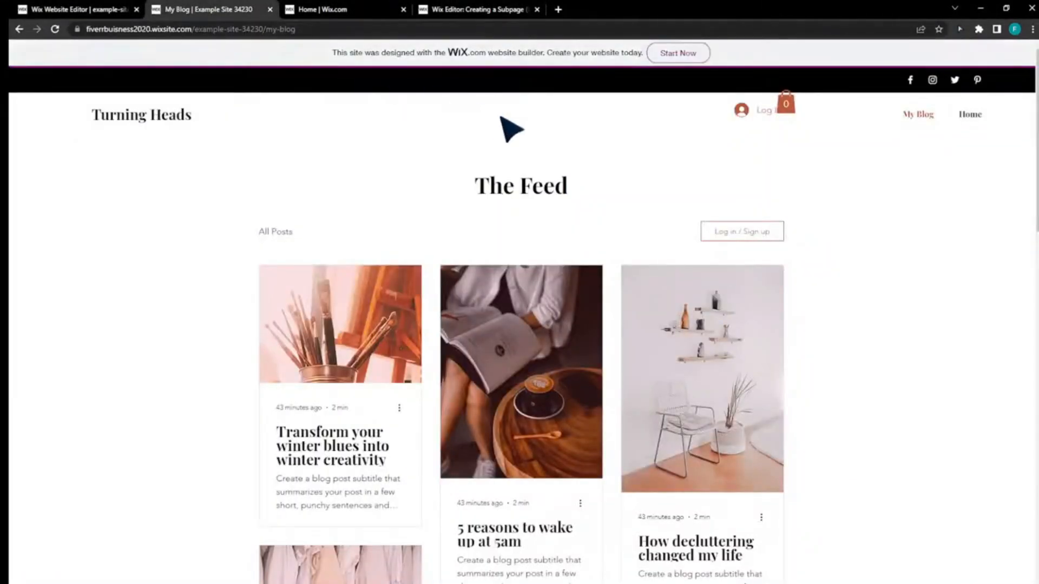
- Close the help article on creating a subpage and return to the live site's My Blog page
left_click(379, 10)
left_click(467, 11)
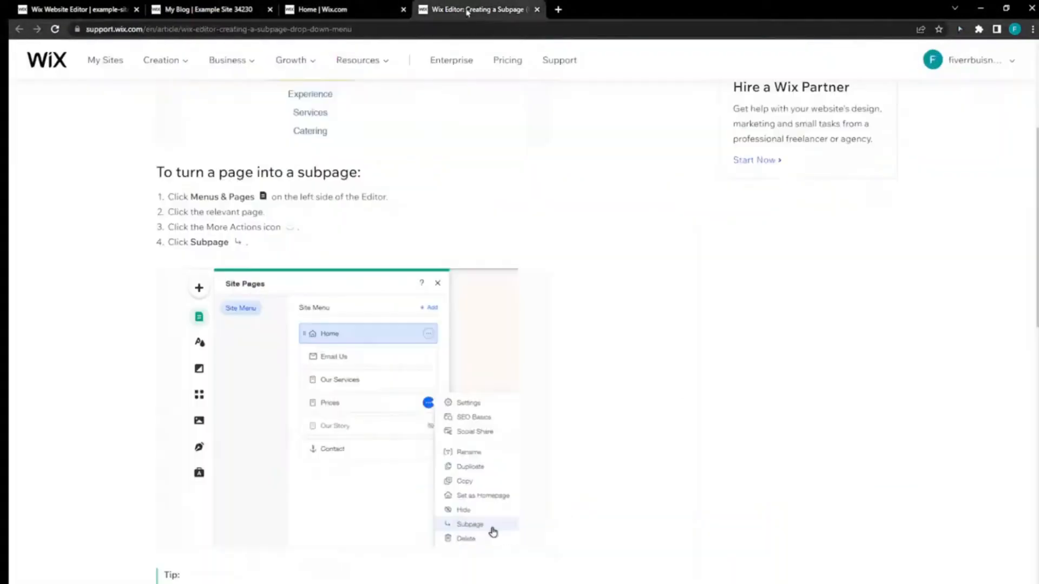
left_click(537, 9)
left_click(203, 9)
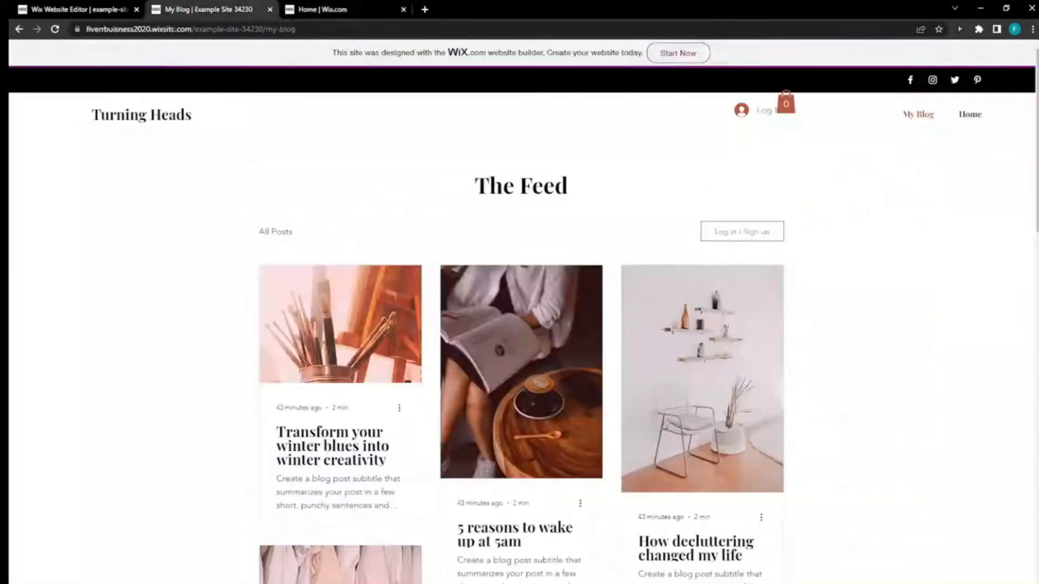
- Return to the site editor, dismiss the offer to edit the mobile site and leave preview mode
left_click(82, 9)
left_click(697, 210)
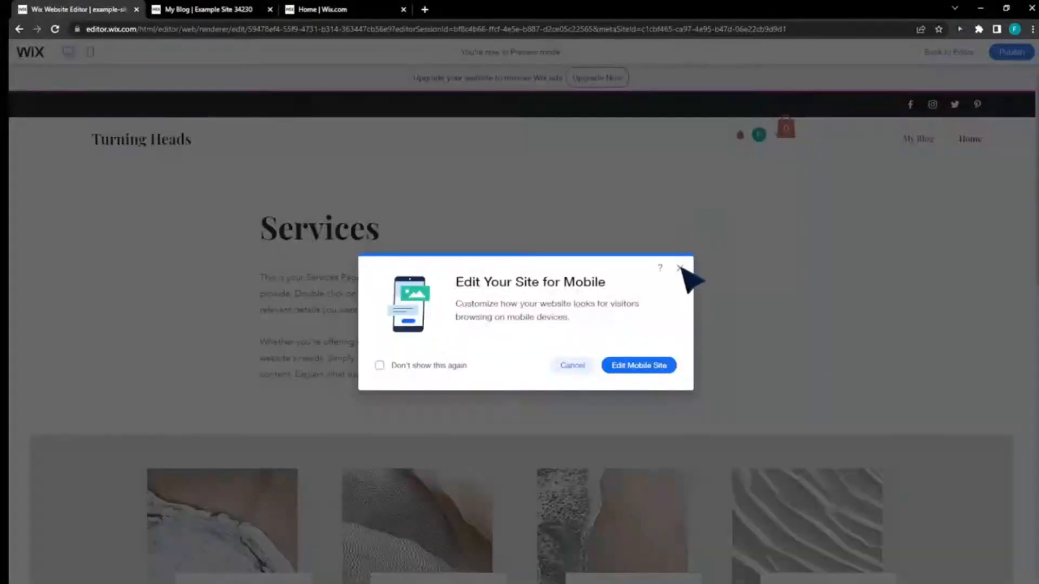
left_click(681, 268)
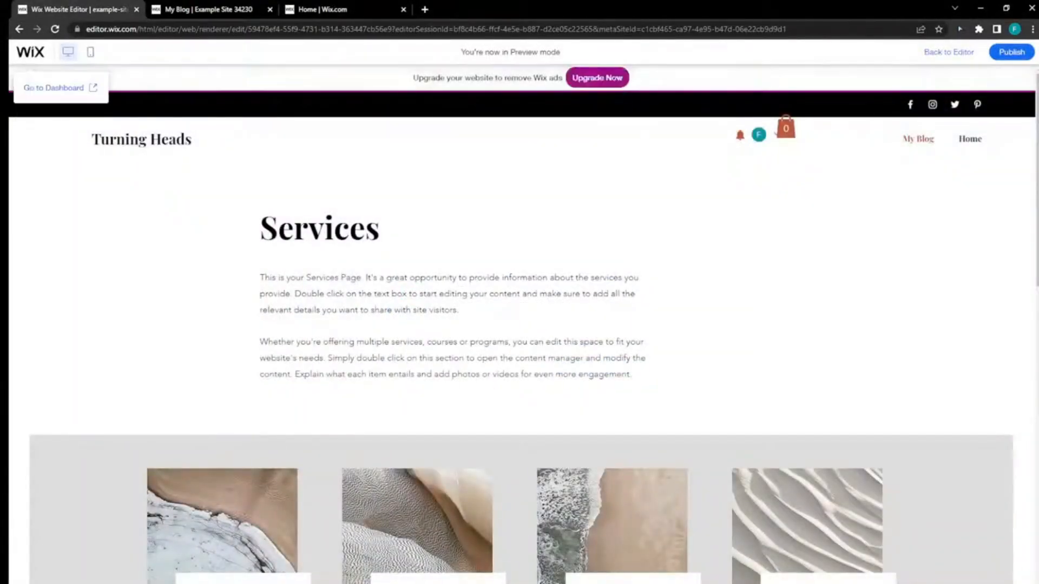
left_click(951, 52)
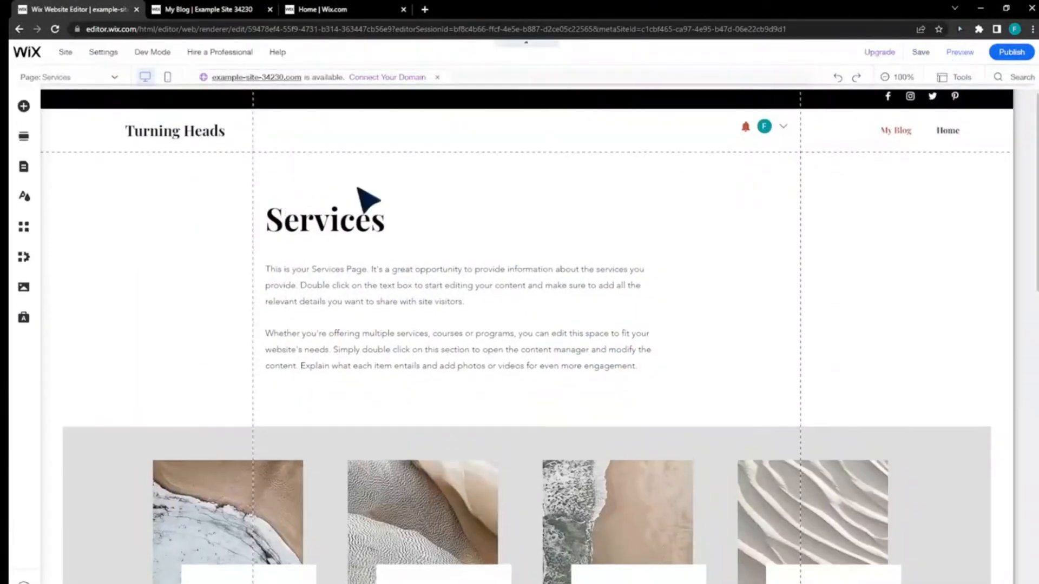
- Open the site pages and menu and review the page settings of the About subpage
left_click(21, 181)
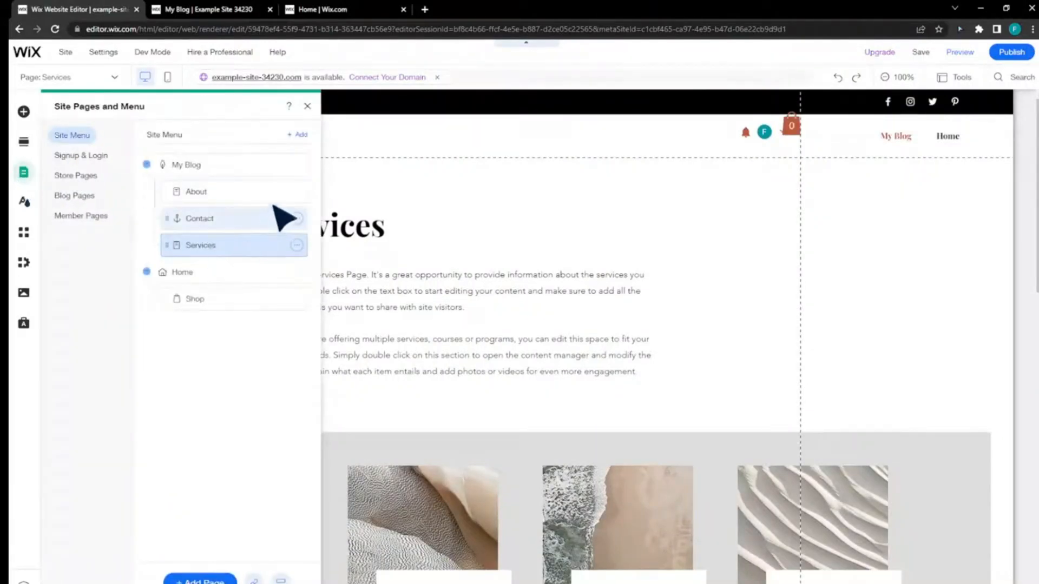
left_click(296, 165)
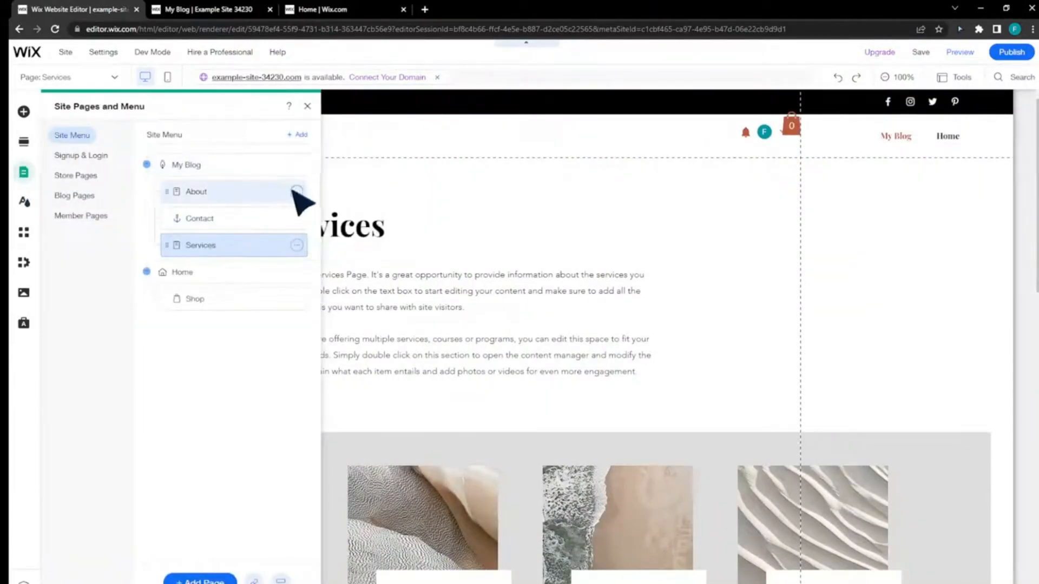
left_click(297, 192)
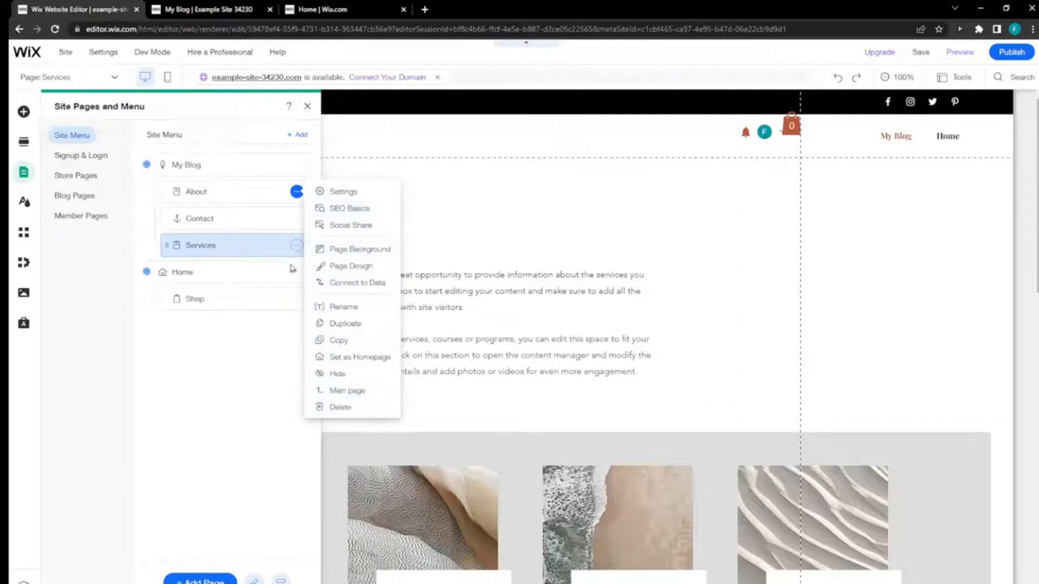
left_click(332, 192)
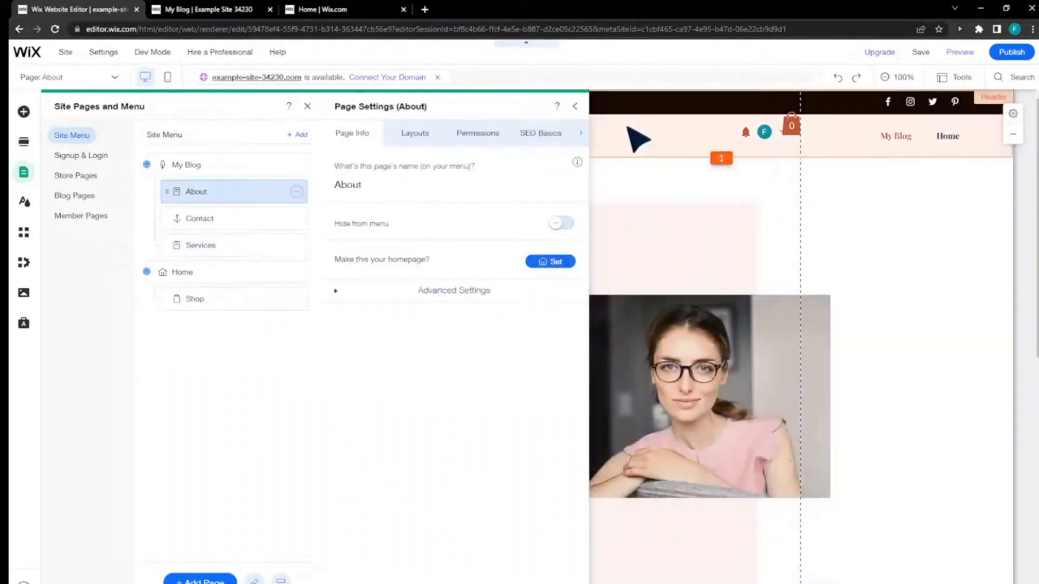
left_click(441, 136)
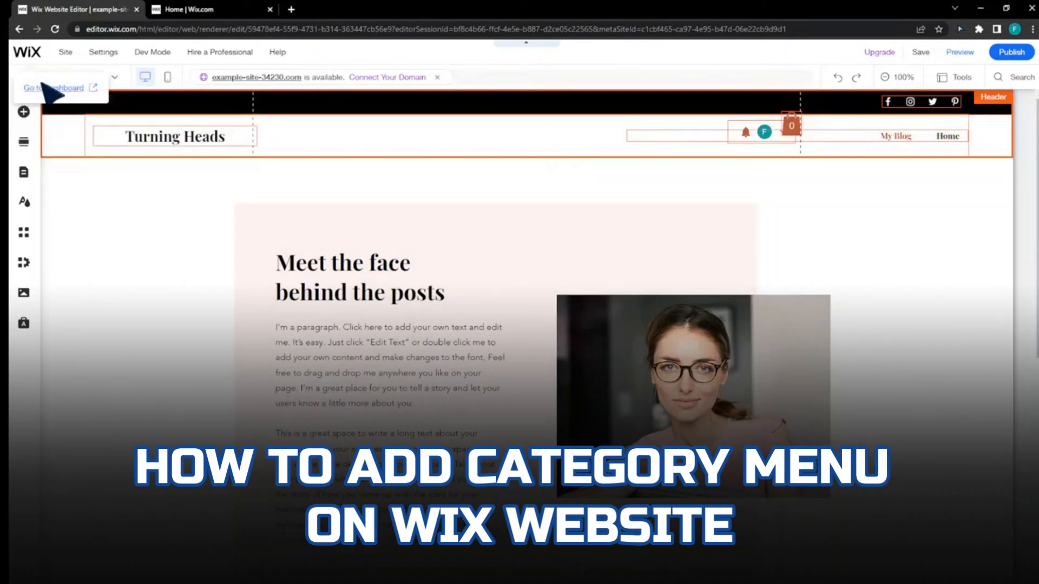
- Go to the dashboard, and browse the Button and Blog elements that can be added to the Home page
left_click(52, 88)
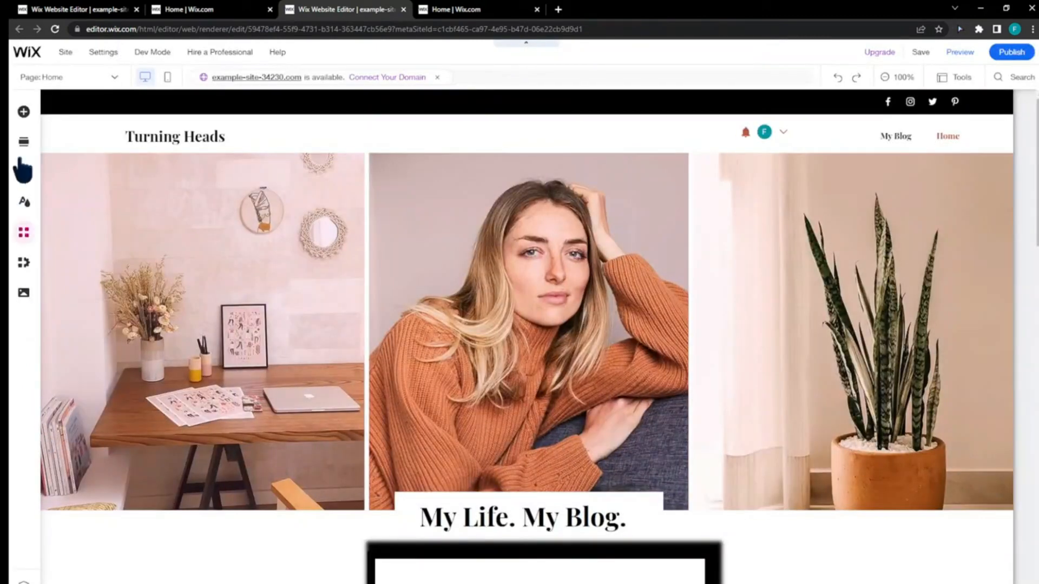
left_click(24, 112)
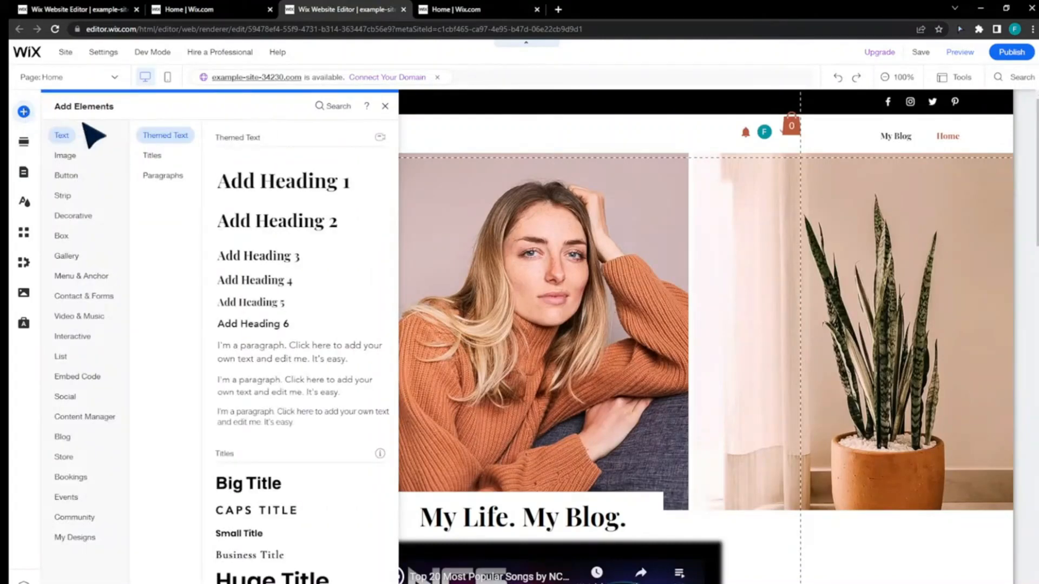
left_click(66, 175)
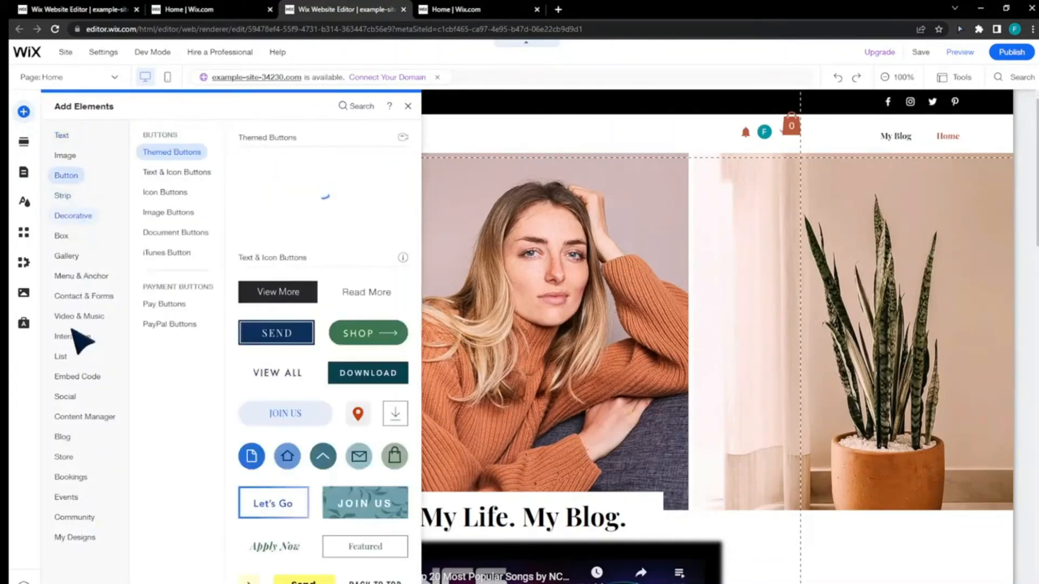
left_click(63, 436)
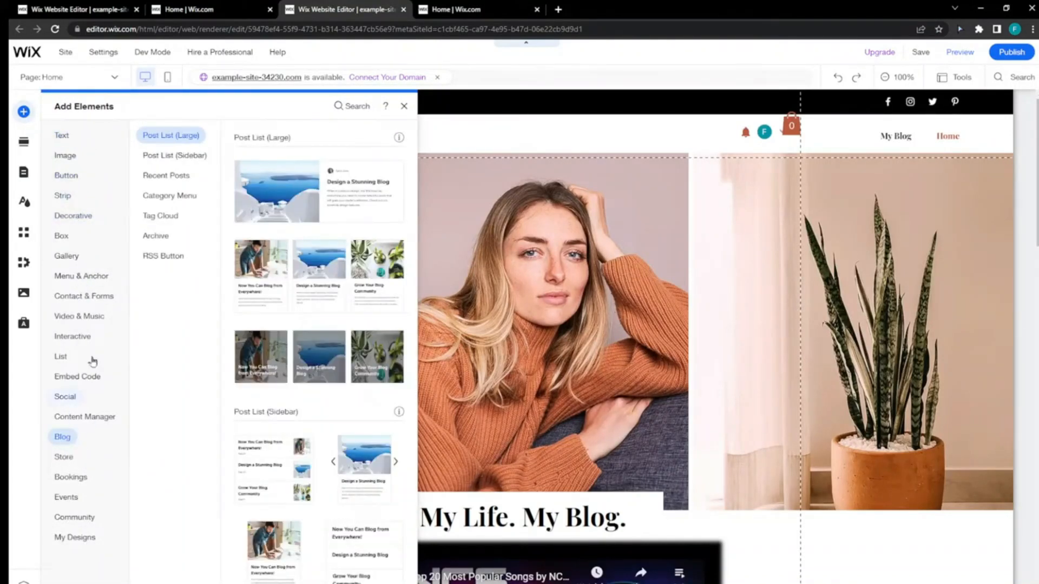
- Search for "category" and add the Easy Content app to the site
left_click(358, 109)
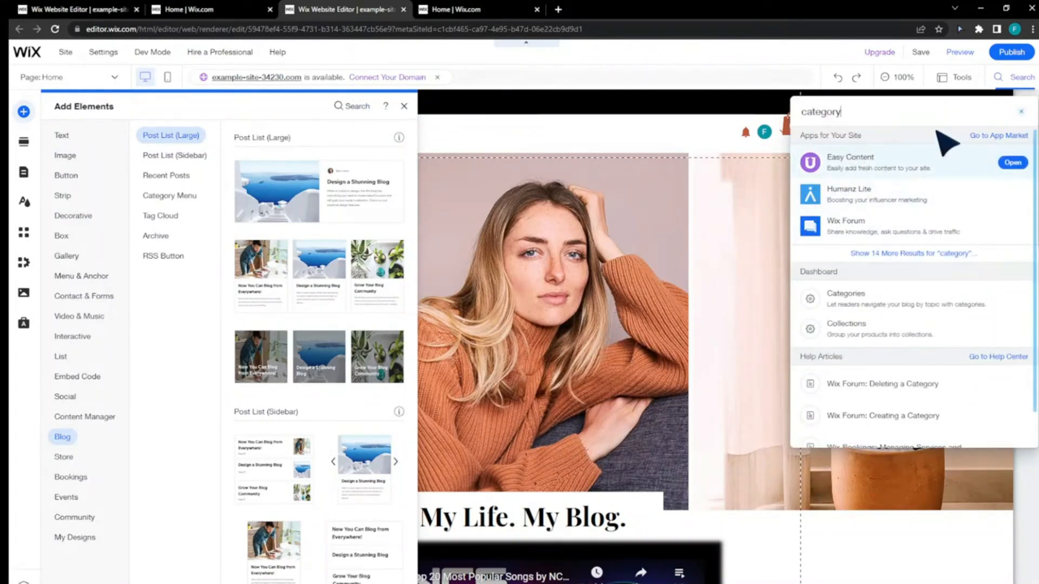
left_click(1013, 163)
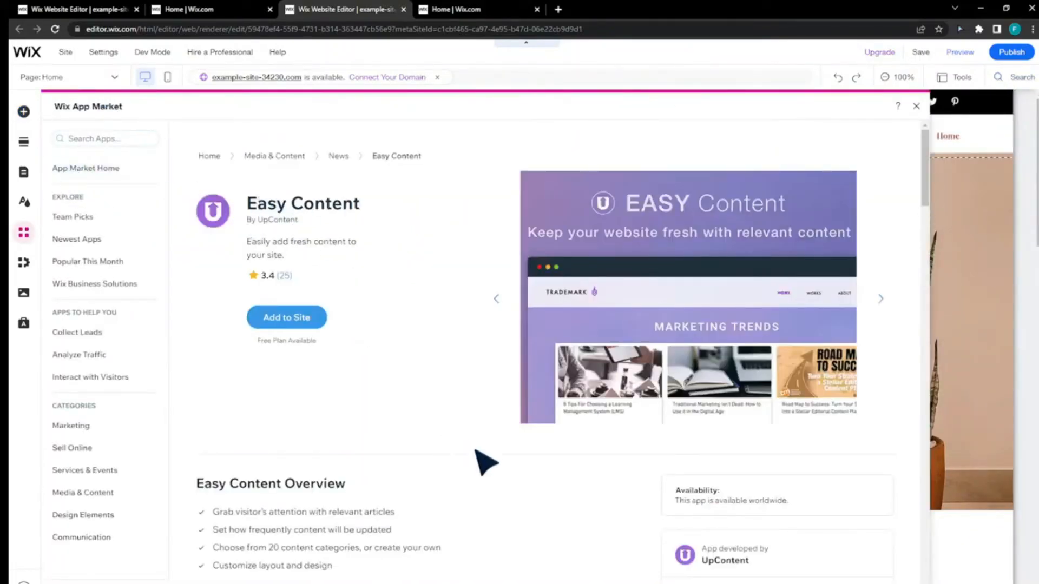
left_click(281, 323)
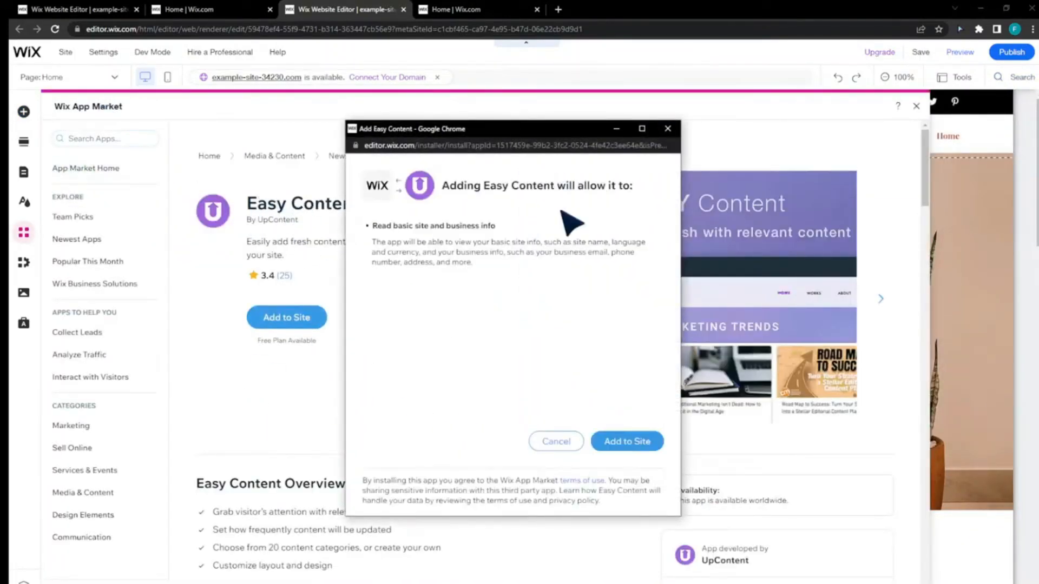
left_click(647, 443)
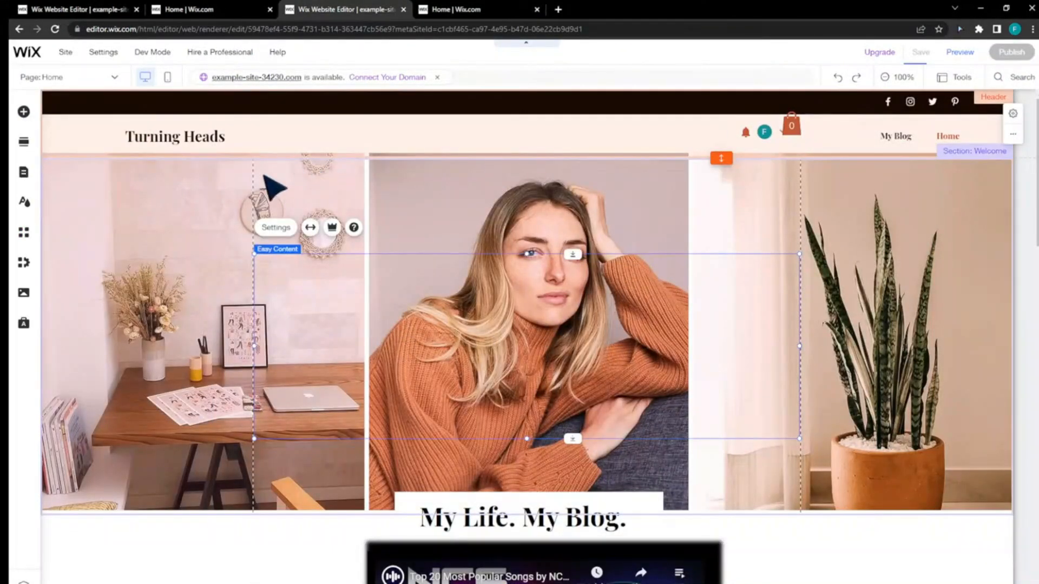
- Move the Easy Content widget down the Home page to the area where the blog feed meets the footer
mouse_move(569, 250)
left_mouse_down()
mouse_move(529, 318)
mouse_move(528, 412)
mouse_move(518, 399)
left_mouse_up()
scroll(530, 374, "down", 7)
scroll(502, 272, "up", 4)
left_click_drag(501, 272, 477, 298)
scroll(517, 413, "down", 5)
scroll(494, 304, "down", 2)
scroll(494, 301, "down", 10)
left_click_drag(448, 220, 506, 277)
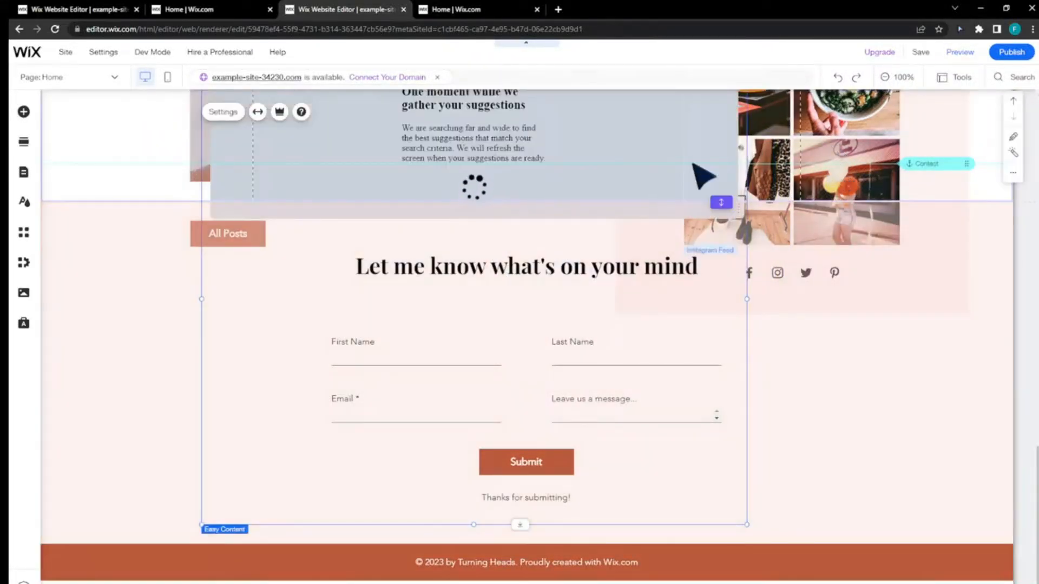
left_click_drag(694, 163, 666, 303)
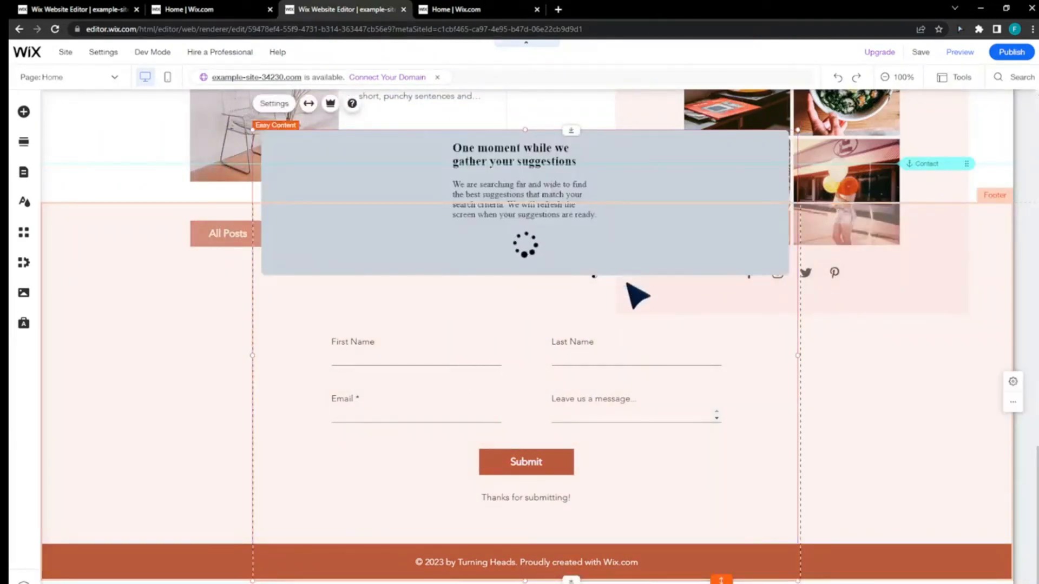
scroll(584, 337, "up", 3)
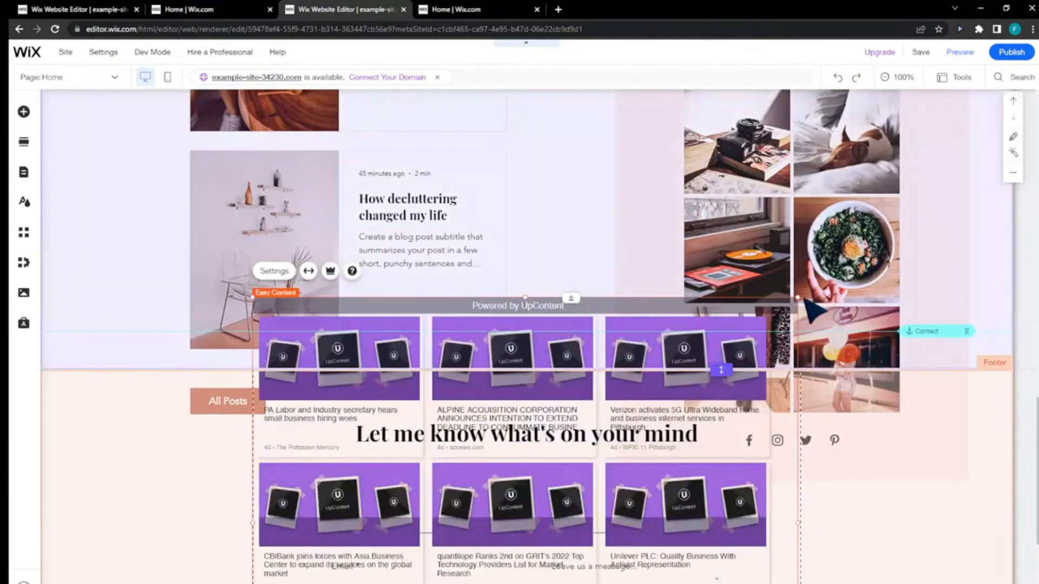
scroll(628, 357, "down", 1)
scroll(509, 355, "up", 2)
scroll(509, 354, "up", 1)
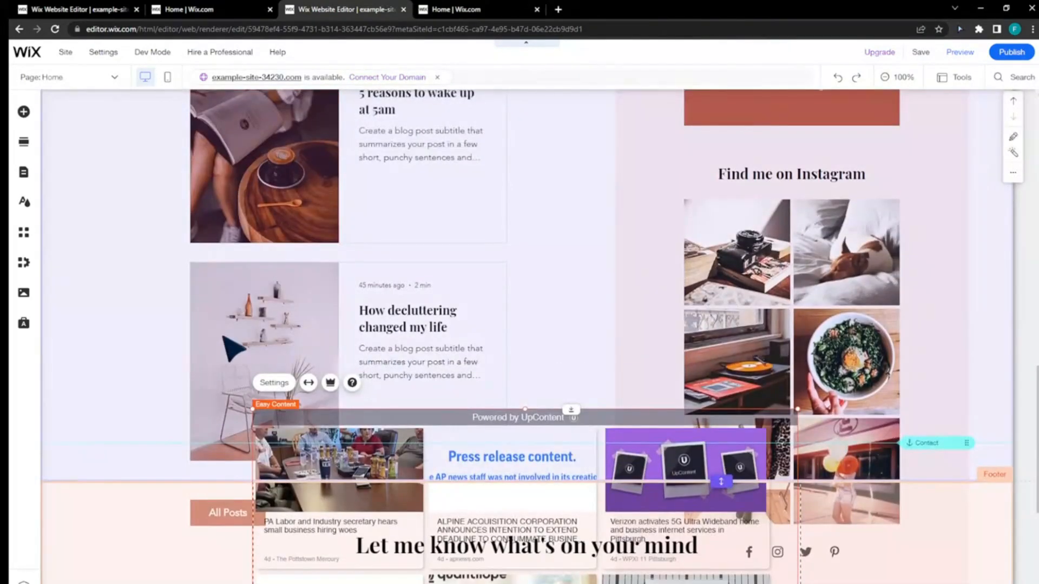
- Delete the blog post list and the column holding the Instagram photos from the Home page's blog feed
left_click(278, 343)
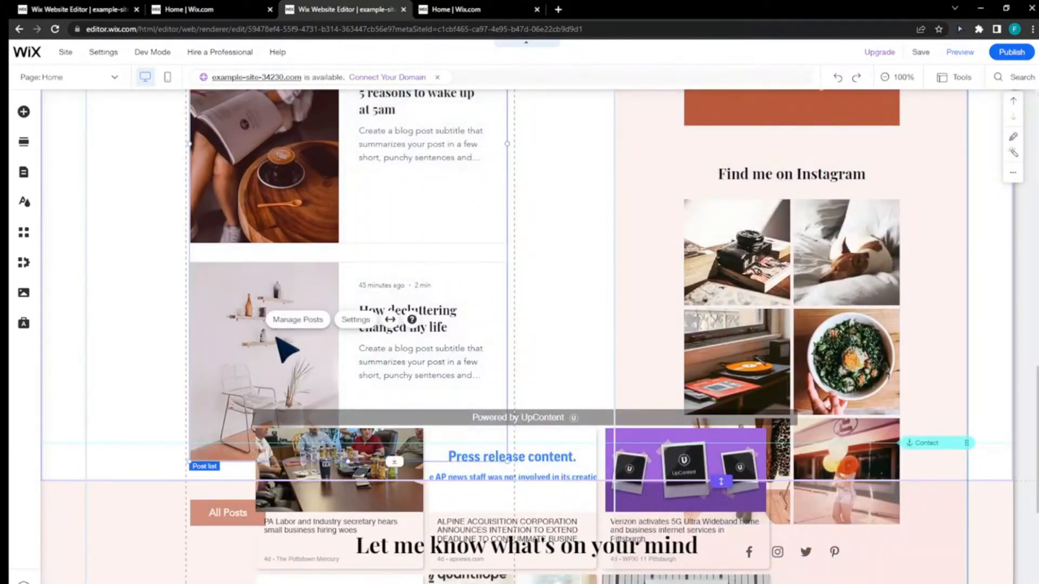
key("Delete")
left_click(672, 293)
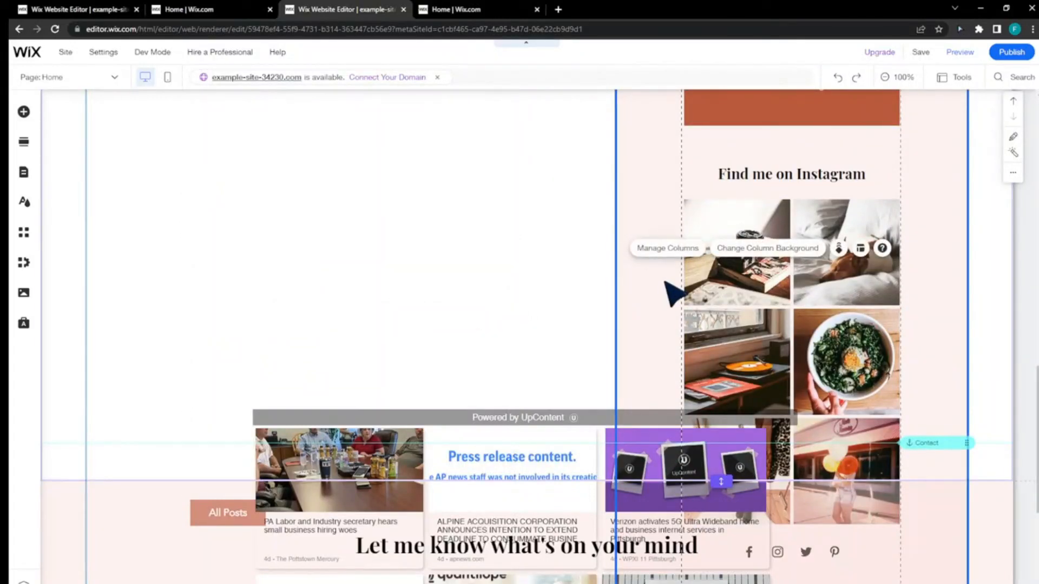
key("Delete")
- Move the Easy Content widget up into the emptied strip directly below the video
left_click(600, 466)
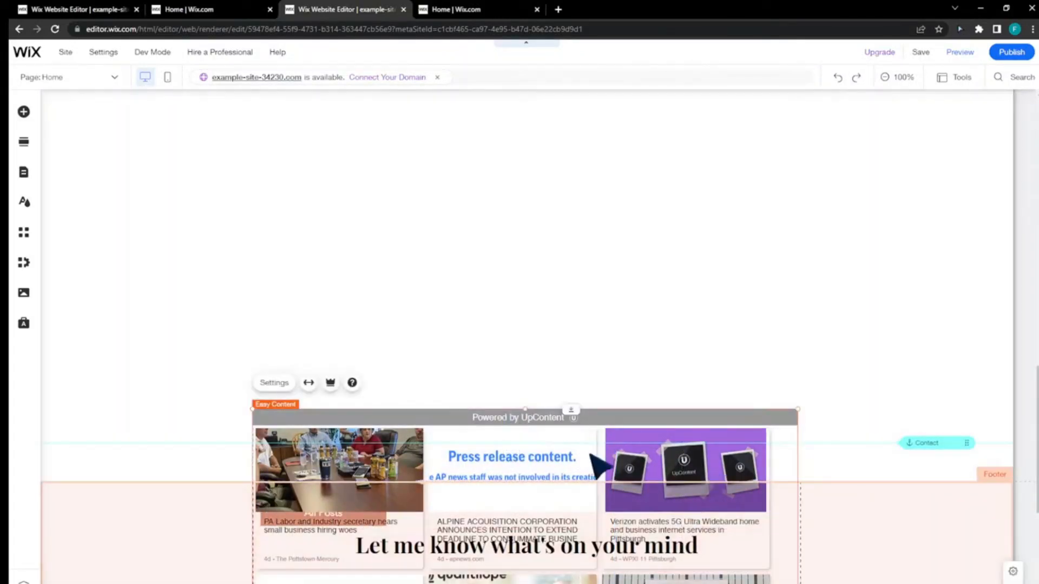
left_click_drag(590, 455, 560, 358)
key("Delete")
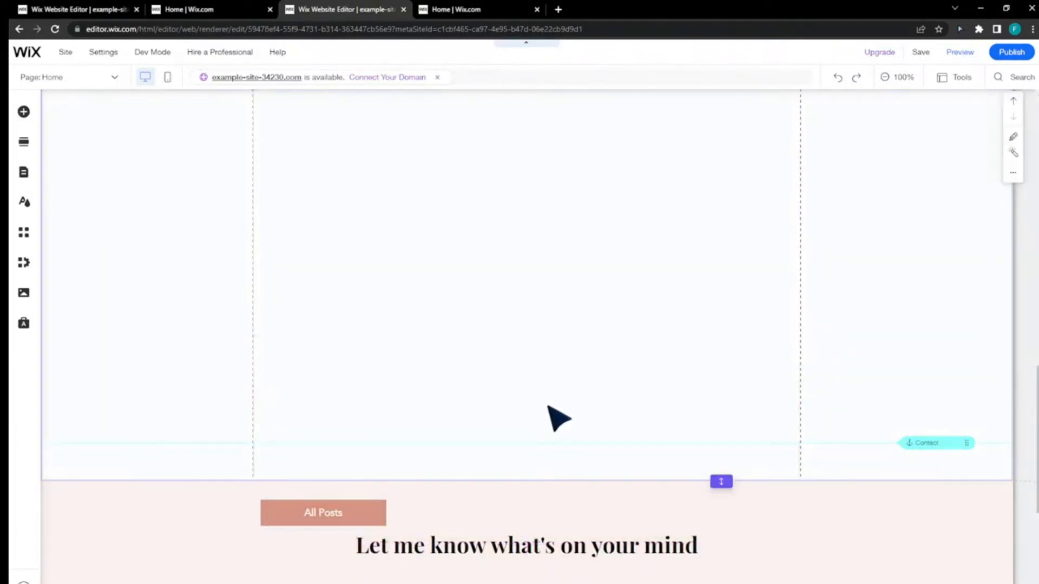
left_click(558, 419)
scroll(563, 387, "down", 2)
scroll(580, 364, "up", 4)
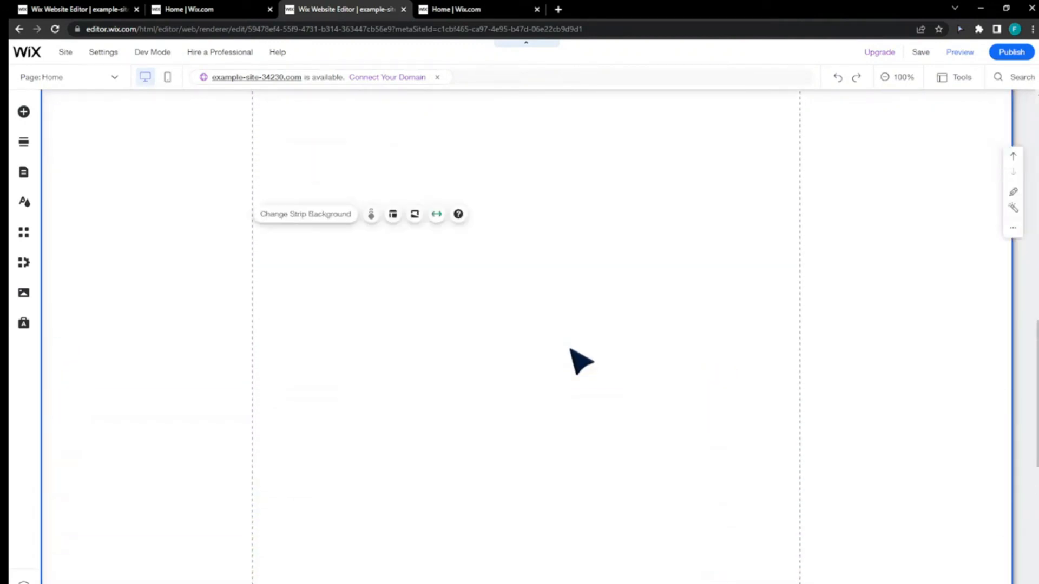
scroll(570, 349, "up", 1)
scroll(570, 349, "down", 4)
scroll(570, 349, "up", 8)
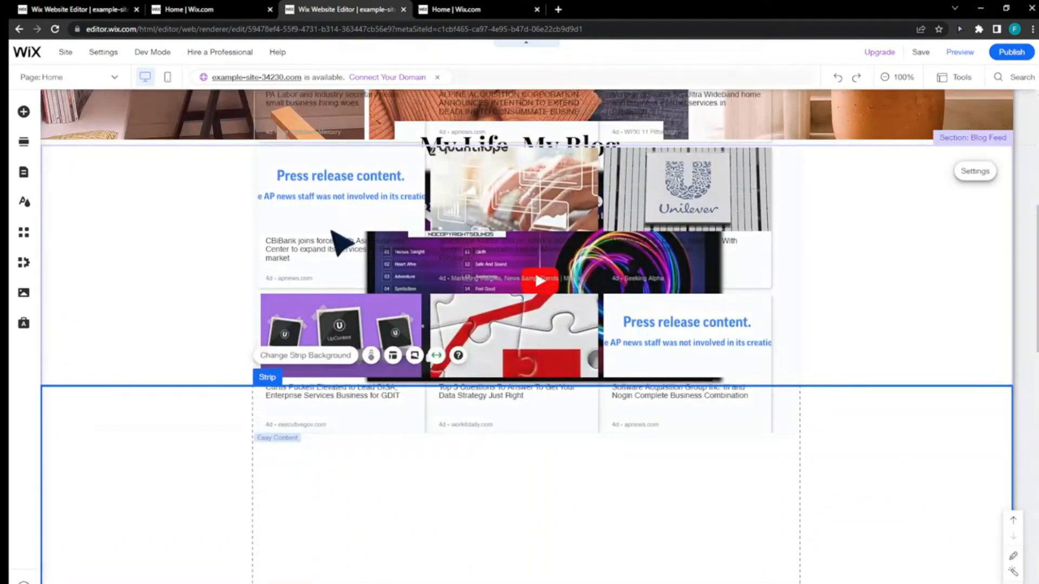
left_click_drag(340, 243, 342, 490)
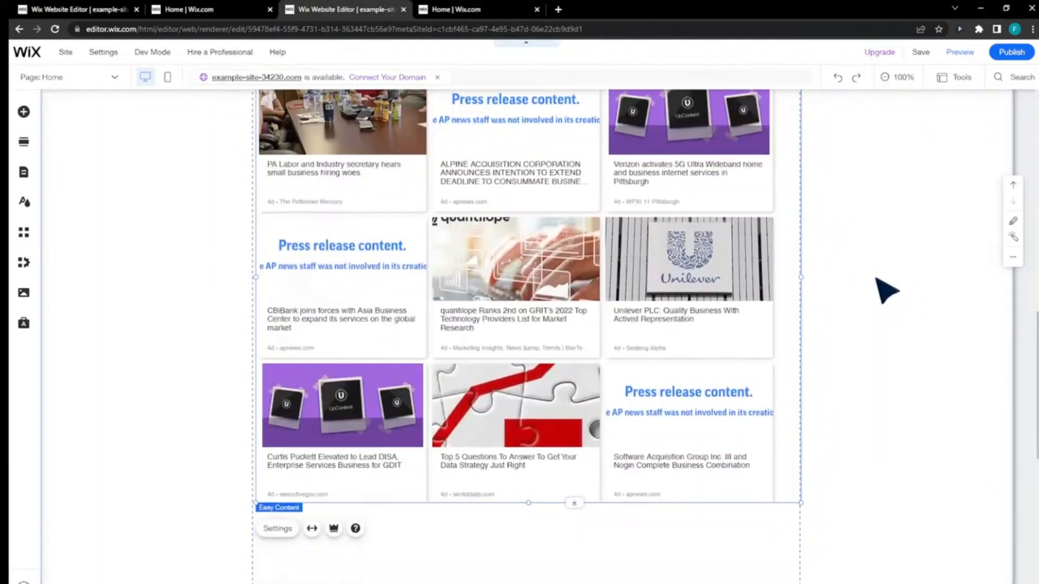
scroll(875, 278, "up", 4)
left_click(498, 271)
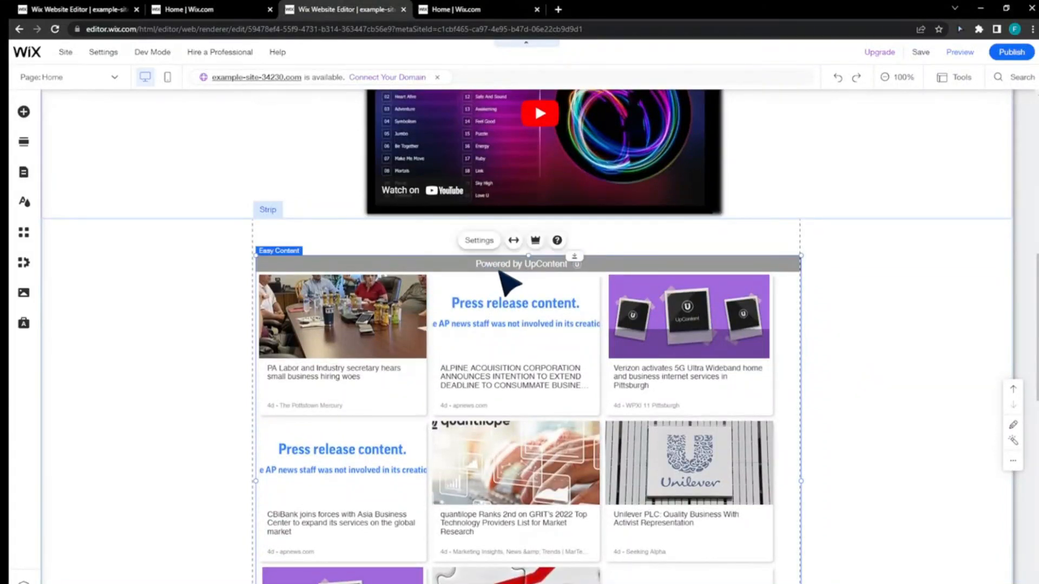
key("Delete")
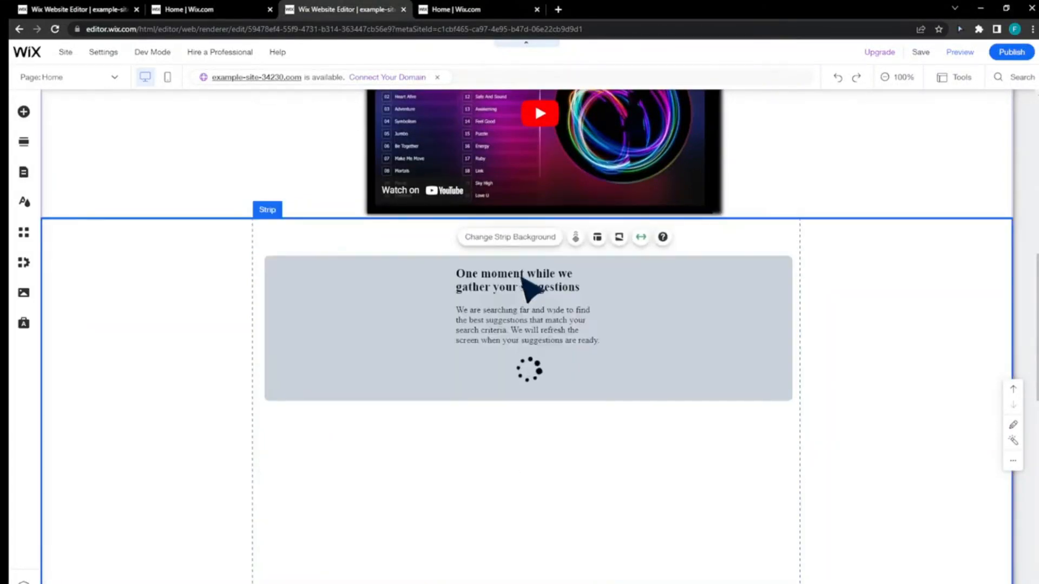
- Open the Easy Content widget's settings and set its layout to Carousel
left_click(506, 314)
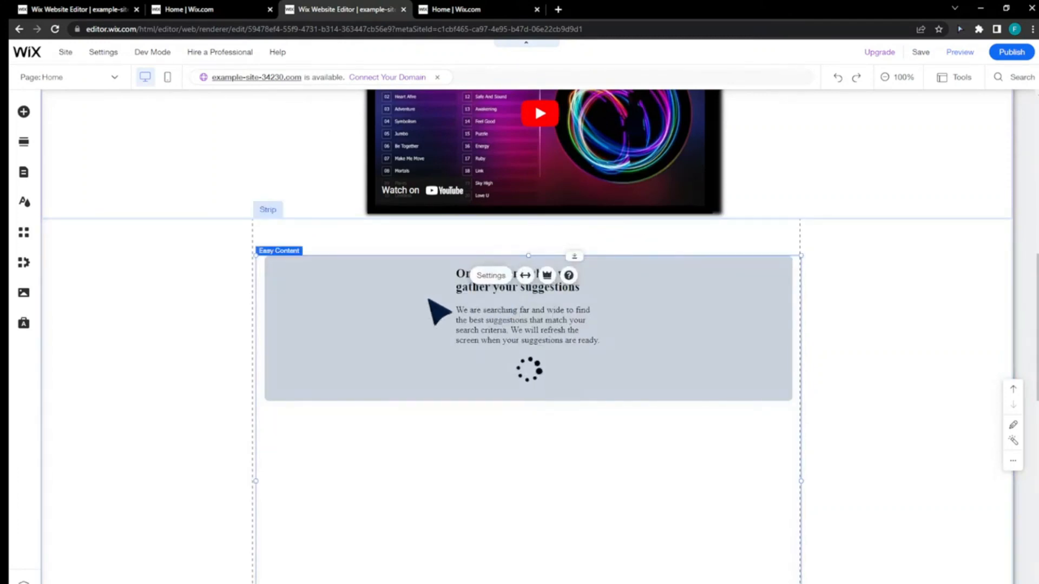
left_click(493, 276)
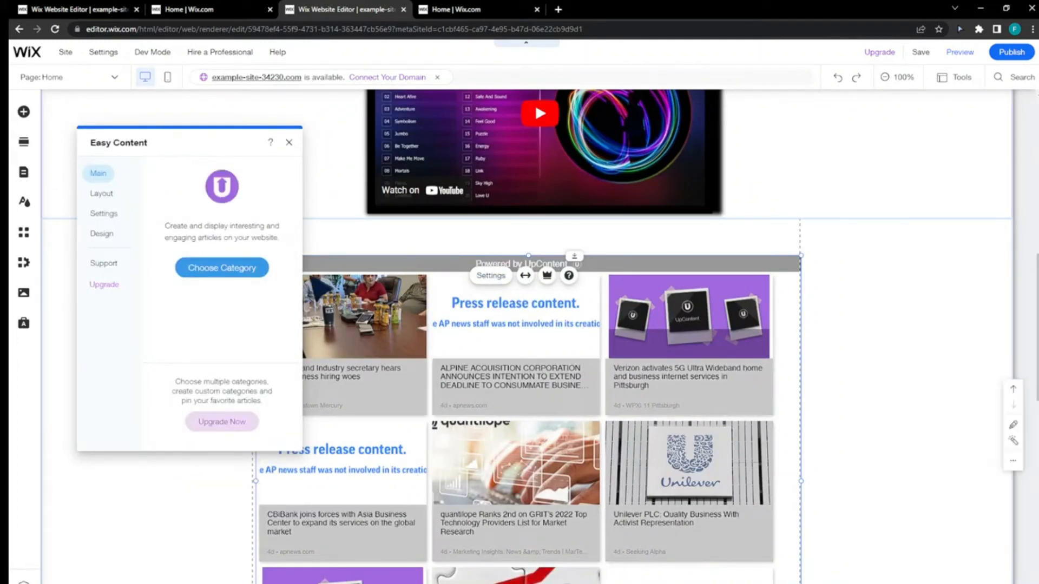
left_click(102, 195)
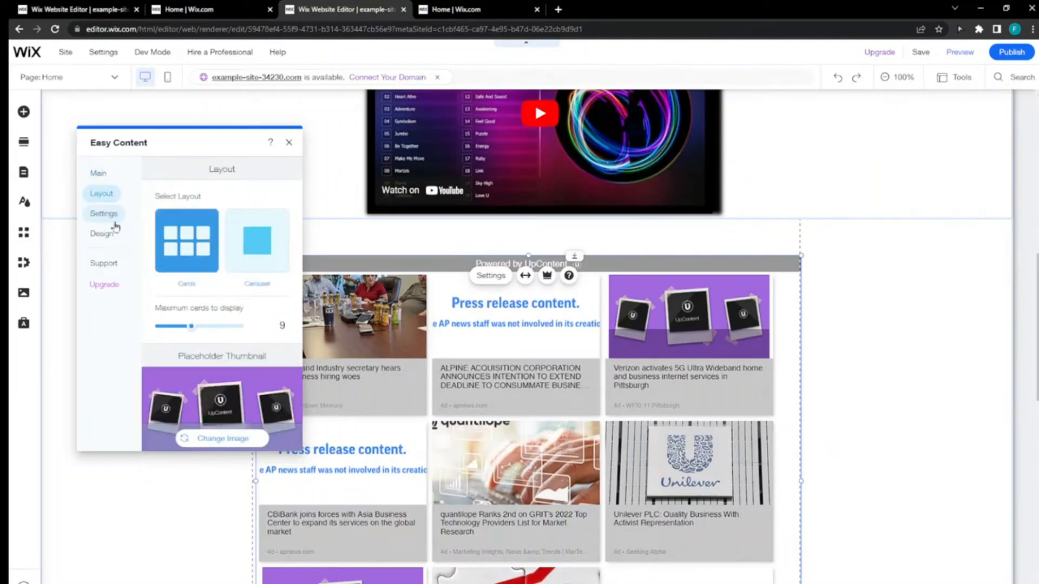
left_click(259, 260)
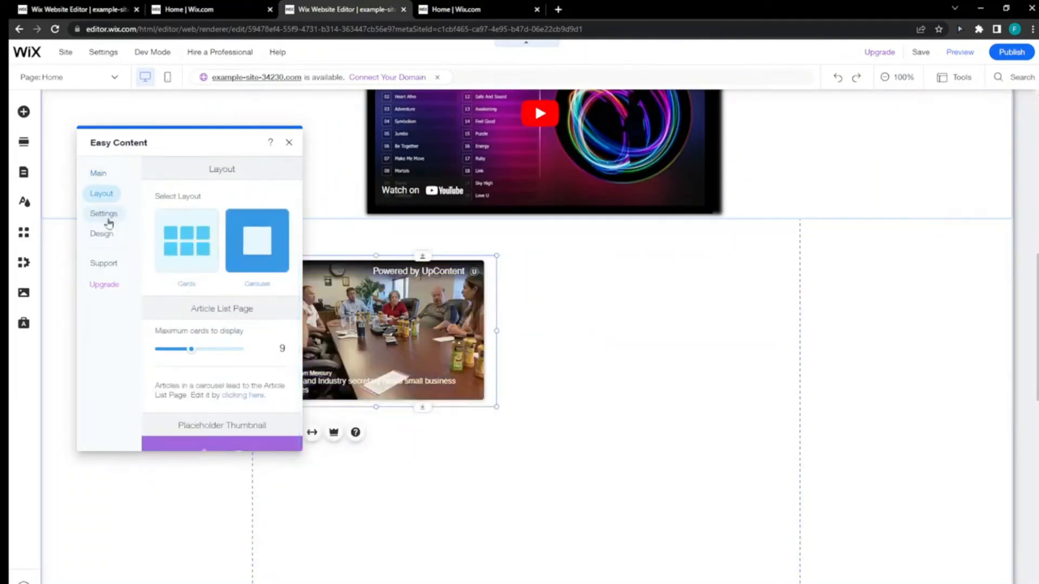
- Close the Easy Content settings and delete the strip holding the widget below the video on the Home page
left_click(104, 214)
left_click(103, 234)
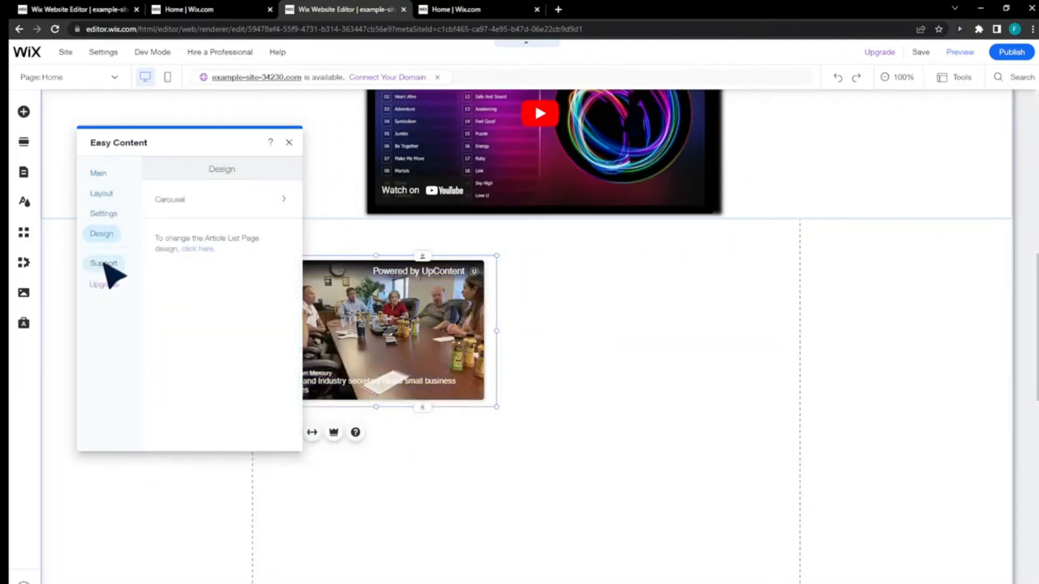
left_click(289, 143)
left_click(544, 286)
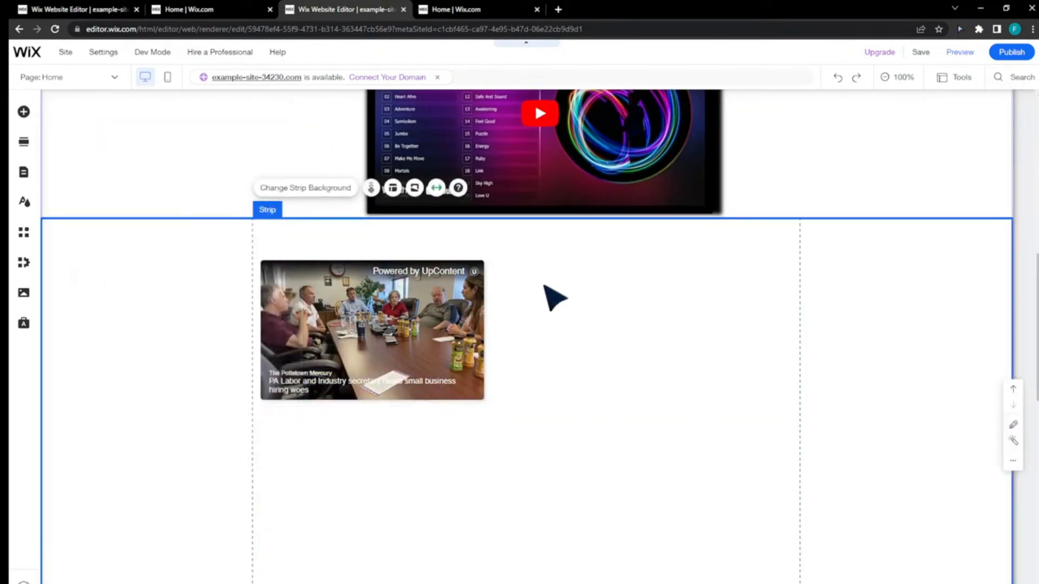
key("Delete")
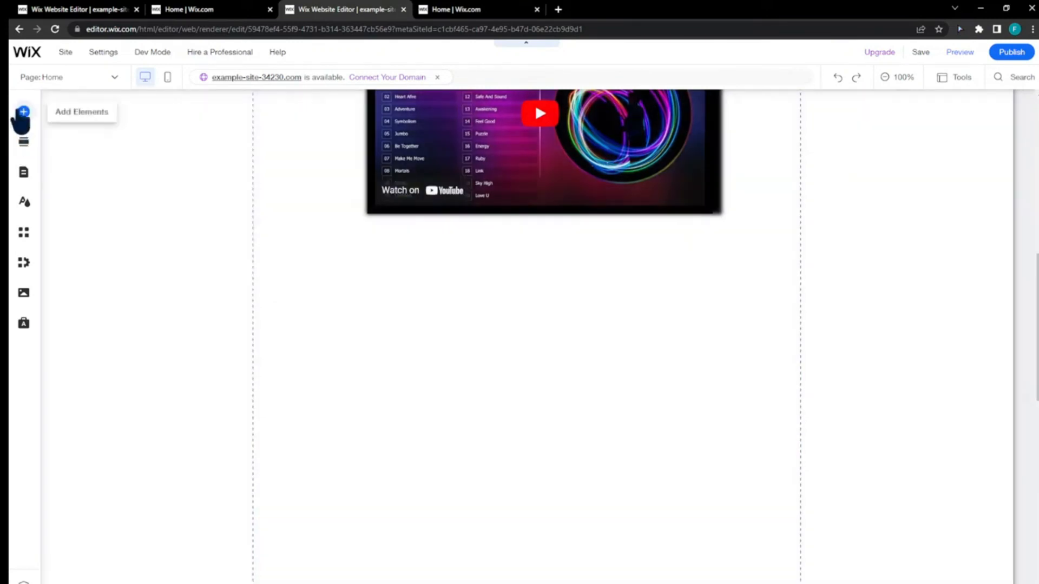
- Add a blog Category Menu element below the video and move it near the page's left gridline
left_click(23, 112)
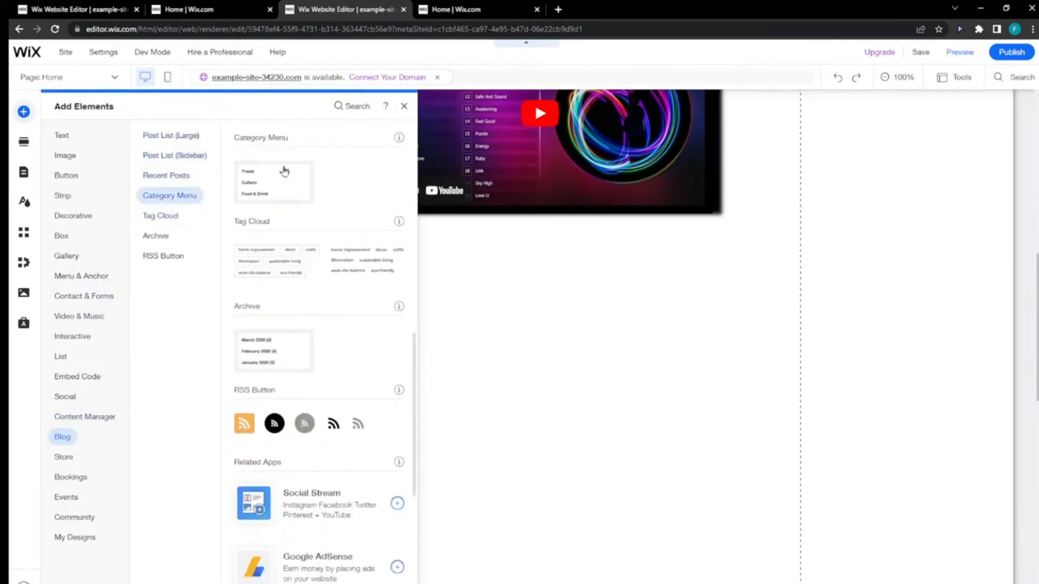
left_click_drag(261, 181, 506, 318)
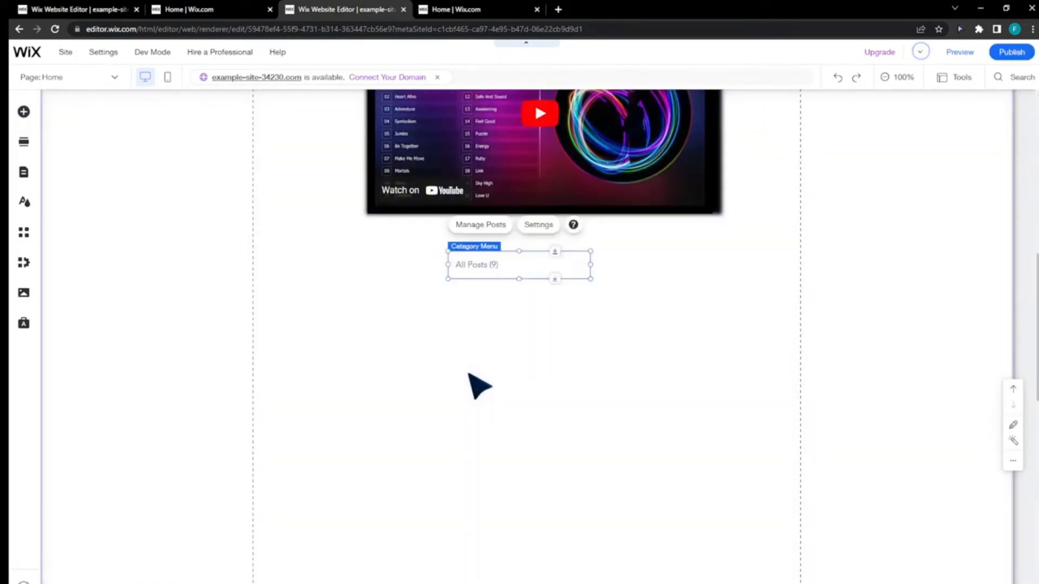
left_click_drag(463, 272, 340, 280)
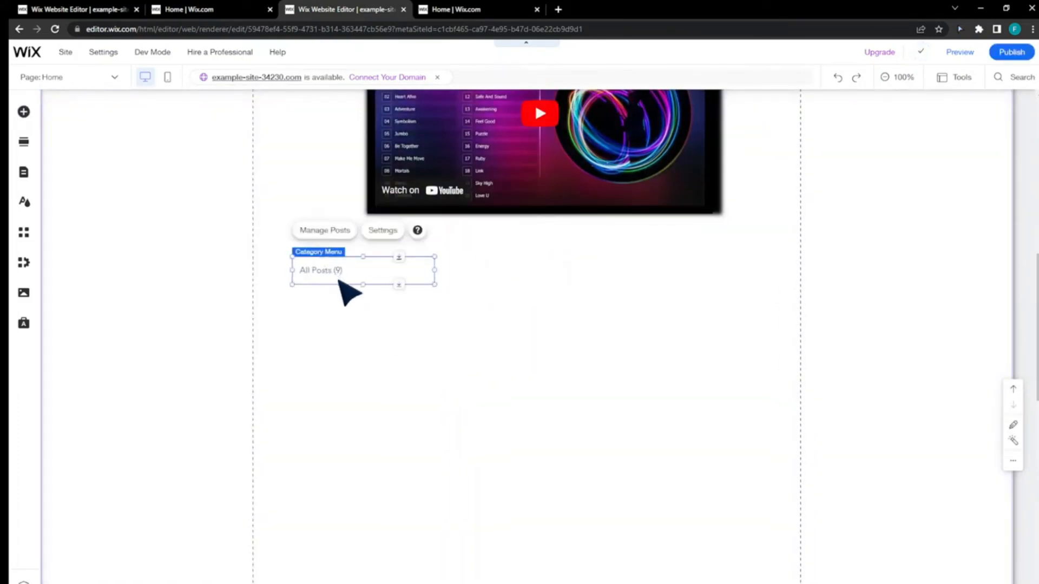
- Open post management from the Category Menu, look through the Blog Overview, and close the dashboard
left_click(332, 232)
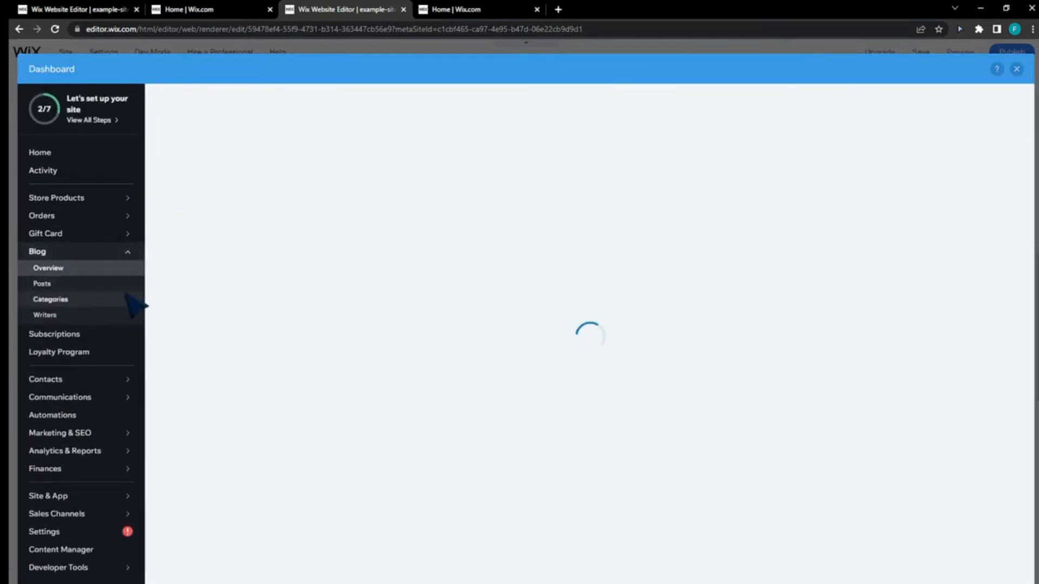
scroll(379, 297, "down", 3)
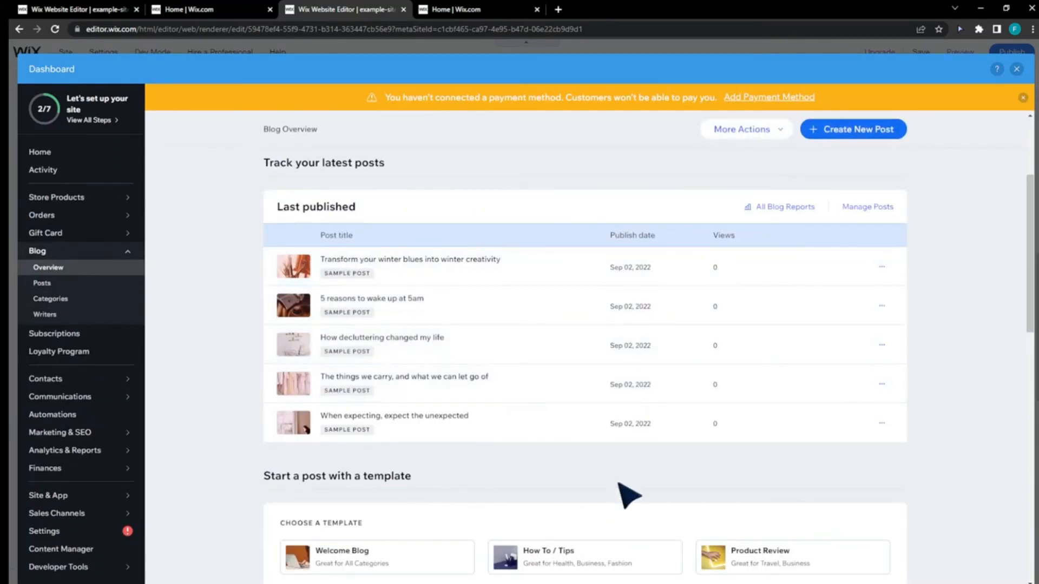
scroll(622, 460, "down", 3)
scroll(626, 497, "down", 3)
scroll(623, 433, "up", 8)
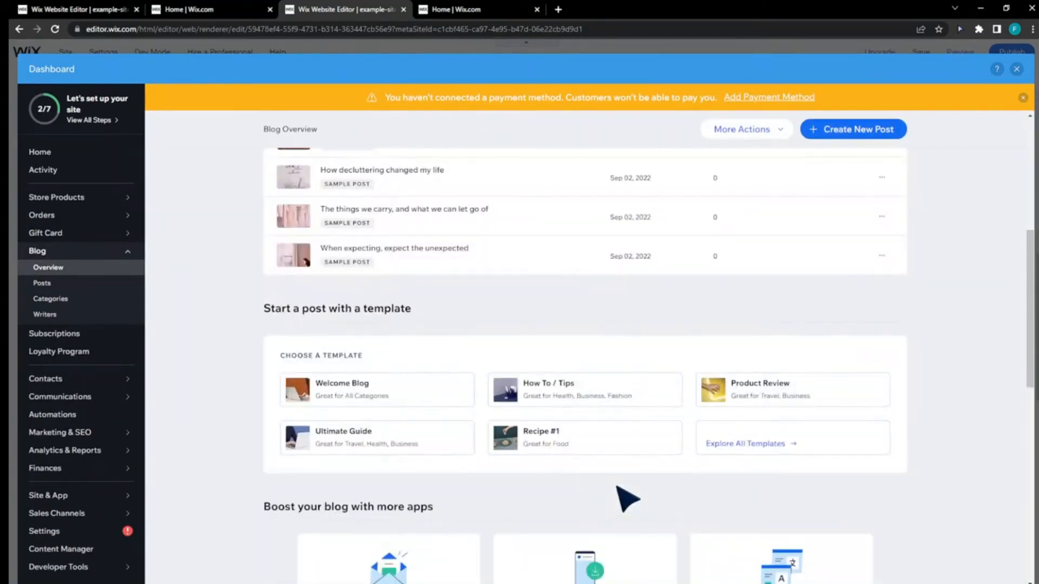
left_click(1017, 69)
- Save and publish the site with its new category menu, and open the live version
left_click(316, 349)
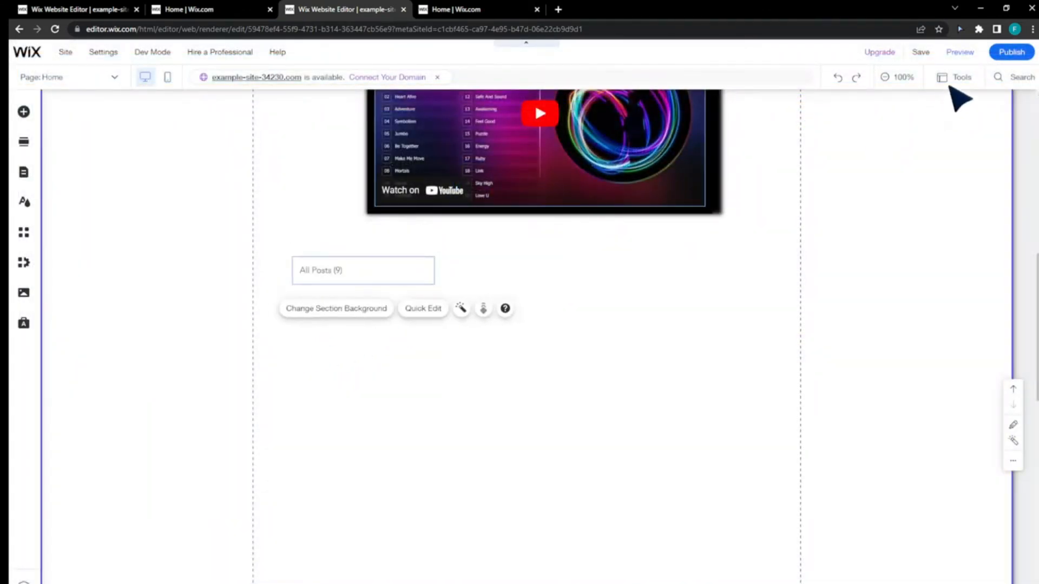
left_click(919, 52)
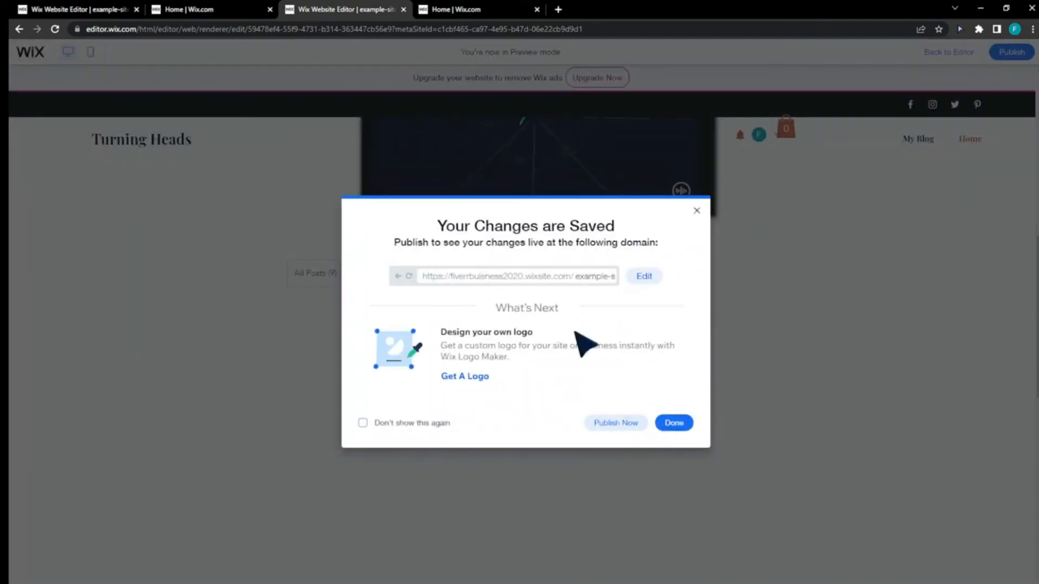
left_click(623, 425)
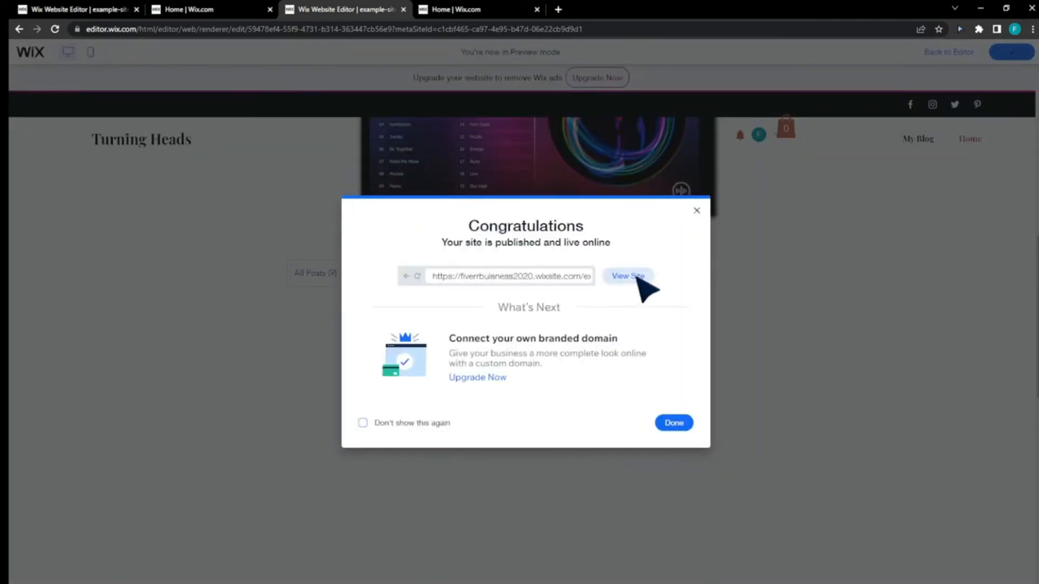
left_click(627, 276)
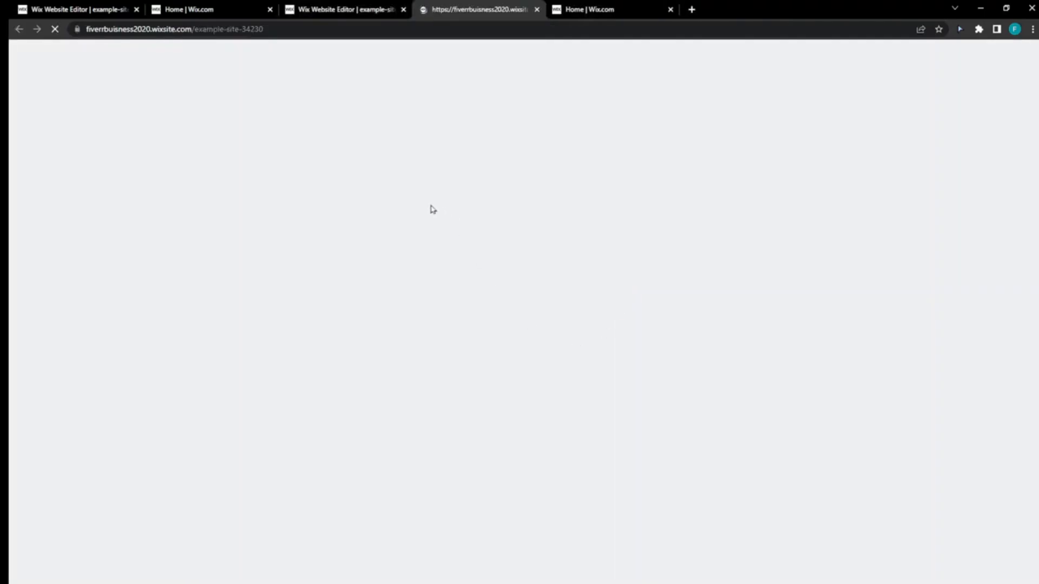
- Test the category menu on the live site by opening All Posts and looking through the blog feed
scroll(476, 307, "down", 6)
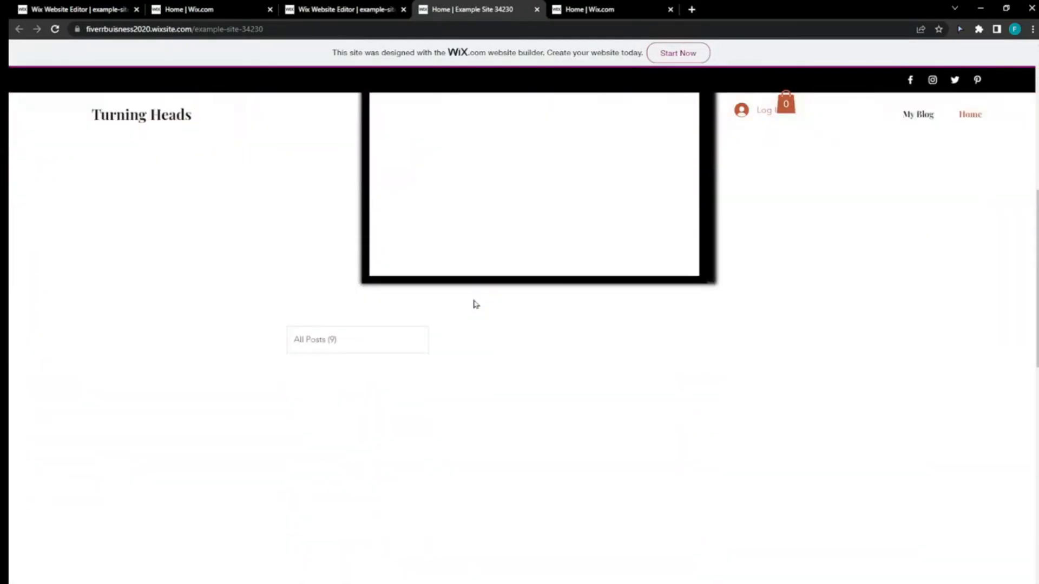
left_click(364, 346)
scroll(362, 347, "up", 1)
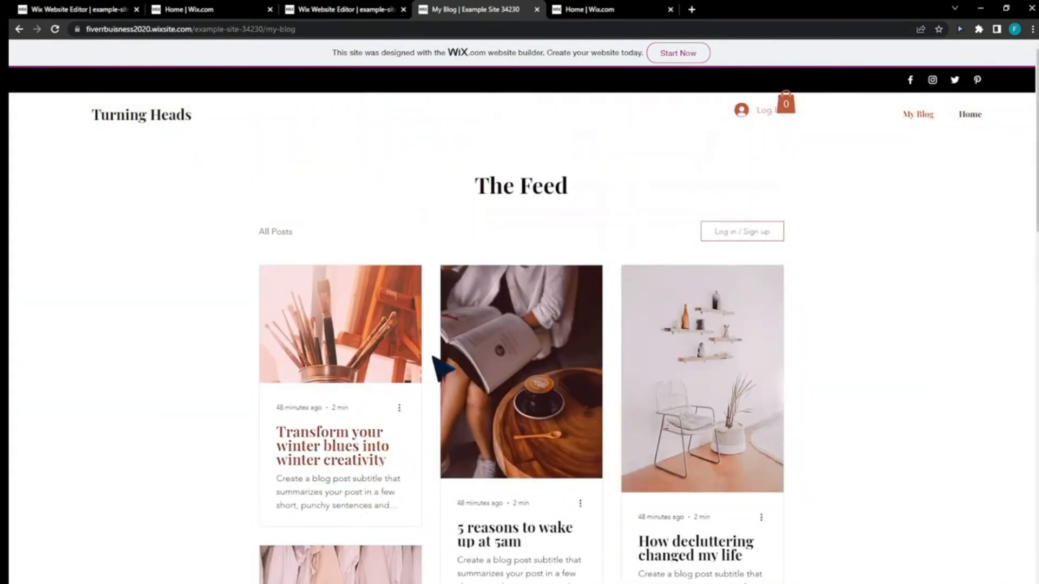
scroll(271, 352, "down", 15)
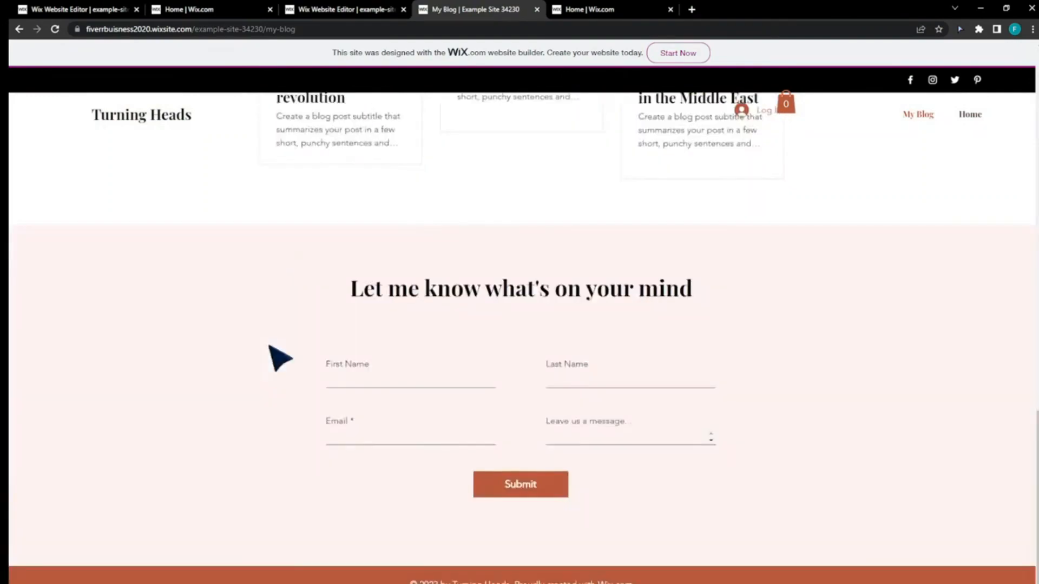
scroll(281, 359, "up", 15)
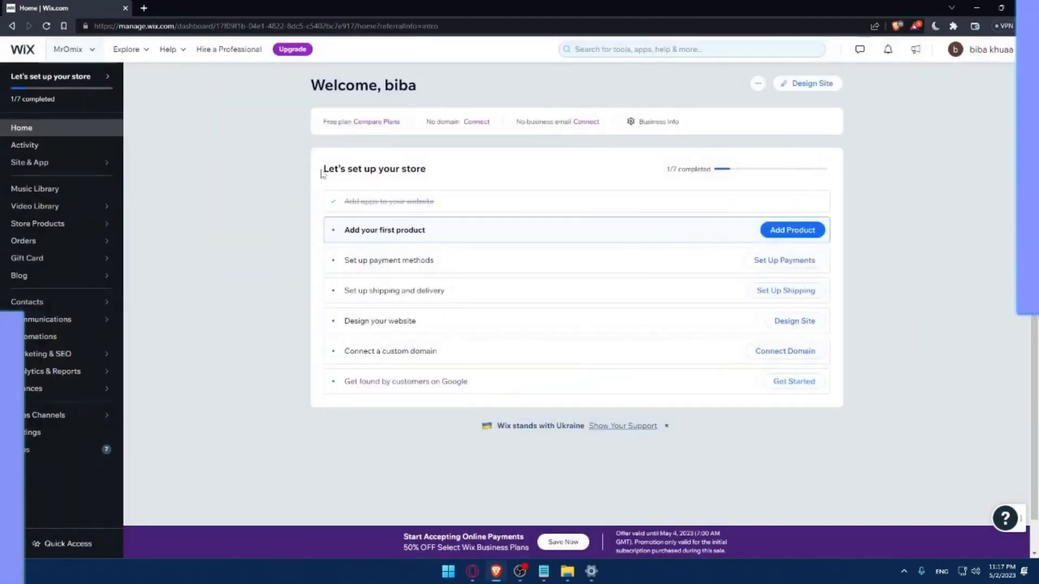
left_click_drag(323, 171, 452, 168)
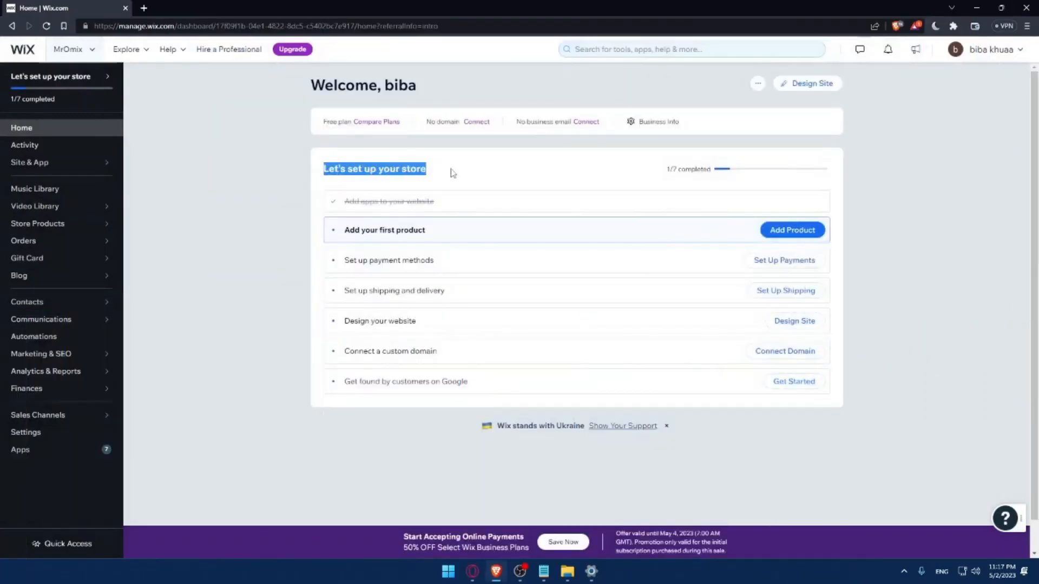
left_click(478, 167)
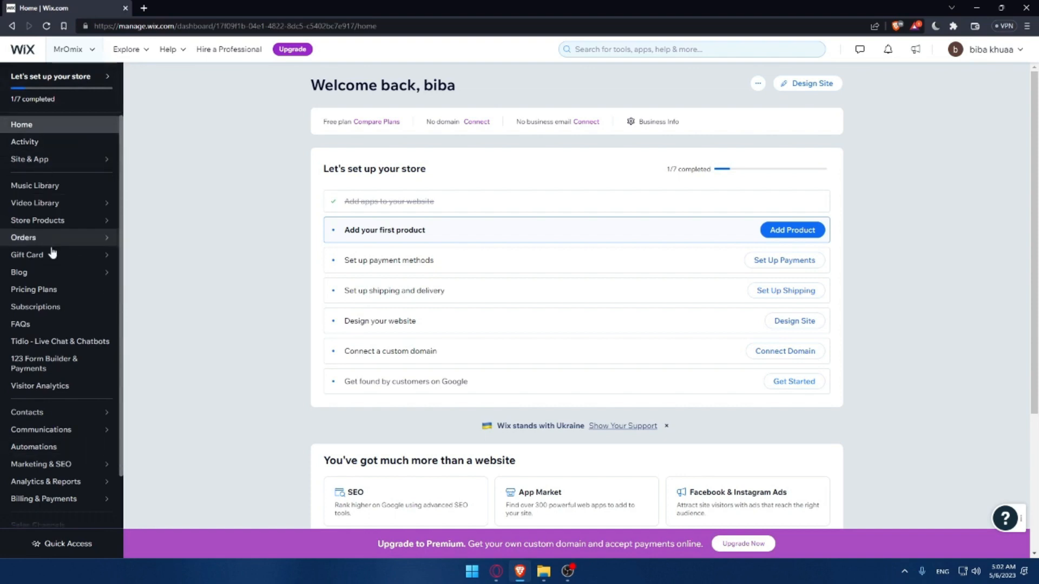
- Open the App Market from the site dashboard and search it for "site search"
scroll(49, 325, "down", 1)
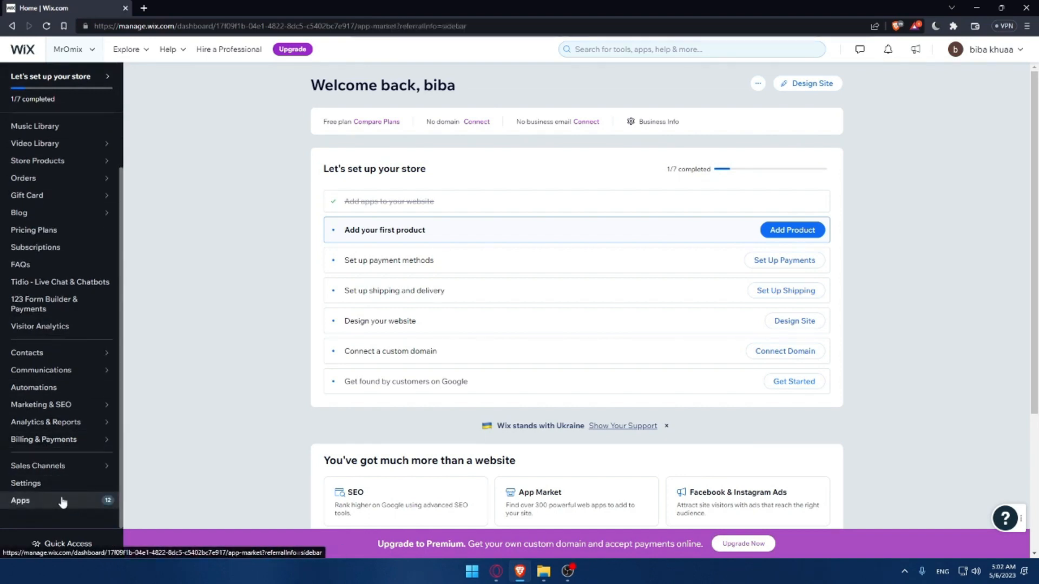
left_click(63, 501)
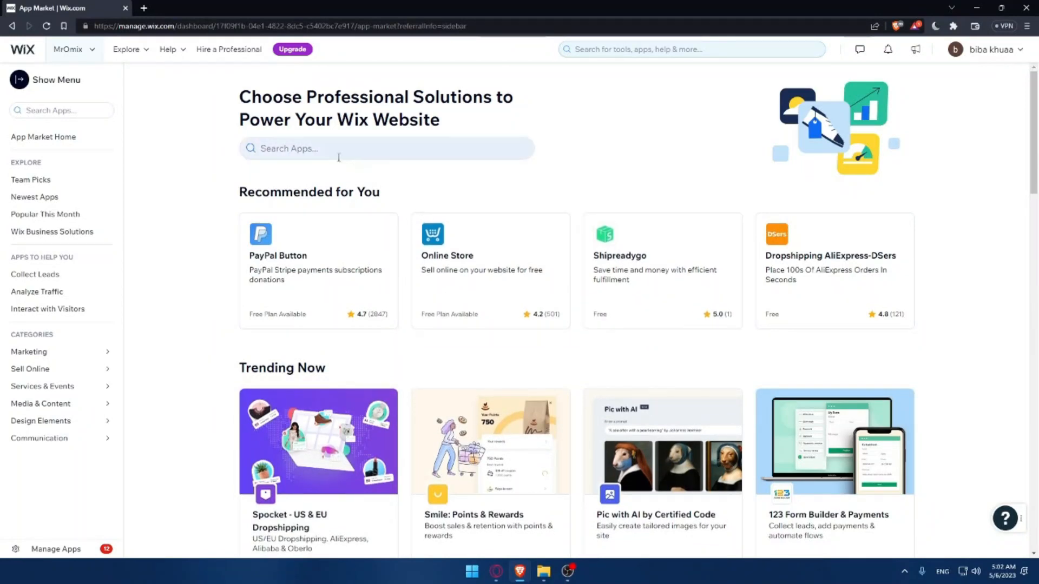
left_click(312, 157)
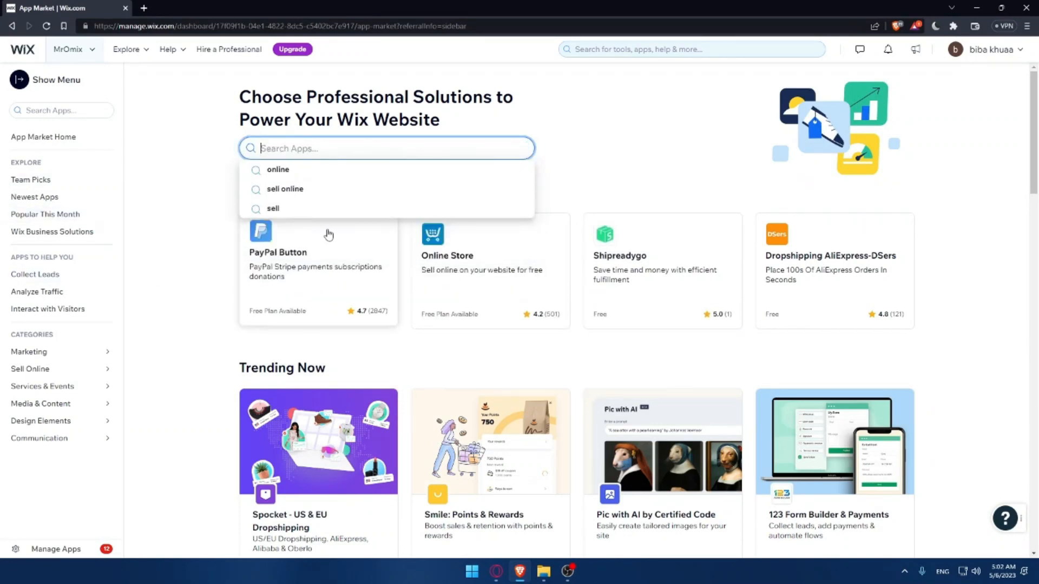
left_click(262, 149)
type("site")
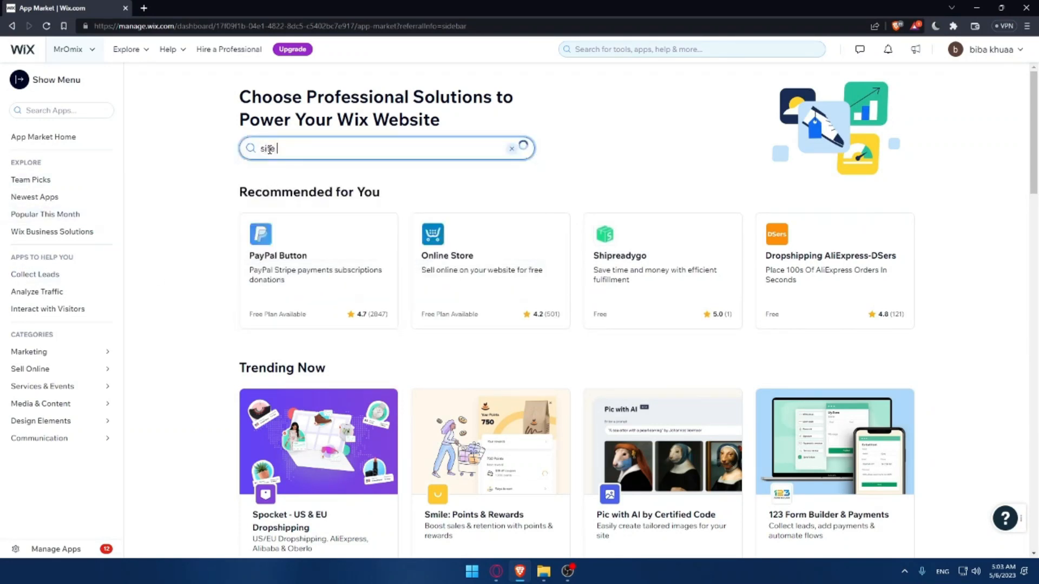
type(" search")
key("Return")
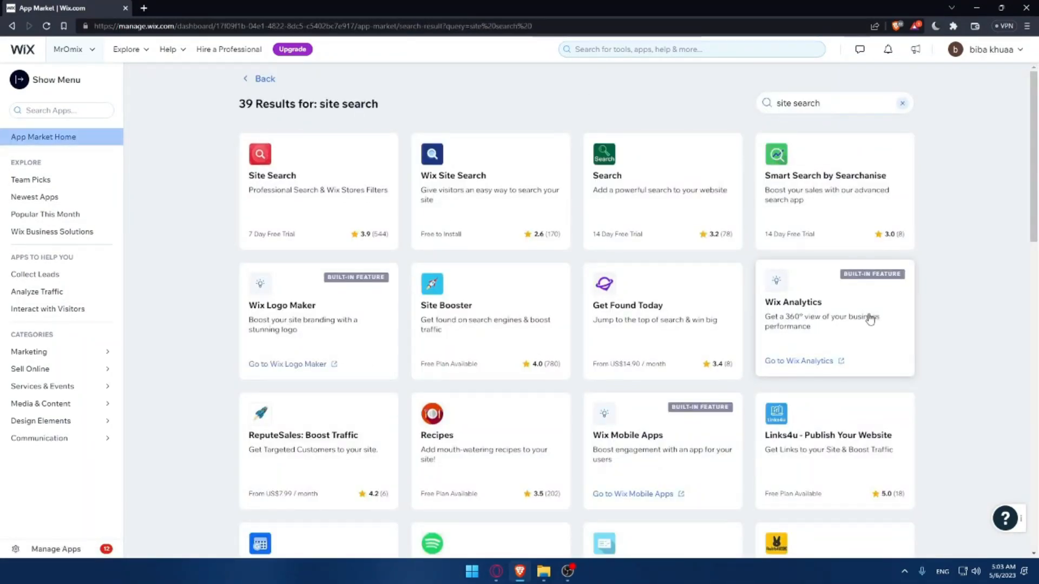
- Open the Site Search app by Fast Simon and read its availability and supported languages
left_click(278, 200)
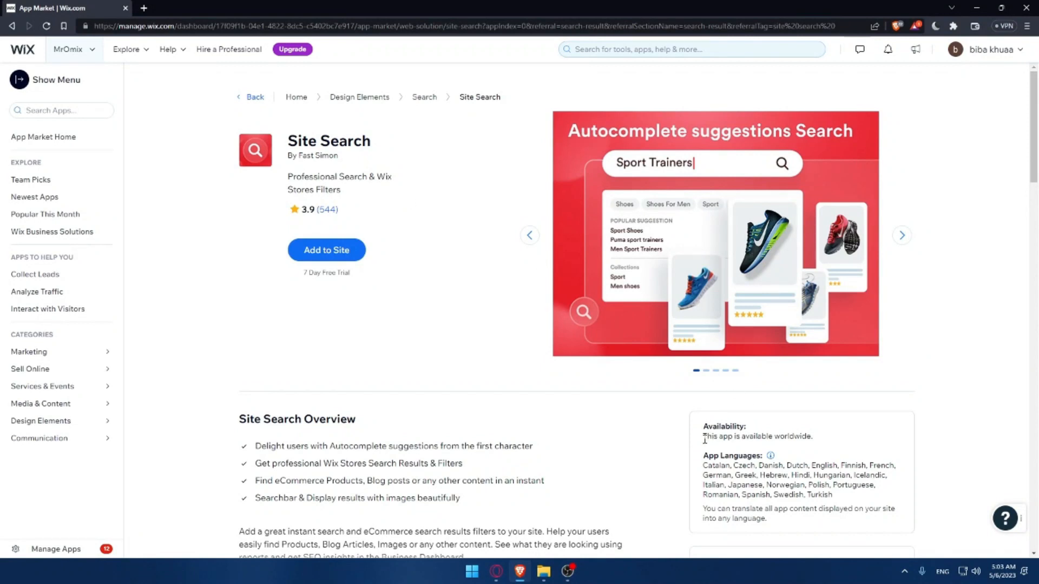
left_click_drag(810, 434, 703, 436)
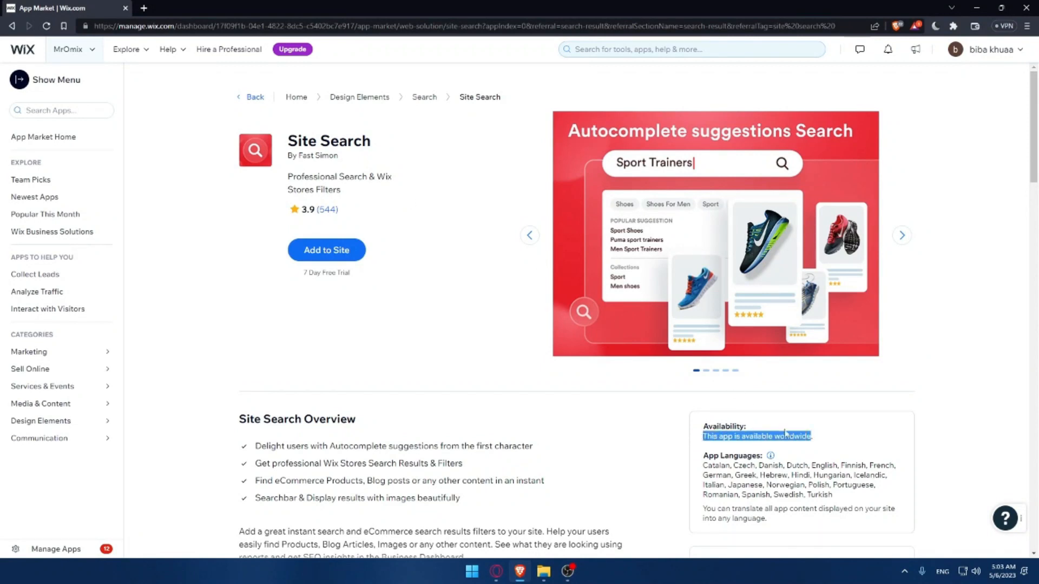
left_click(847, 444)
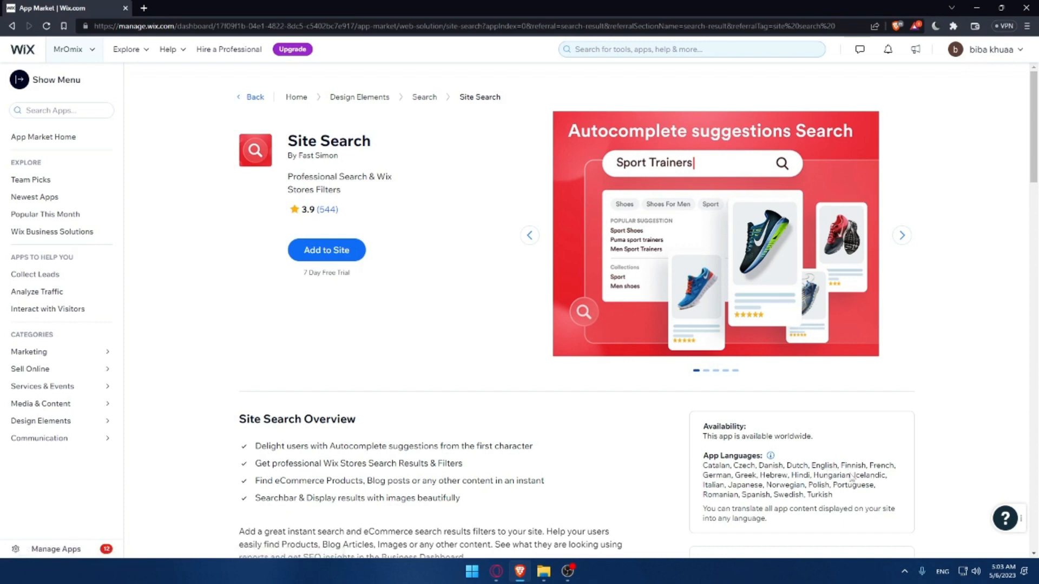
left_click_drag(702, 478, 834, 496)
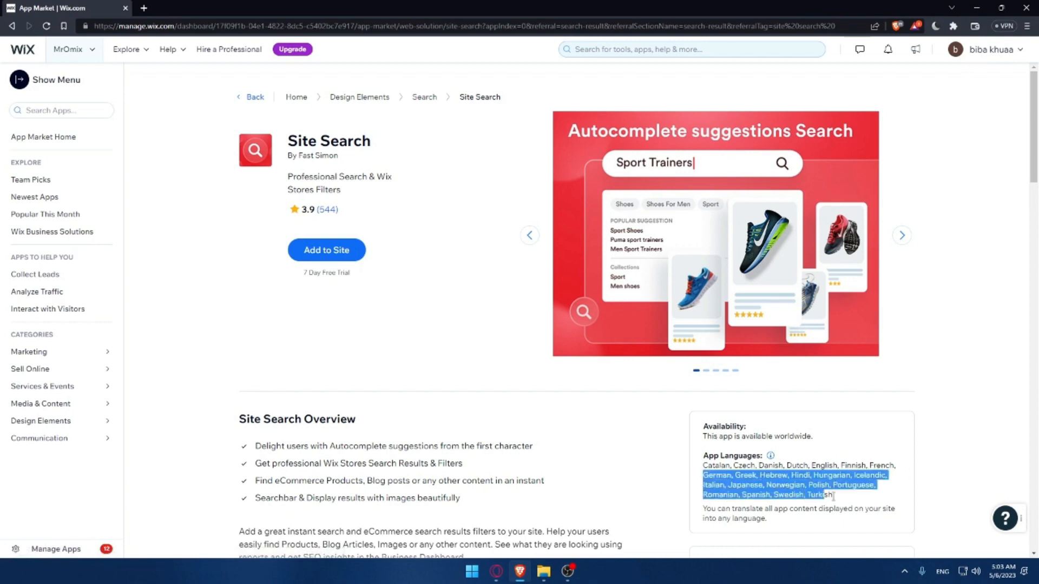
left_click(856, 501)
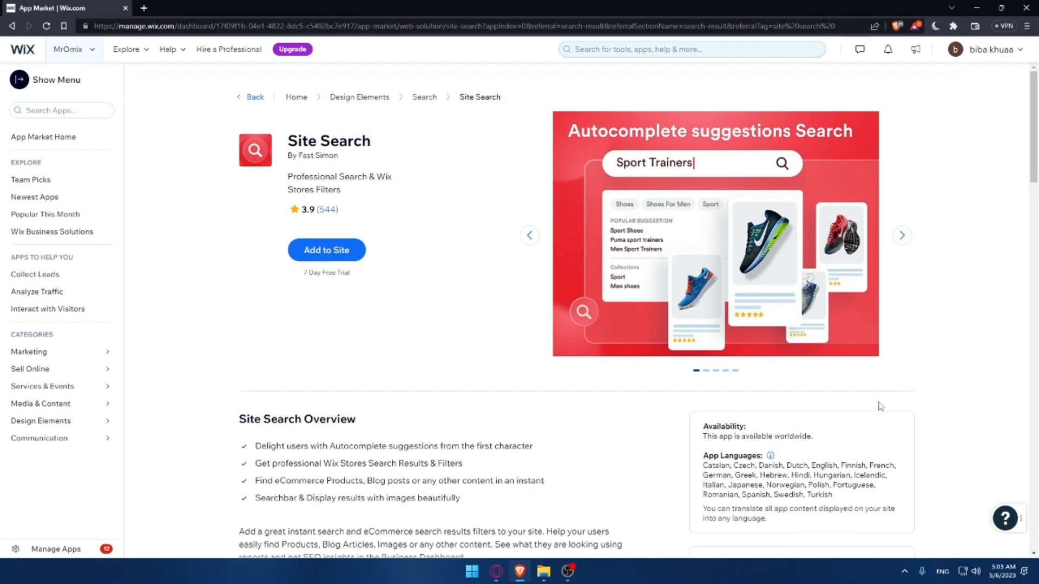
- Read the Site Search app's overview description, average rating and user reviews
scroll(442, 279, "down", 2)
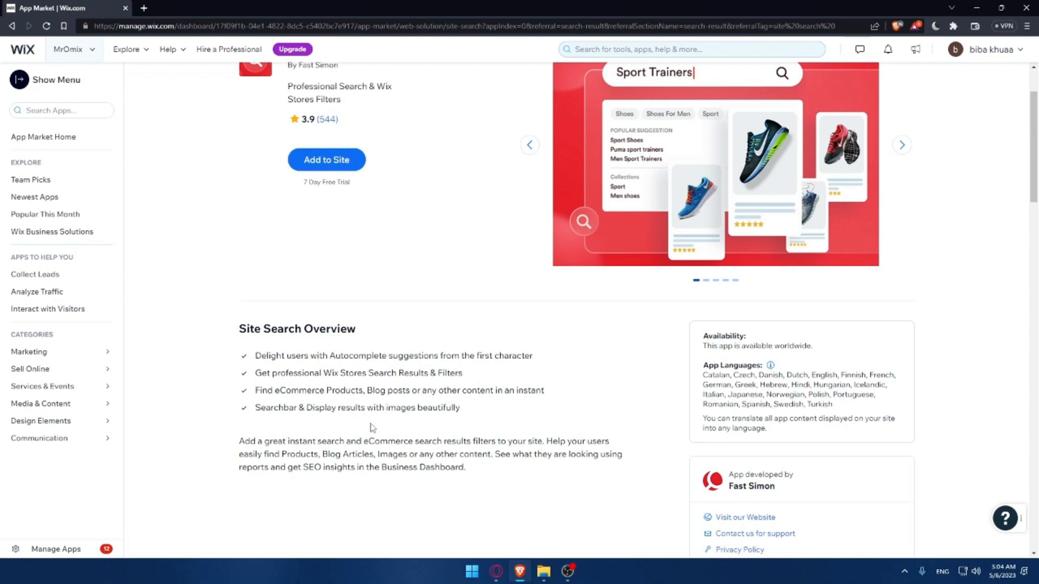
left_click_drag(240, 440, 467, 470)
left_click(511, 487)
scroll(342, 437, "up", 2)
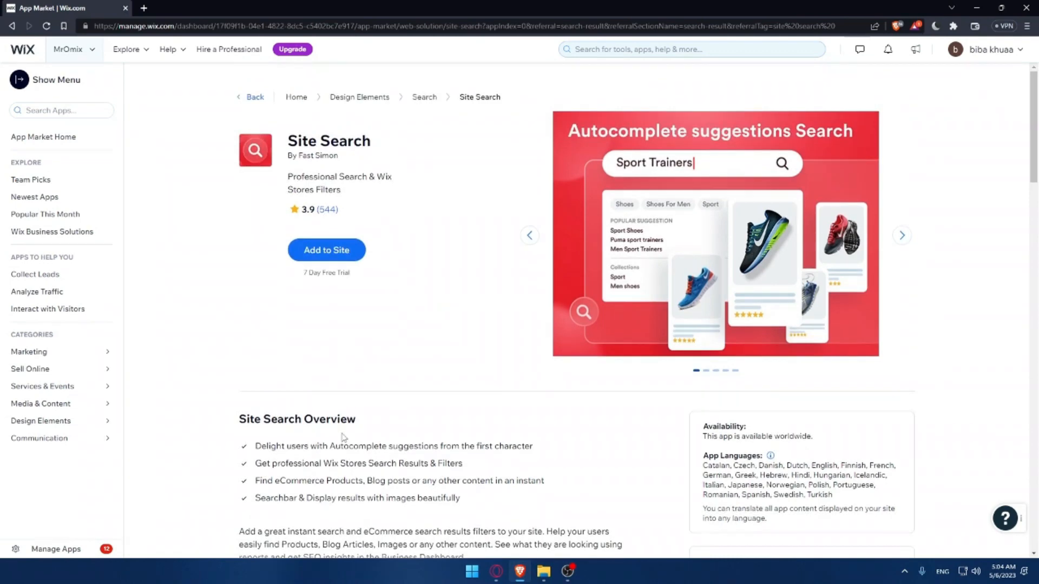
scroll(347, 435, "down", 8)
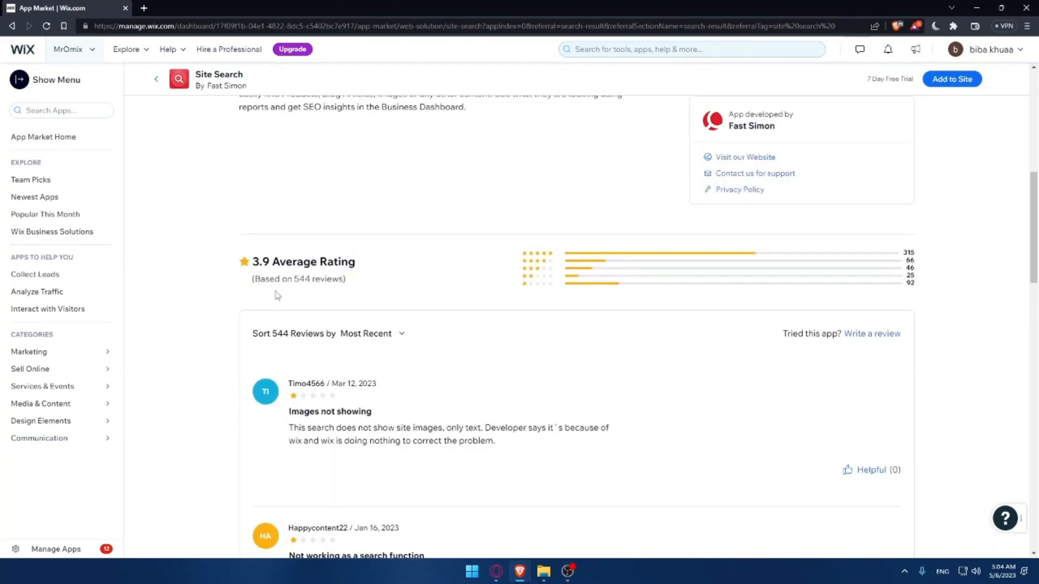
scroll(282, 298, "down", 2)
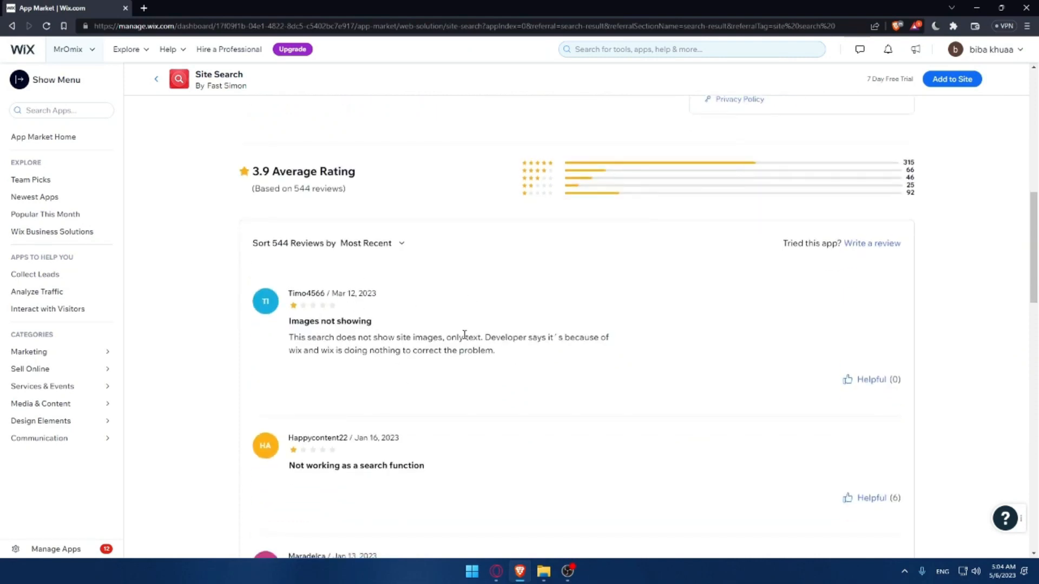
scroll(461, 329, "down", 5)
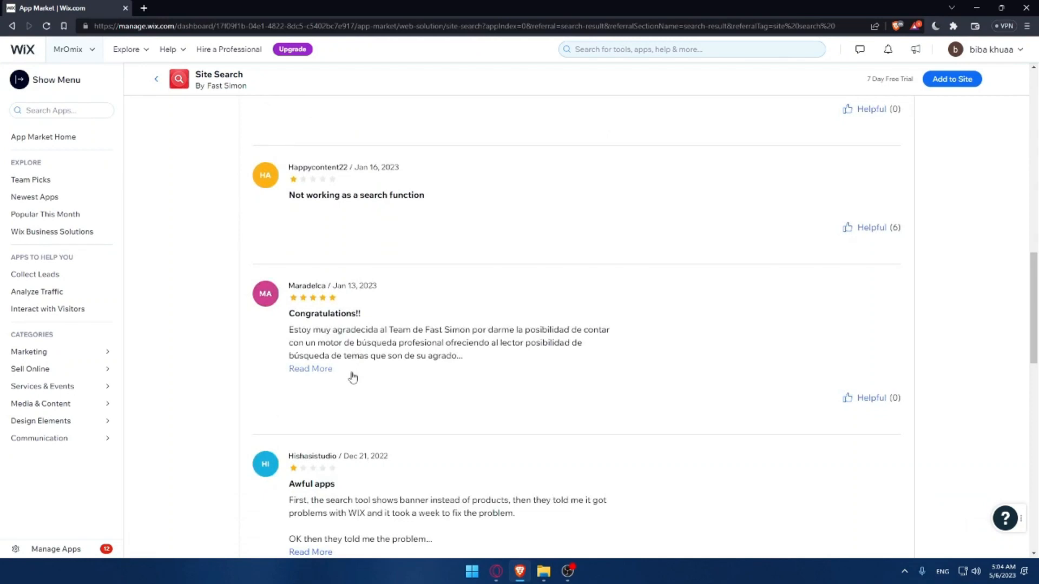
scroll(232, 231, "up", 2)
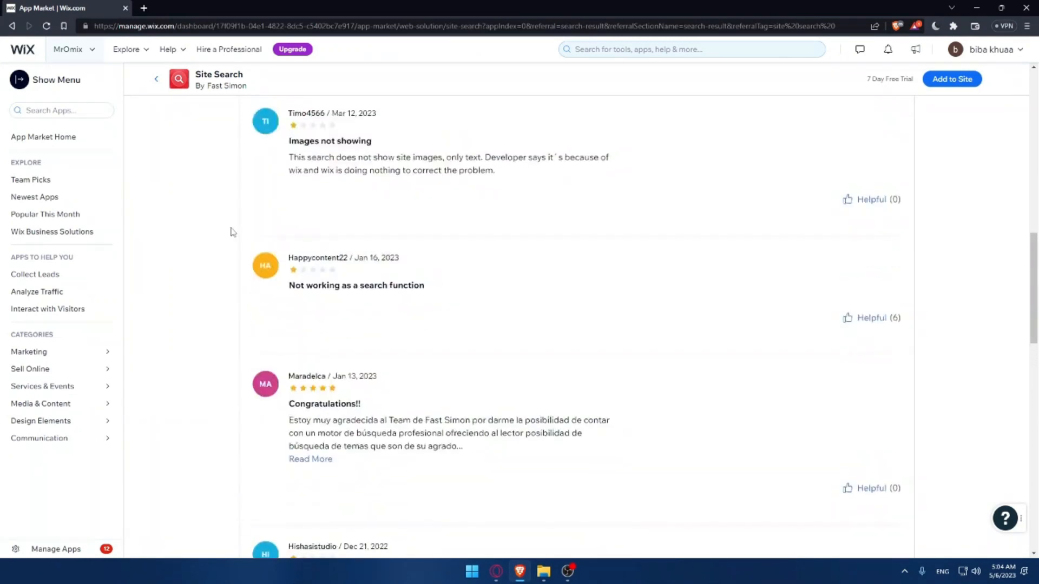
scroll(378, 428, "up", 2)
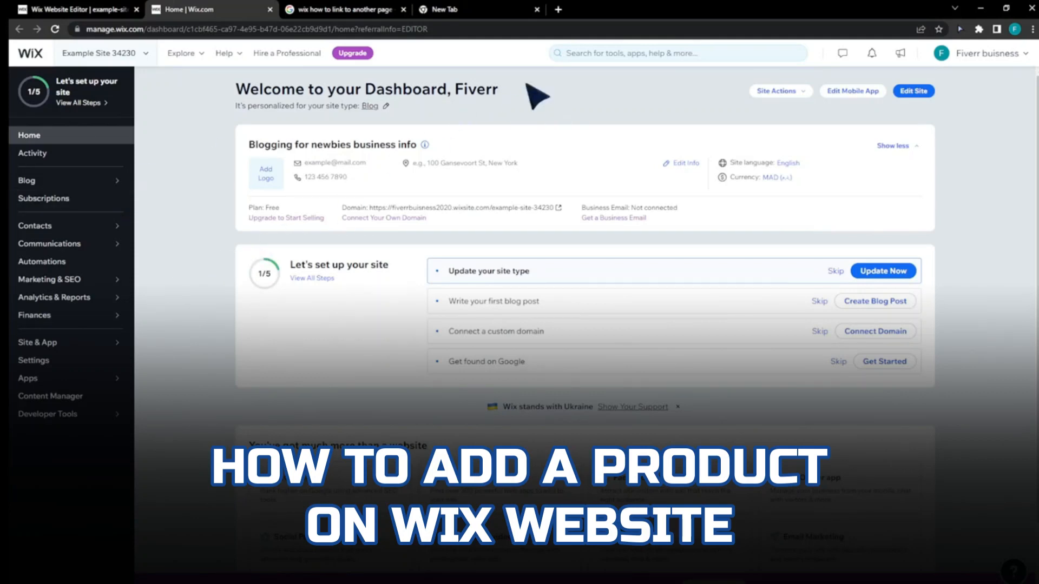
- Search the site dashboard for "products" and open the Wix Stores app page
left_click(610, 52)
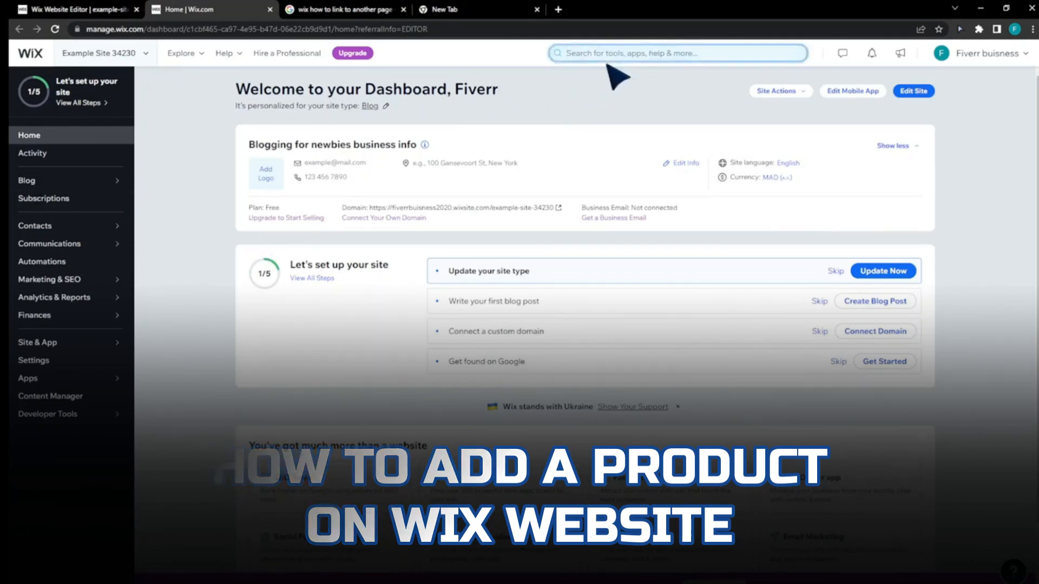
type("products")
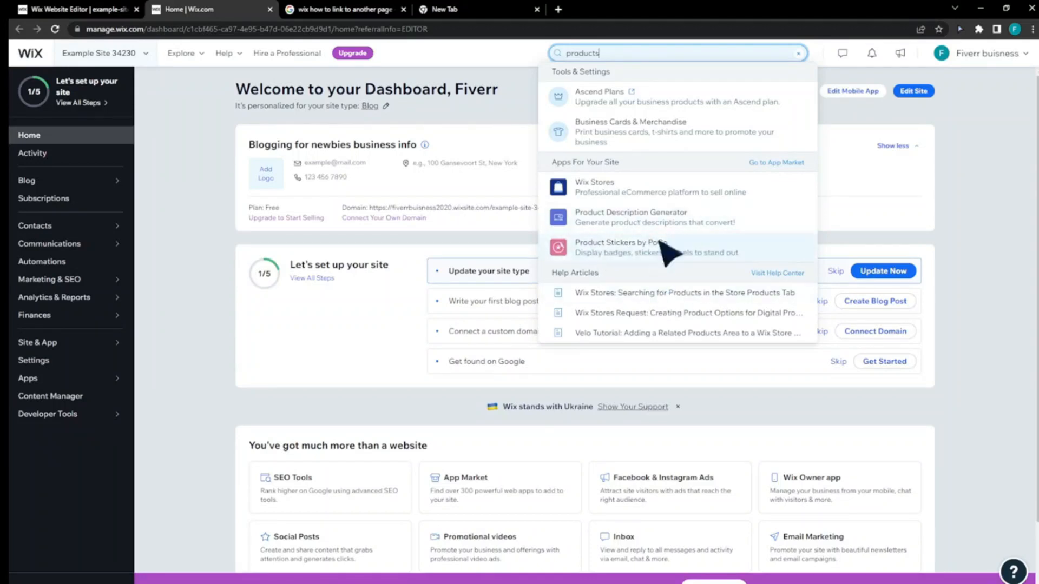
left_click(672, 191)
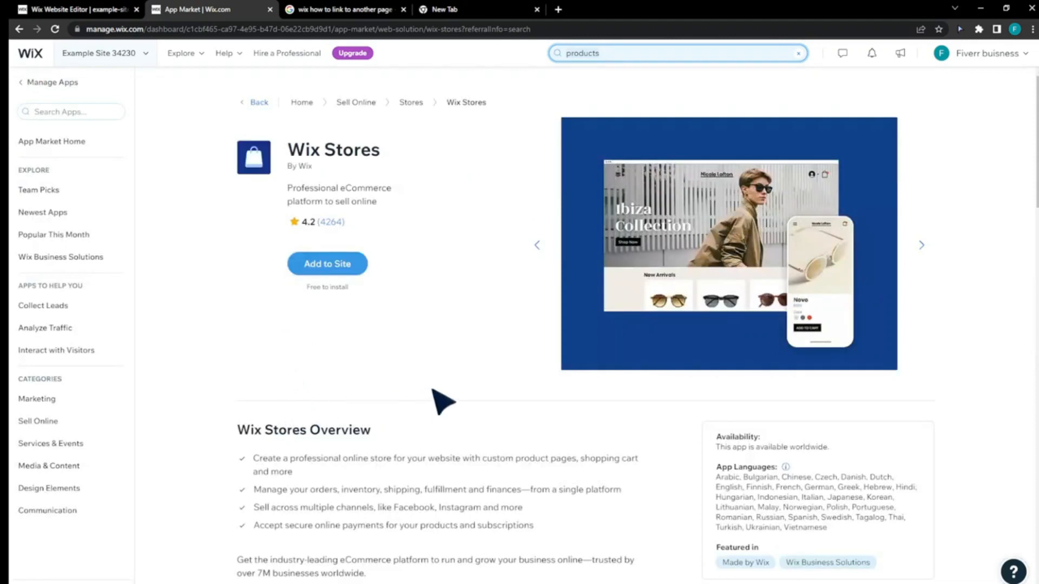
- Review the Wix Stores description and overview, and add the app to the site
left_click_drag(286, 193, 385, 199)
left_click(385, 200)
scroll(393, 357, "down", 2)
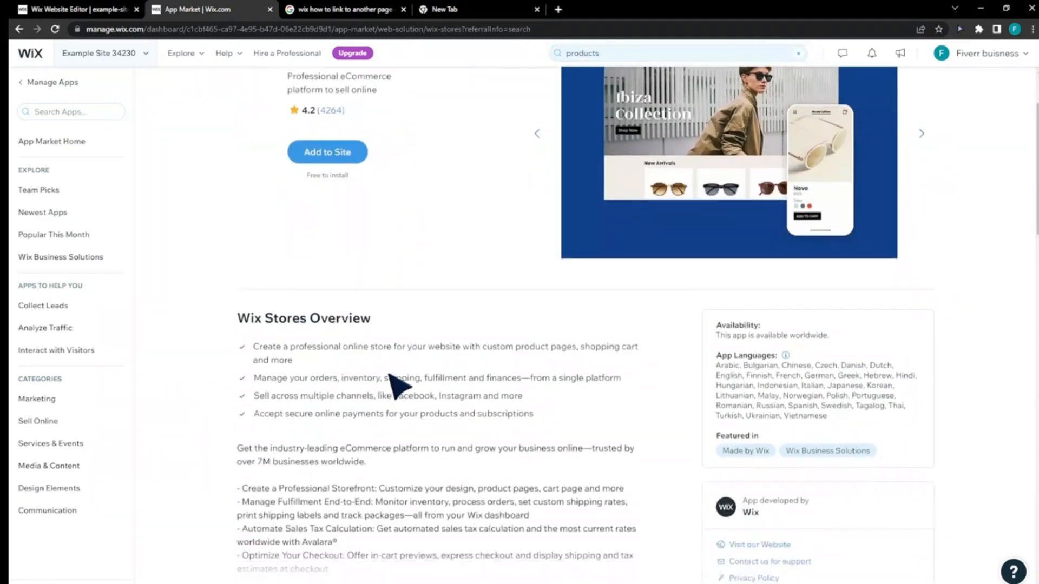
scroll(390, 372, "up", 2)
left_click(332, 260)
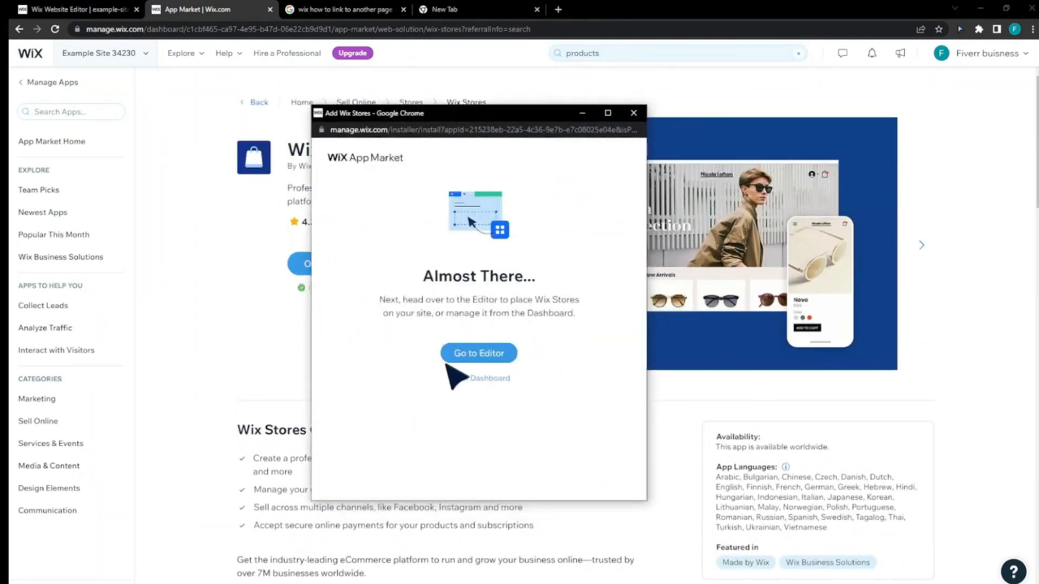
- Open the installed Wix Stores app in the editor and finish its setup by adding it to the site
left_click(491, 352)
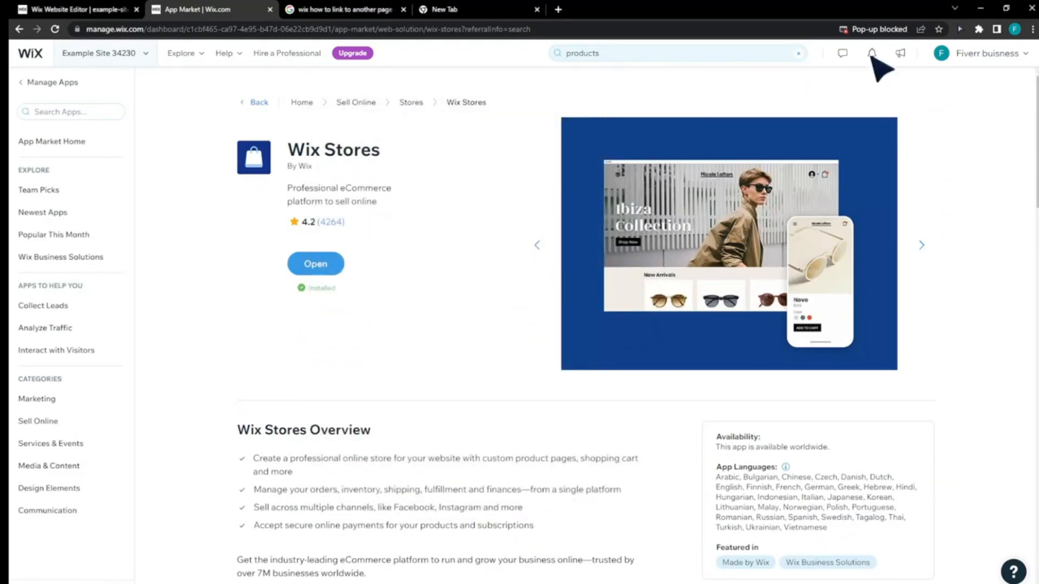
left_click(331, 274)
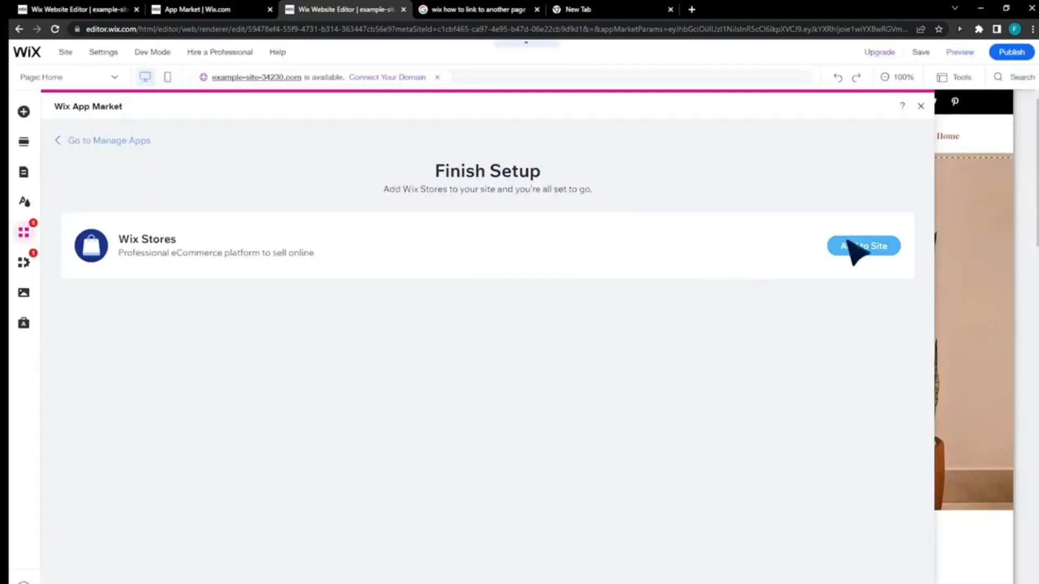
left_click(852, 244)
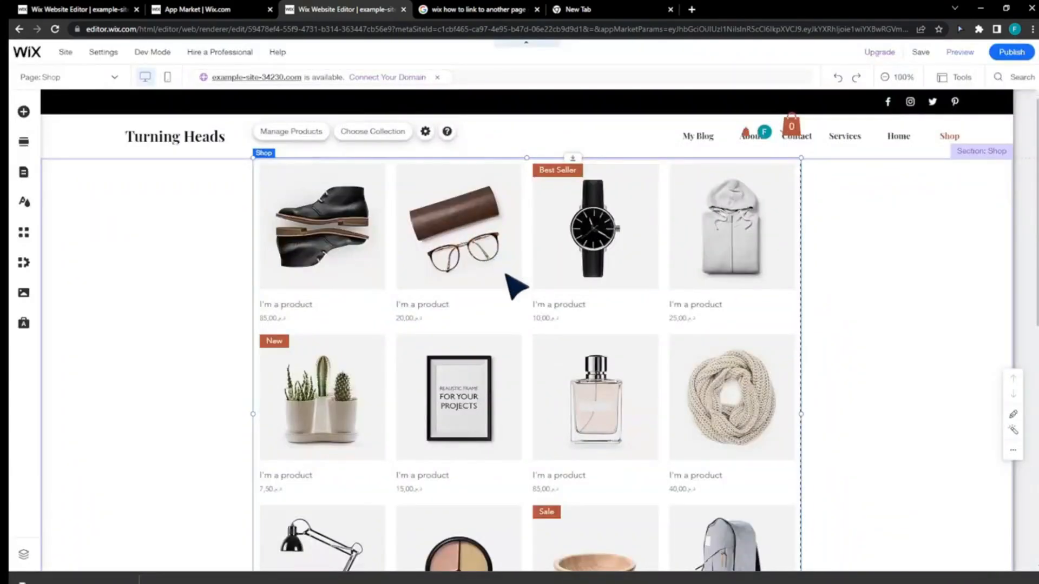
- Look through the App Market and its Manage Apps page in the editor, and return to the Shop page
left_click(24, 233)
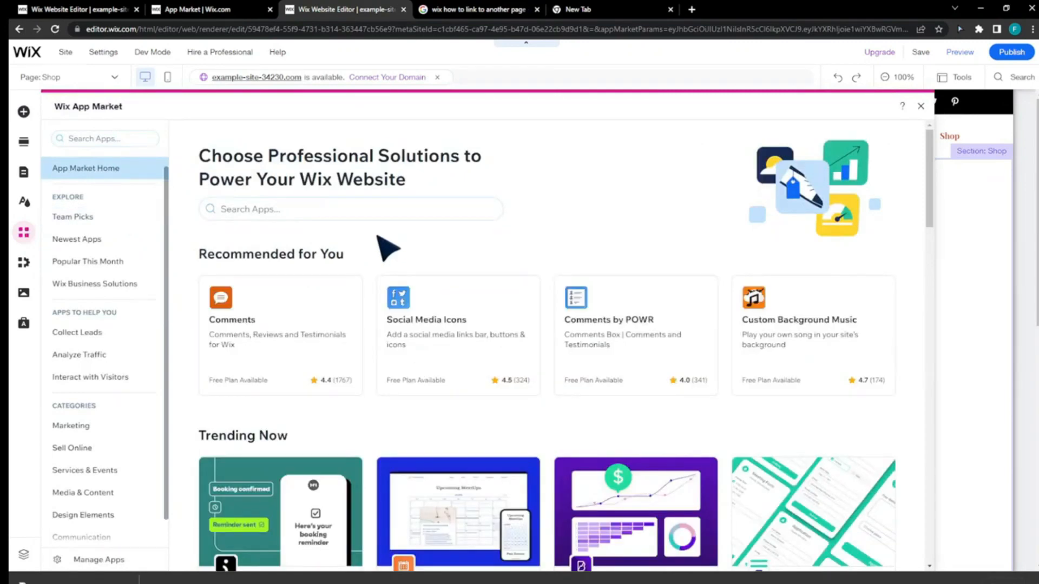
scroll(130, 293, "down", 1)
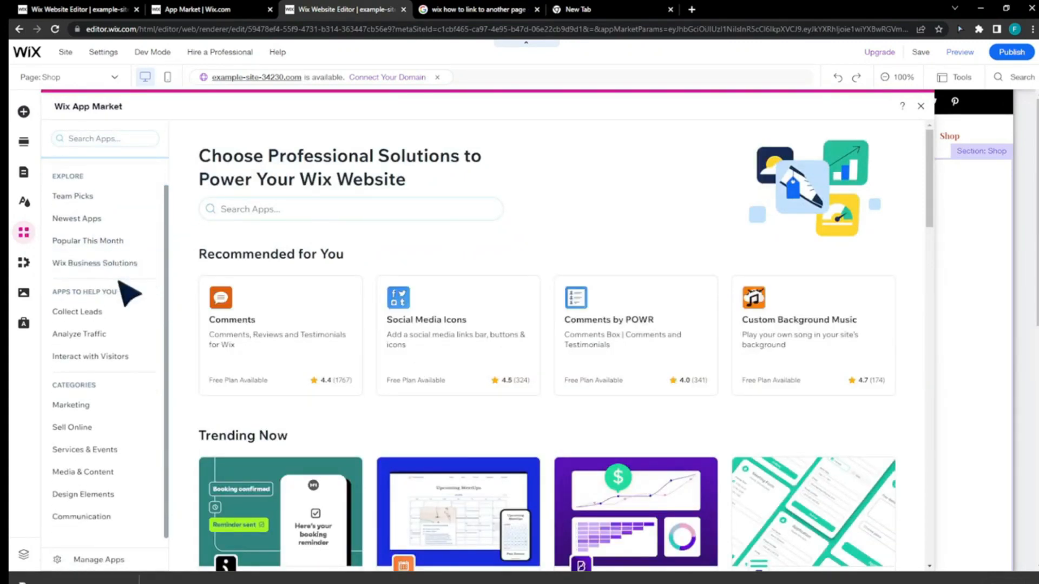
scroll(127, 291, "up", 1)
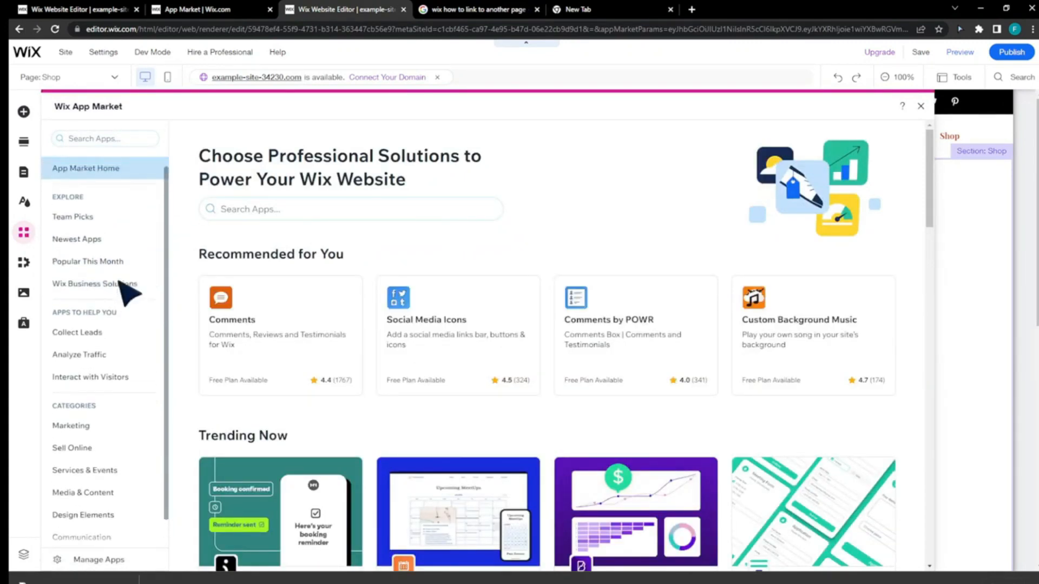
left_click(111, 563)
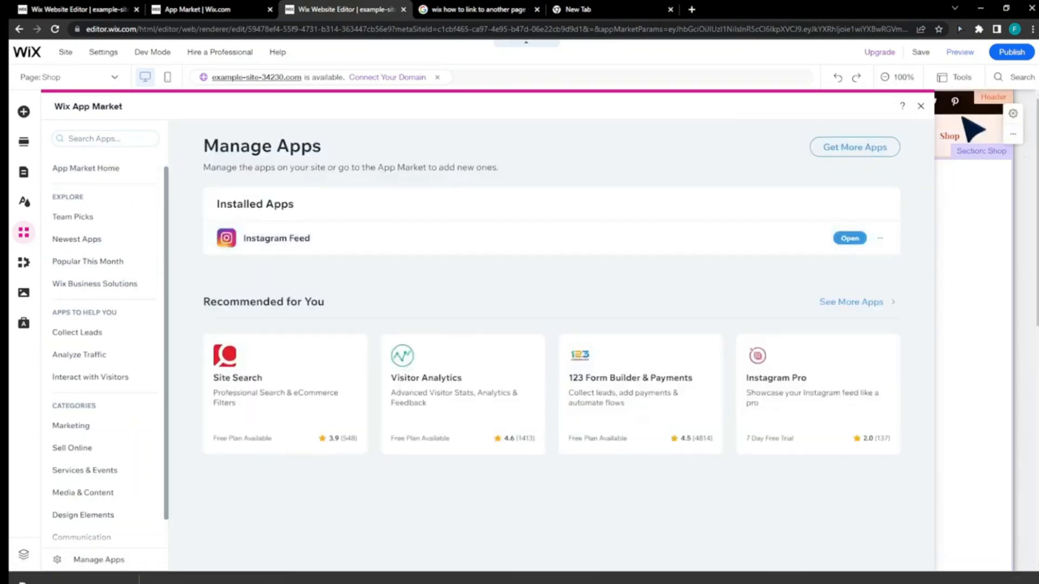
left_click(922, 108)
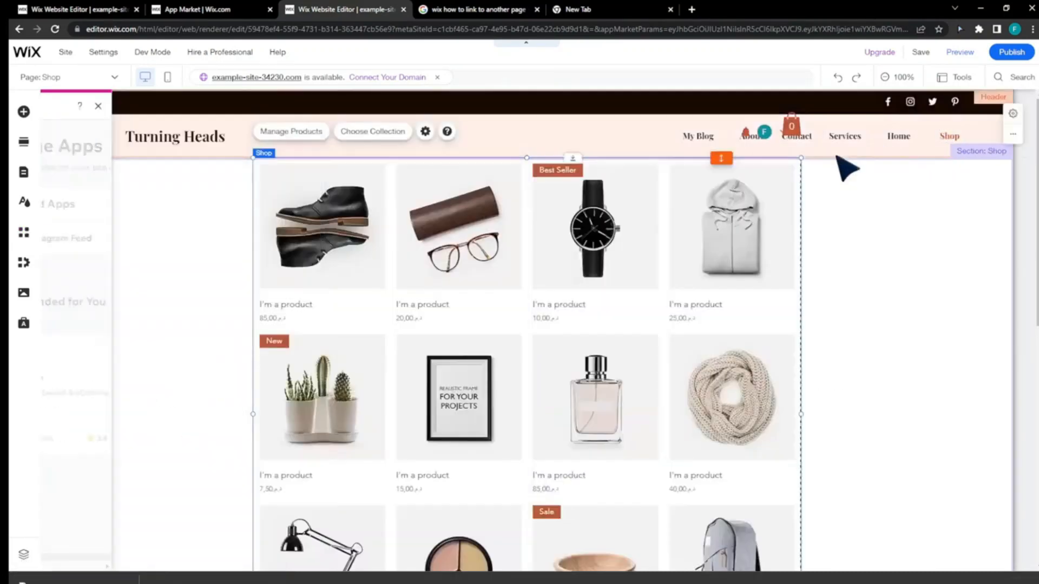
- Open the store's product list from the Shop gallery, delete all the products and return to the editor
scroll(201, 239, "down", 4)
scroll(491, 169, "up", 5)
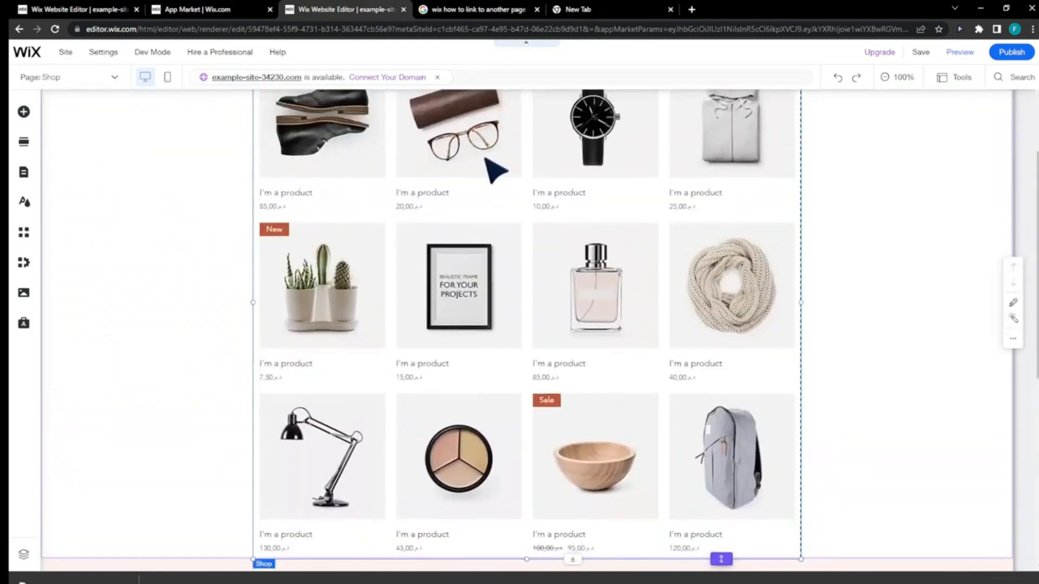
left_click(490, 244)
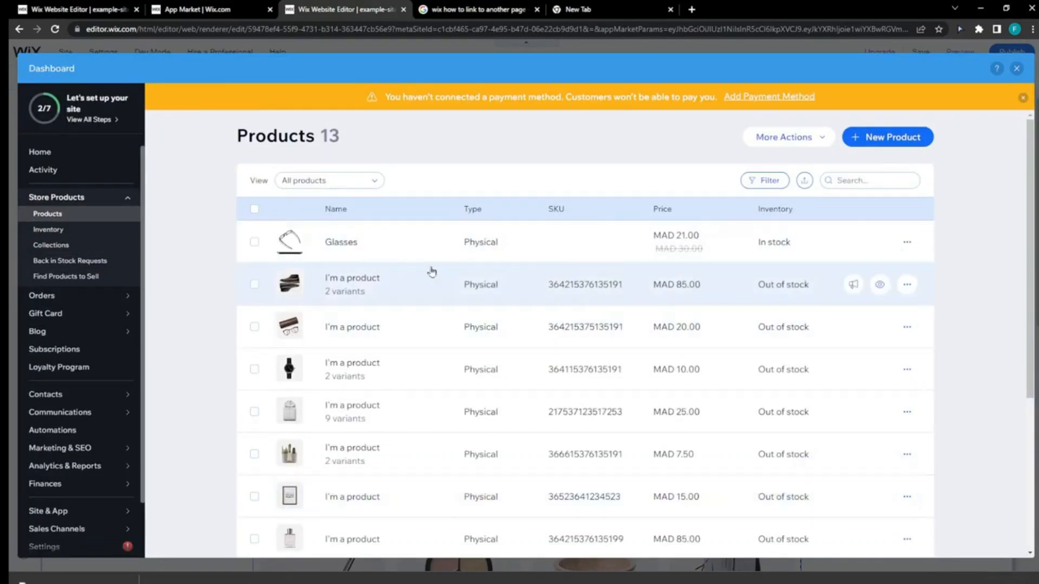
left_click(254, 209)
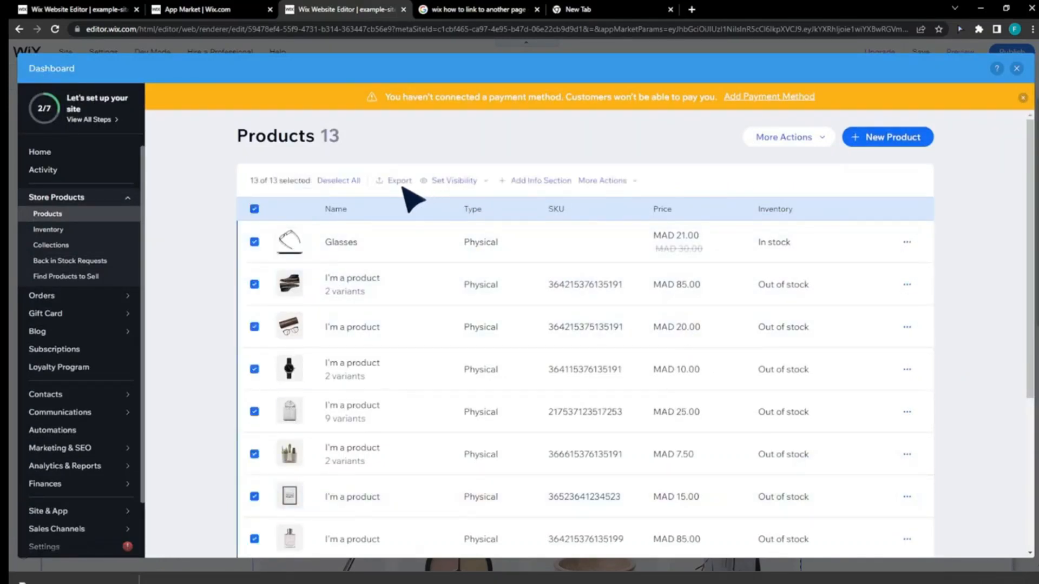
left_click(606, 181)
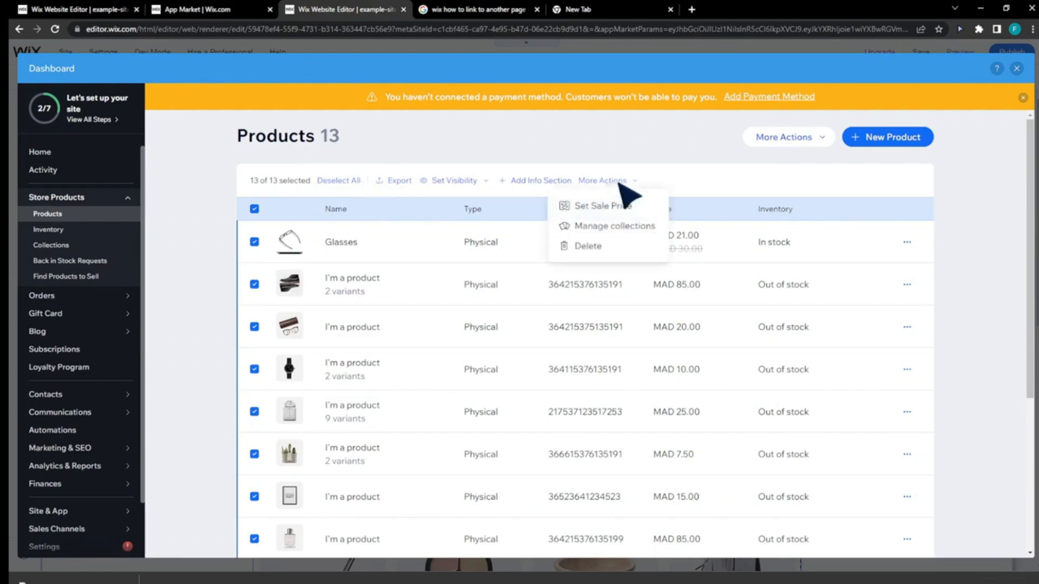
left_click(622, 247)
left_click(653, 375)
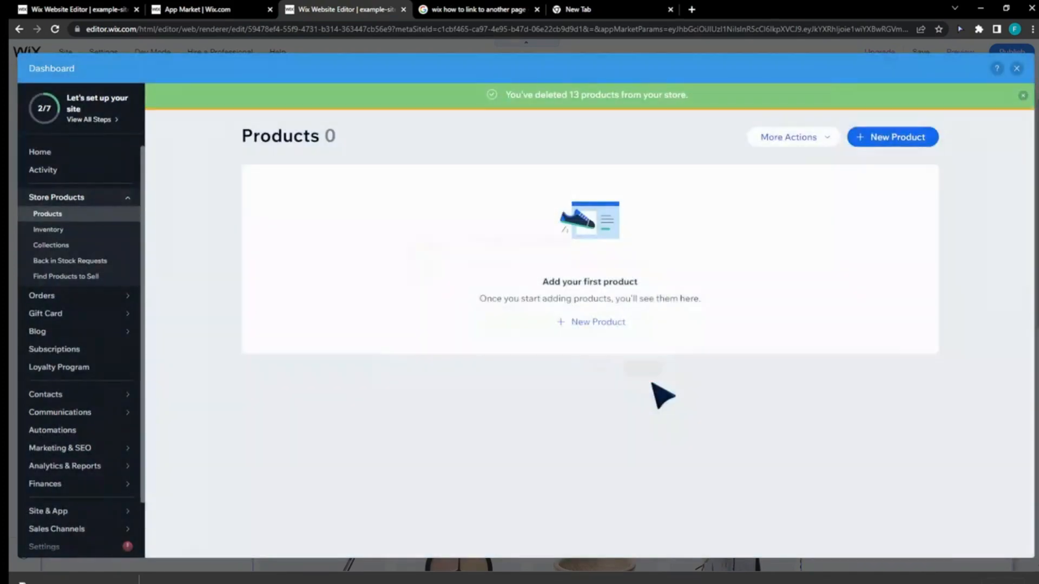
left_click(1016, 68)
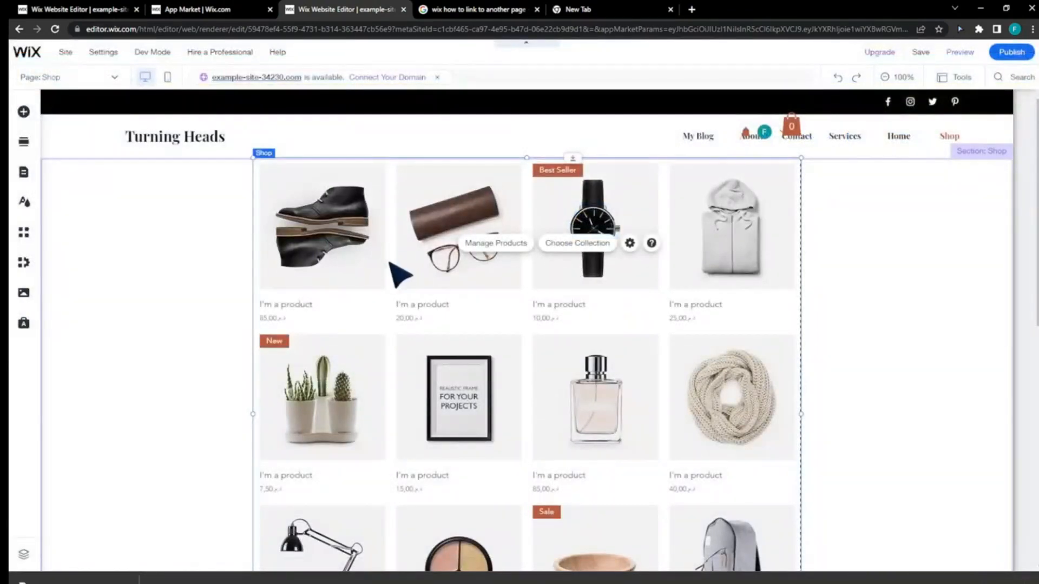
- Check the Shop page gallery, save the site without publishing and reload the editor
scroll(403, 281, "down", 4)
scroll(401, 286, "up", 3)
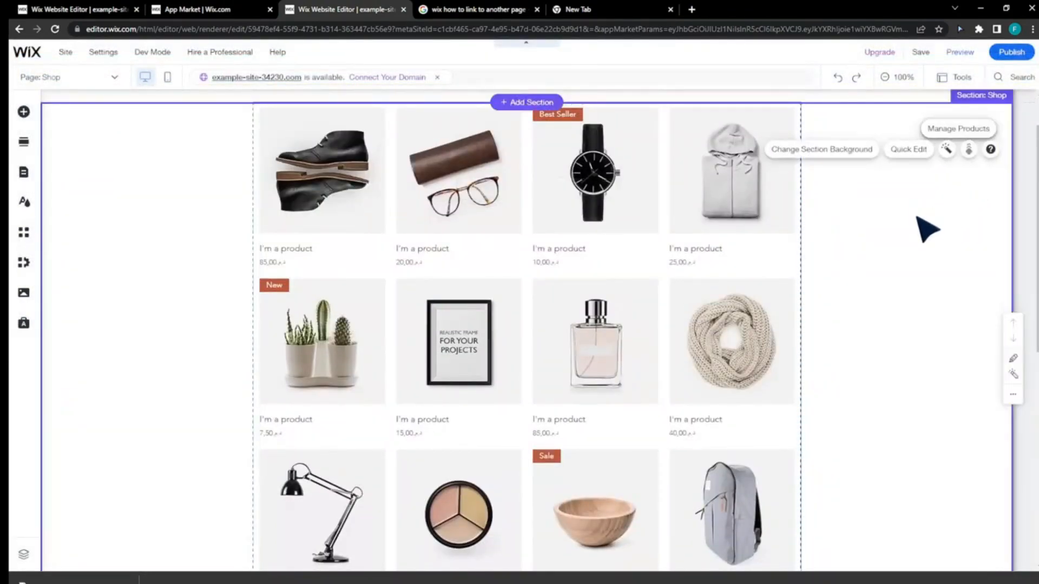
left_click(921, 52)
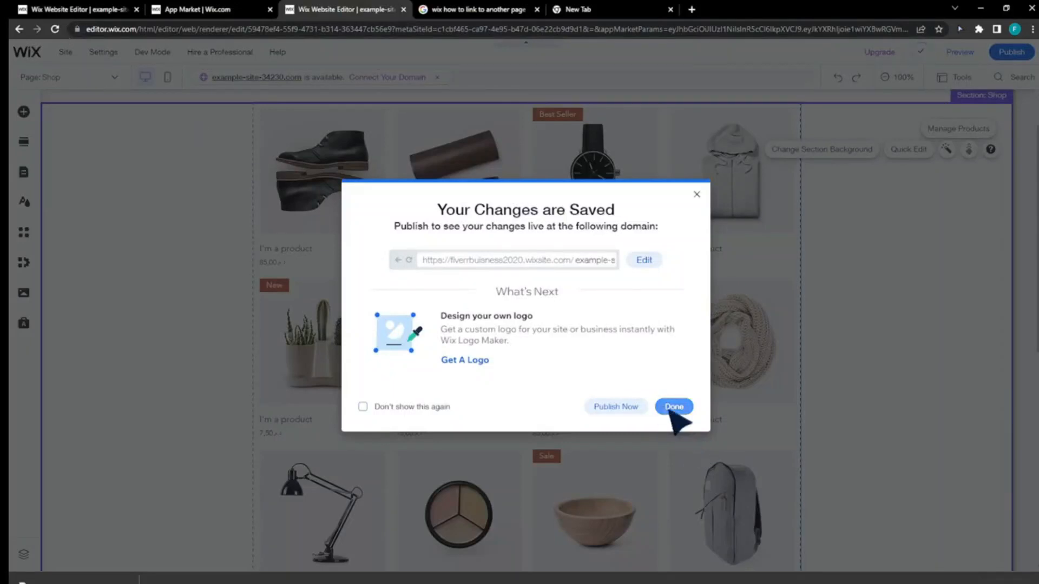
left_click(672, 409)
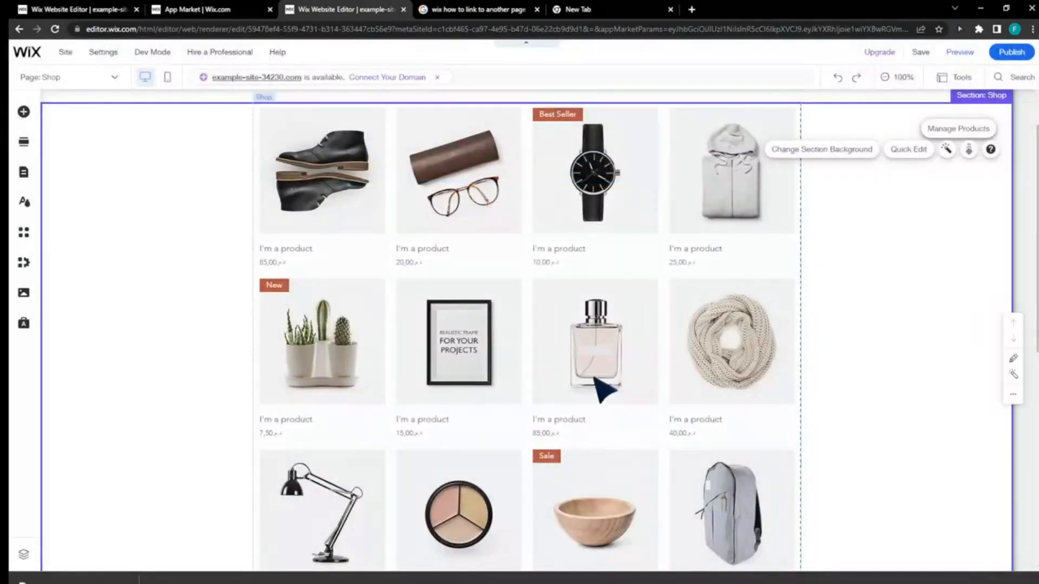
scroll(204, 190, "up", 1)
left_click(54, 29)
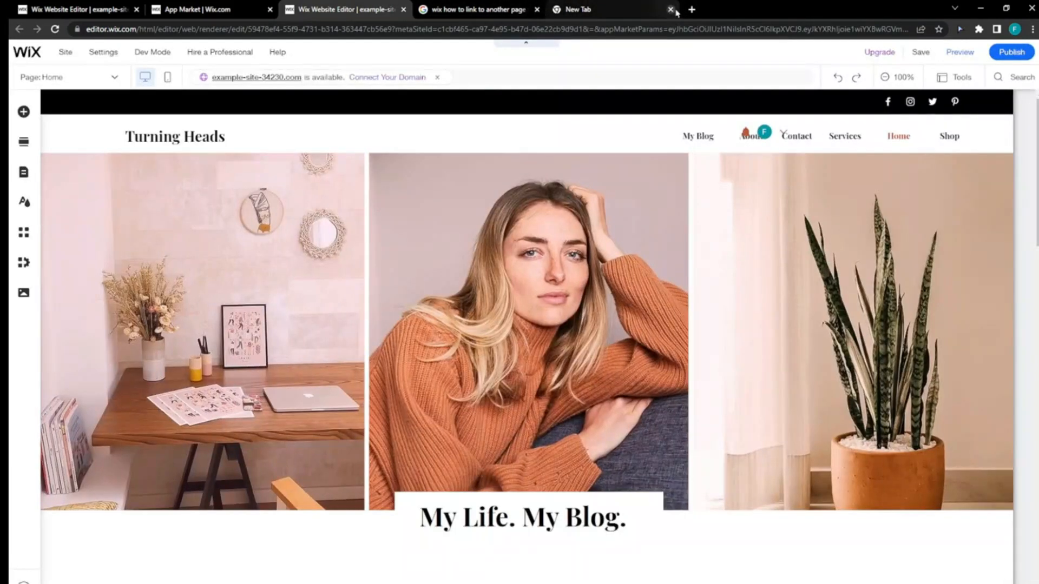
- Close the blank browser tab and add Wix Stores to the site from the reloaded Finish Setup page
left_click(670, 9)
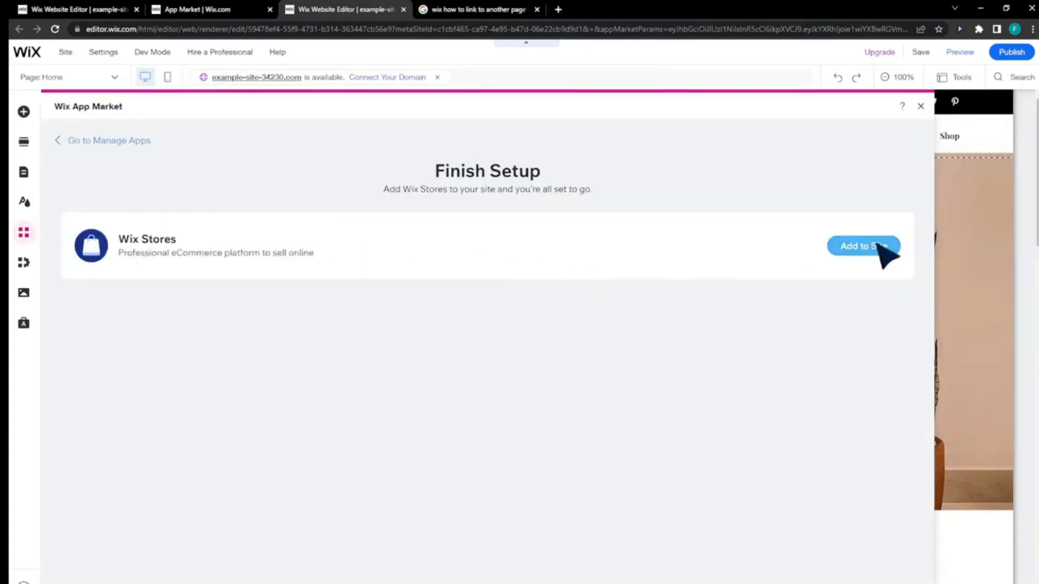
left_click(872, 249)
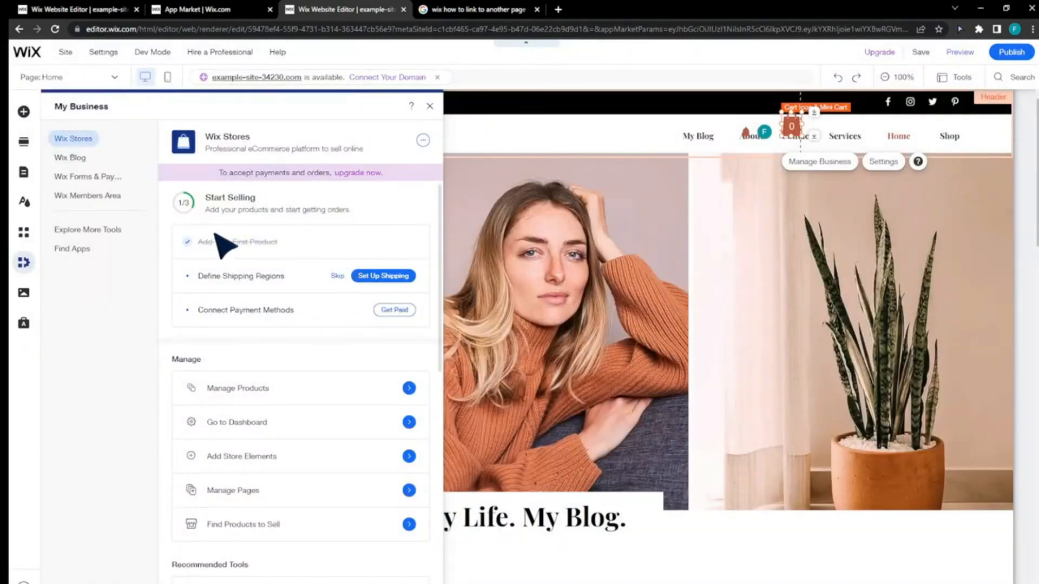
left_click(423, 141)
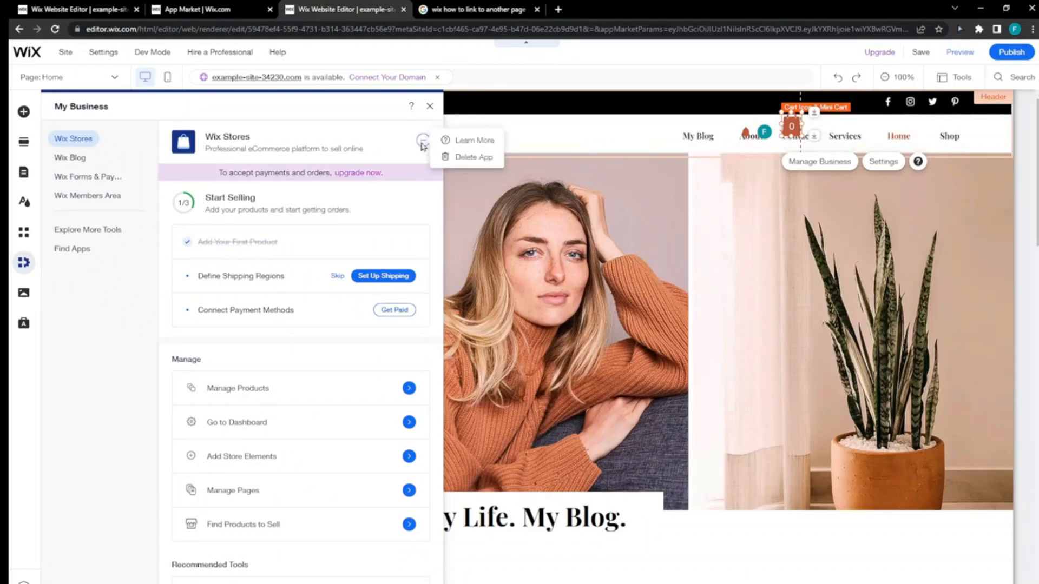
- Open the store's Products page in the business dashboard and create a new physical product
left_click(829, 164)
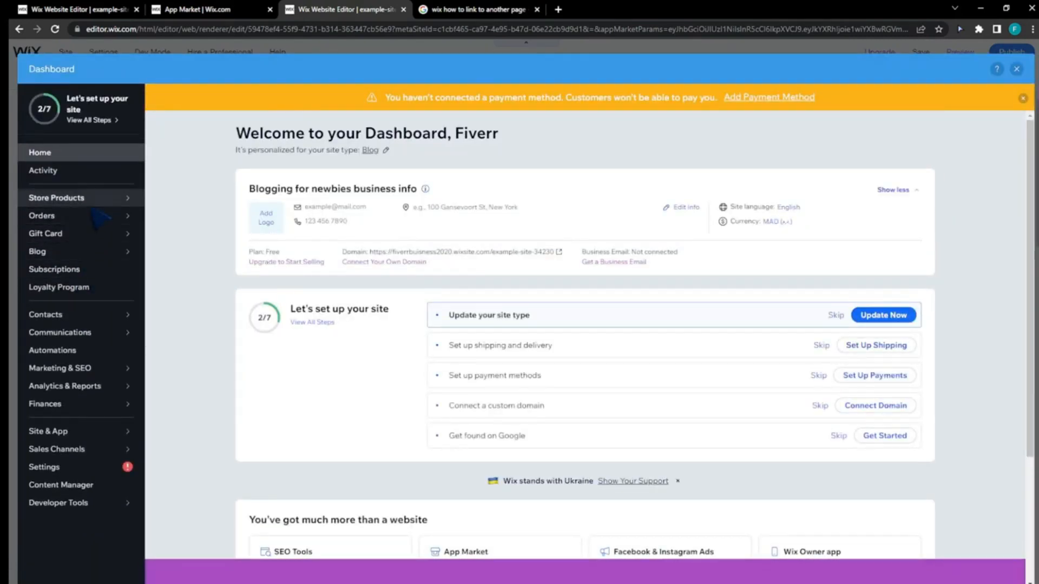
mouse_move(99, 206)
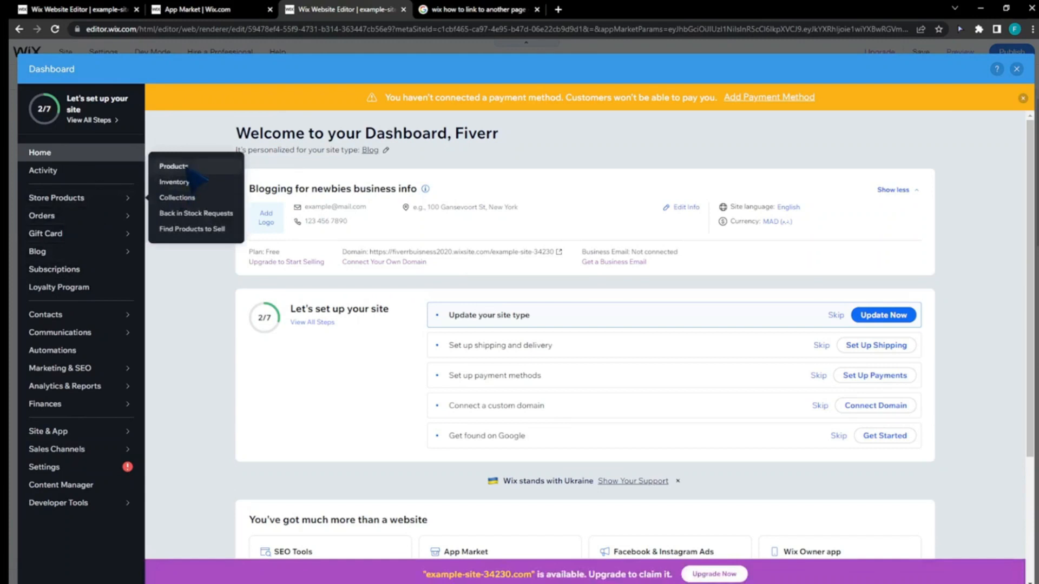
left_click(173, 166)
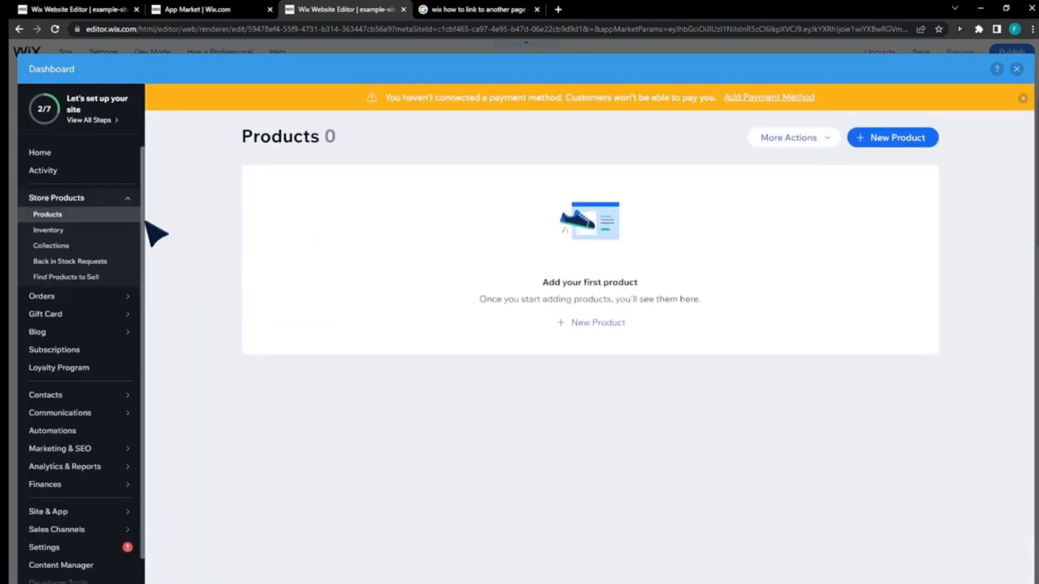
left_click(586, 327)
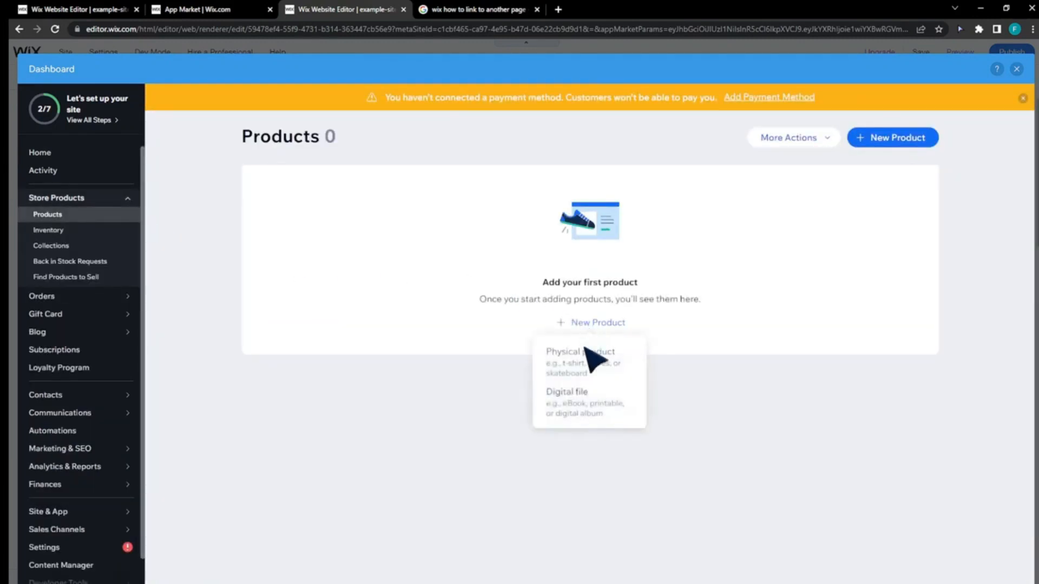
left_click(587, 355)
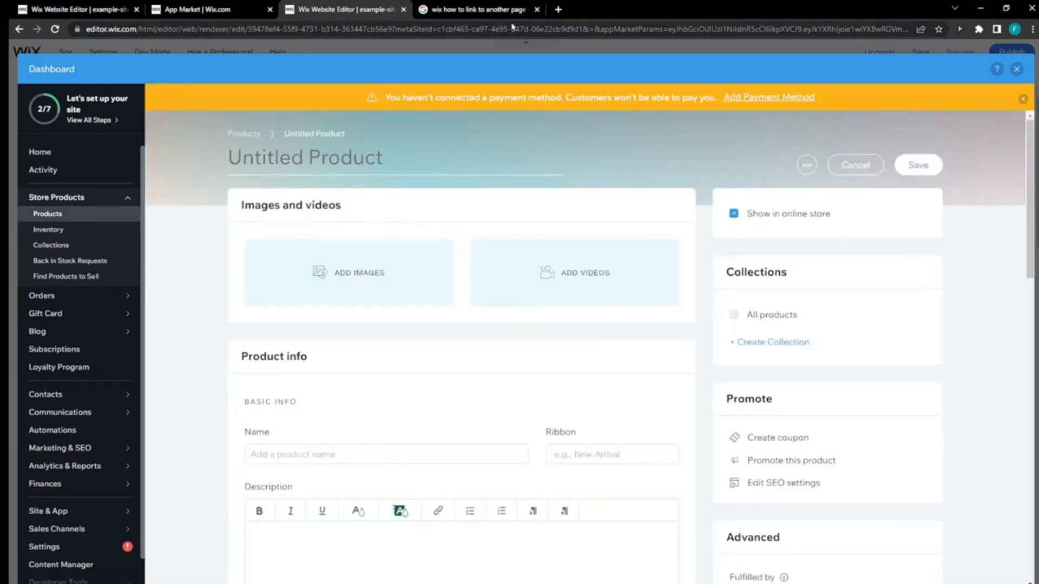
- Open the downloaded images.jpg from the browser's downloads list in its own browser tab
key("ctrl+j")
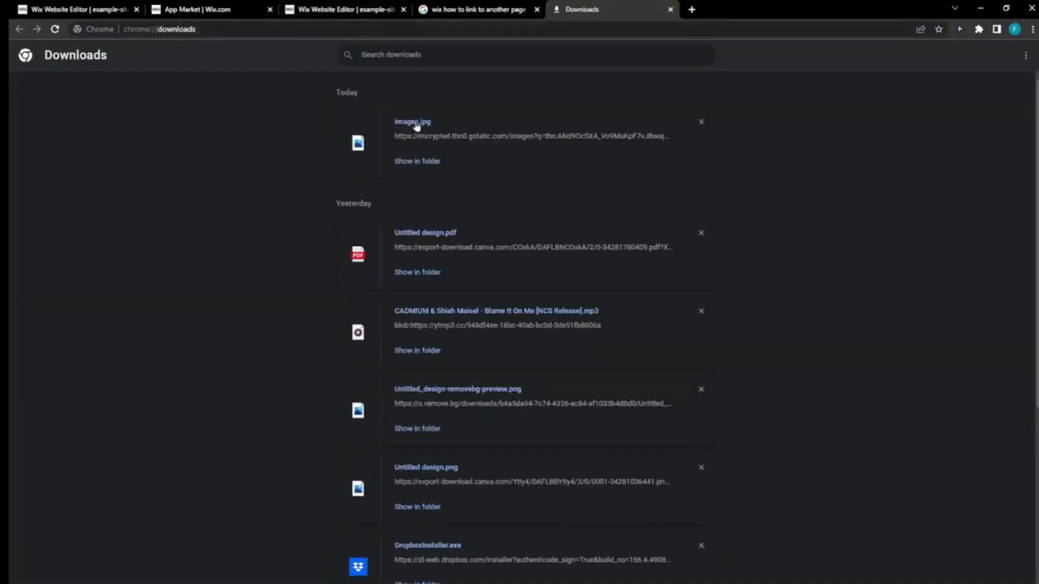
left_click_drag(416, 126, 334, 5)
left_click_drag(349, 44, 348, 266)
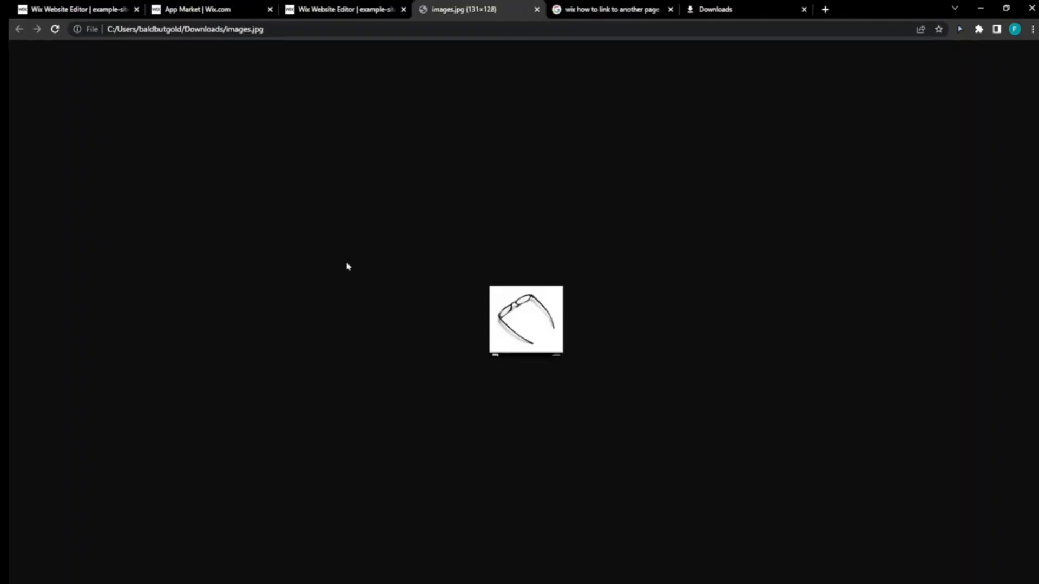
- Upload images.jpg to the site files and add it to the new product as its main image
left_click(332, 7)
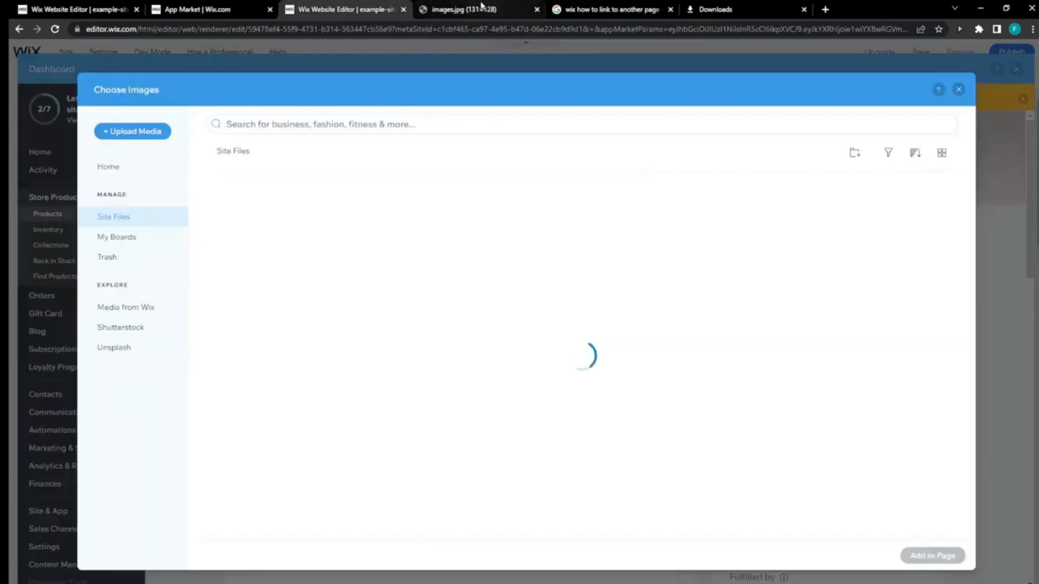
left_click(482, 8)
left_click_drag(539, 303, 338, 281)
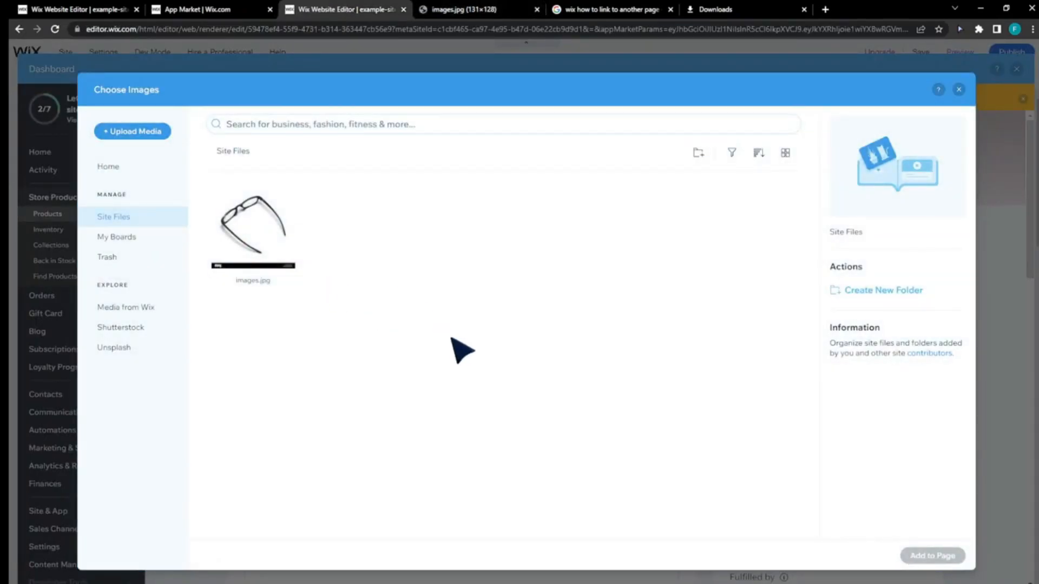
left_click(267, 244)
left_click(959, 562)
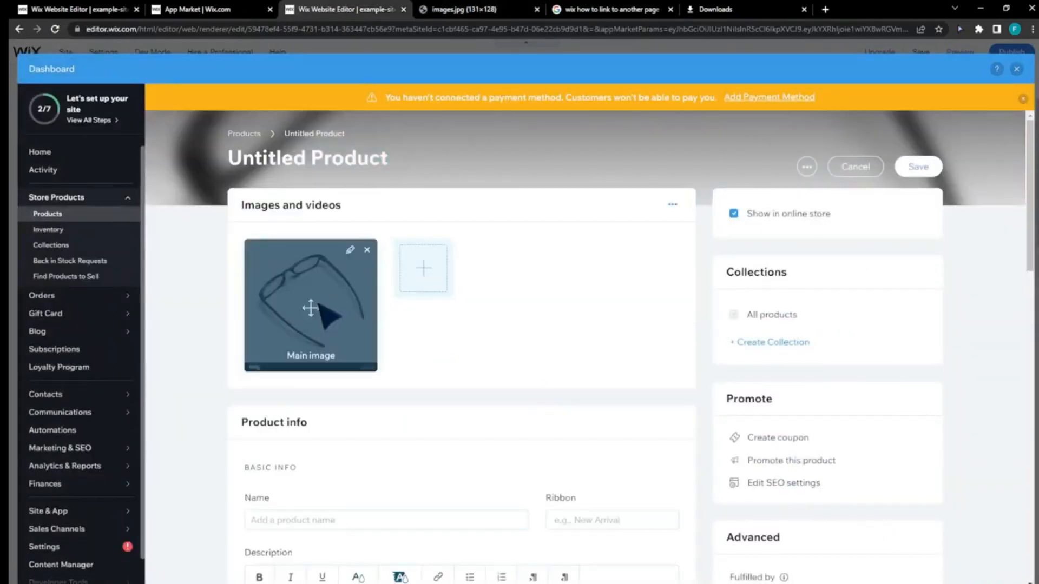
- Name the new product Glasses
scroll(341, 324, "down", 1)
left_click(361, 473)
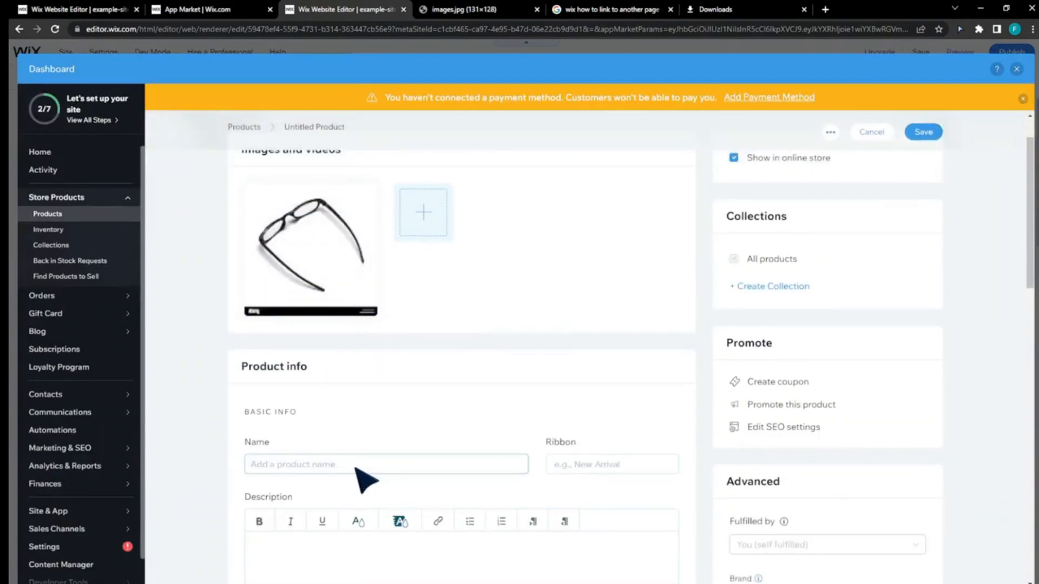
key("Tab")
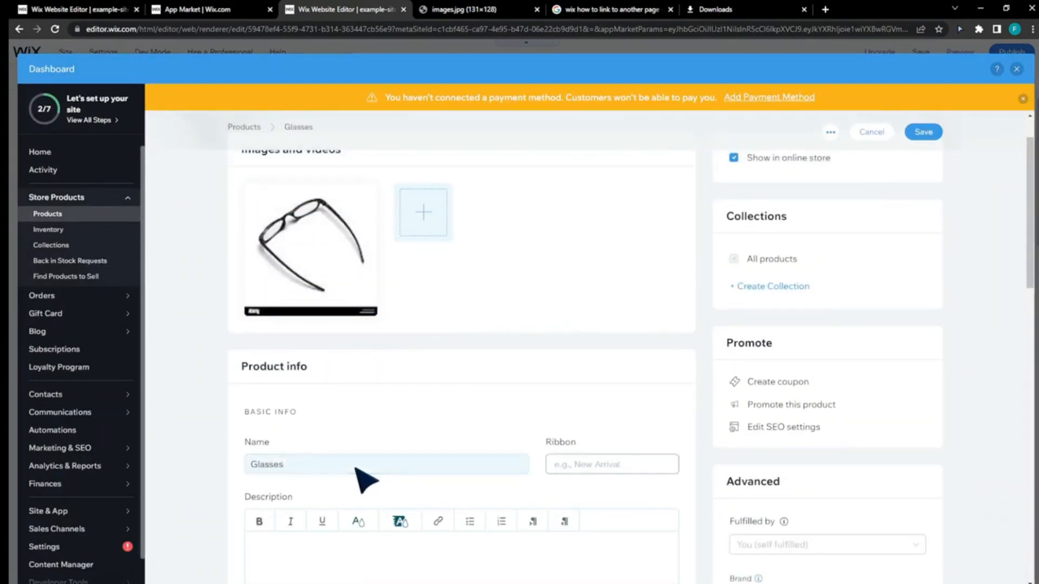
- Set the product's ribbon to New and enter the description "A simple description" with "simple" in bold italic
left_click(630, 474)
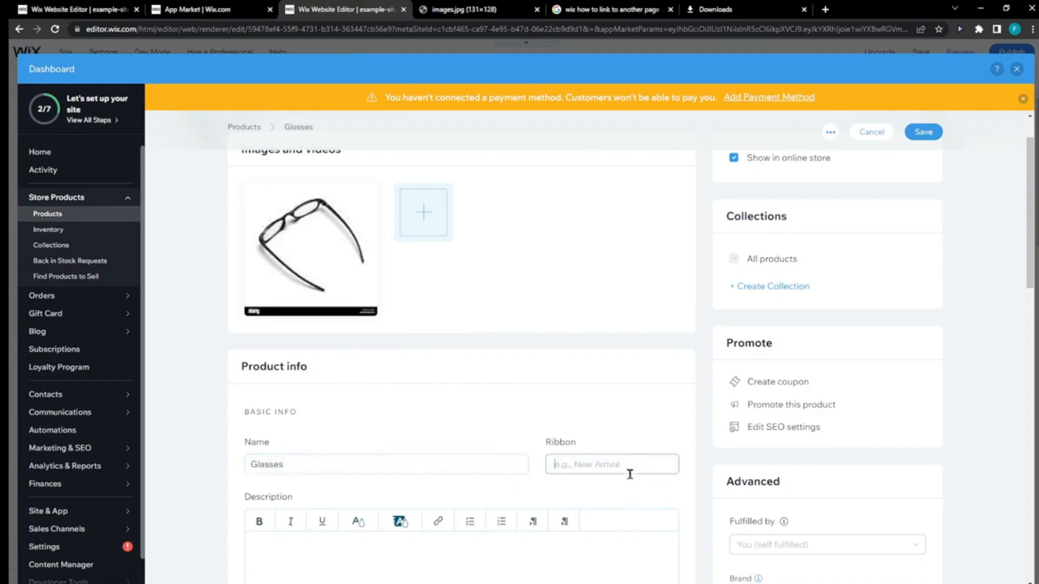
type("New")
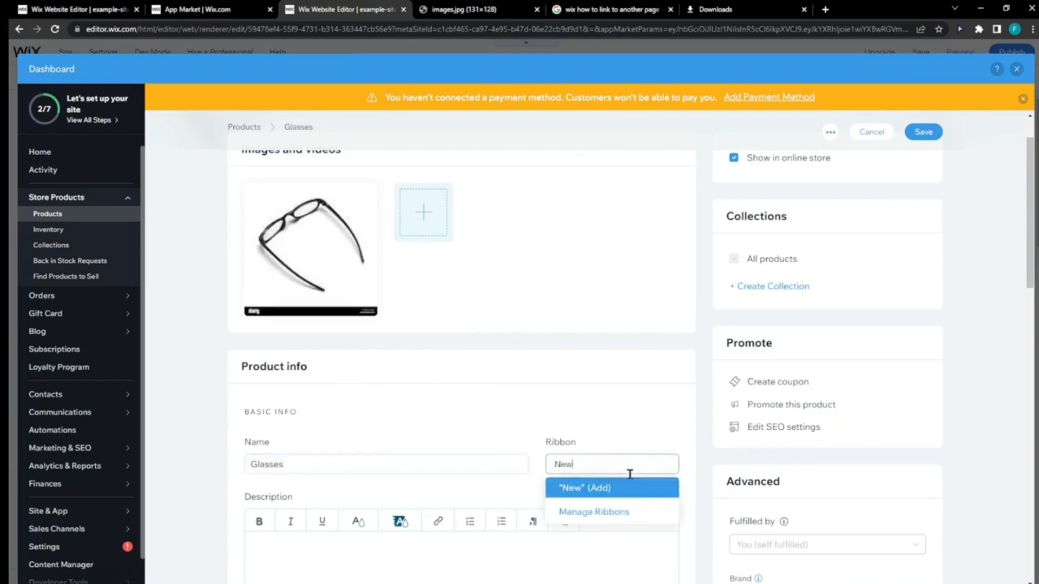
left_click(604, 429)
scroll(604, 429, "up", 2)
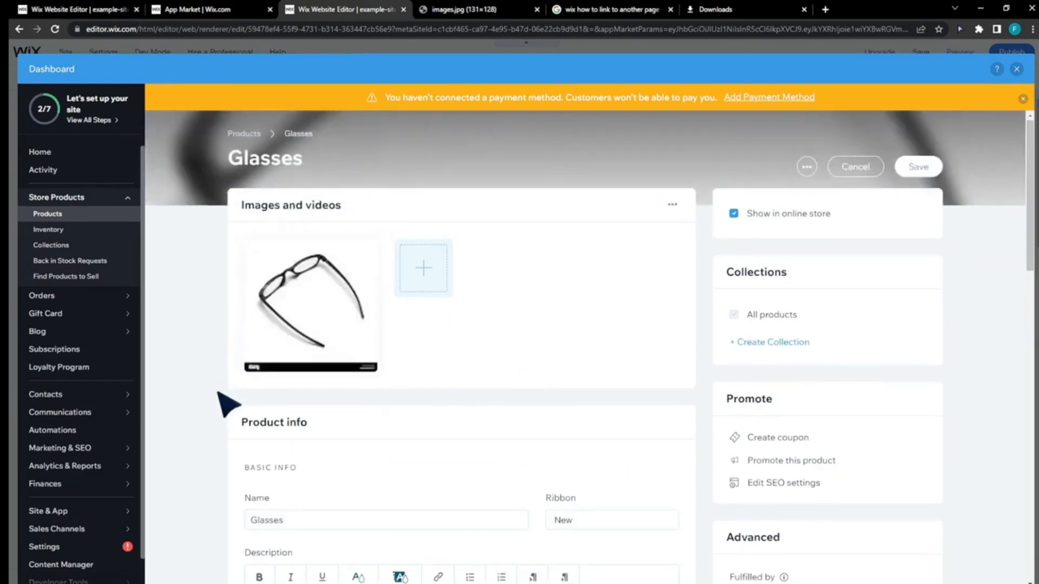
scroll(241, 390, "down", 4)
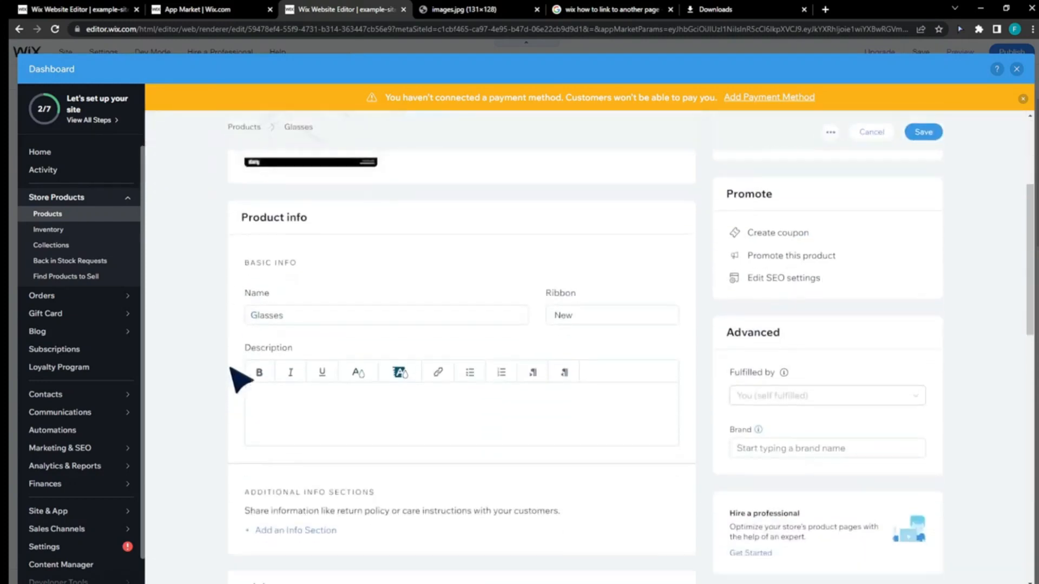
left_click(302, 399)
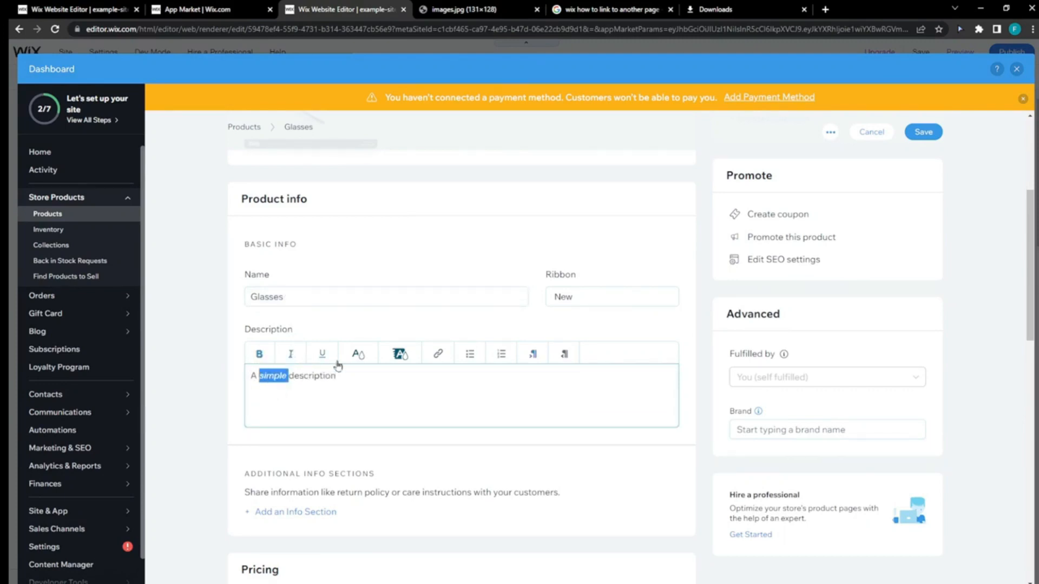
- Set the product's price to 30 and put it on sale with a 30% discount
scroll(379, 444, "down", 6)
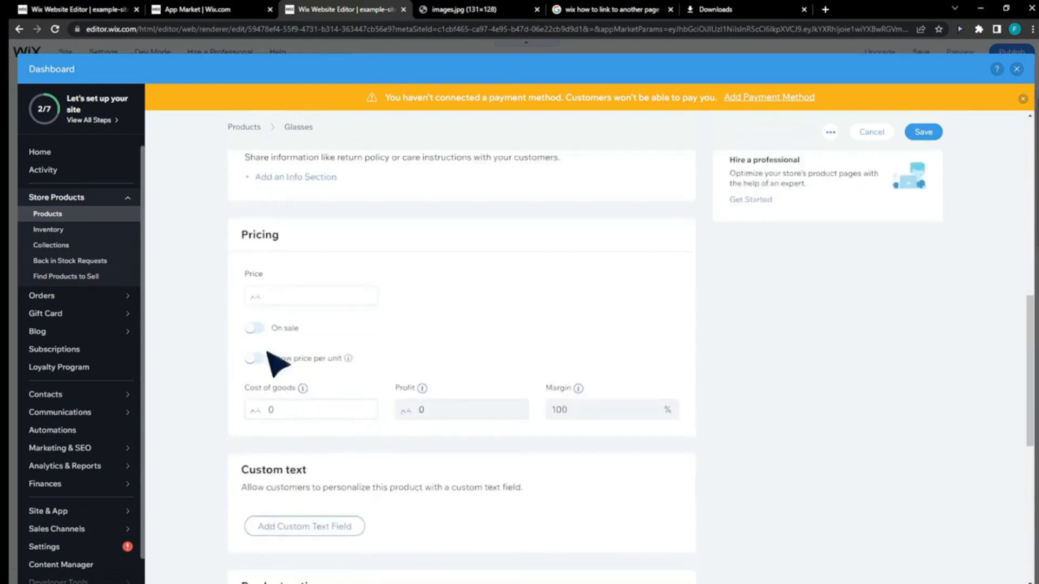
left_click(299, 298)
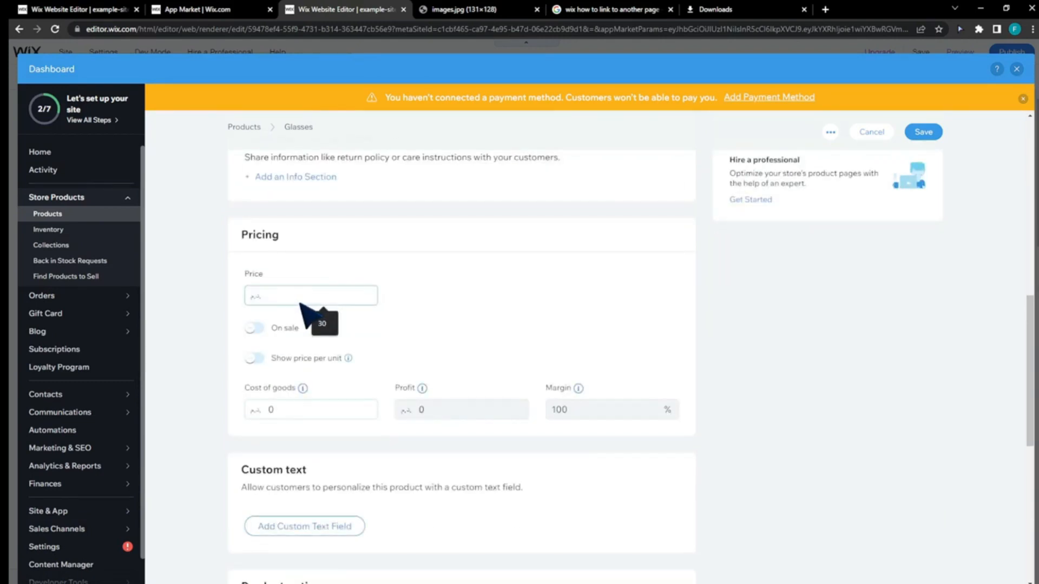
left_click(323, 323)
left_click(254, 328)
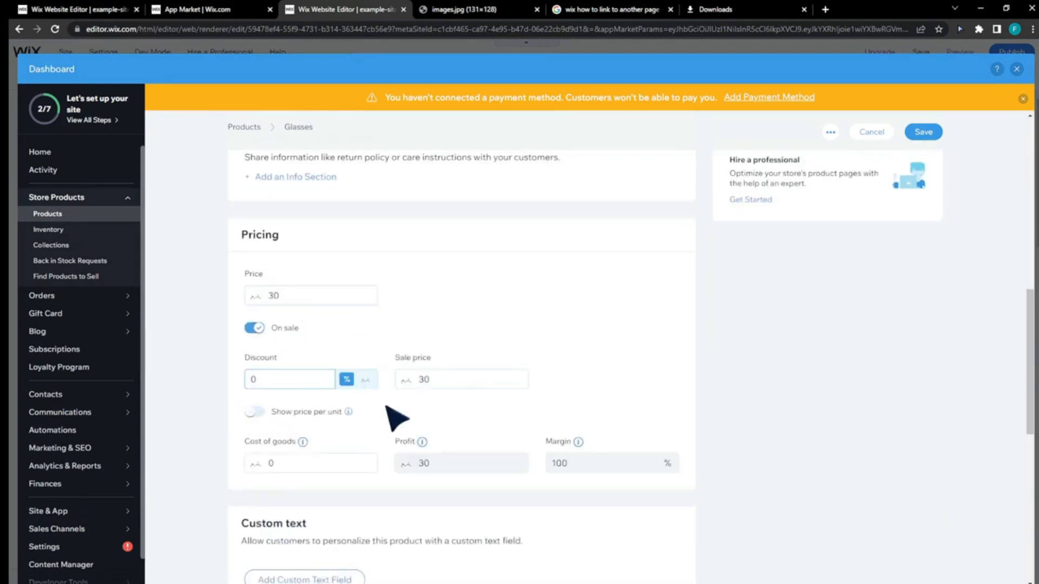
type("30")
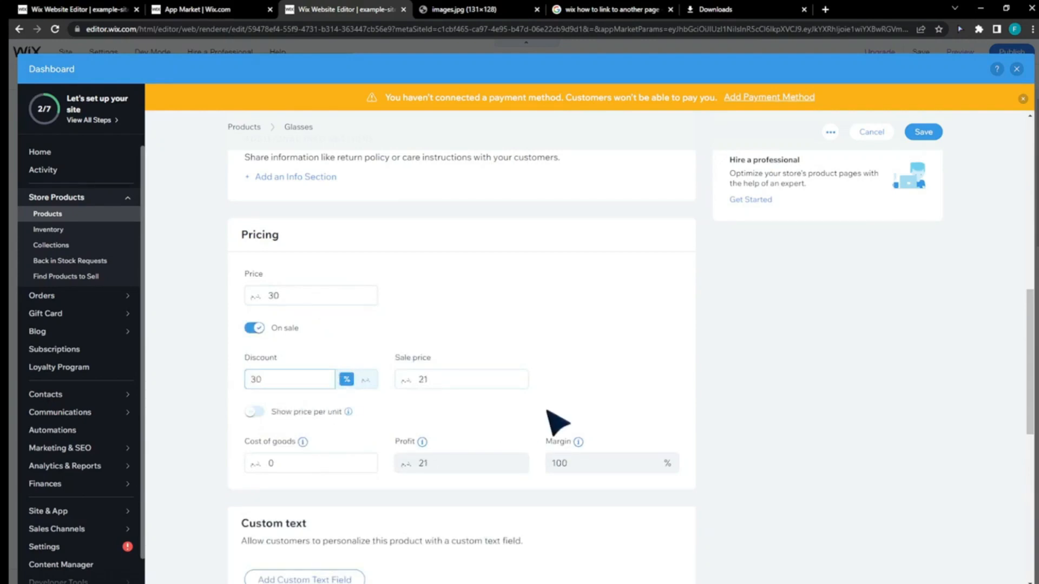
- Check the stock status options and the SKU field in the product's inventory and shipping settings
scroll(558, 422, "down", 10)
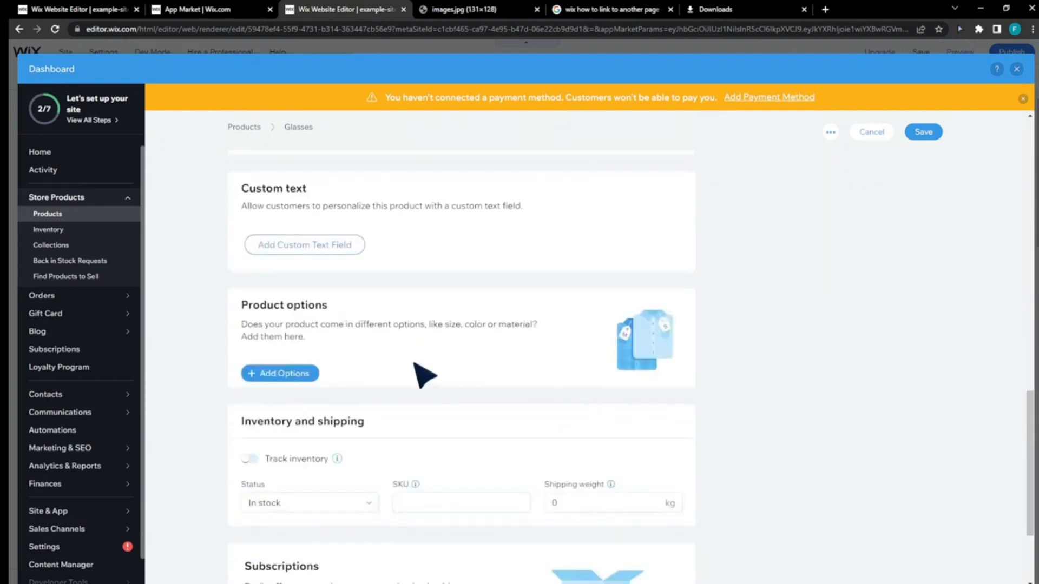
left_click(350, 363)
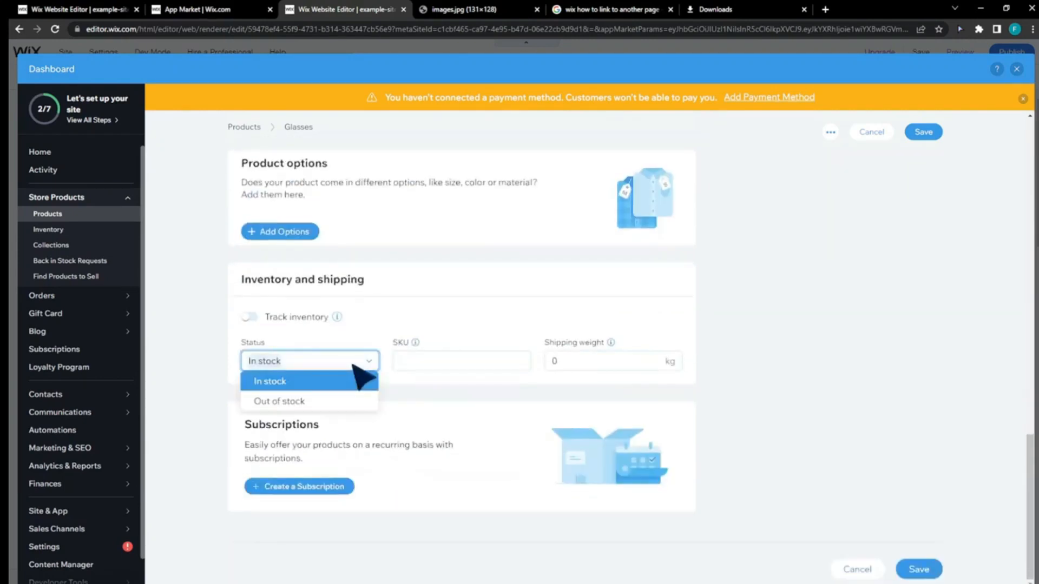
left_click(351, 363)
left_click(420, 370)
mouse_move(415, 342)
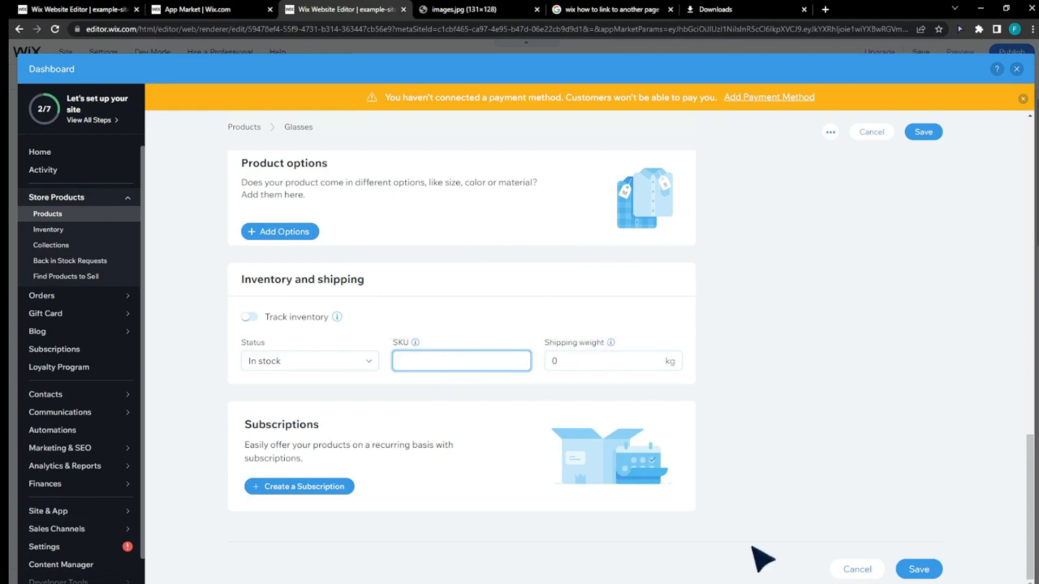
- Examine the form for adding a subscription to the product and close it without creating one
left_click(260, 486)
scroll(569, 411, "down", 1)
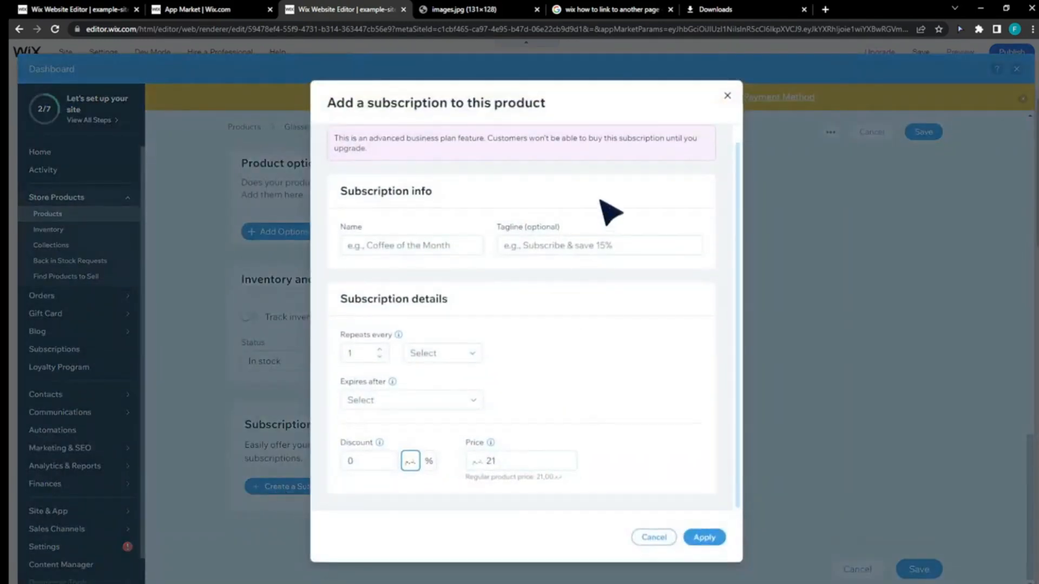
left_click(736, 99)
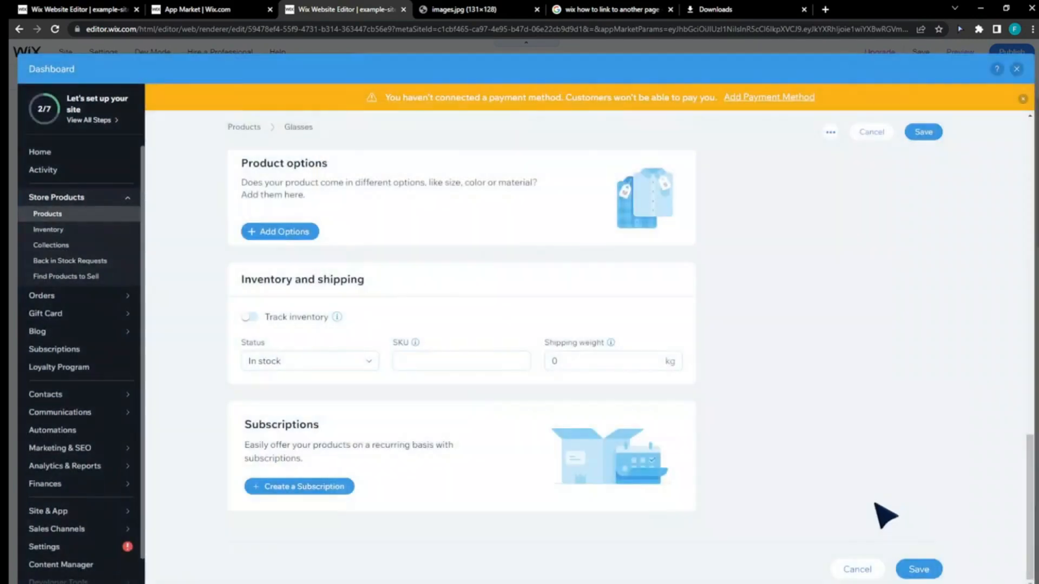
- Save the Glasses product, check its available actions in the product list and close the dashboard
left_click(919, 569)
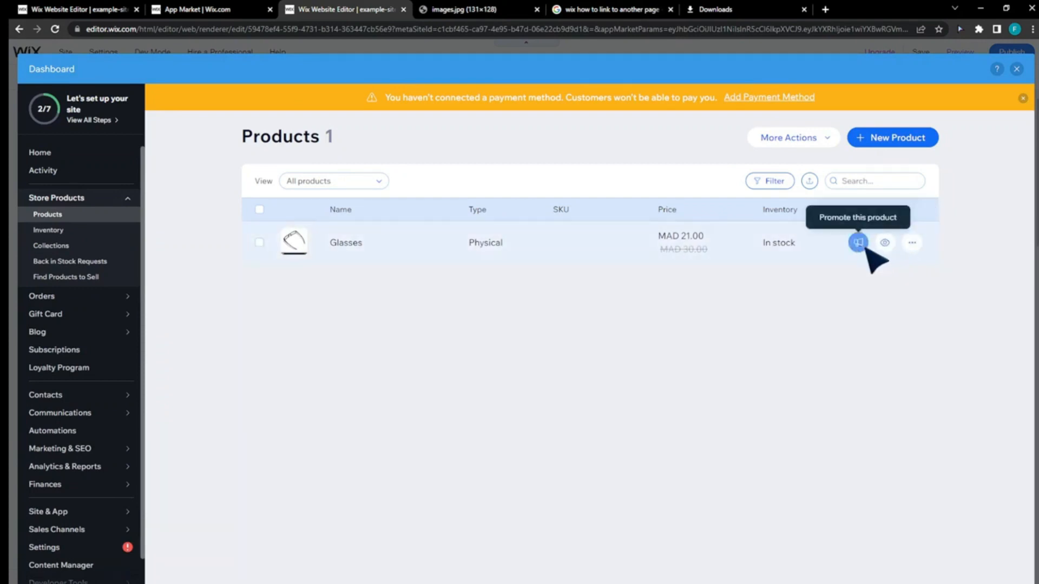
left_click(911, 245)
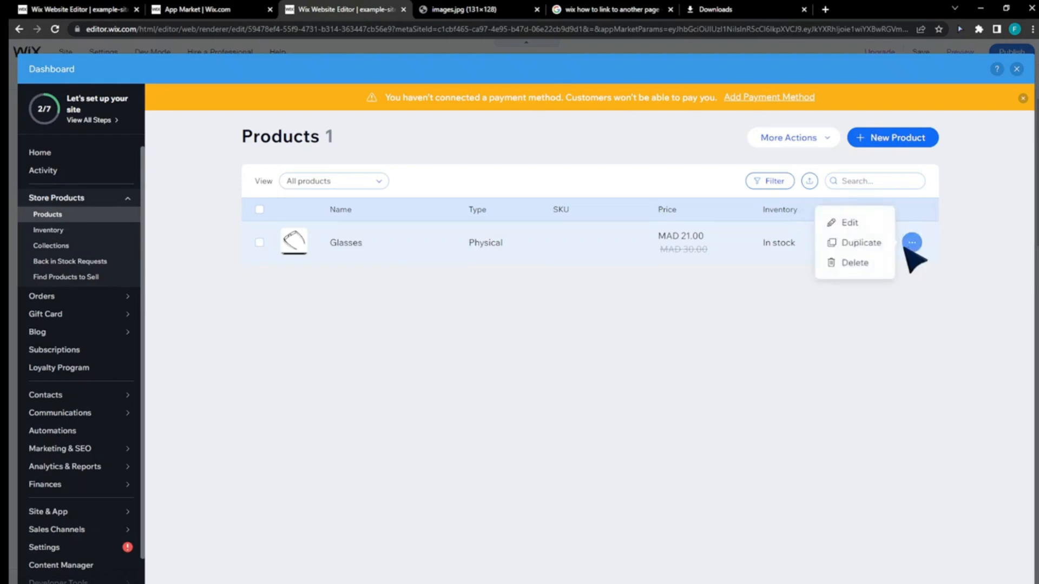
left_click(941, 326)
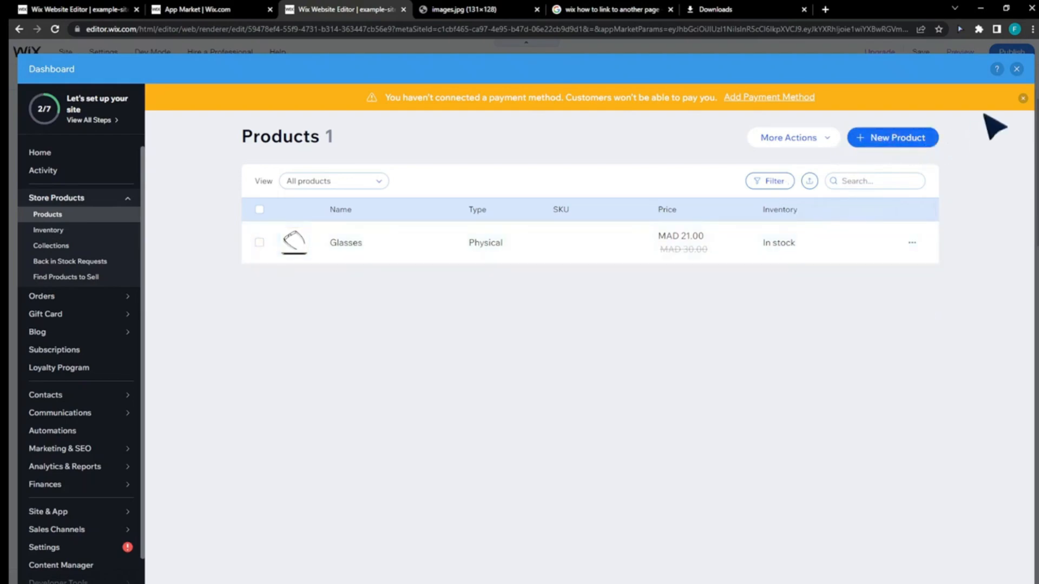
left_click(1017, 69)
- Open the page list of the TheHours news site to view its site, blog and dynamic pages
scroll(833, 233, "down", 5)
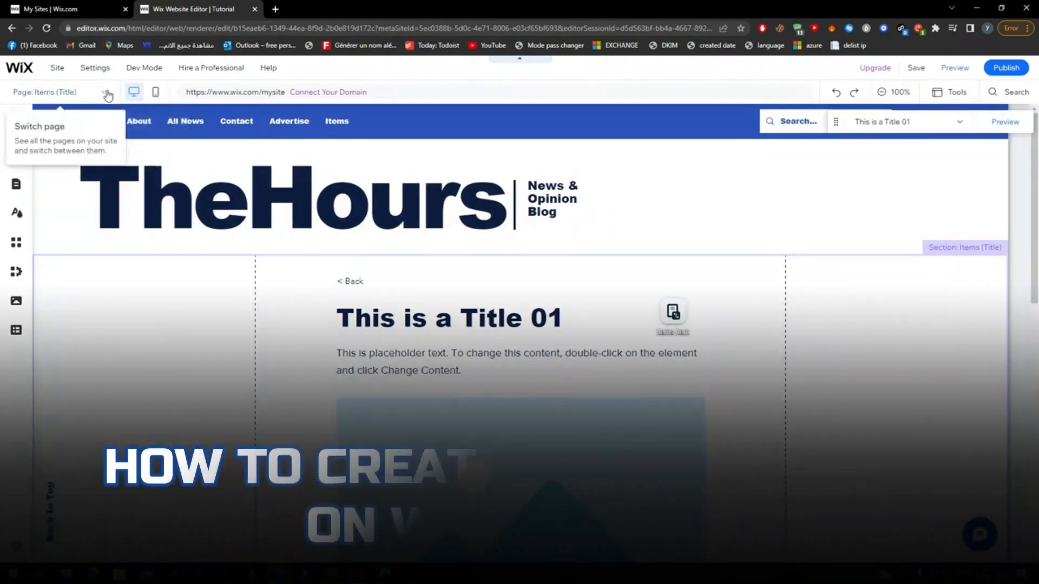
left_click(16, 330)
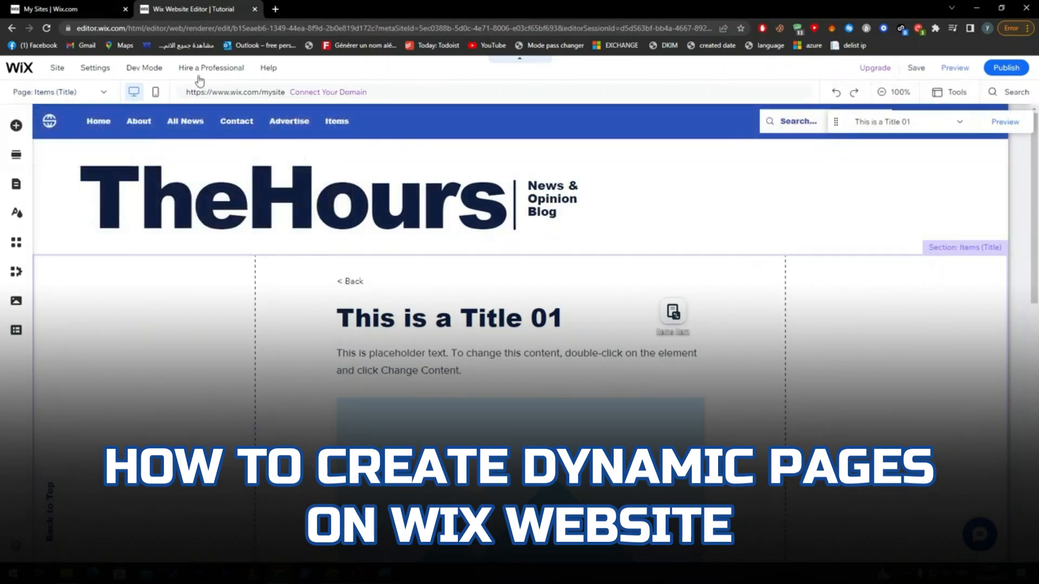
left_click(90, 92)
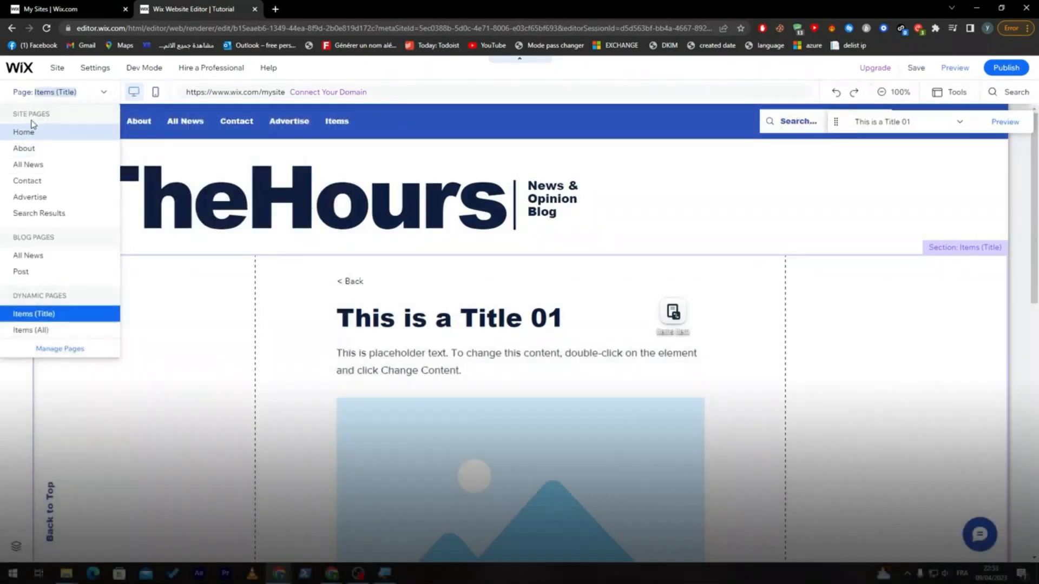
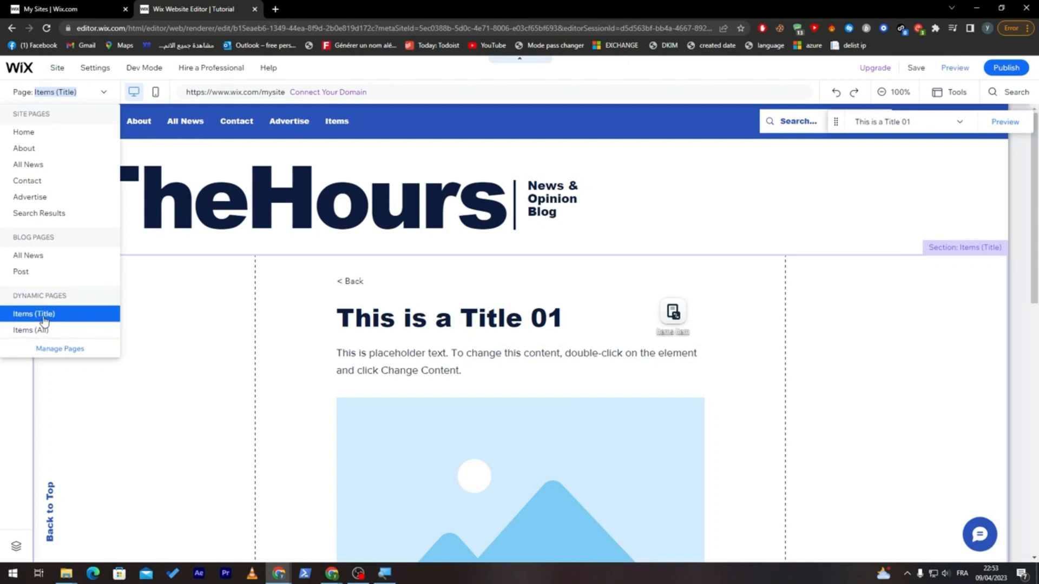
- Open the Items (Title) dynamic page, inspect its text elements and view the connected Items collection in the Content Manager
left_click(44, 319)
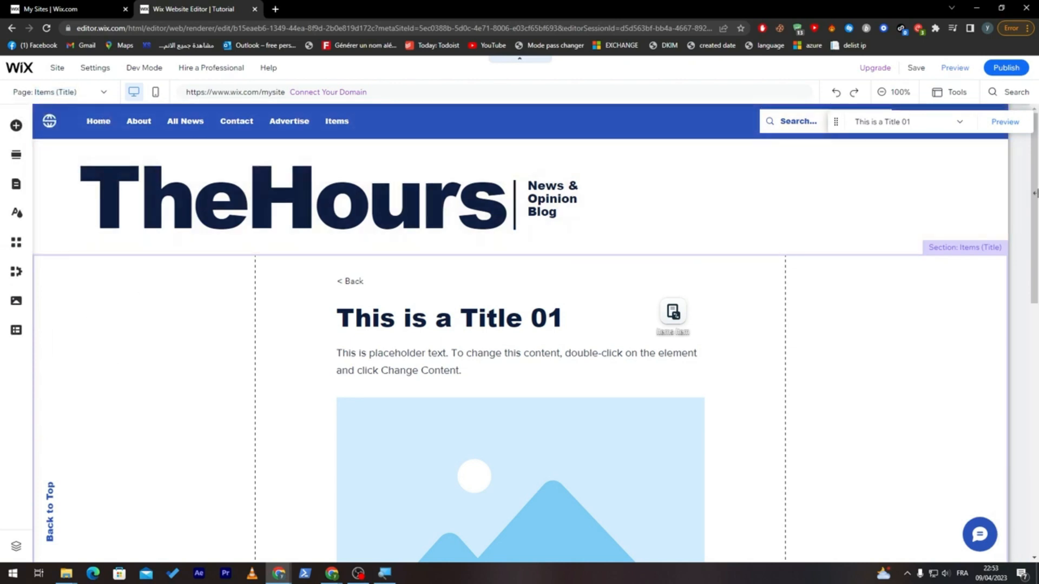
left_click_drag(1034, 204, 1033, 253)
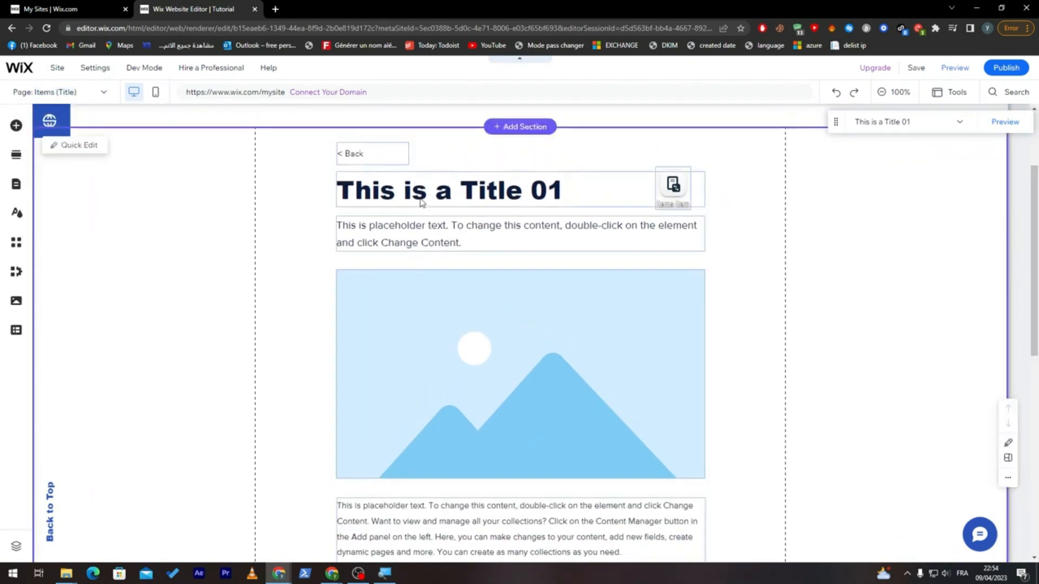
left_click(474, 191)
double_click(474, 190)
left_click(642, 239)
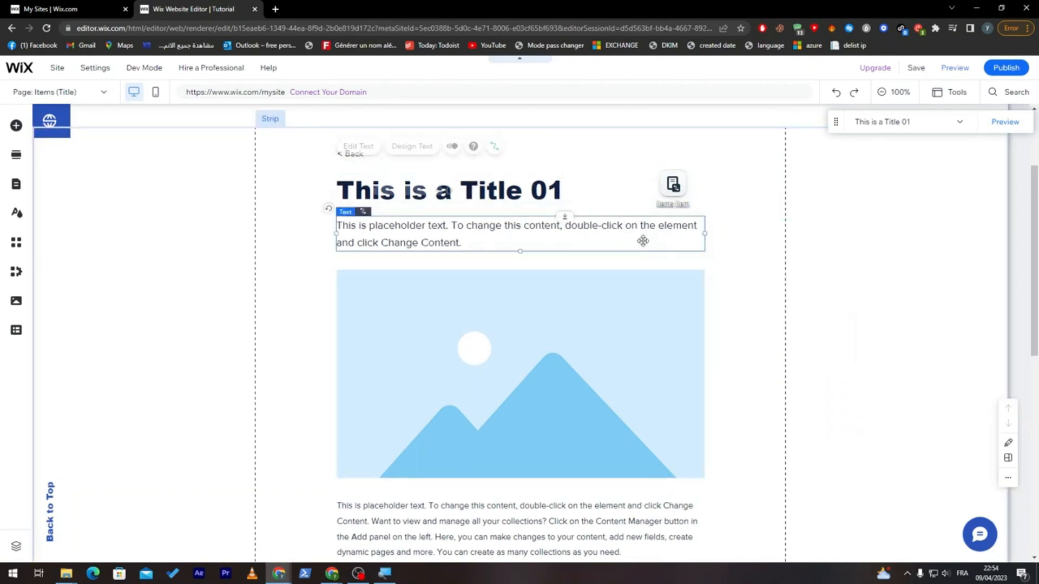
left_click(683, 185)
left_click(695, 142)
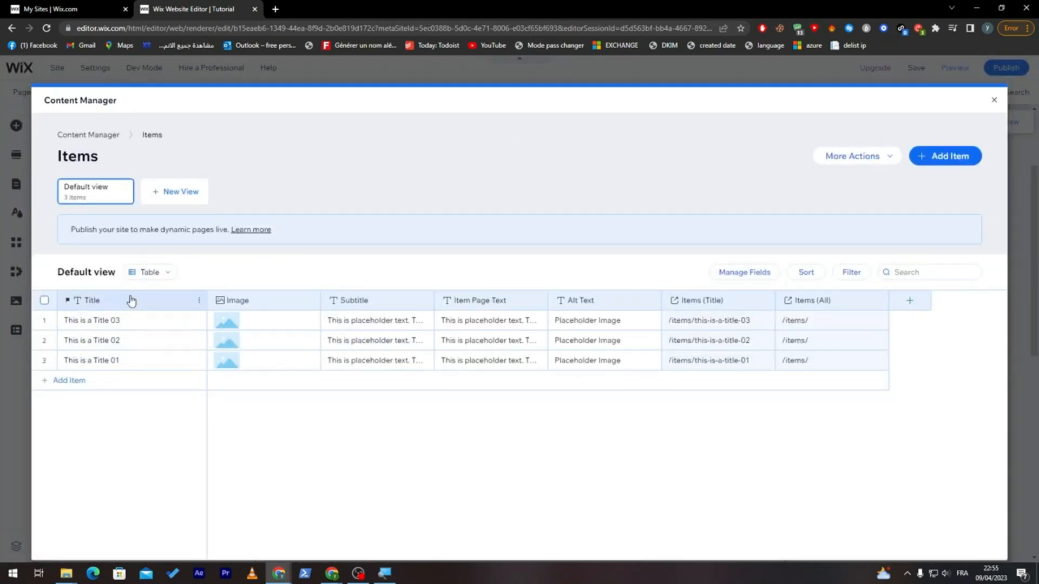
left_click(993, 100)
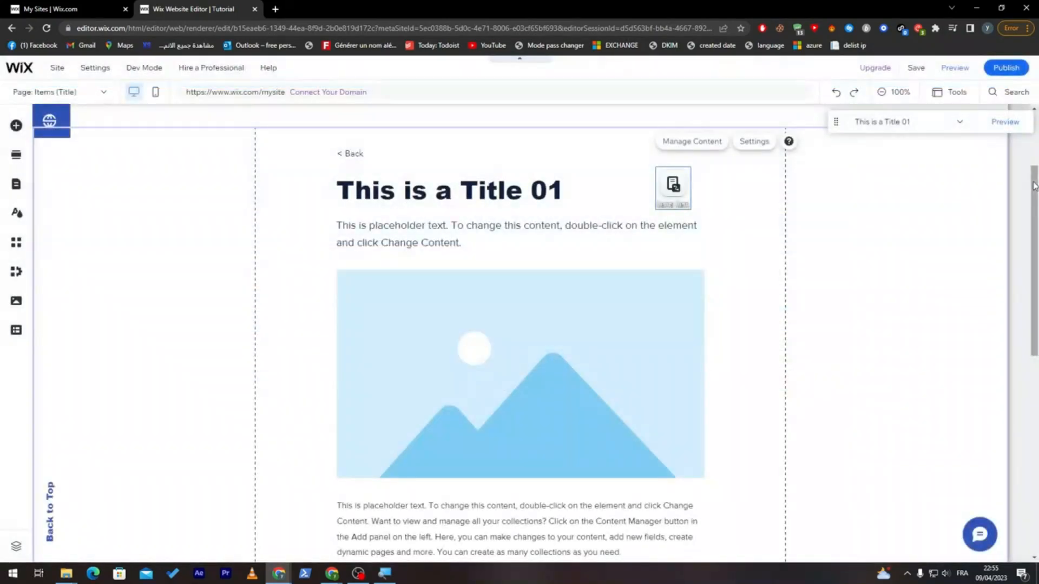
- Preview the dynamic page and move forward through the items from This is a Title 01 to This is a Title 03
scroll(595, 271, "down", 10)
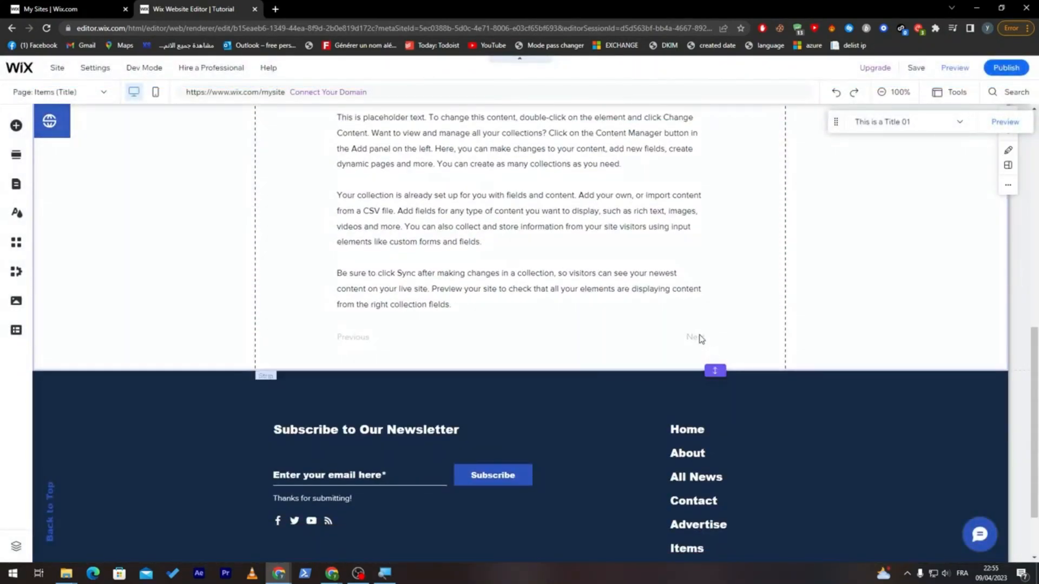
left_click(959, 70)
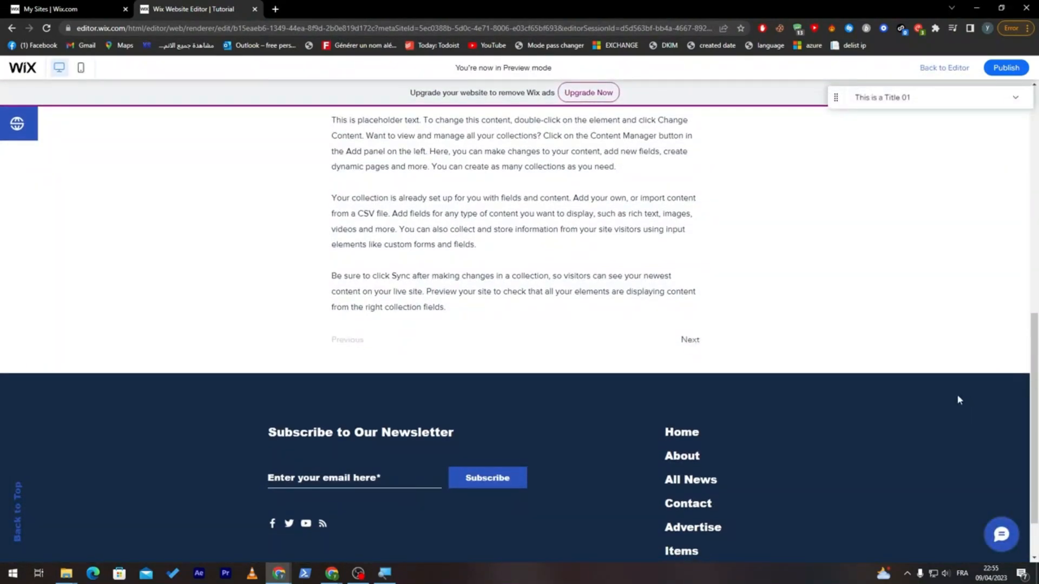
left_click(691, 341)
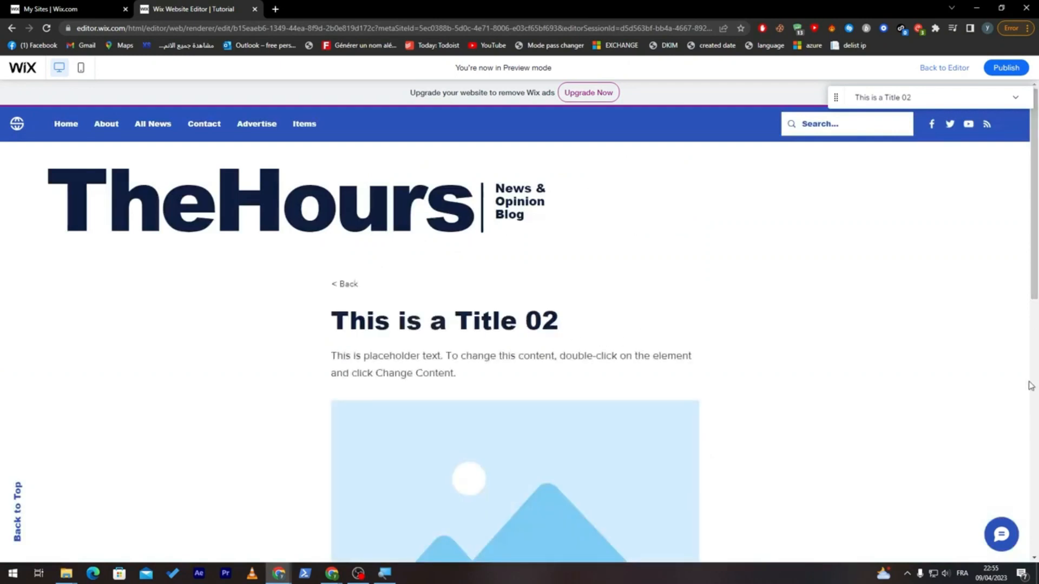
scroll(786, 449, "down", 8)
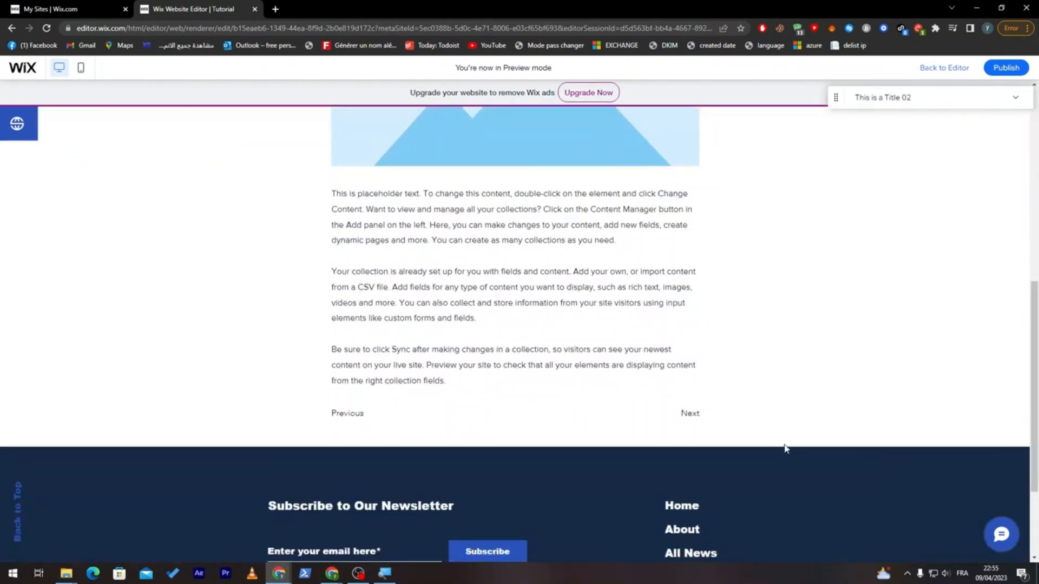
left_click(698, 415)
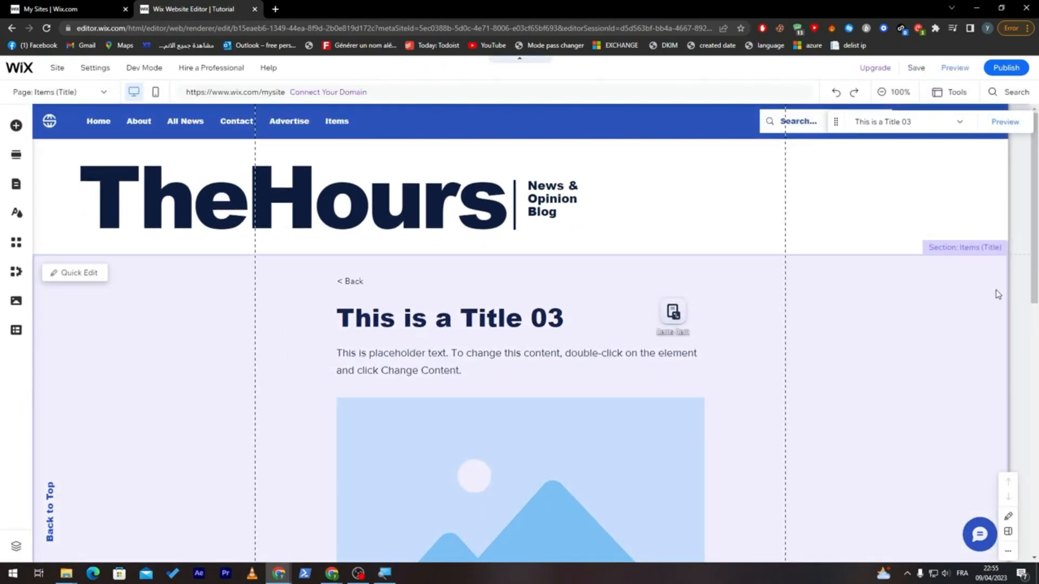
- Open the Items collection from the page's dataset and delete all of its placeholder items
scroll(1022, 340, "down", 3)
scroll(1018, 403, "down", 2)
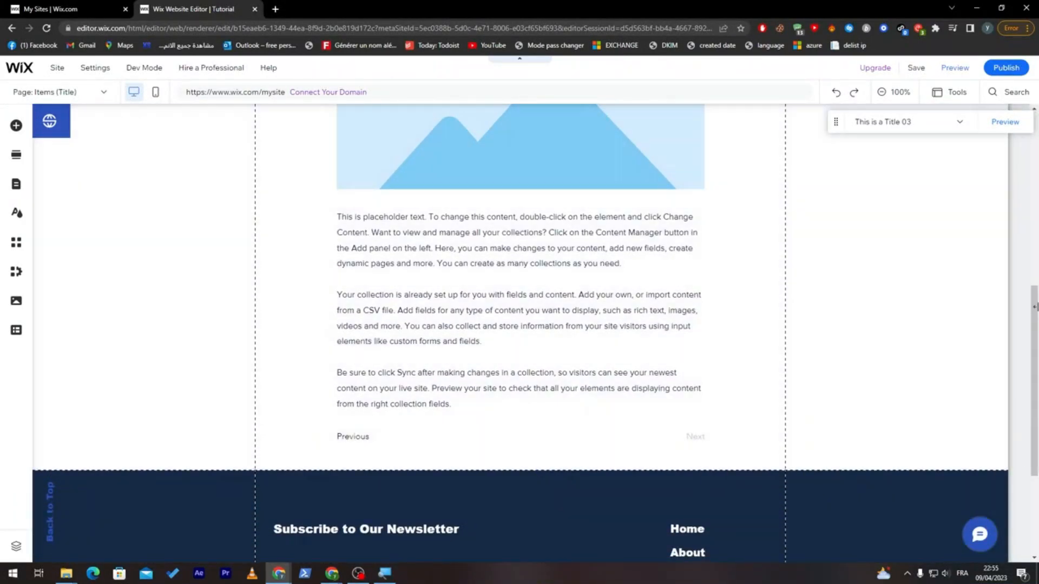
scroll(781, 297, "up", 6)
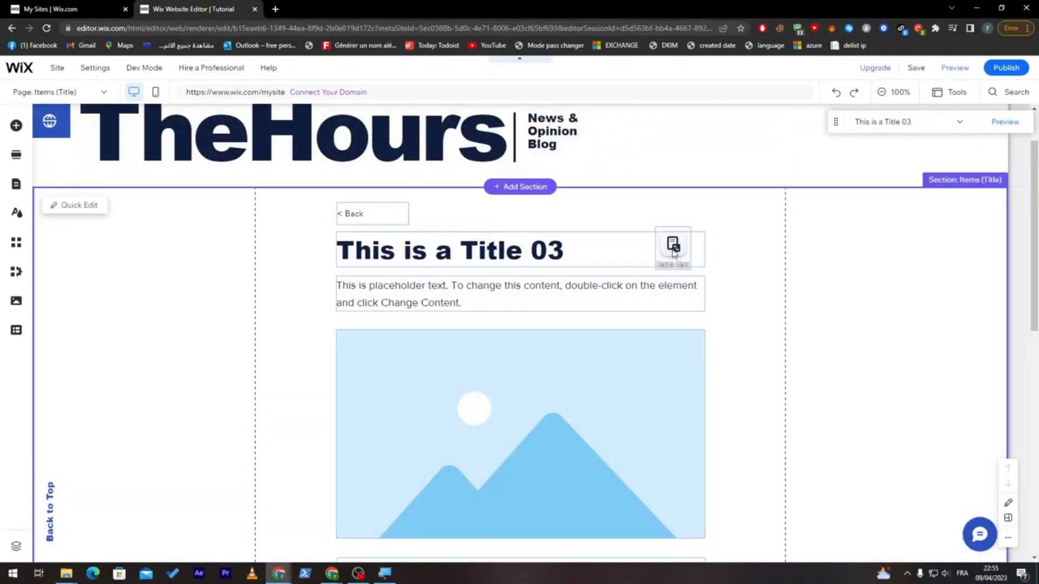
left_click(673, 248)
left_click(681, 209)
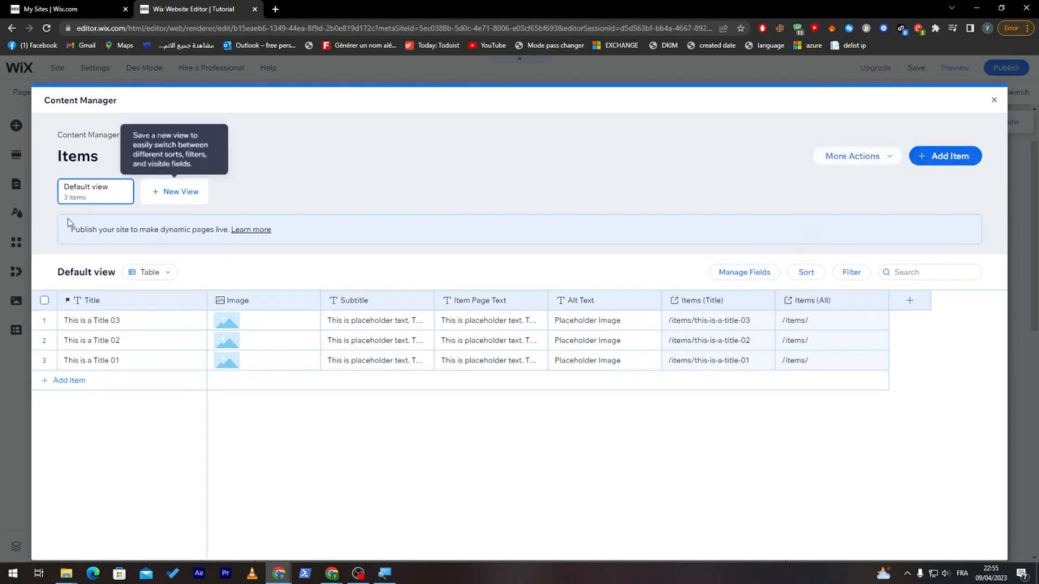
left_click(44, 300)
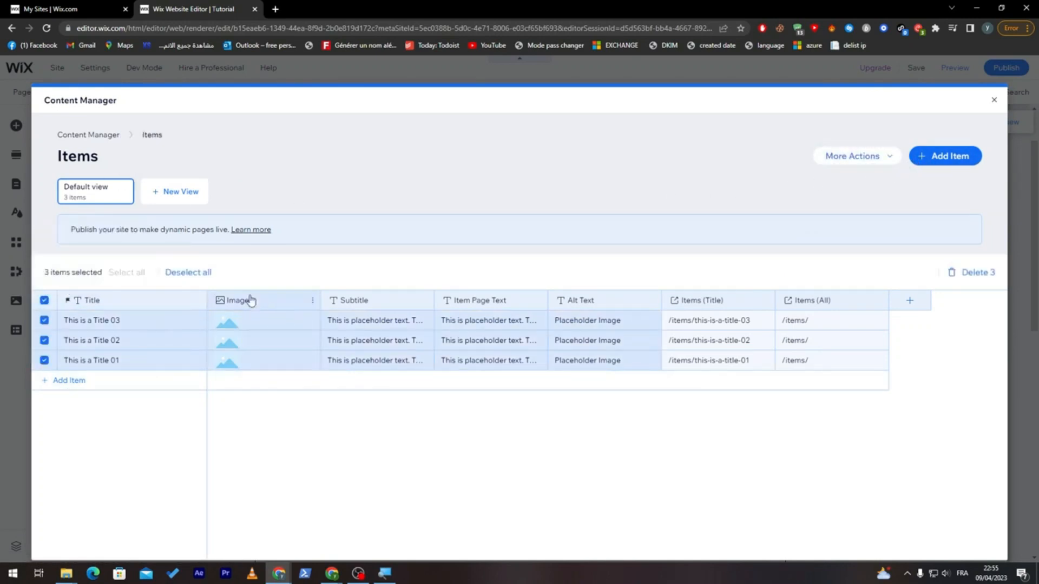
left_click(995, 271)
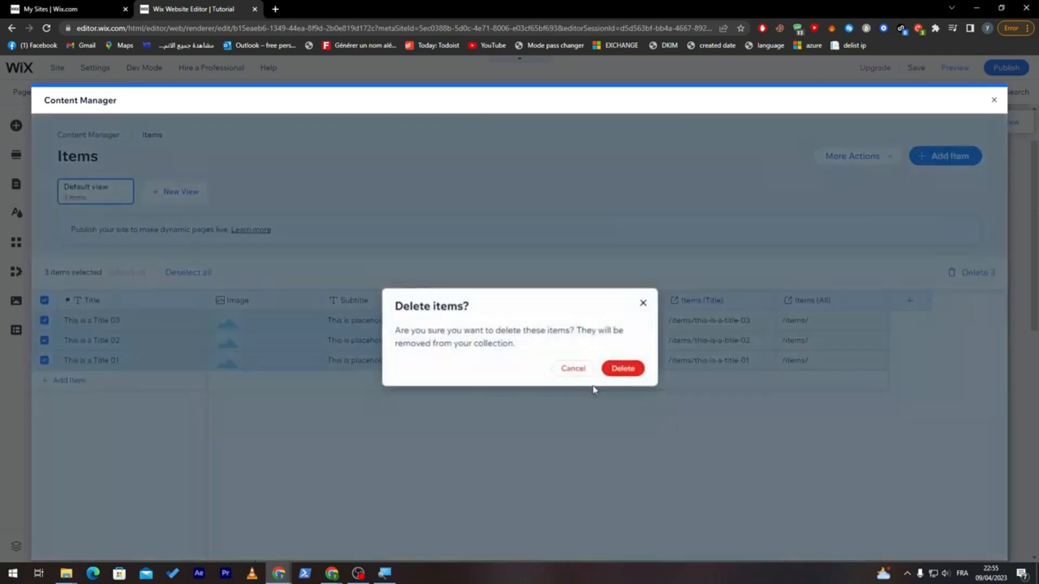
left_click(622, 367)
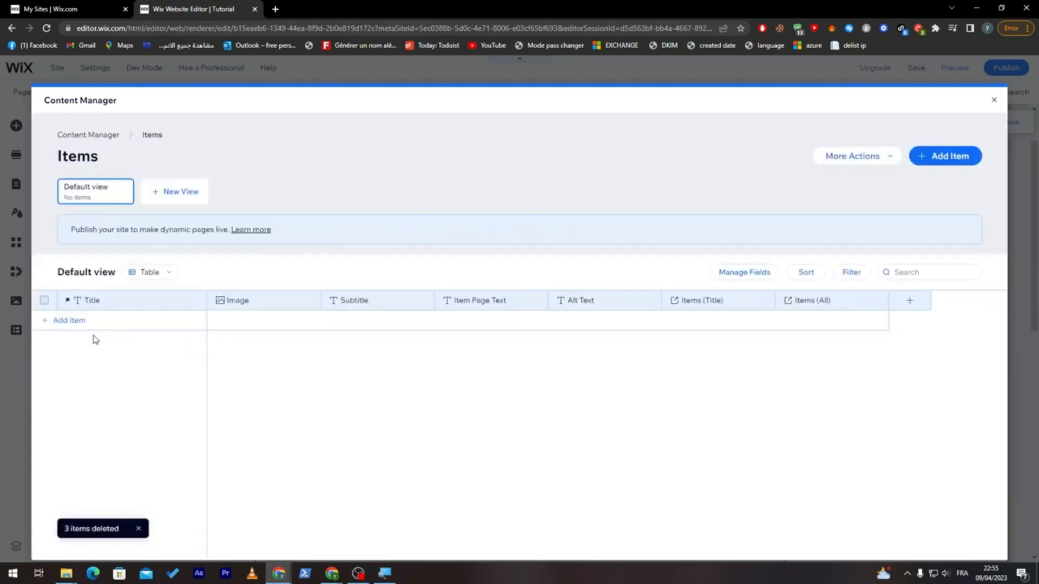
- Add an item titled Contact Loly to the Items collection and open its content form
left_click(52, 322)
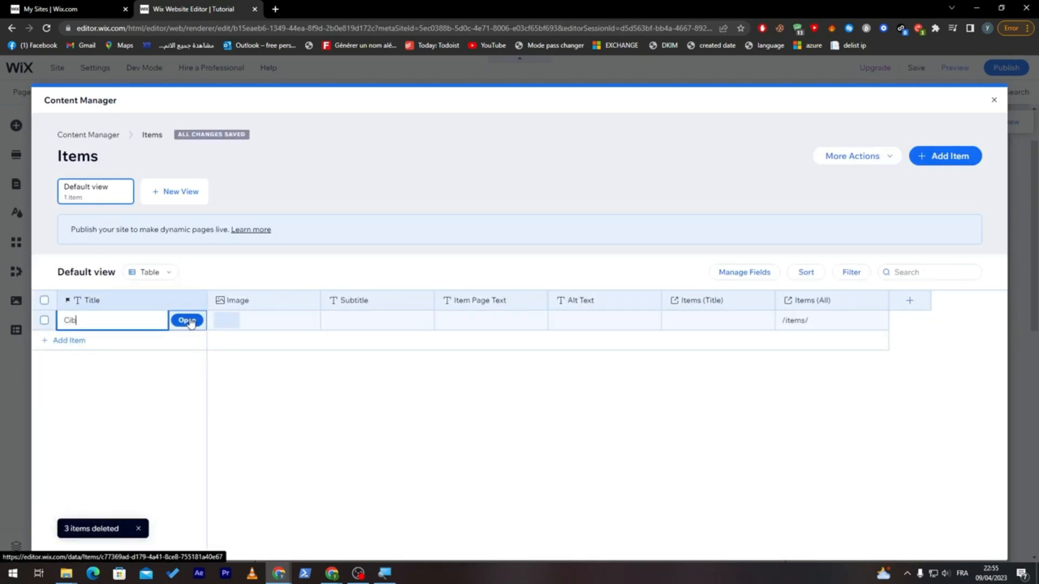
type("Contact Loly")
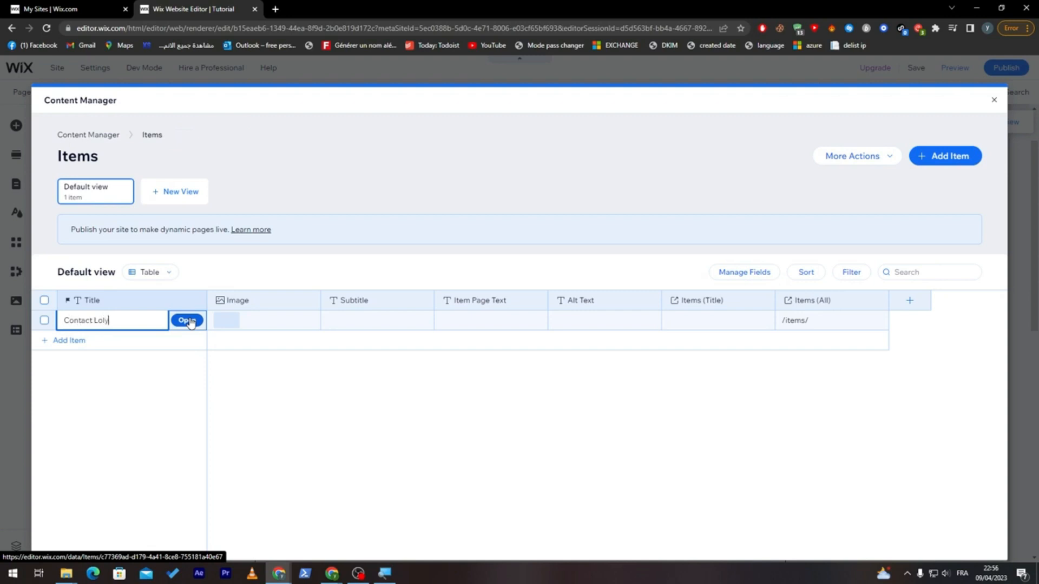
left_click(187, 321)
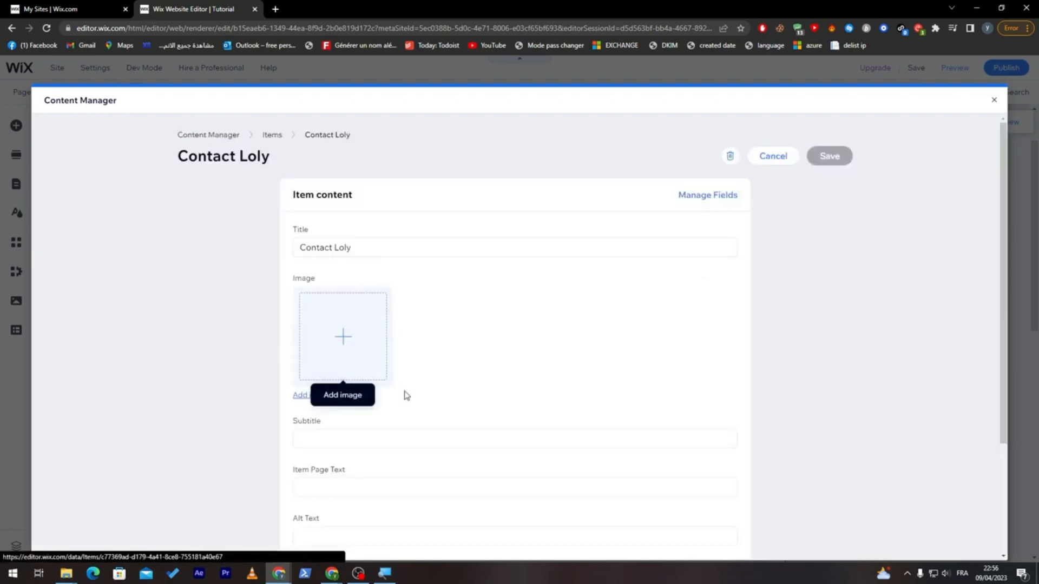
- Upload the cat photo from the Downloads folder and apply it as the Contact Loly item's image
scroll(532, 225, "down", 2)
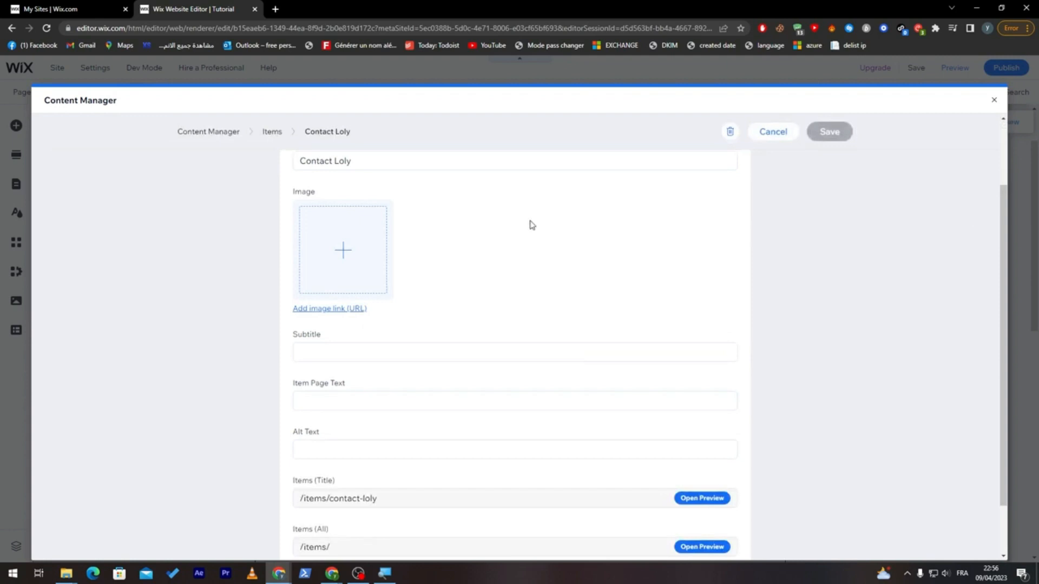
left_click(329, 267)
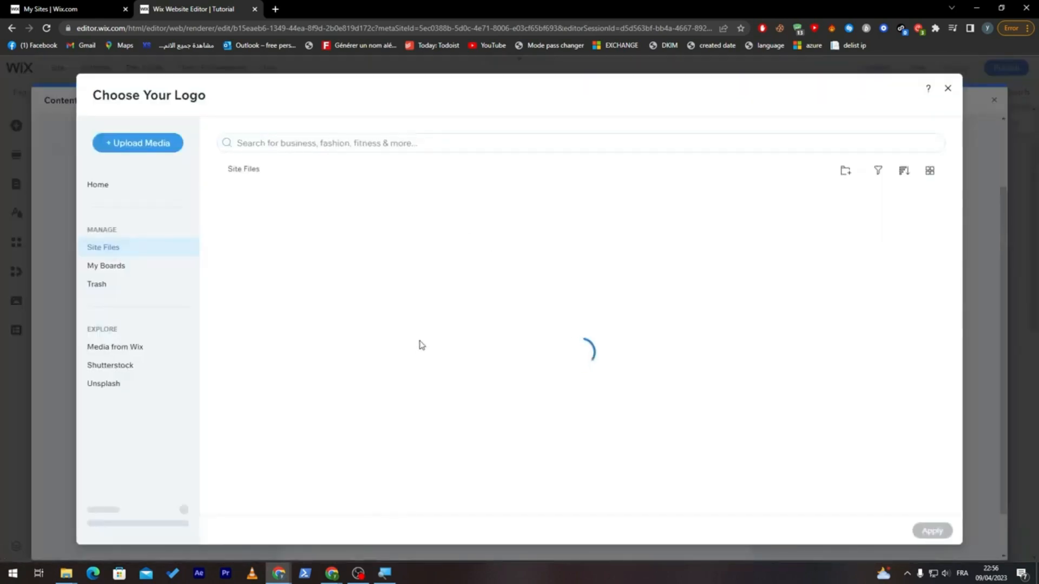
left_click_drag(566, 360, 594, 425)
left_click(593, 421)
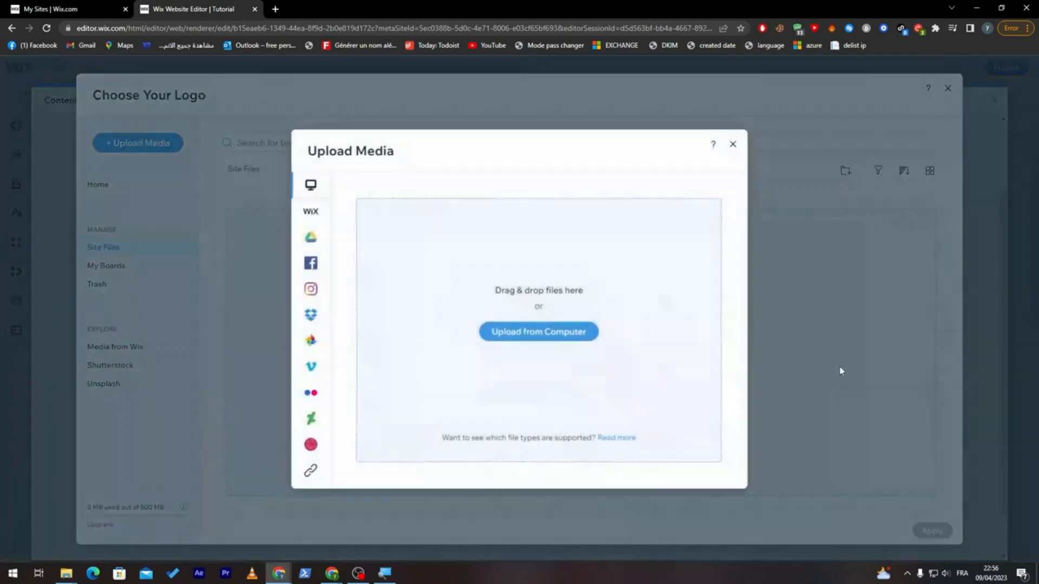
left_click(559, 330)
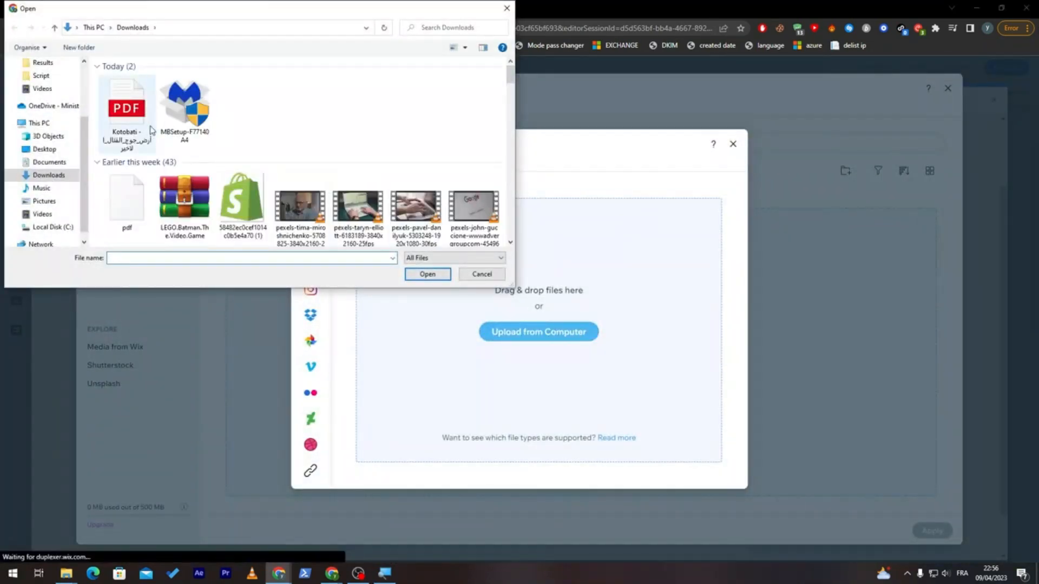
left_click_drag(510, 76, 510, 100)
double_click(473, 172)
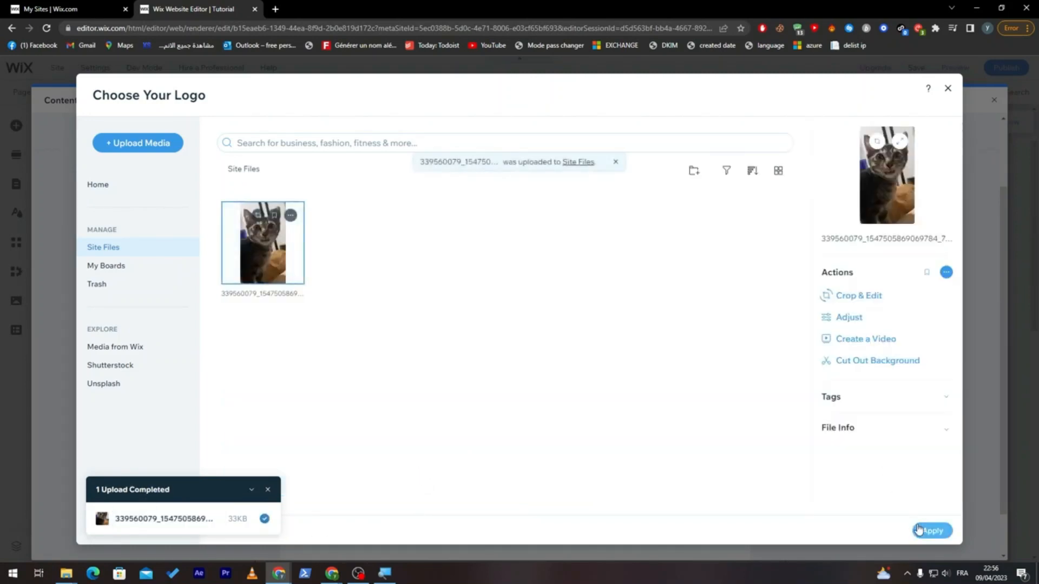
left_click(925, 534)
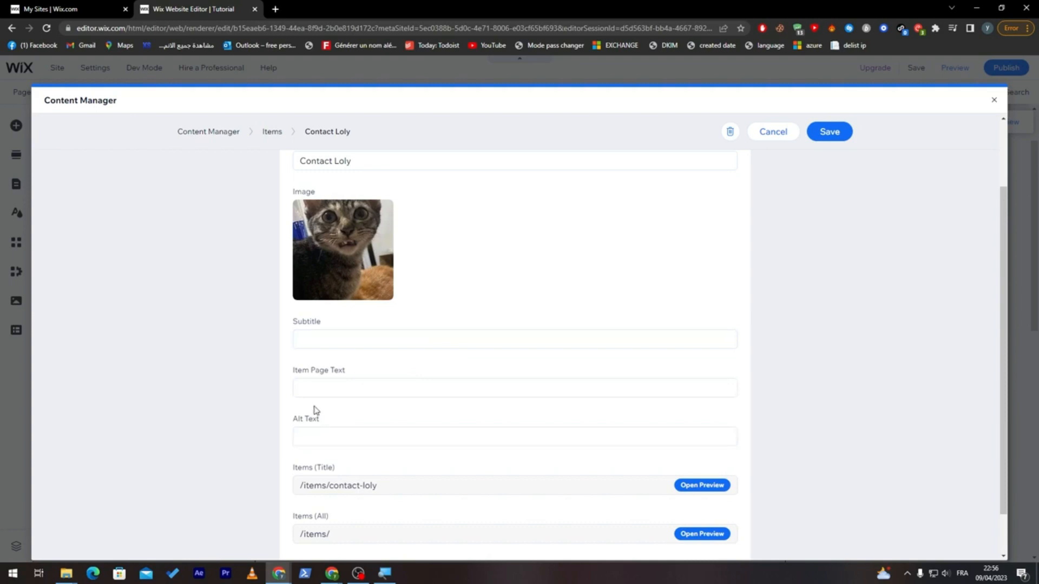
- Save the Contact Loly item with its image and close the Content Manager
scroll(989, 344, "down", 2)
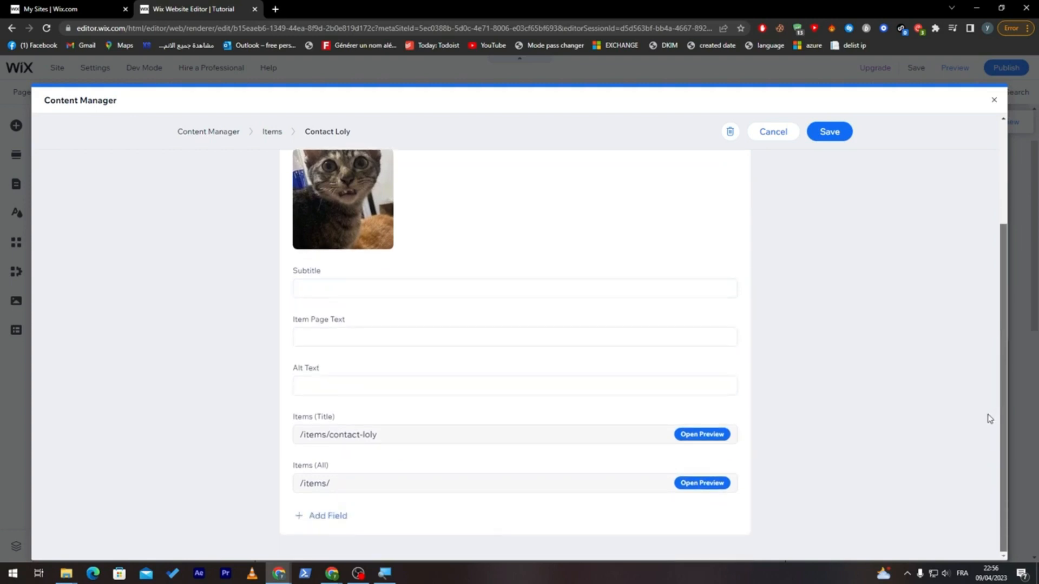
left_click(839, 135)
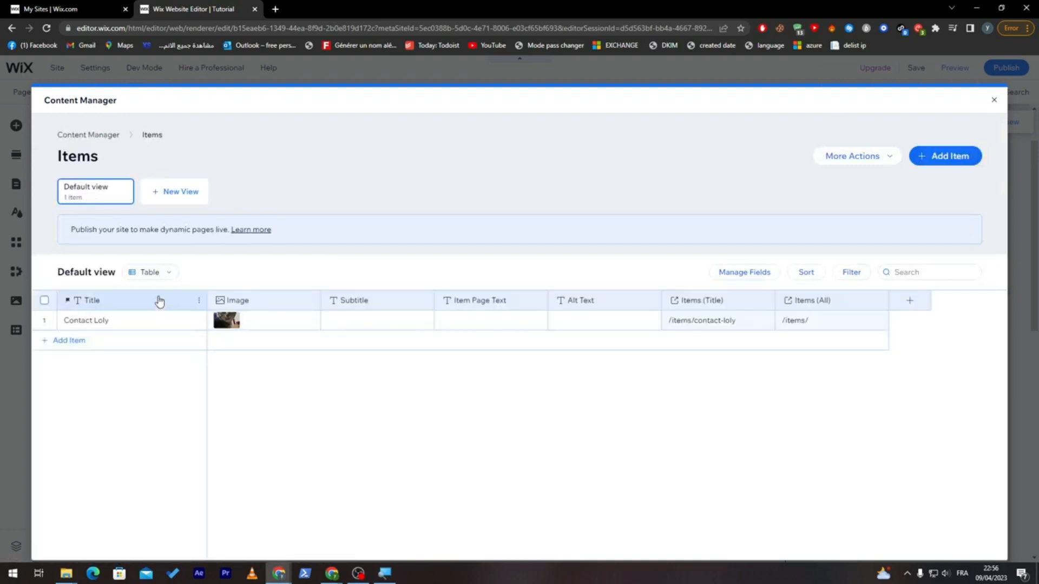
mouse_move(149, 326)
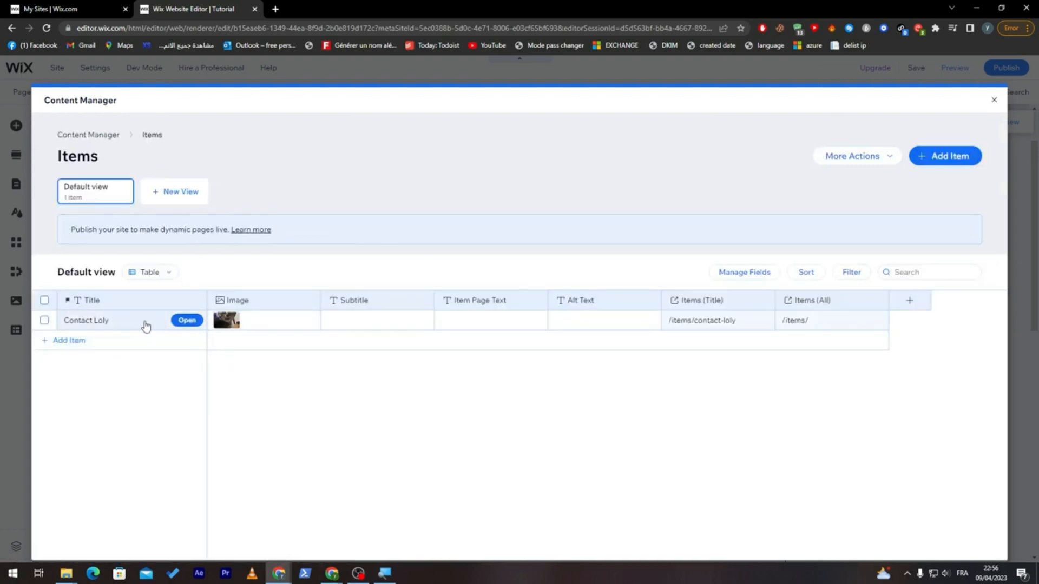
left_click(993, 103)
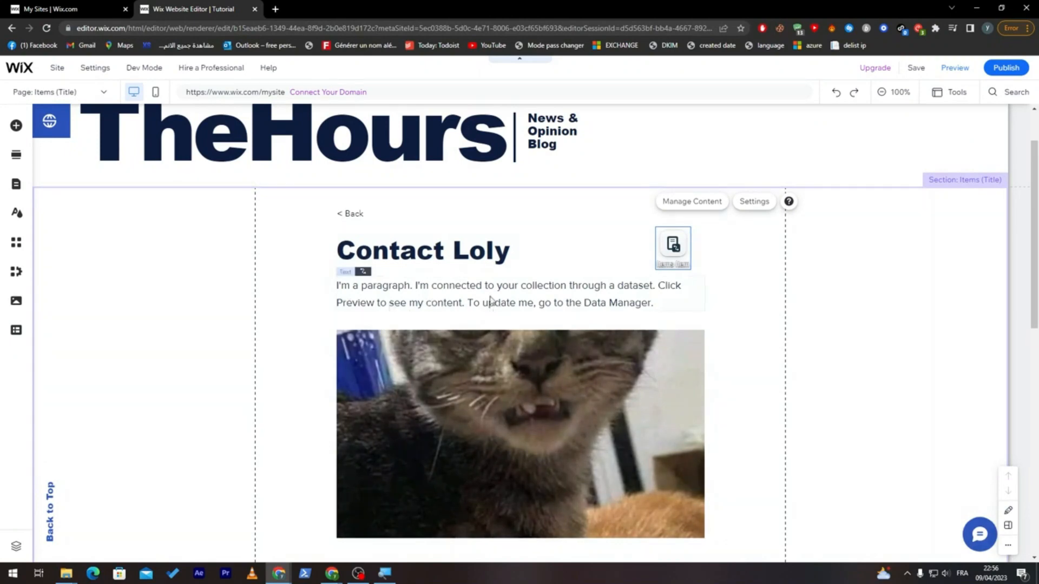
- Review the Contact Loly dynamic page down to its item navigation, and reopen the Items collection to view its additional actions
scroll(1024, 389, "down", 5)
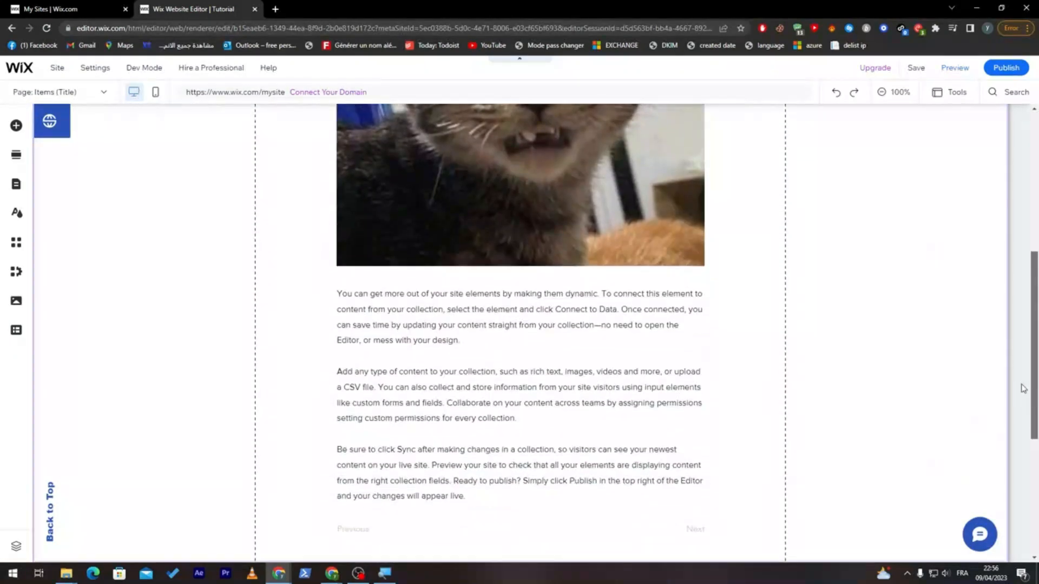
scroll(1023, 388, "down", 3)
scroll(1018, 395, "up", 3)
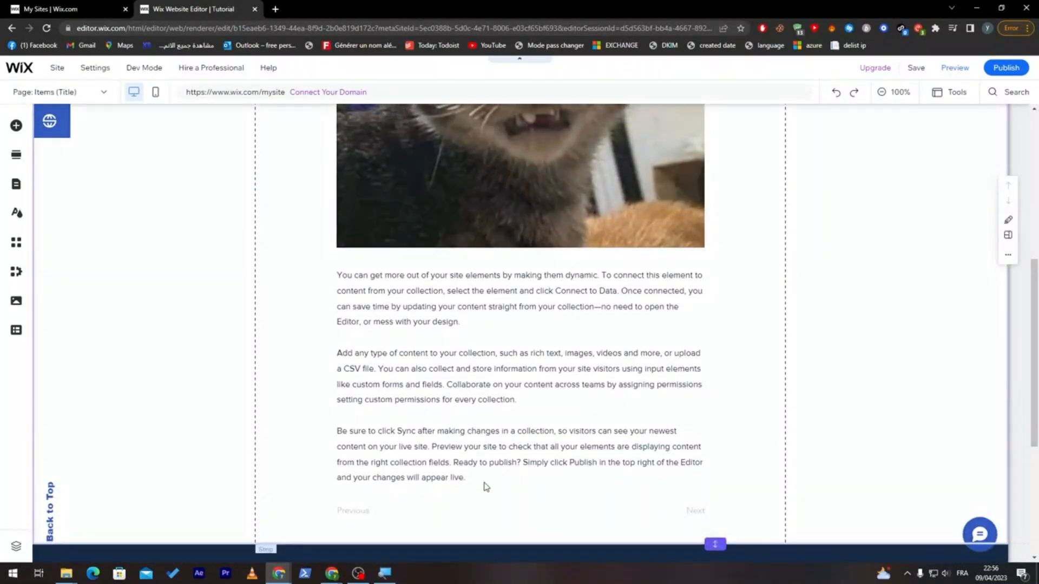
scroll(1035, 289, "up", 4)
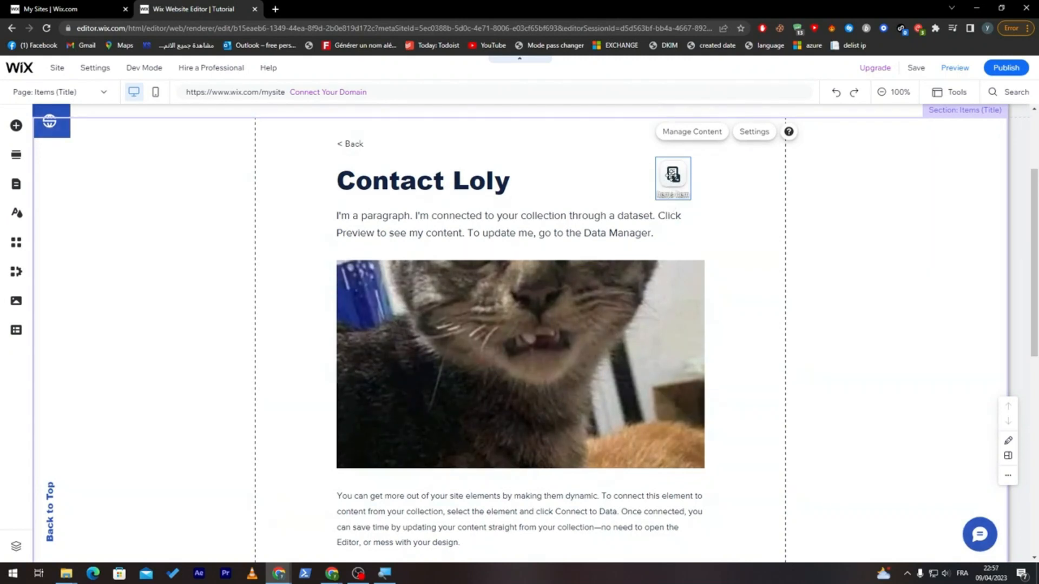
double_click(672, 174)
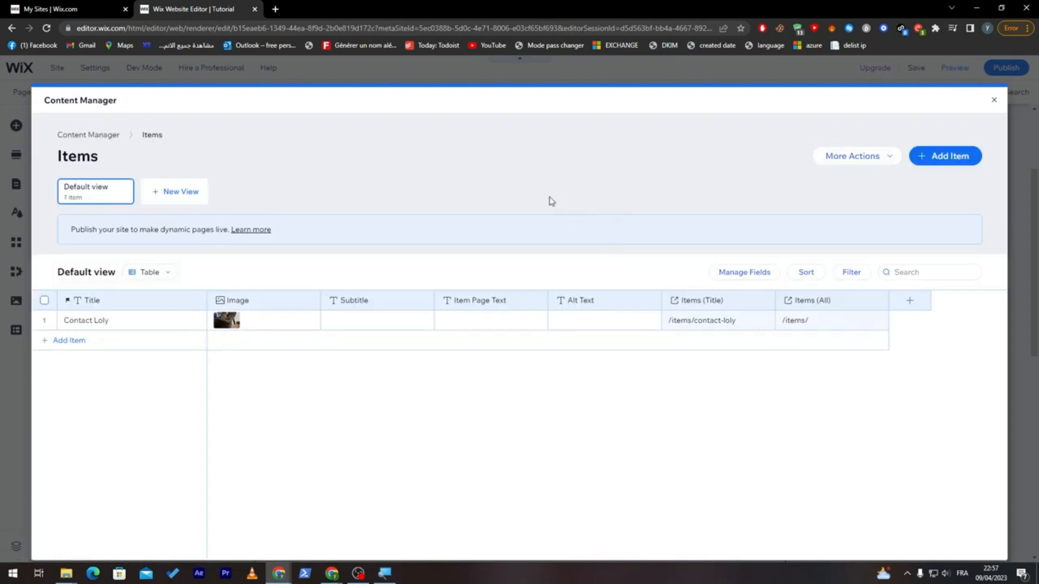
left_click(592, 423)
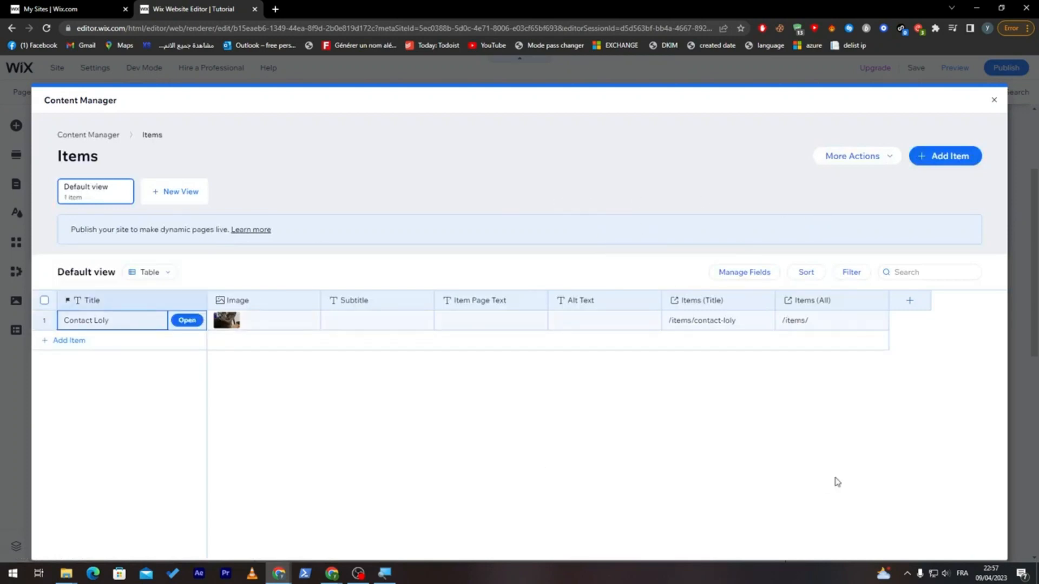
left_click(858, 157)
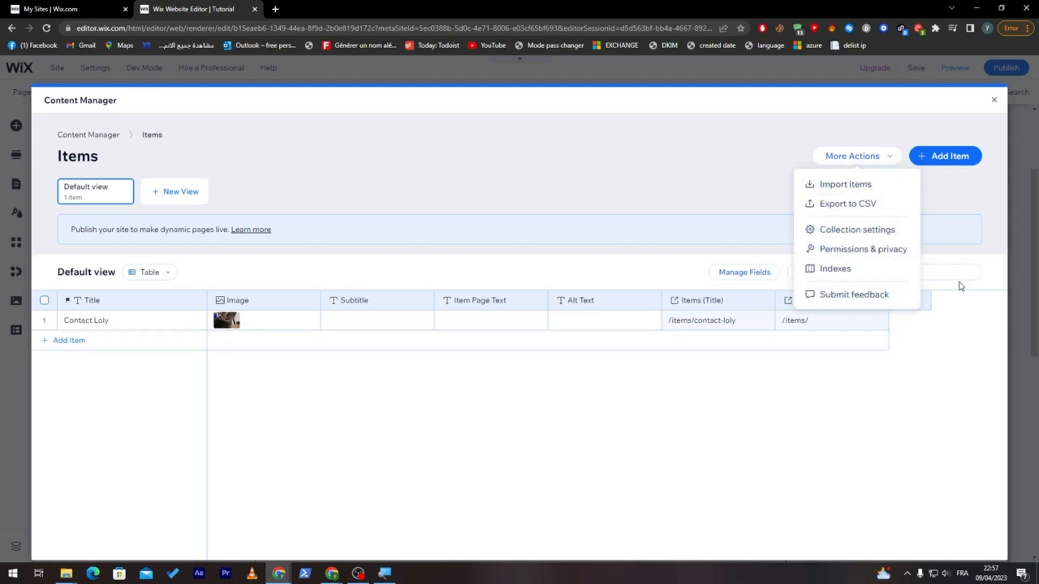
- Create a new Rich Content field in the Items collection with the help text Contact loly
left_click(835, 403)
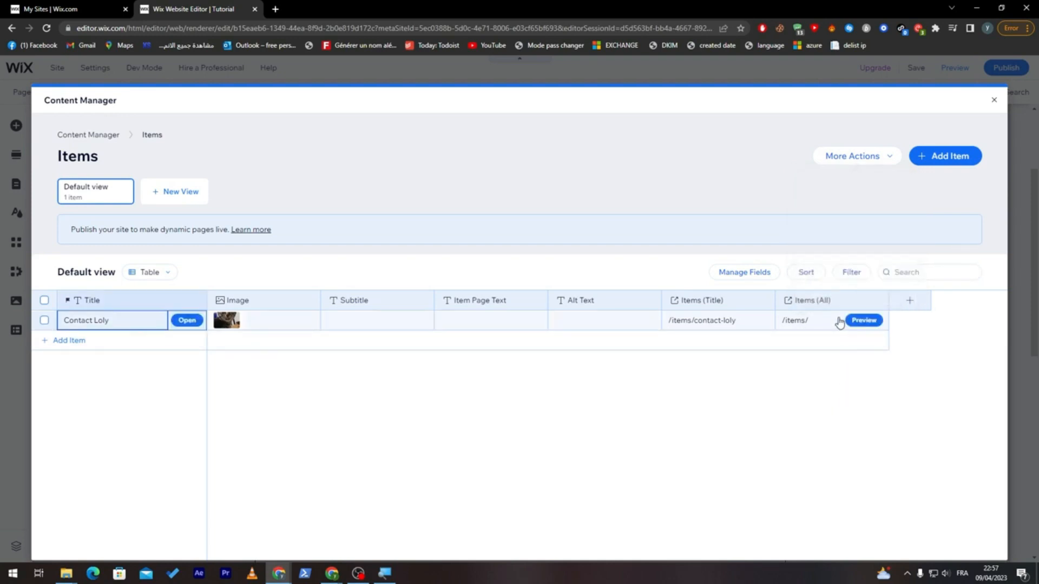
left_click(920, 303)
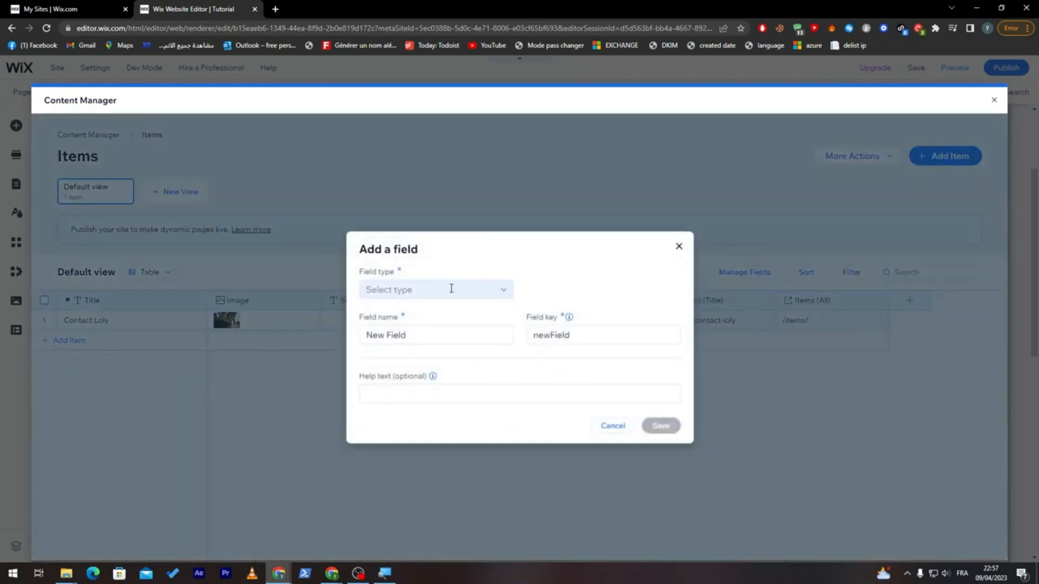
left_click(501, 290)
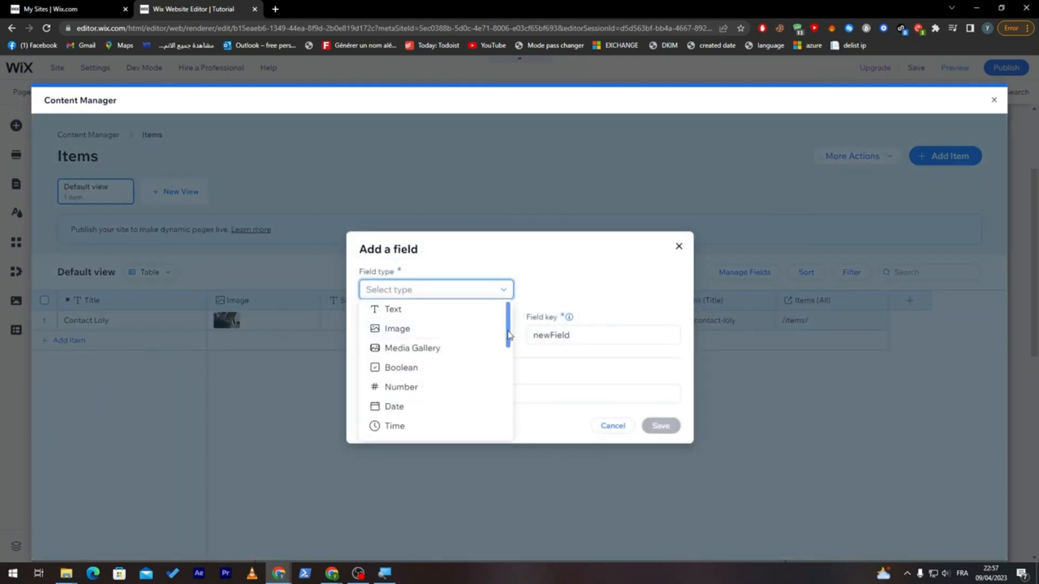
scroll(514, 333, "down", 3)
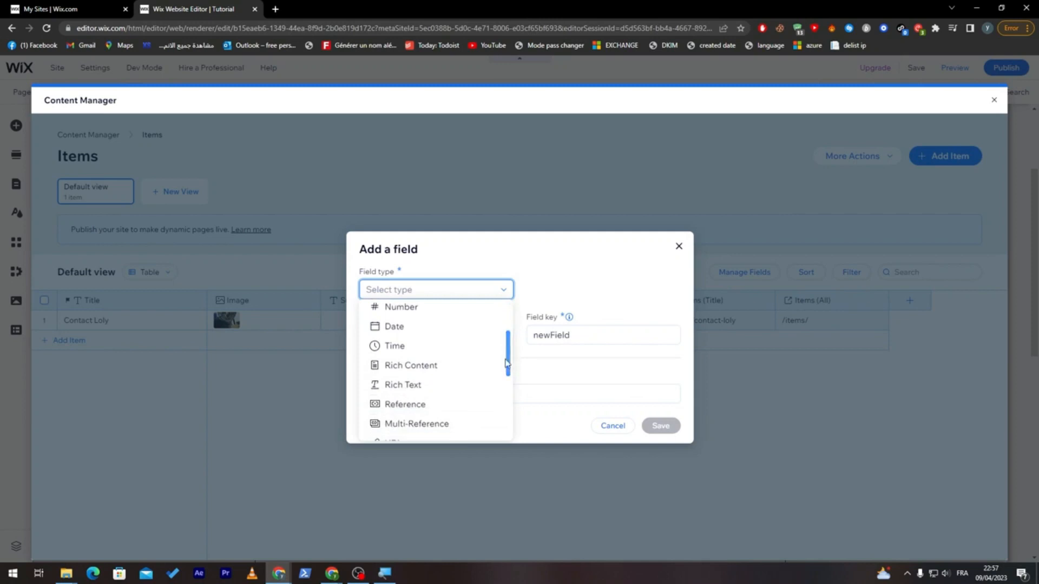
left_click(412, 367)
left_click(434, 396)
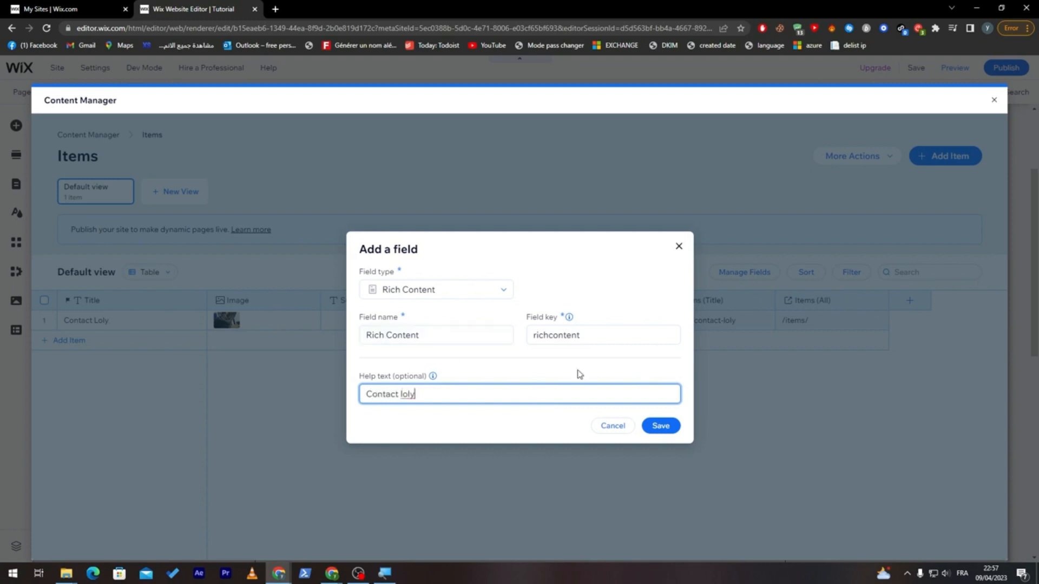
- Name the new Rich Content field LOLY, set its field key to LOPE, and save it
double_click(557, 335)
left_click_drag(557, 335, 499, 343)
type("LOLY")
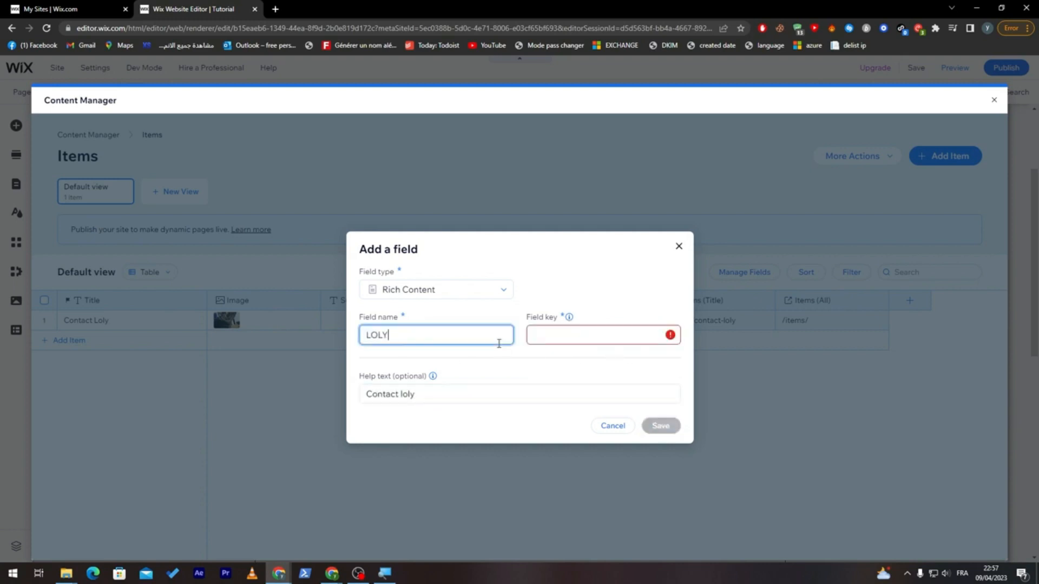
left_click(536, 336)
type("LOPE")
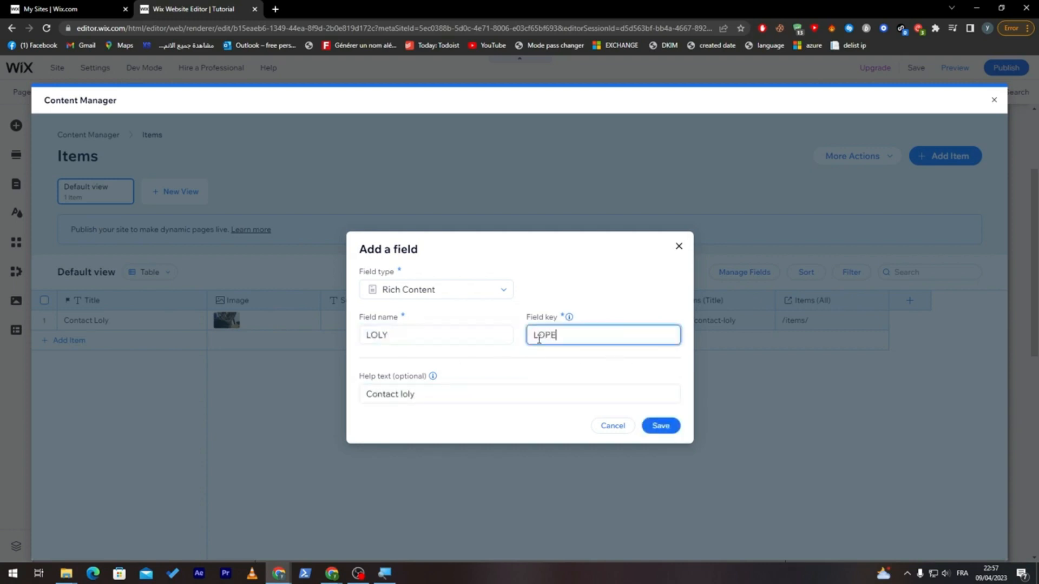
left_click(661, 426)
- Fill the Contact Loly item's LOLY cell with "Contact of loly is" and an Email line containing the contact's address, and close the Content Manager
left_click(939, 322)
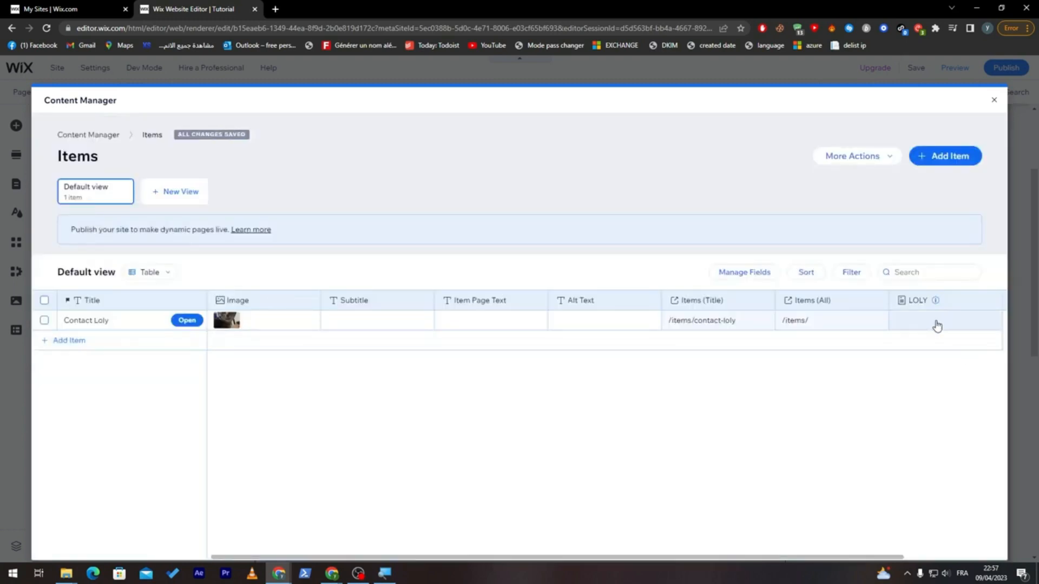
left_click(927, 321)
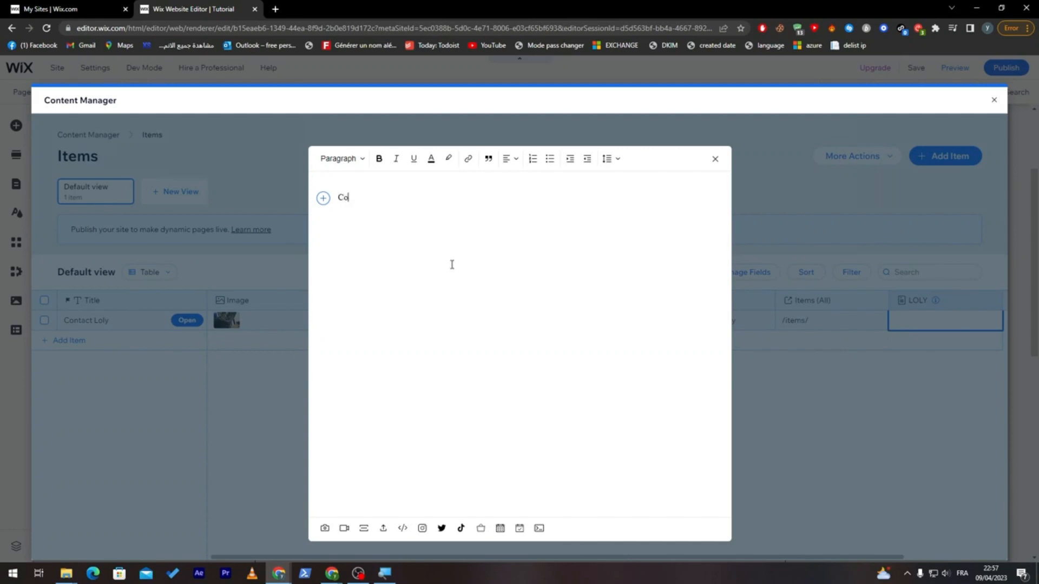
type("Contact of loly is")
key("Return")
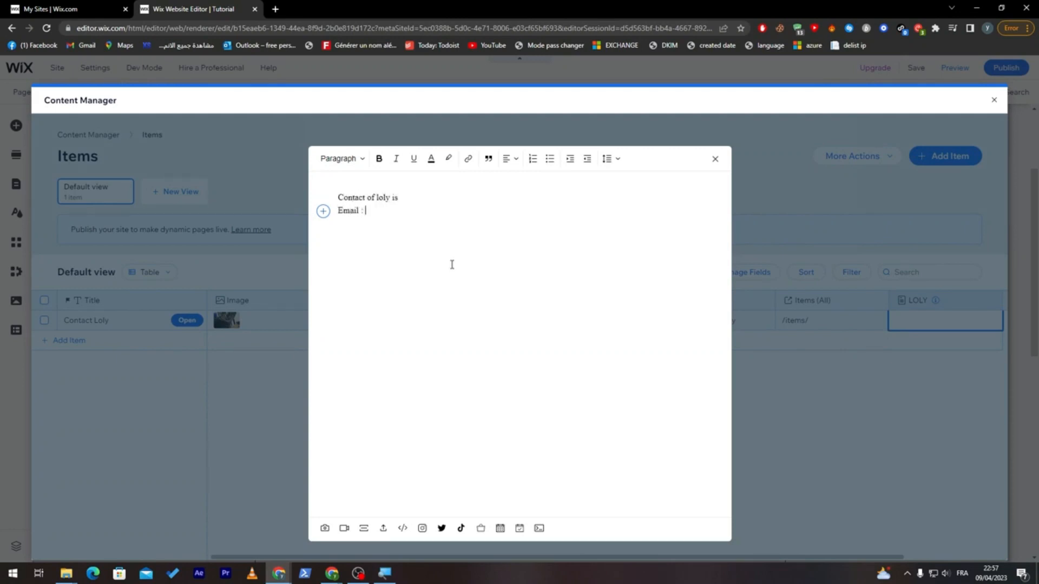
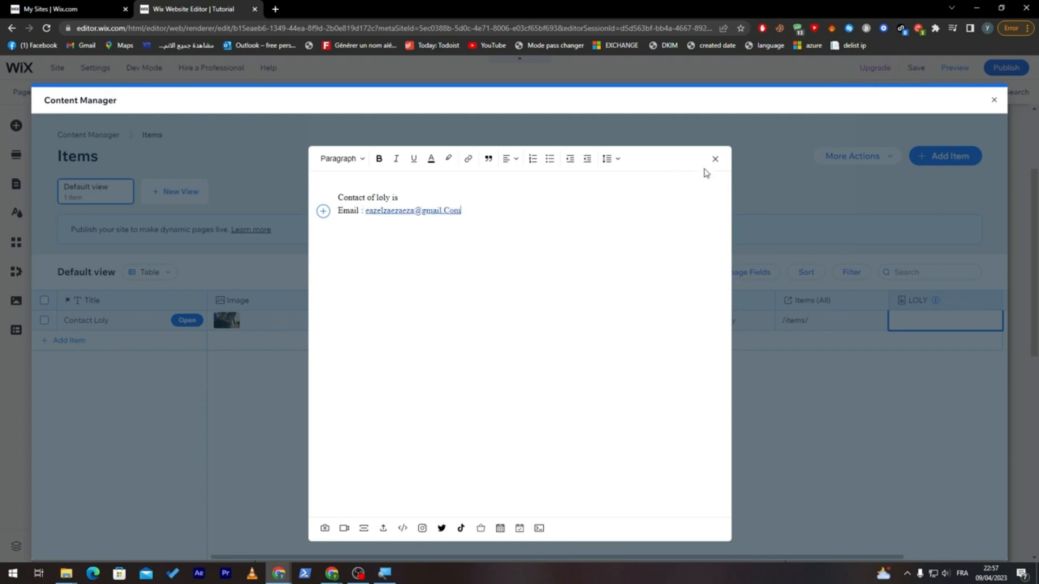
left_click(715, 158)
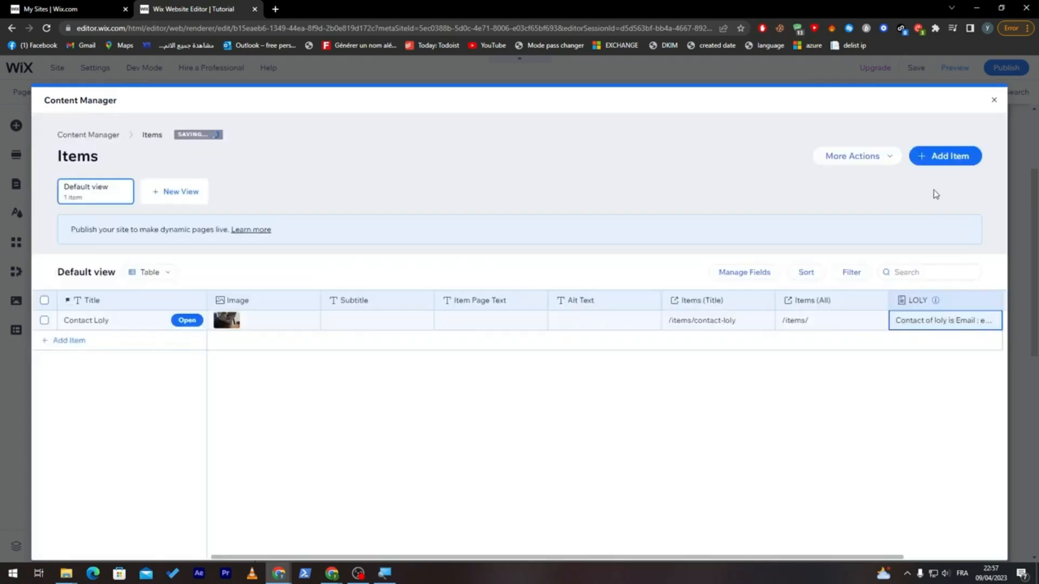
left_click(994, 101)
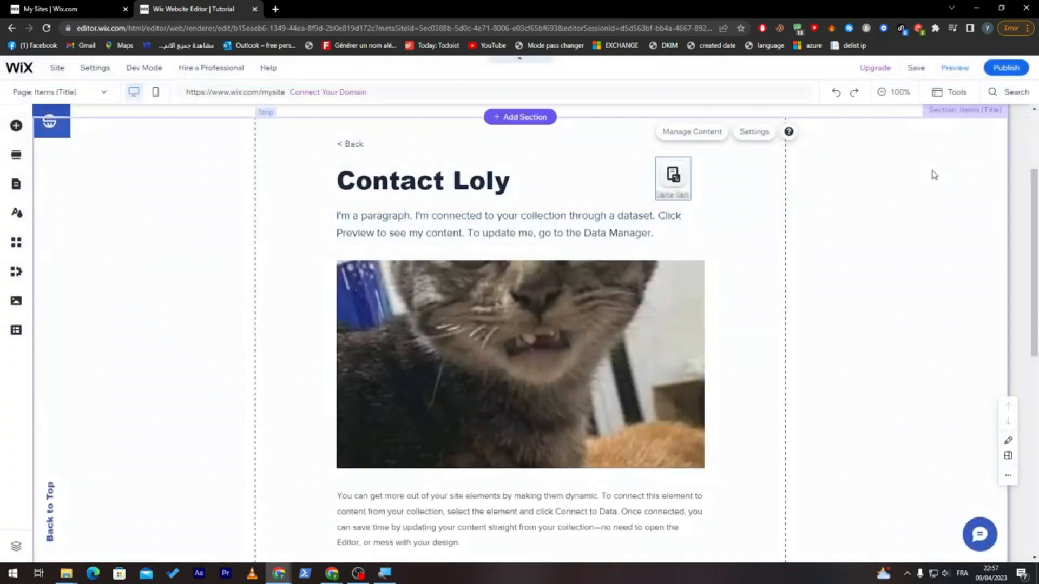
- Reload the editor and review the Contact Loly content on the Items (Title) dynamic page
mouse_move(1034, 242)
left_mouse_down()
mouse_move(1037, 366)
mouse_move(1032, 229)
left_mouse_up()
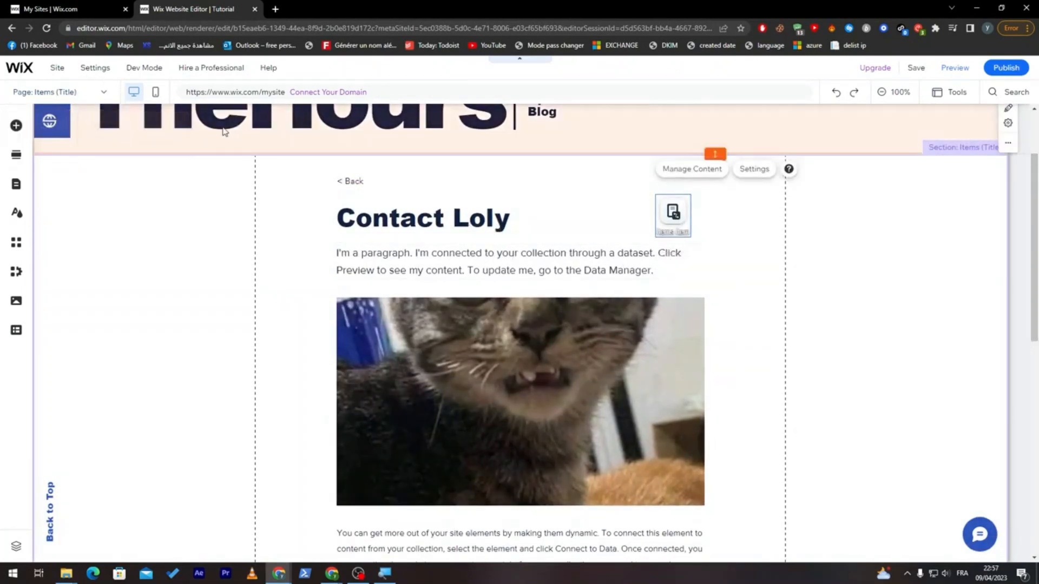
left_click(46, 29)
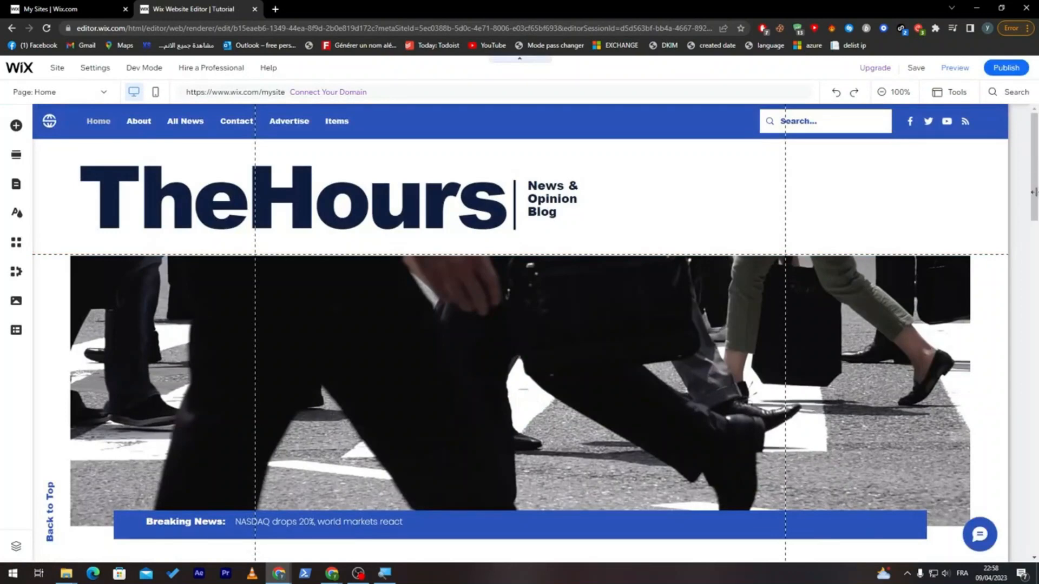
left_click_drag(1034, 192, 1031, 160)
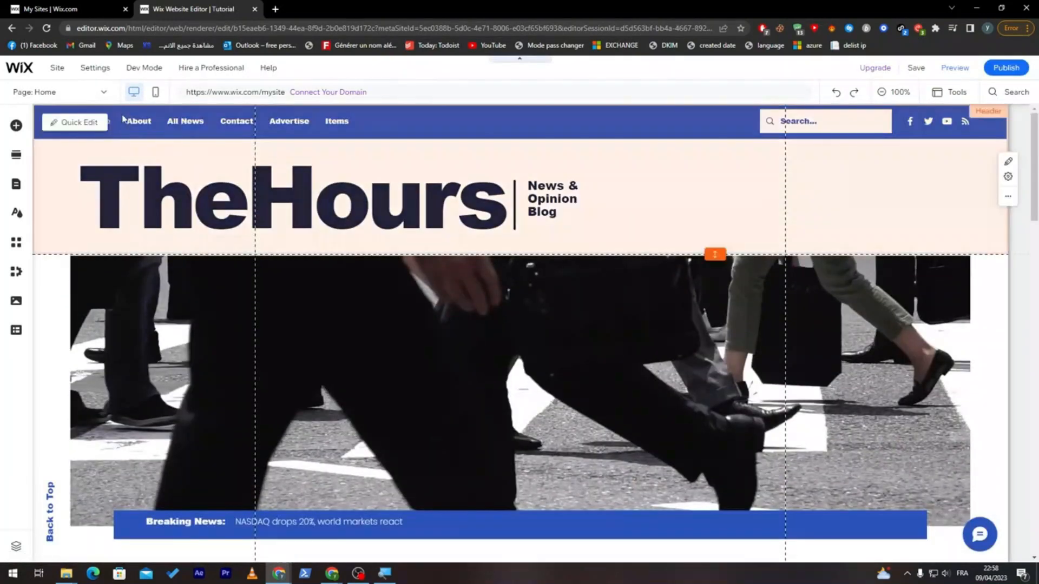
left_click(75, 93)
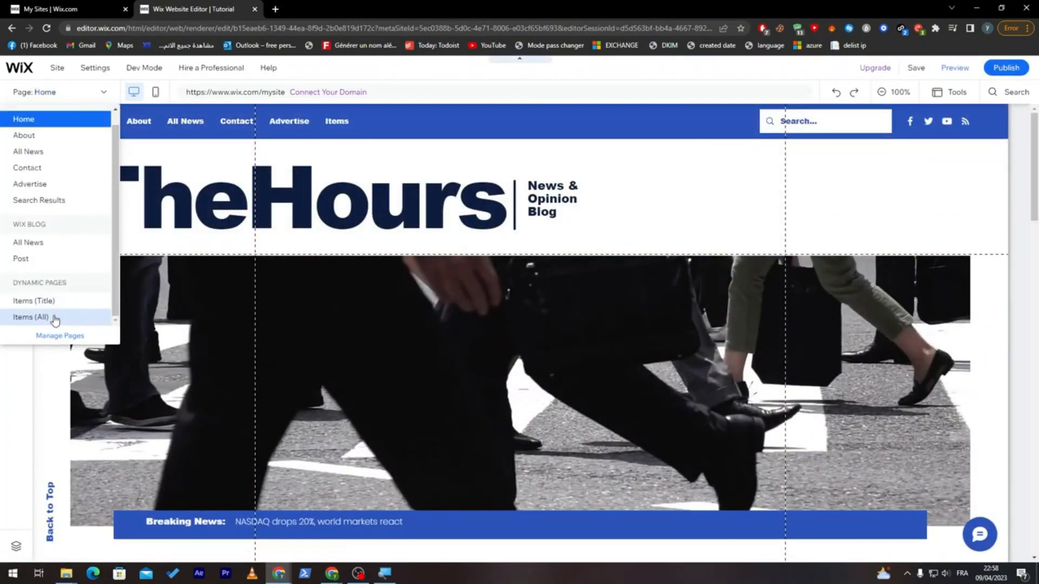
left_click(48, 301)
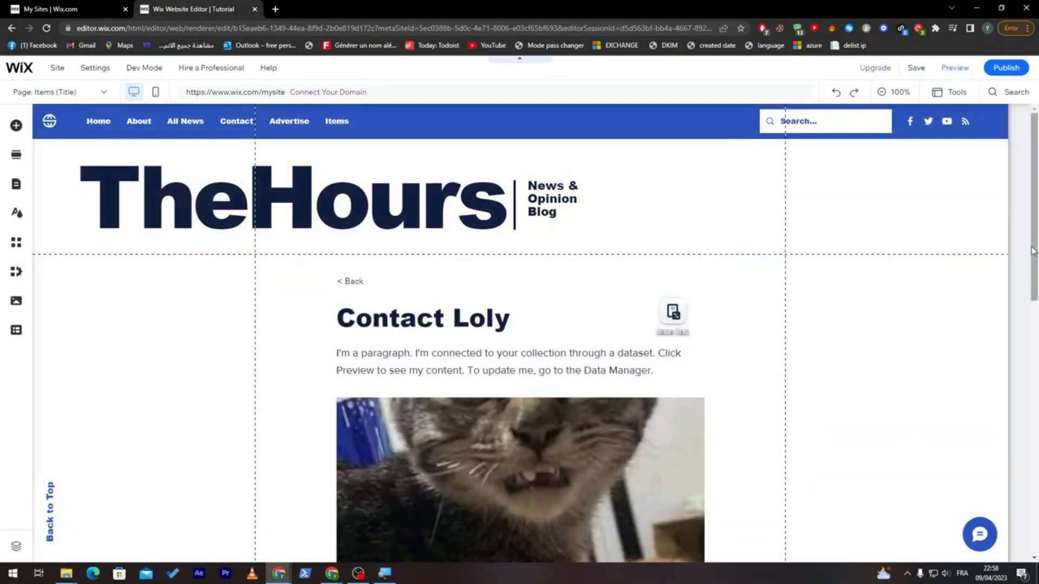
left_click_drag(1034, 251, 1035, 311)
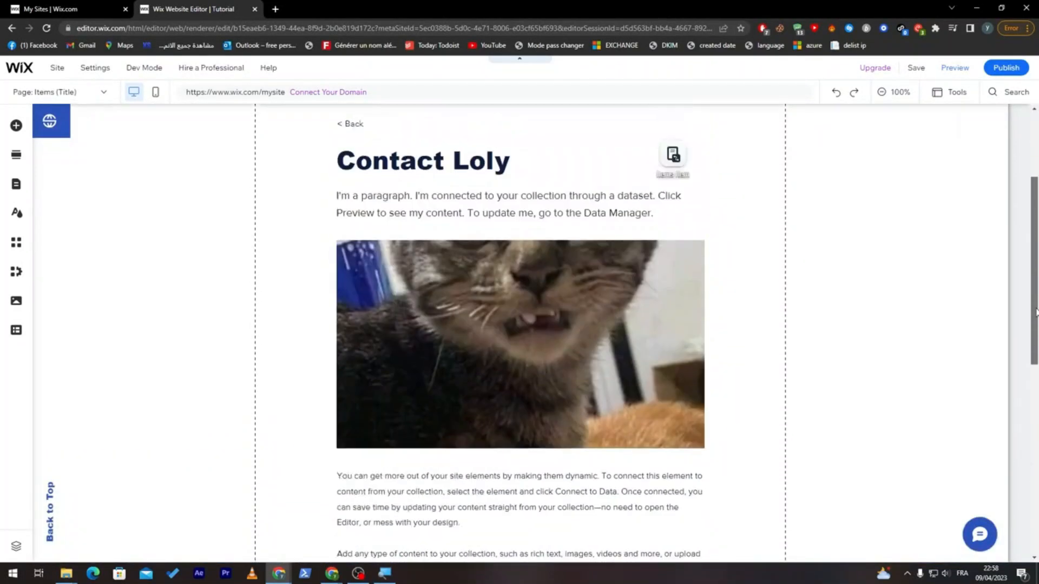
scroll(508, 323, "up", 1)
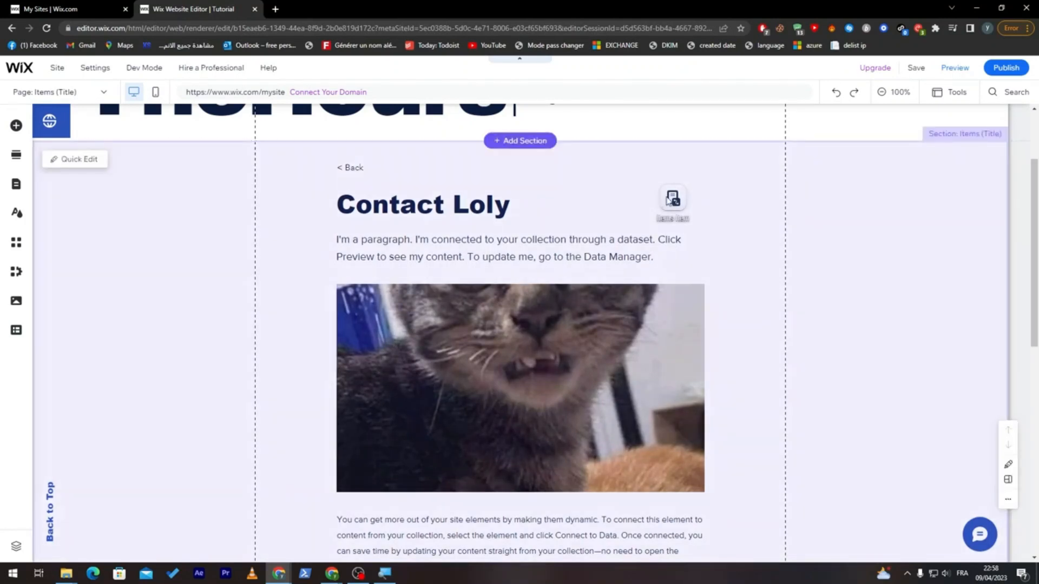
- Check the Items collection's content through the dynamic page's dataset and close the Content Manager
left_click(667, 198)
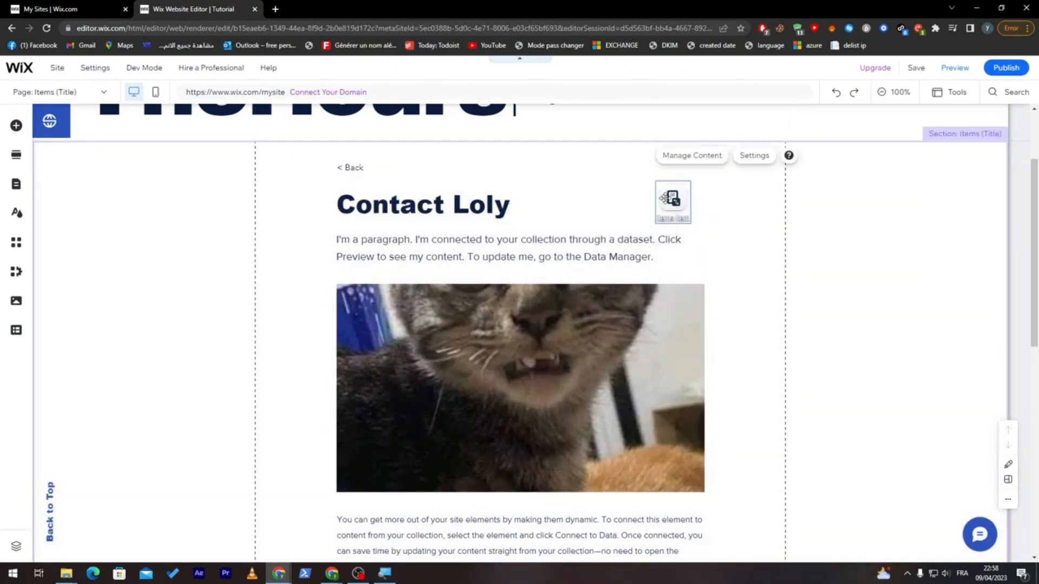
left_click(692, 156)
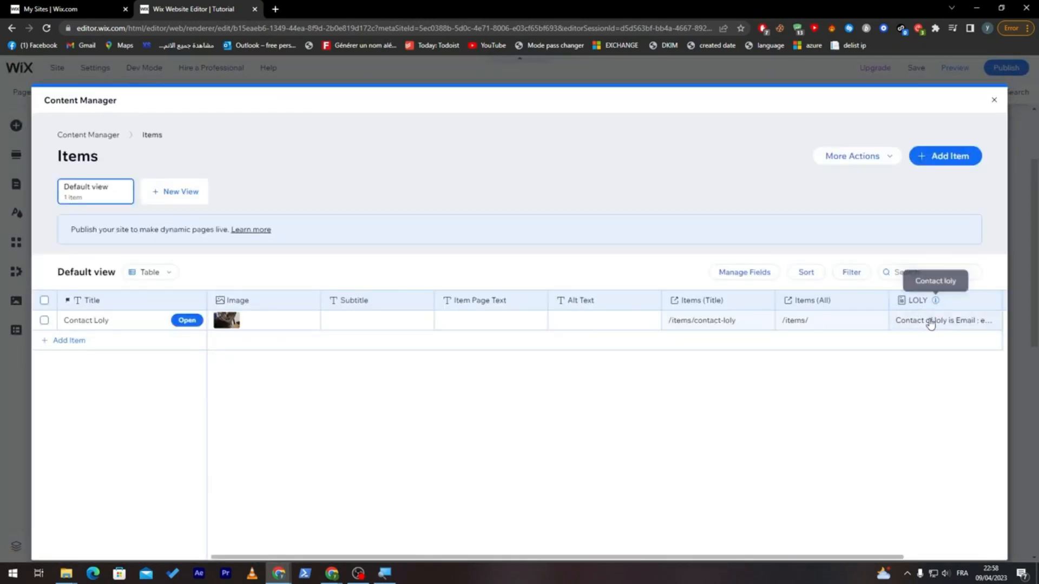
left_click(994, 100)
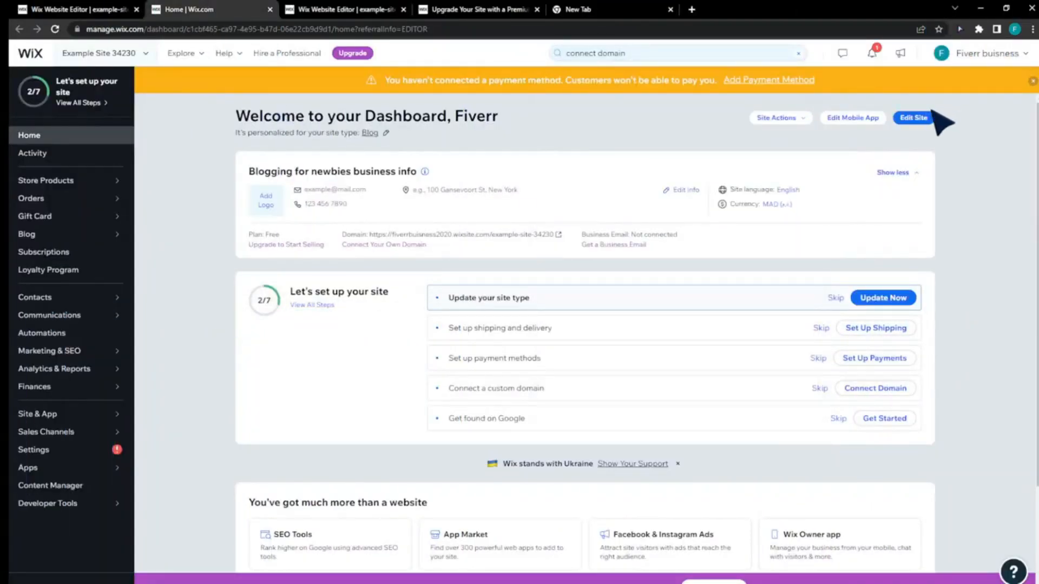
- Open the example blog site for editing and add a YouTube single video player to its Home page
left_click(929, 117)
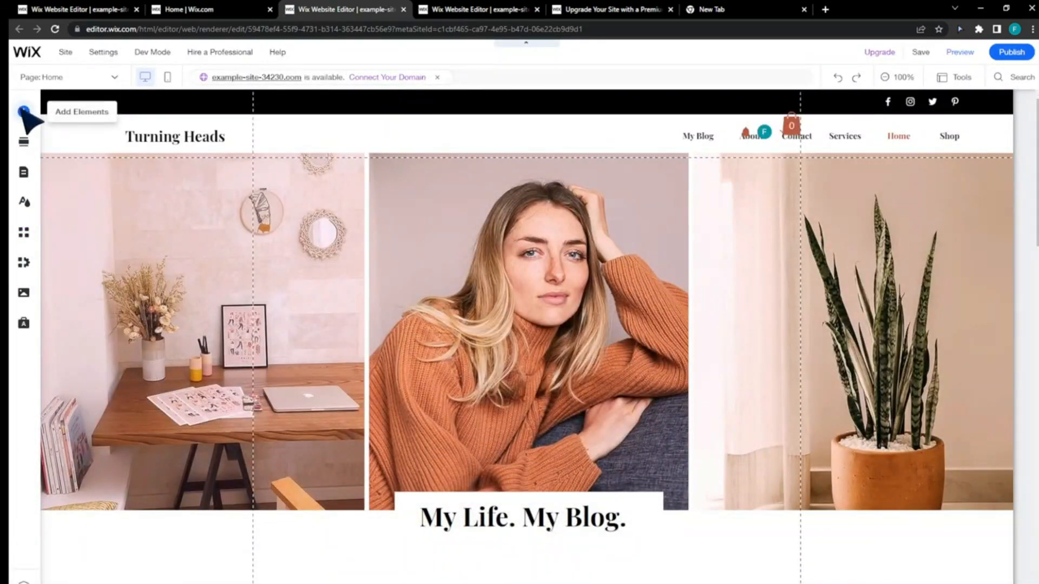
left_click(23, 111)
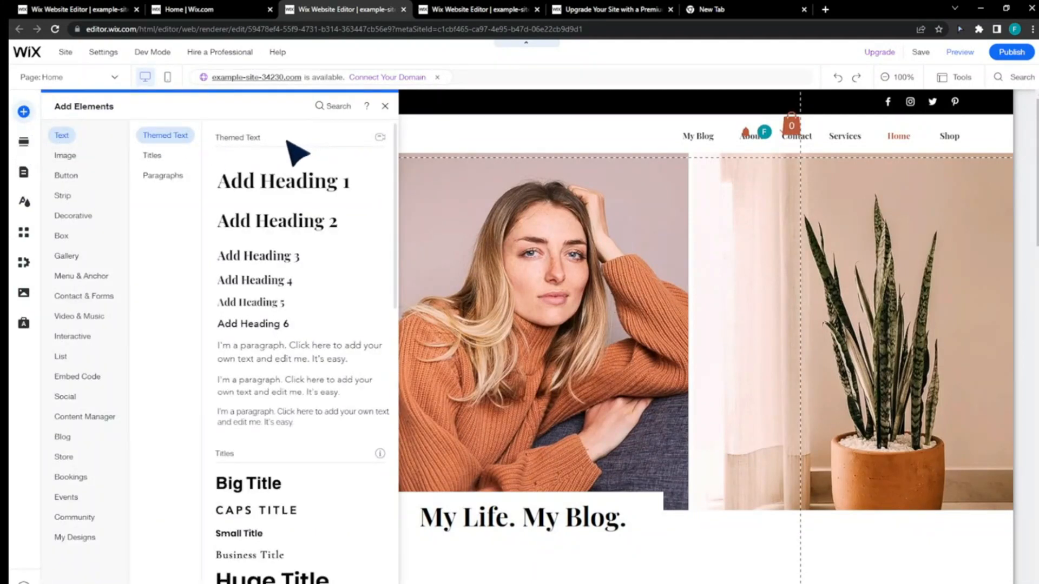
left_click(325, 110)
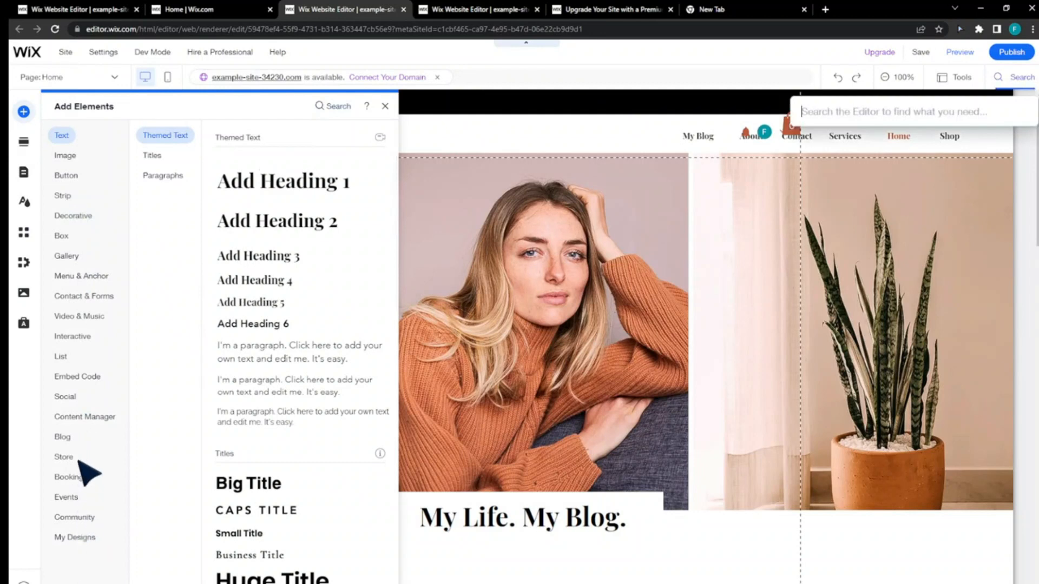
left_click(81, 316)
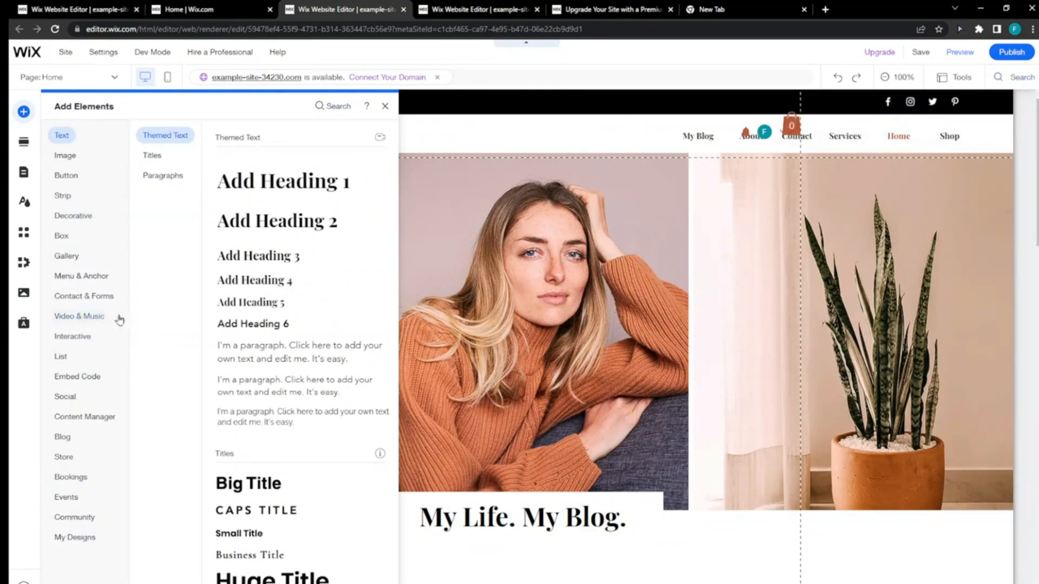
left_click(95, 322)
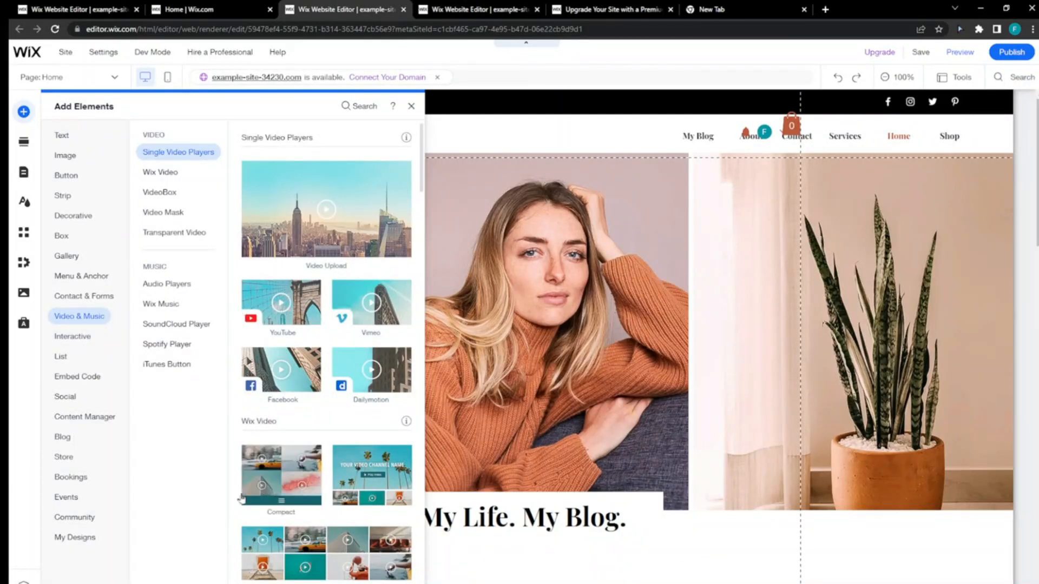
left_click(264, 305)
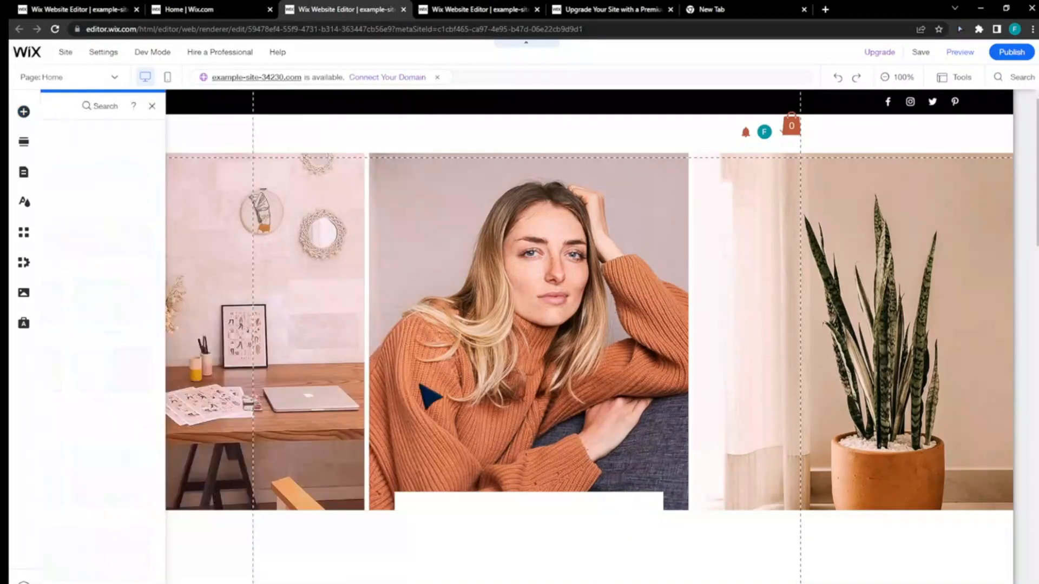
- Move the video player down to the start of the Blog Feed section, just under the My Life. My Blog. heading
left_click_drag(474, 341, 493, 412)
scroll(536, 357, "down", 3)
left_click_drag(536, 227, 520, 426)
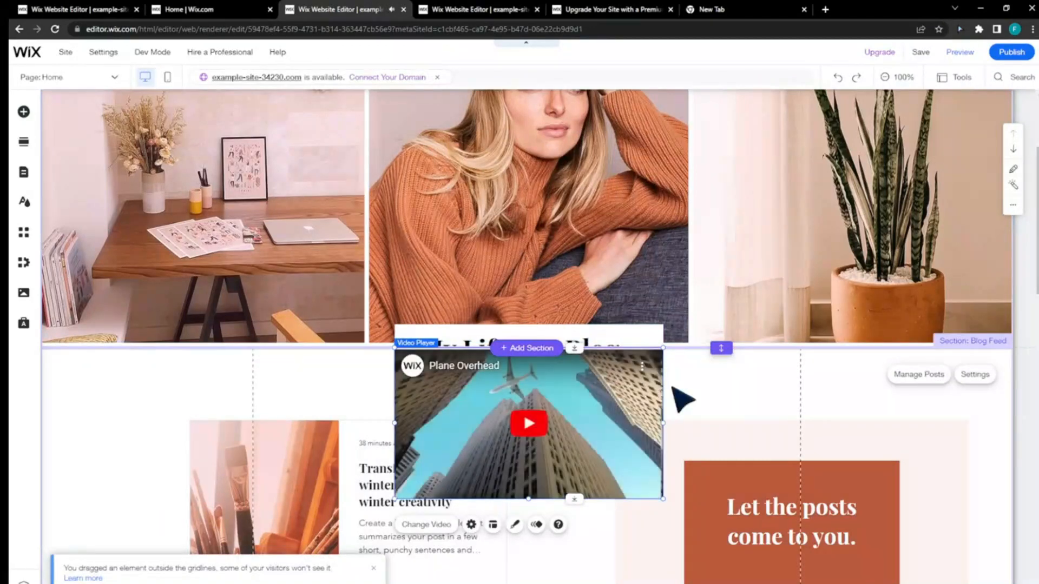
scroll(704, 396, "down", 2)
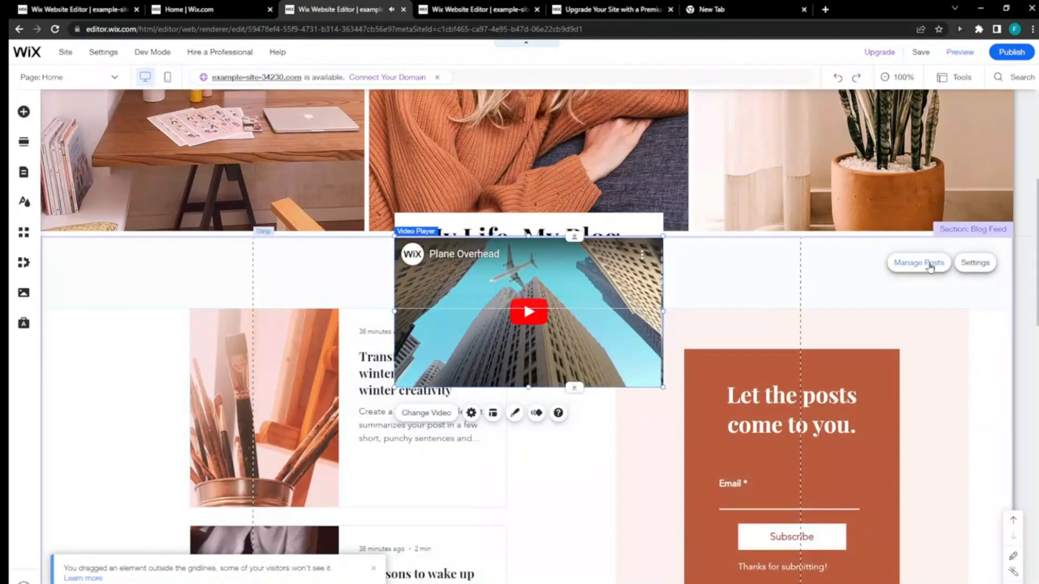
left_click(931, 265)
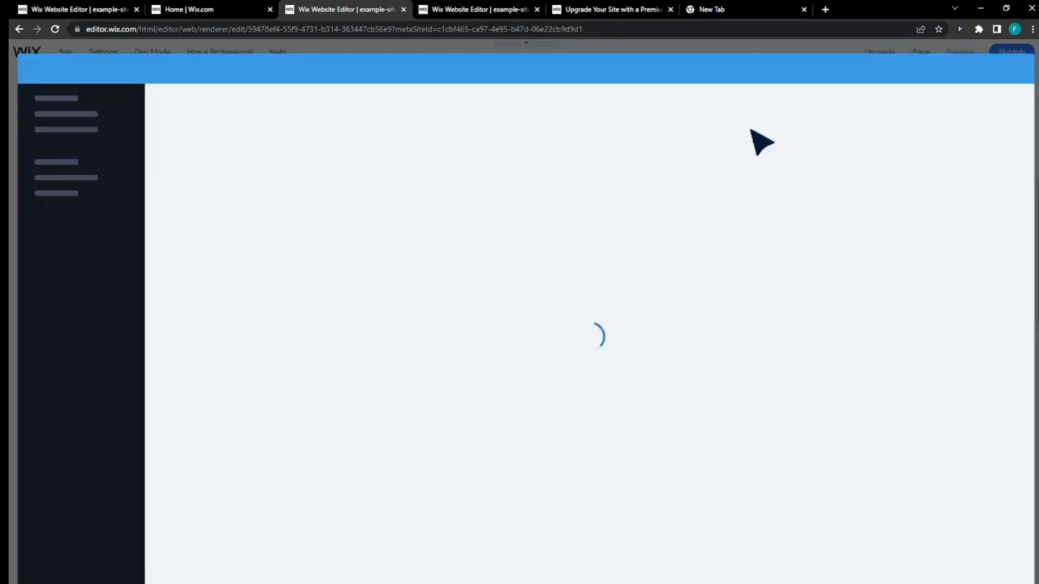
left_click(1014, 67)
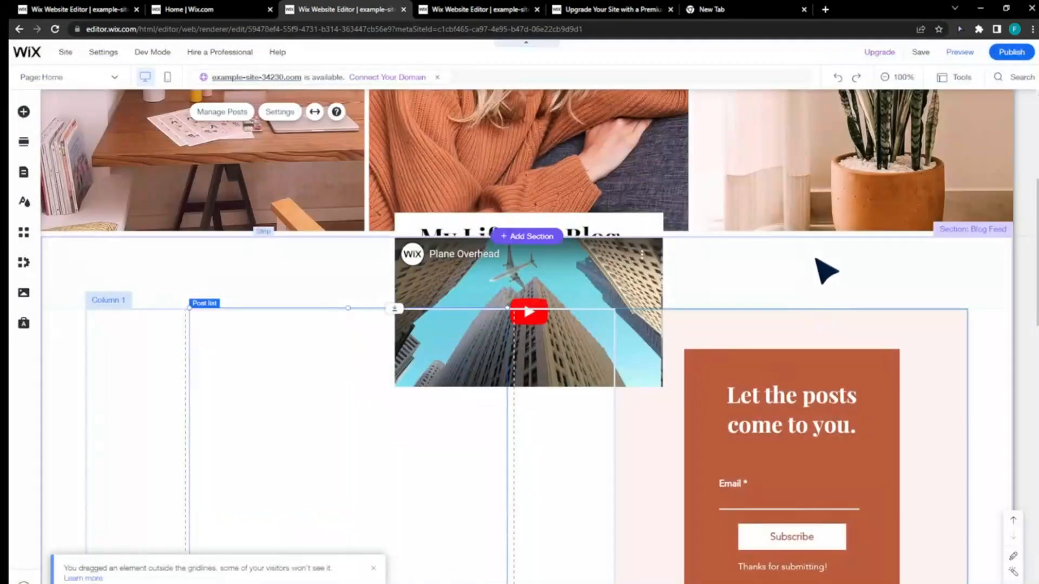
- Move the column strip holding the post list and subscribe form down until it clears the video player
scroll(765, 259, "down", 1)
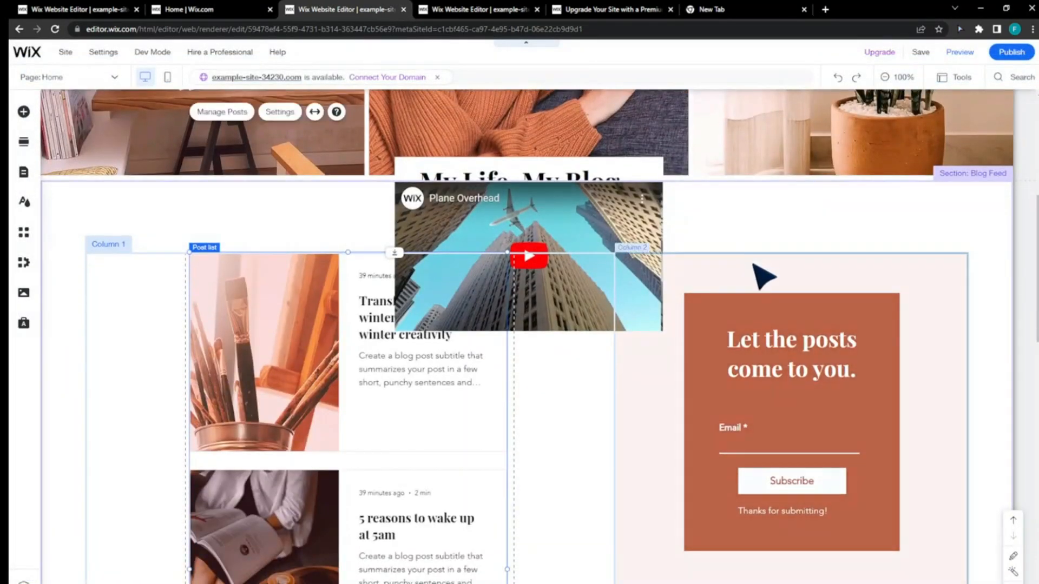
left_click_drag(751, 275, 753, 329)
scroll(753, 329, "down", 4)
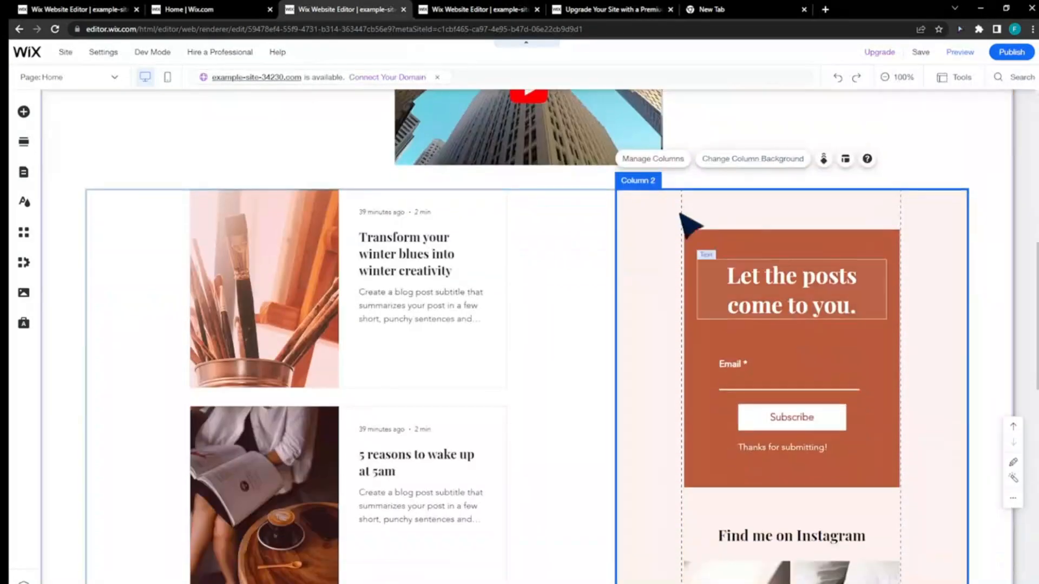
- Move the column strip with the post list and subscribe form further down to leave more space below the video player
scroll(736, 194, "down", 7)
scroll(733, 163, "up", 7)
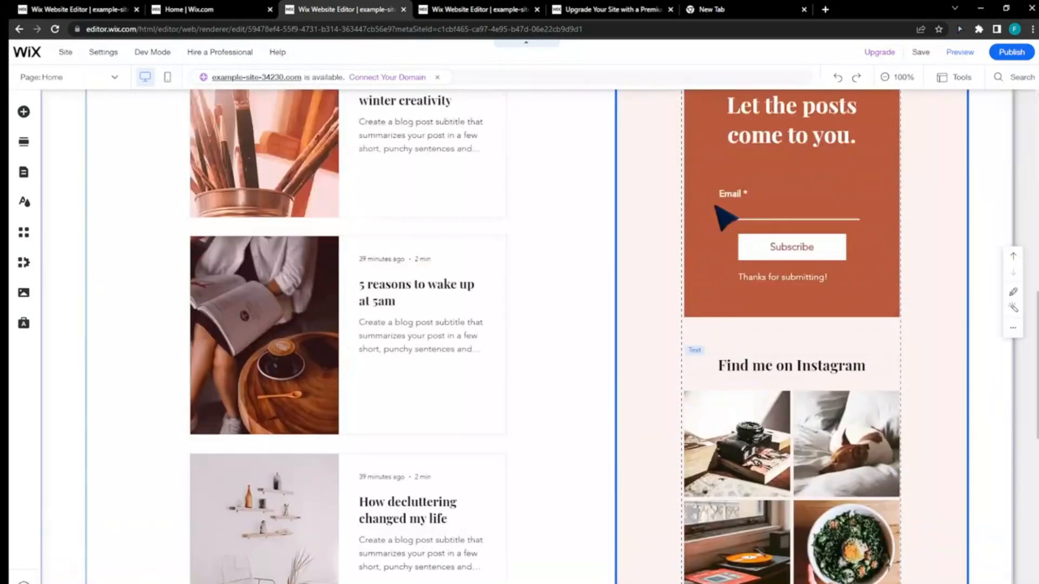
scroll(715, 228, "up", 1)
left_click_drag(722, 214, 725, 282)
- Enlarge the video player and centre it between the My Life. My Blog. heading and the column strip
left_click_drag(596, 163, 601, 220)
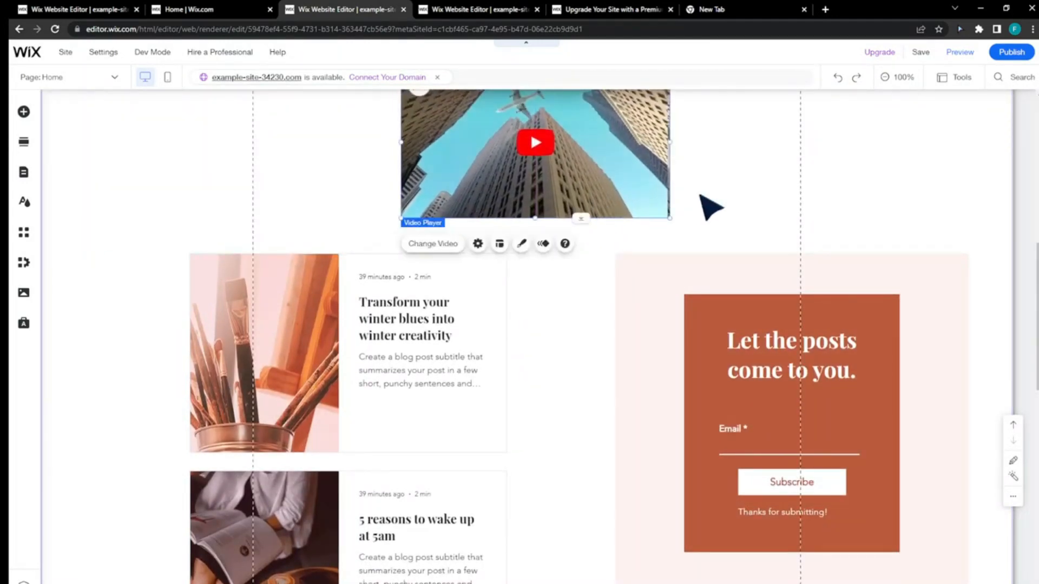
scroll(566, 293, "up", 3)
left_click_drag(565, 294, 537, 269)
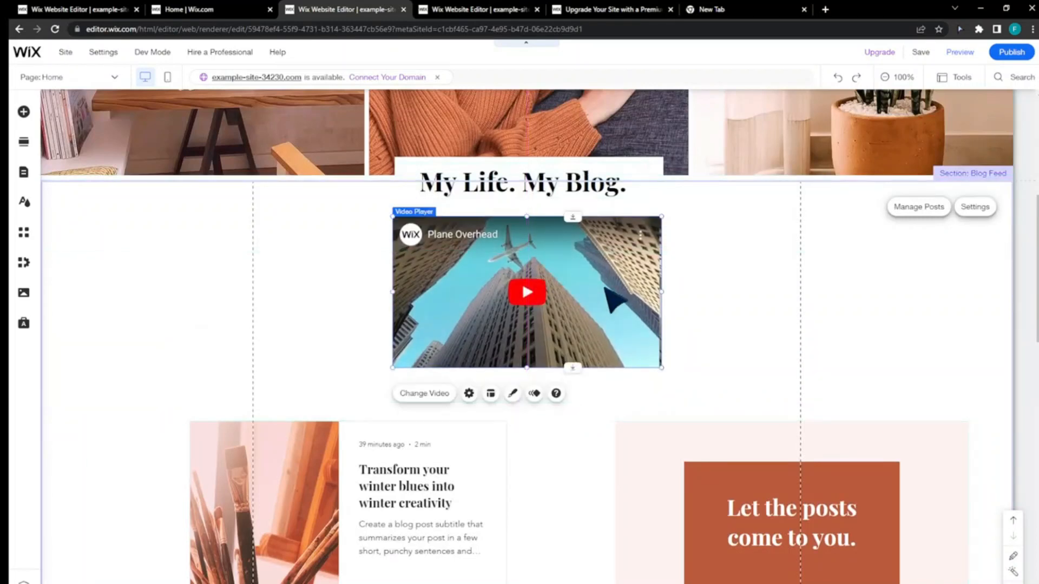
left_click_drag(664, 370, 715, 411)
left_click_drag(631, 351, 610, 352)
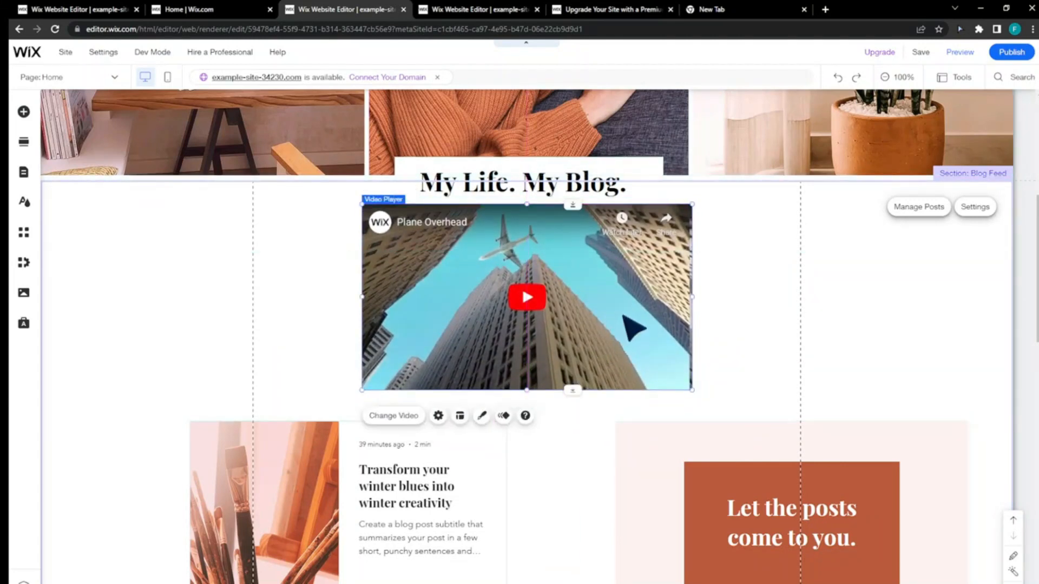
- Turn on autoplay and looped playback in the video player's settings
double_click(624, 318)
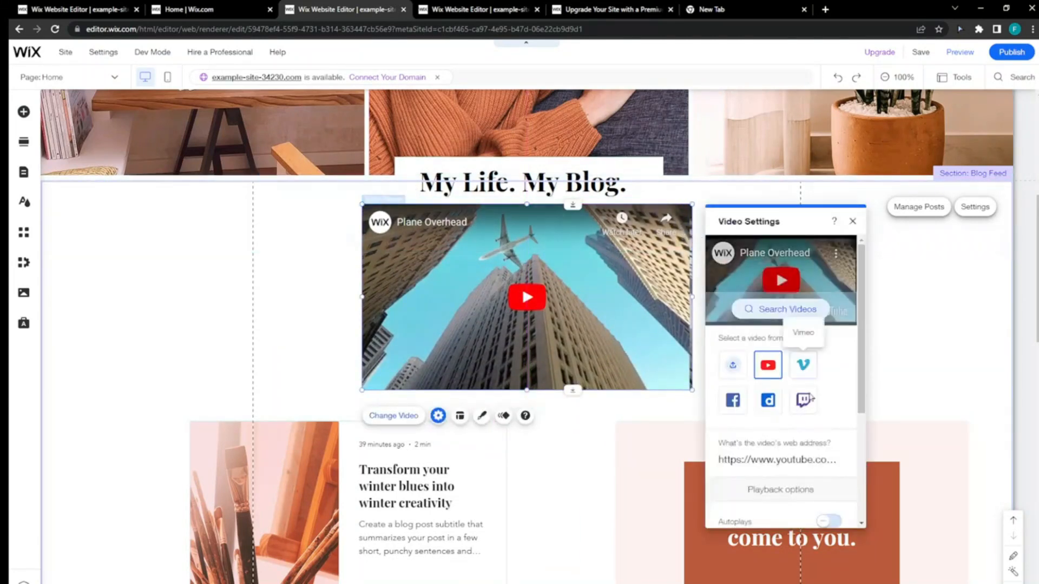
scroll(819, 416, "down", 3)
scroll(828, 428, "down", 2)
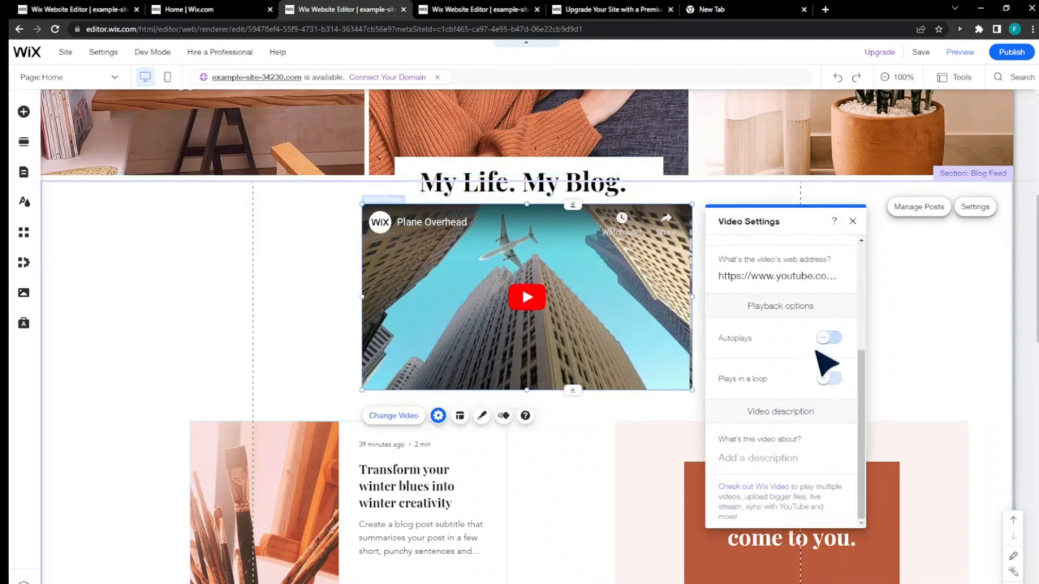
left_click(829, 339)
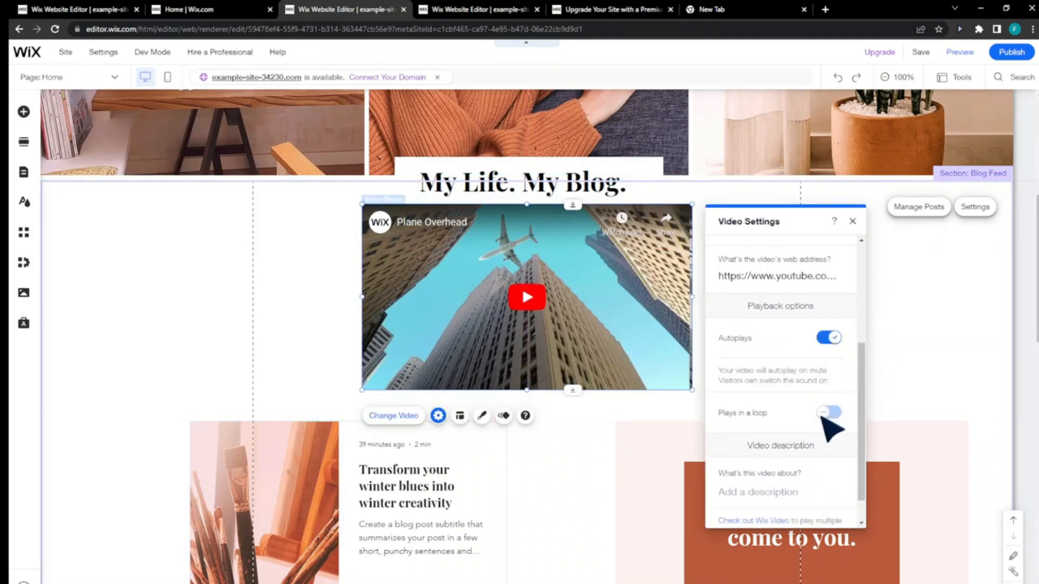
scroll(828, 430, "down", 2)
left_click(782, 458)
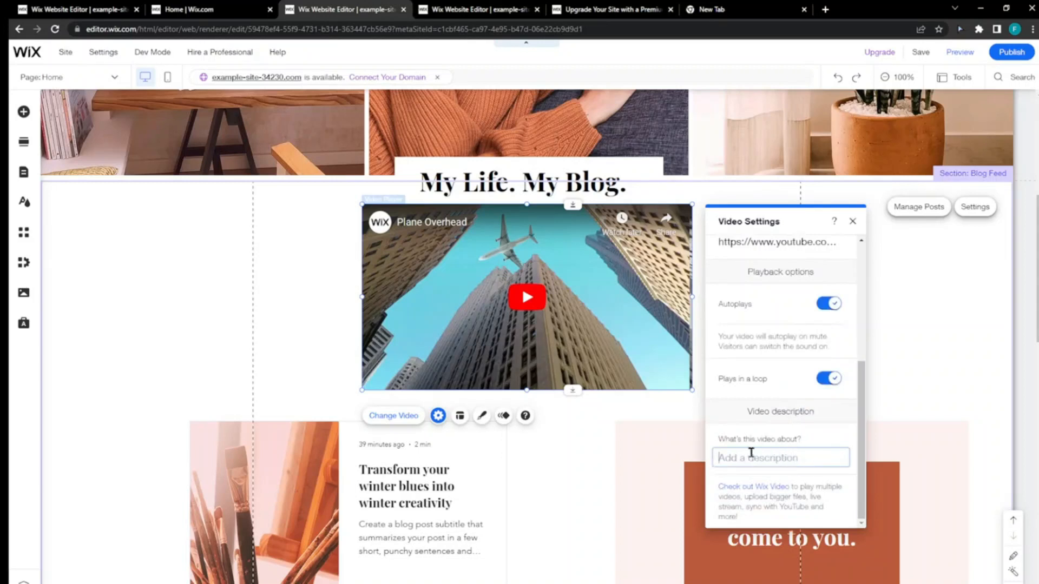
- Give the video player a thick black border through its design options
left_click(481, 417)
left_click(800, 285)
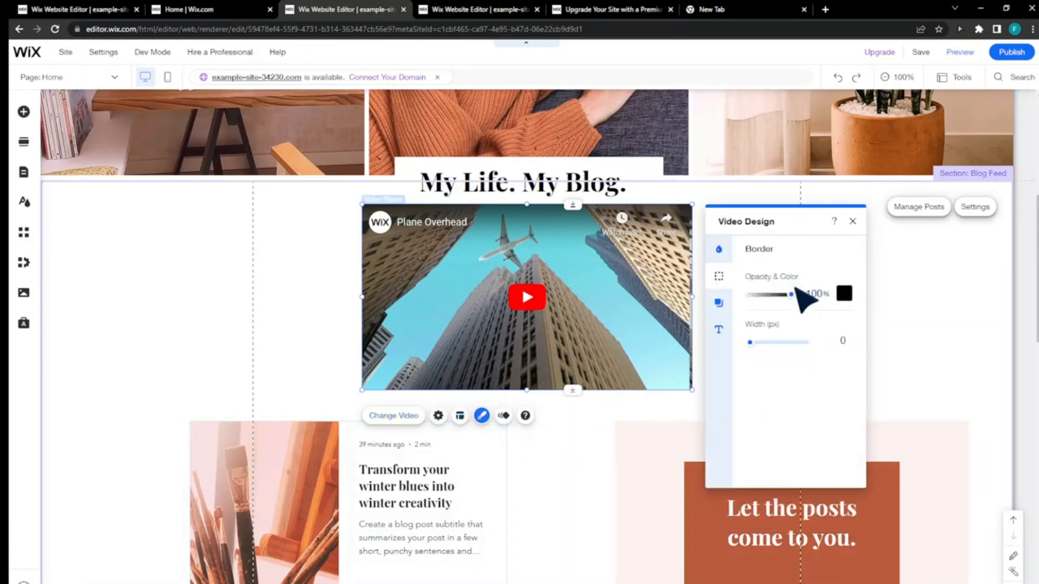
left_click(761, 343)
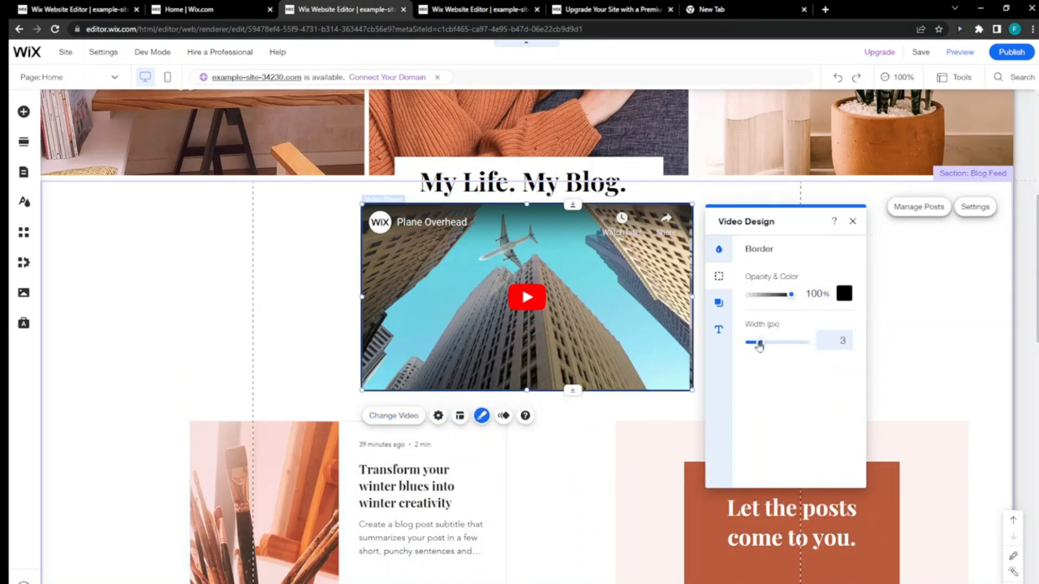
left_click_drag(761, 343, 805, 341)
- Apply a shadow to the video player with a 223° angle, 11 px distance, 9 px size and 7 px blur
left_click(720, 303)
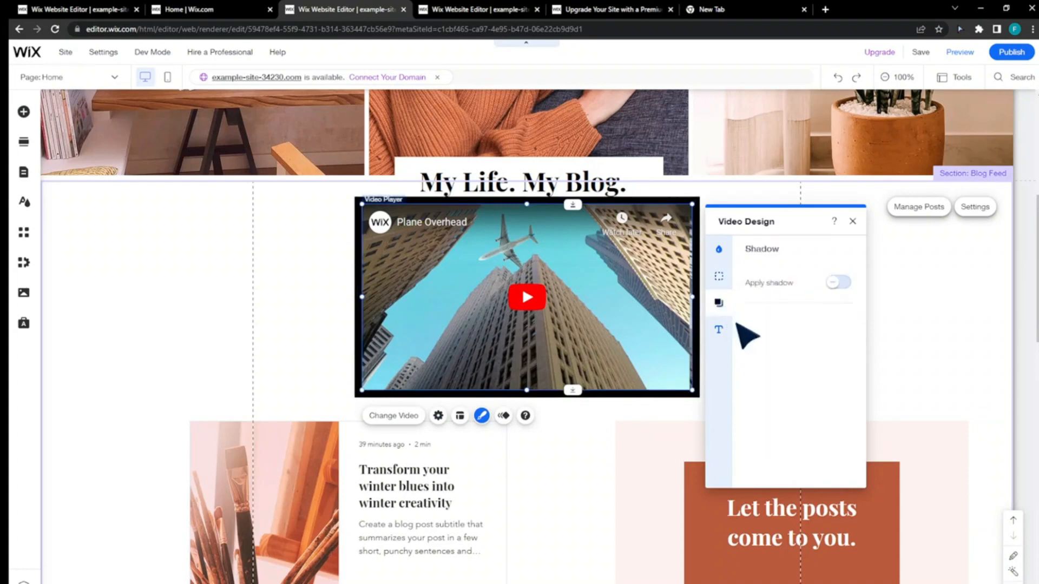
left_click(838, 282)
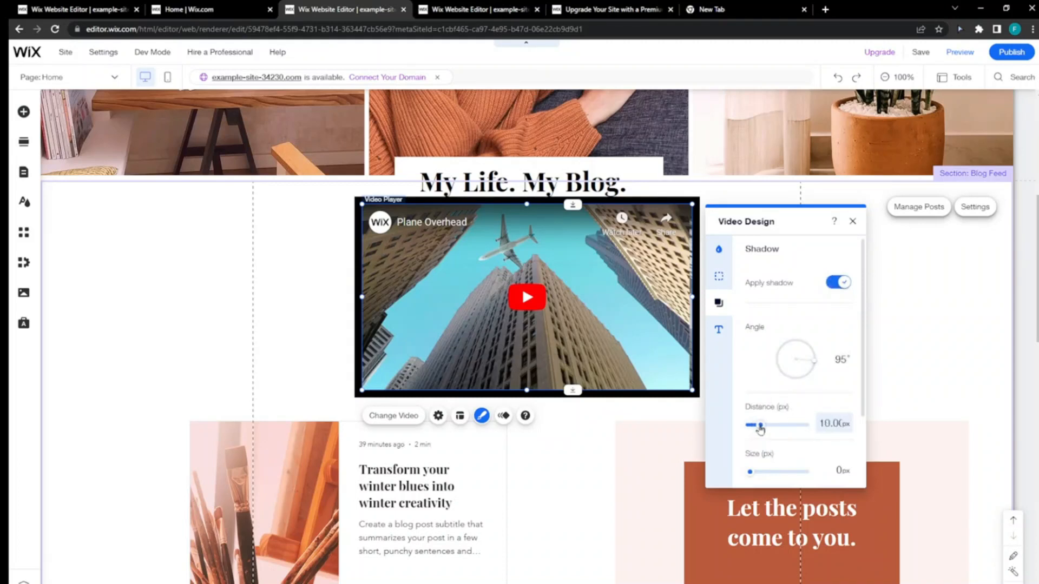
left_click_drag(760, 426, 762, 426)
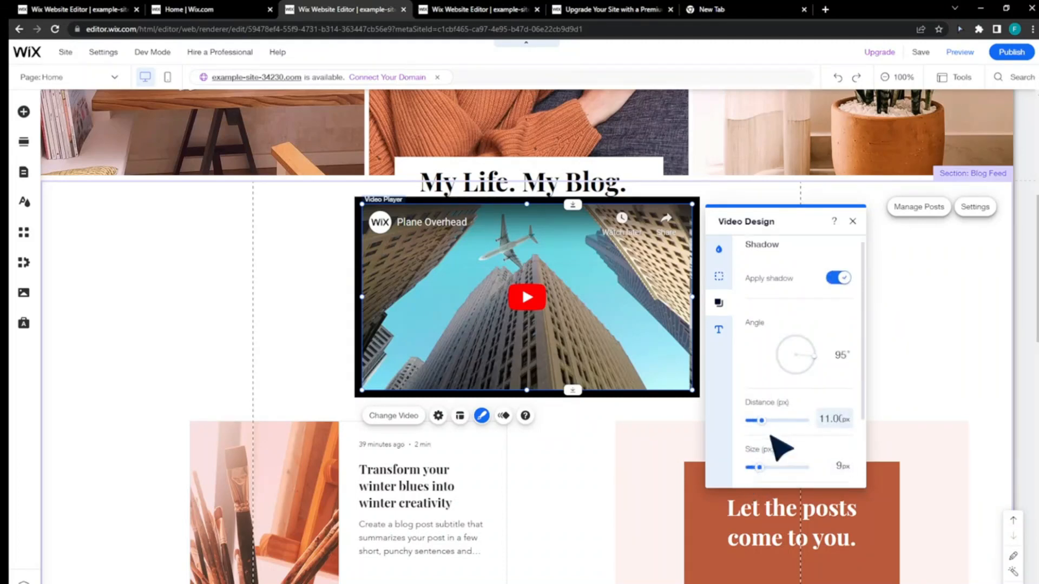
scroll(772, 447, "down", 2)
left_click(756, 427)
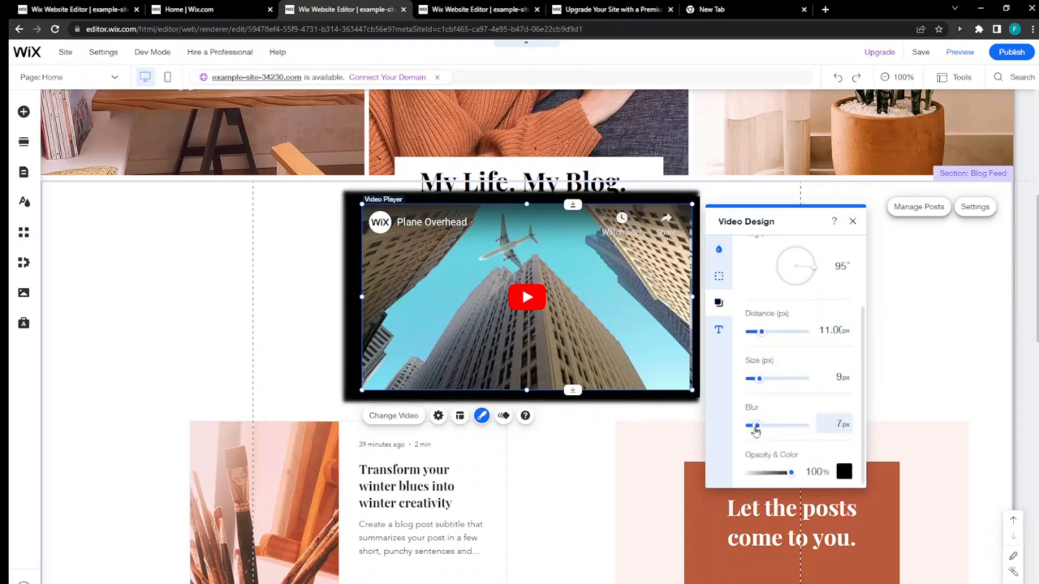
scroll(793, 399, "up", 2)
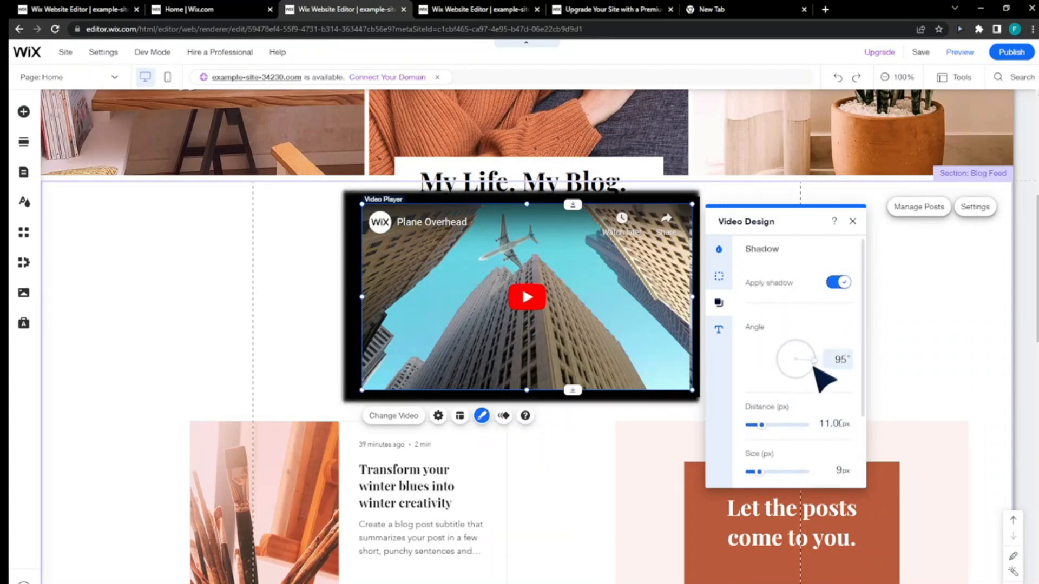
left_click_drag(800, 350, 810, 364)
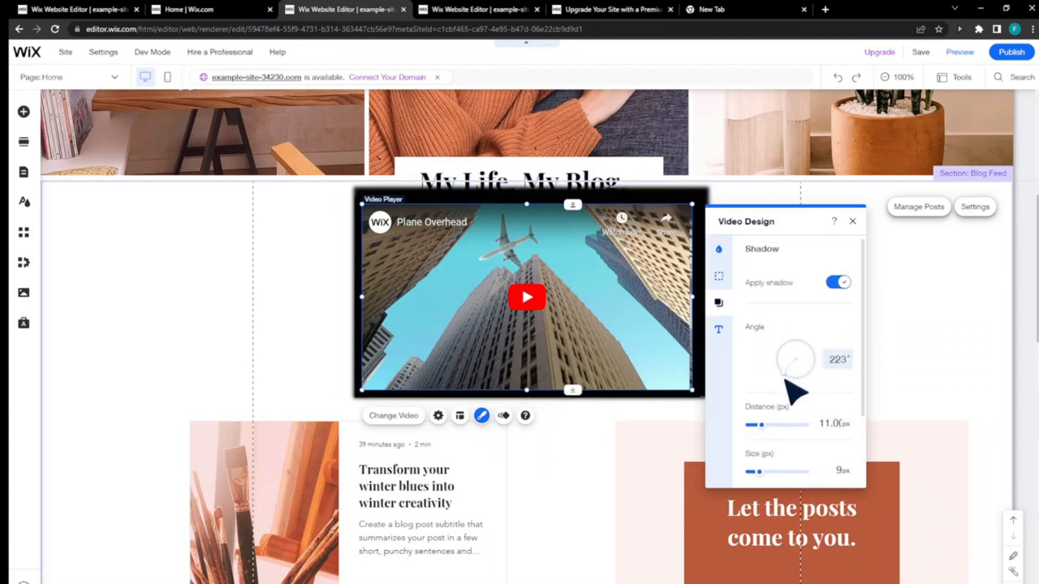
- Make the video player's title text bold and shift the player slightly down and to the right
left_click(719, 330)
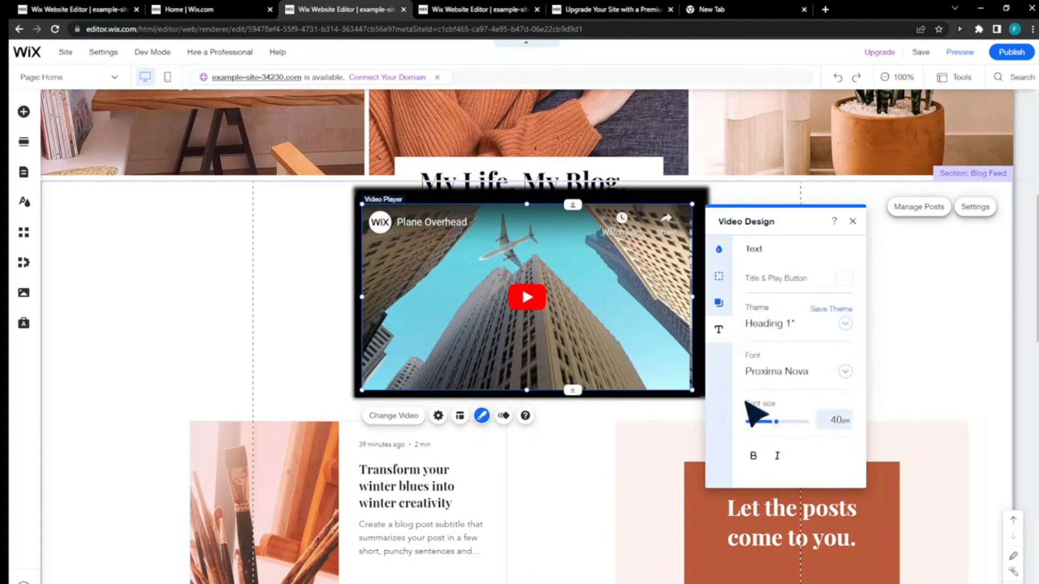
left_click(806, 327)
left_click(809, 332)
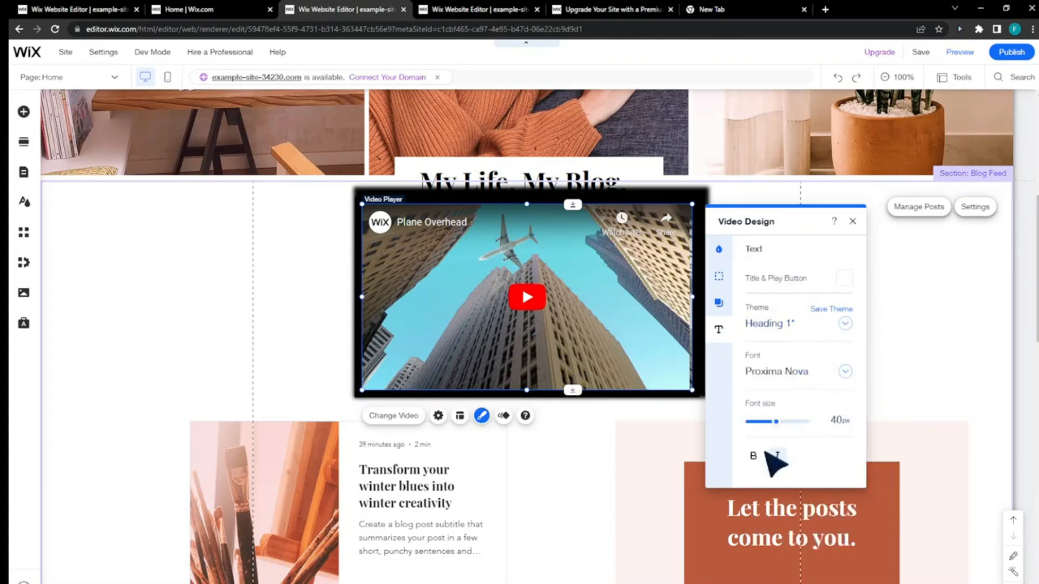
left_click(753, 456)
left_click_drag(615, 302, 628, 322)
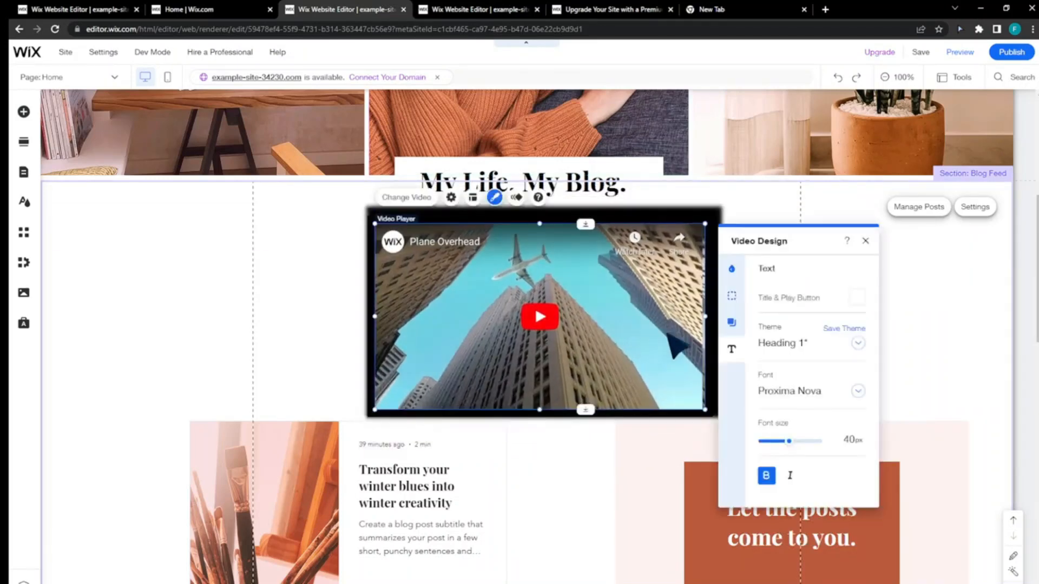
left_click(732, 268)
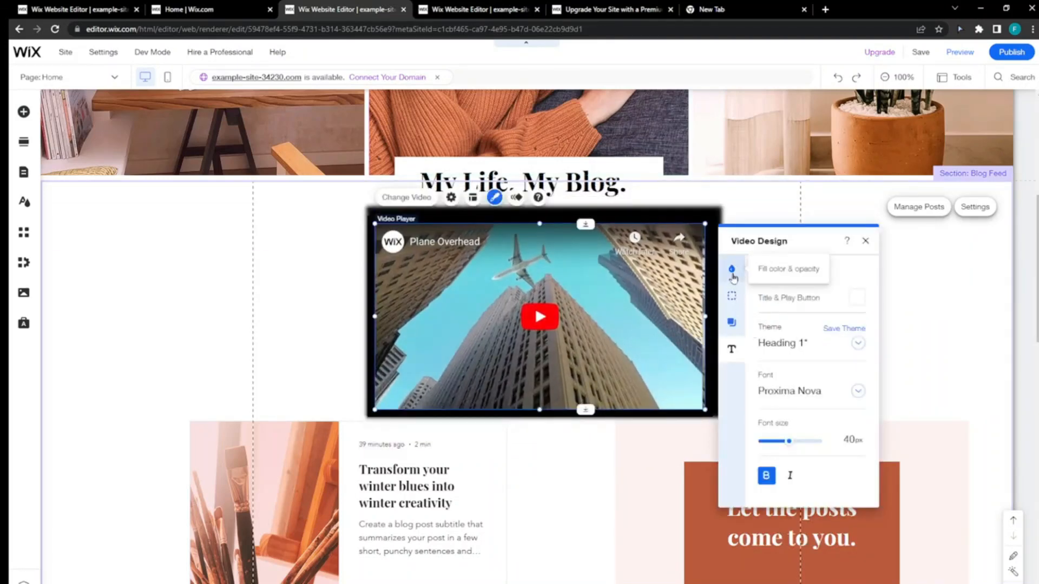
left_click(866, 241)
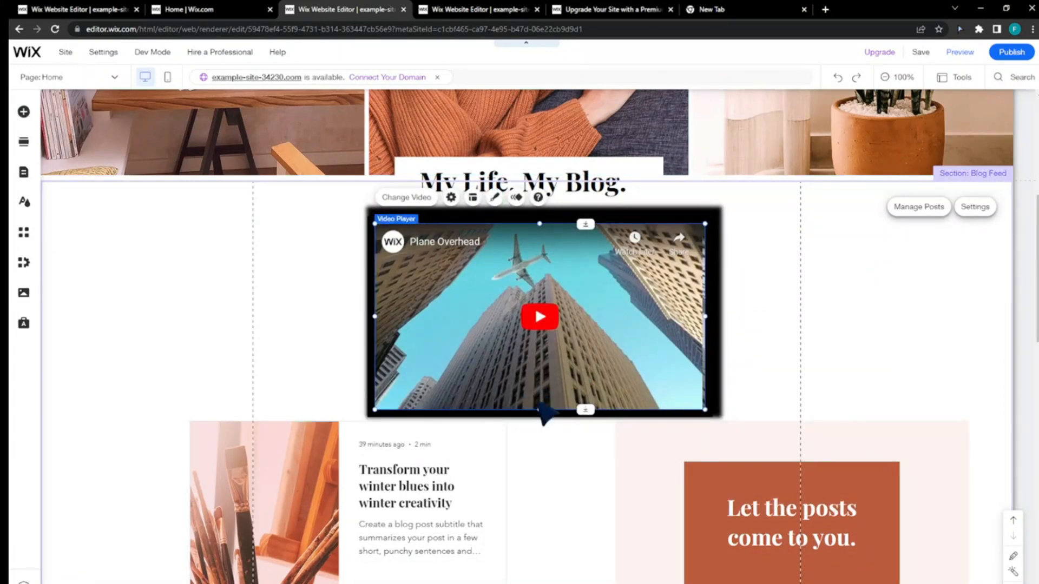
- Search YouTube for "ncs music" and replace the player's video with the Top 20 Most Popular result
double_click(540, 394)
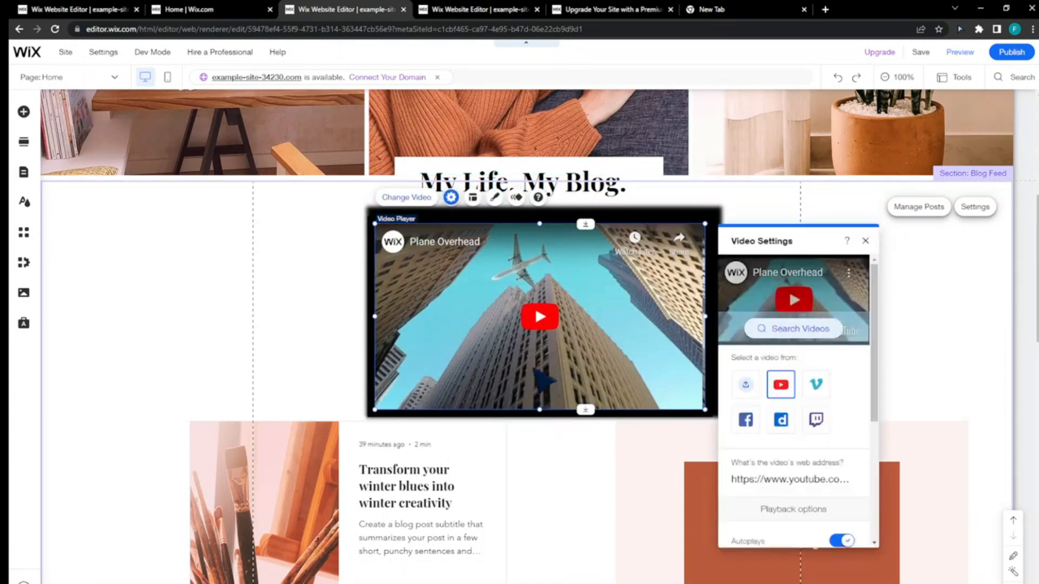
left_click(795, 331)
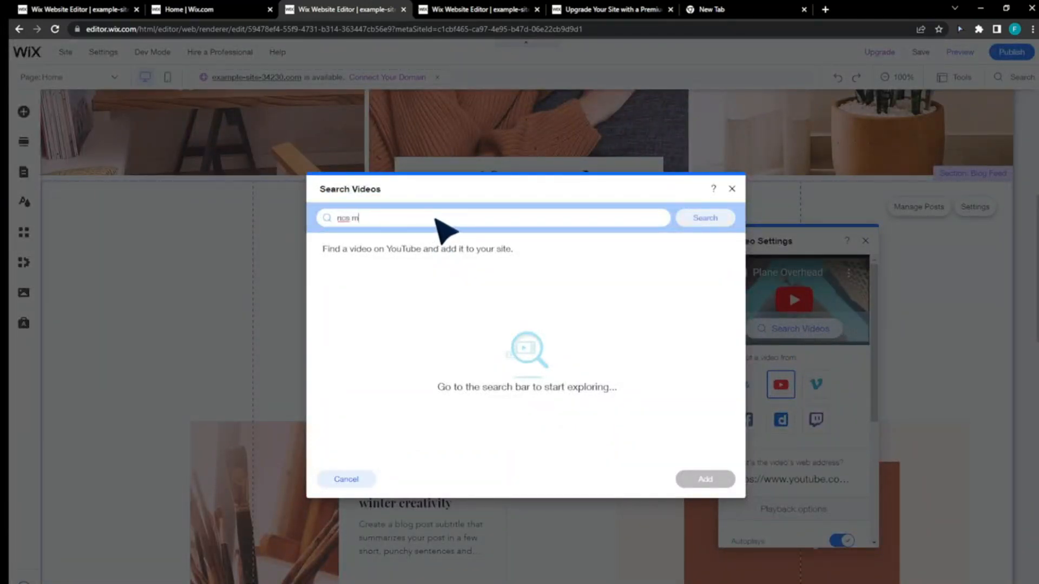
type("ncs music")
key("Return")
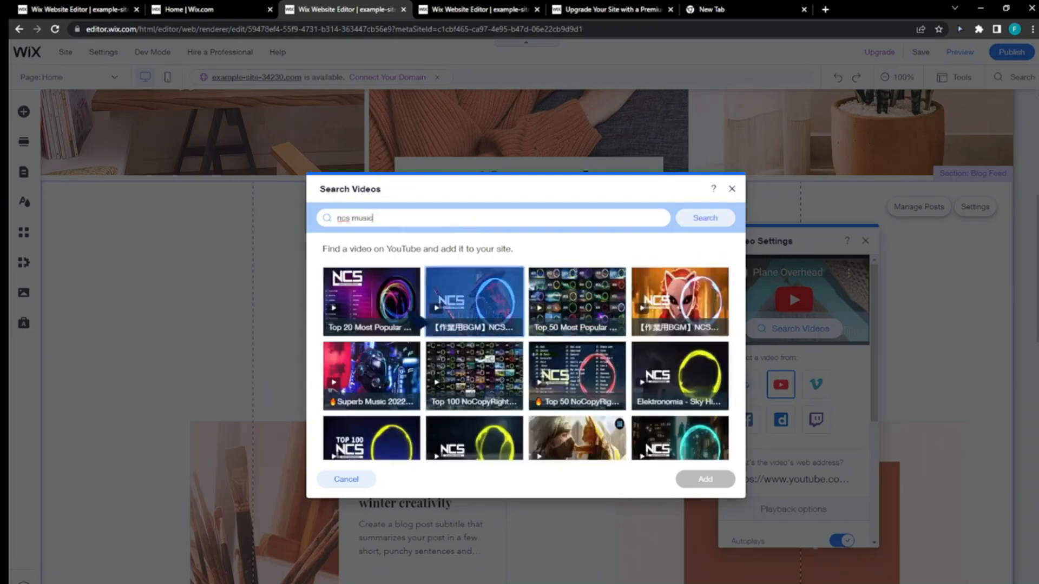
left_click(372, 323)
left_click(710, 481)
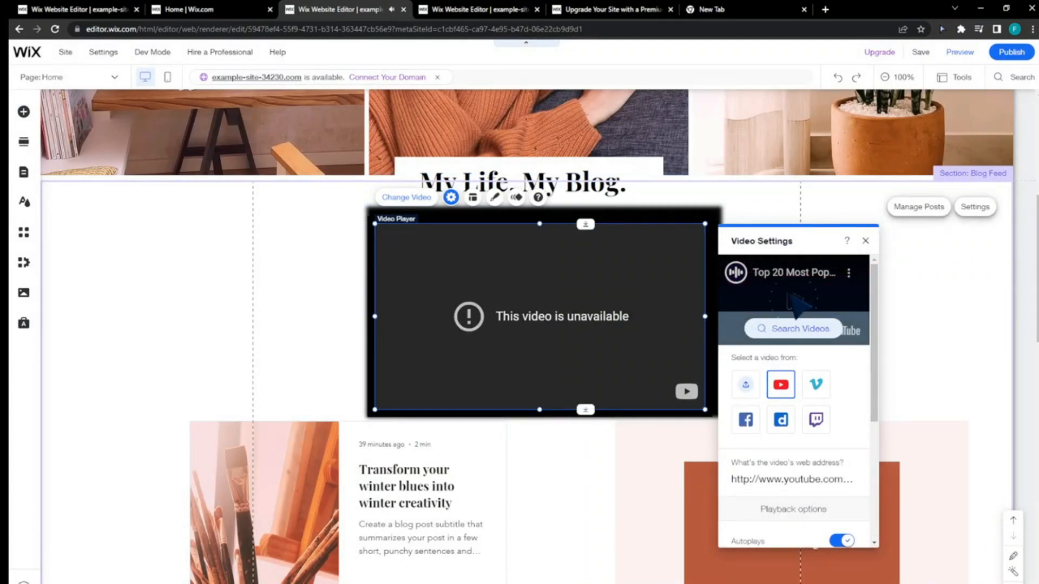
scroll(790, 390, "down", 4)
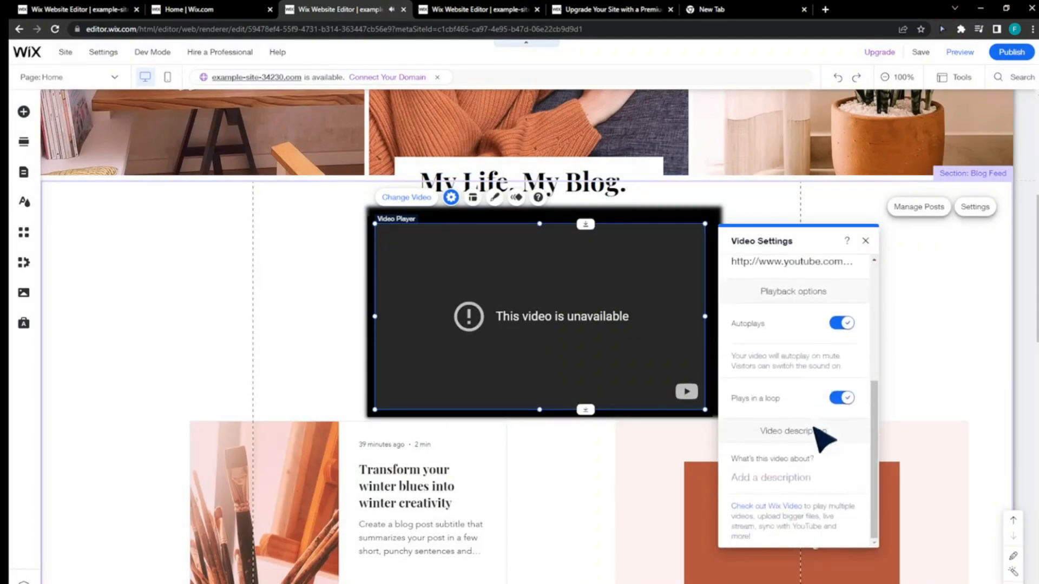
scroll(788, 494, "up", 4)
left_click(866, 241)
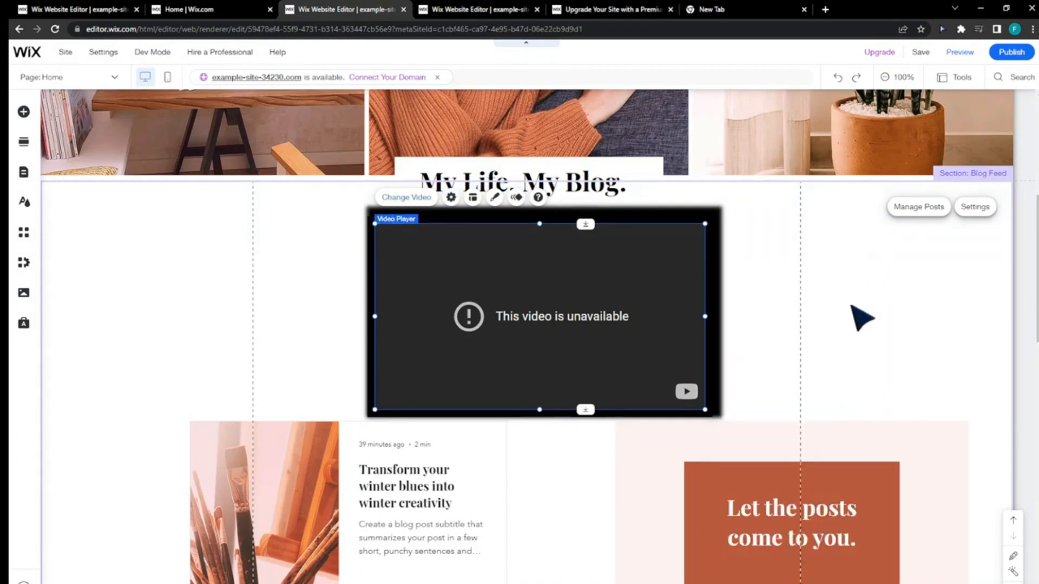
- Review the Home page with the new player, the site's page list and the Site Design options
scroll(801, 367, "down", 2)
scroll(649, 357, "up", 3)
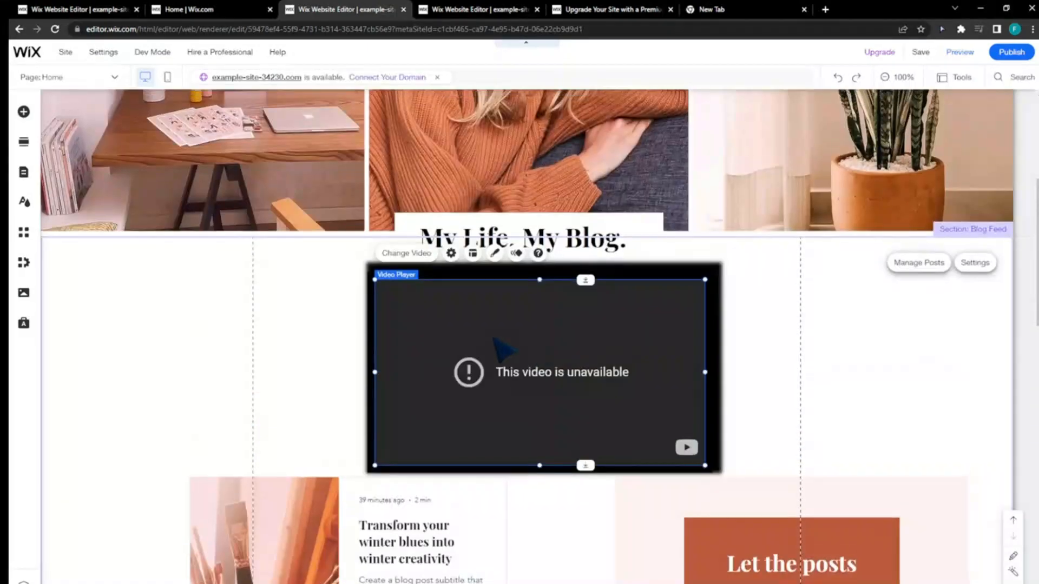
scroll(379, 325, "down", 3)
scroll(243, 335, "up", 3)
left_click(167, 285)
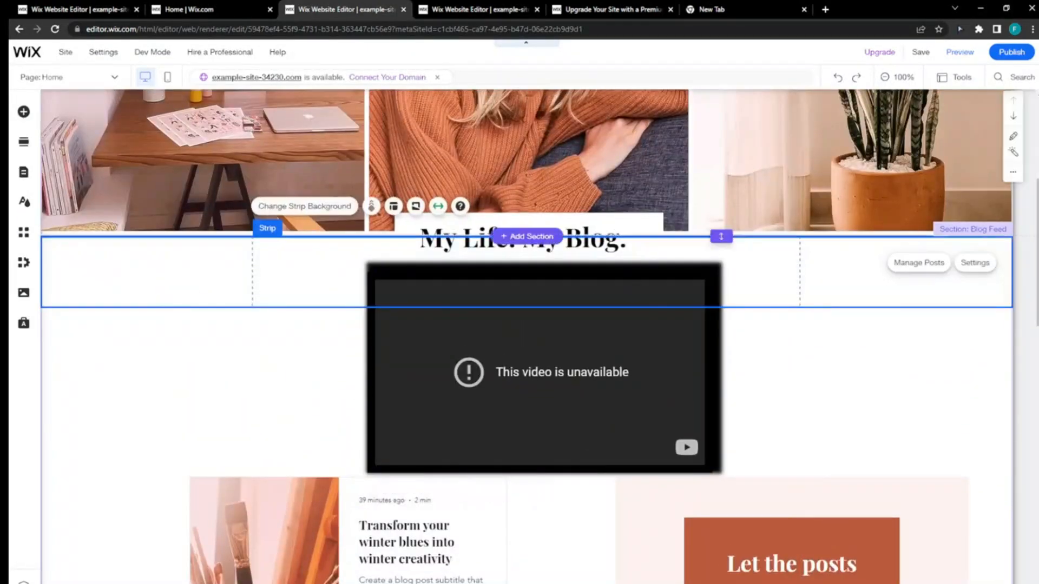
left_click(28, 178)
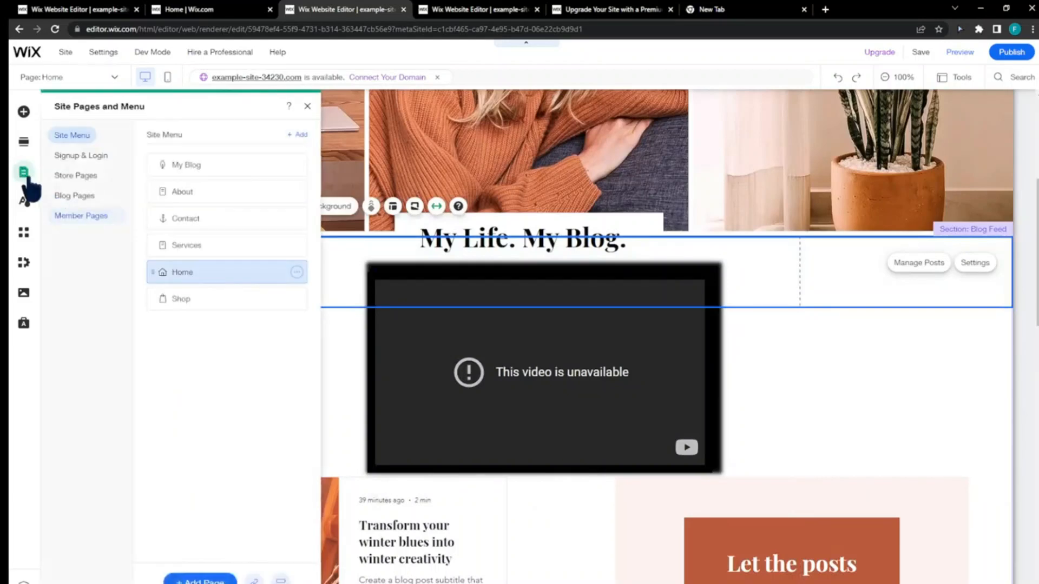
left_click(26, 177)
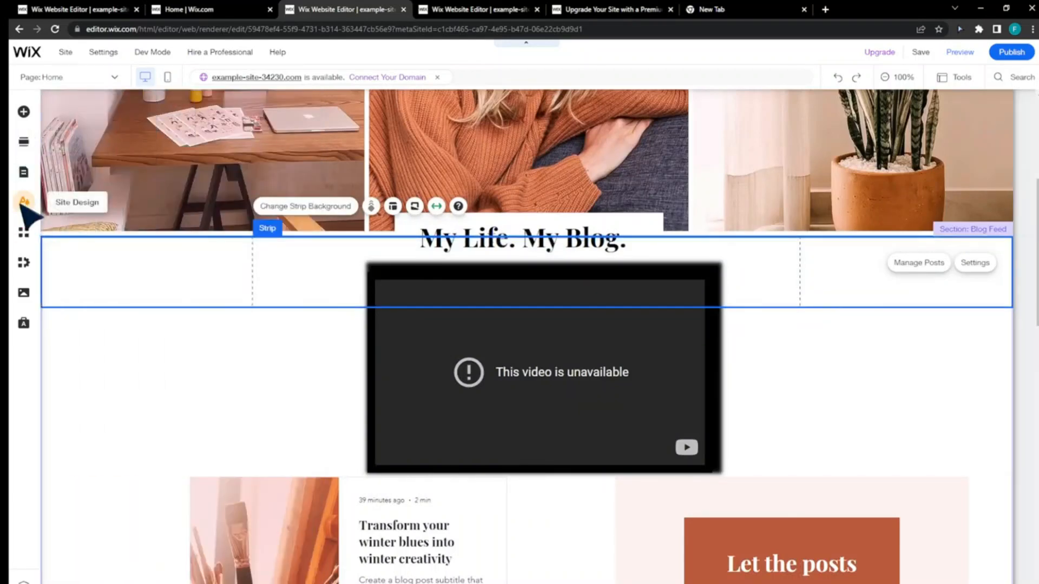
left_click(23, 208)
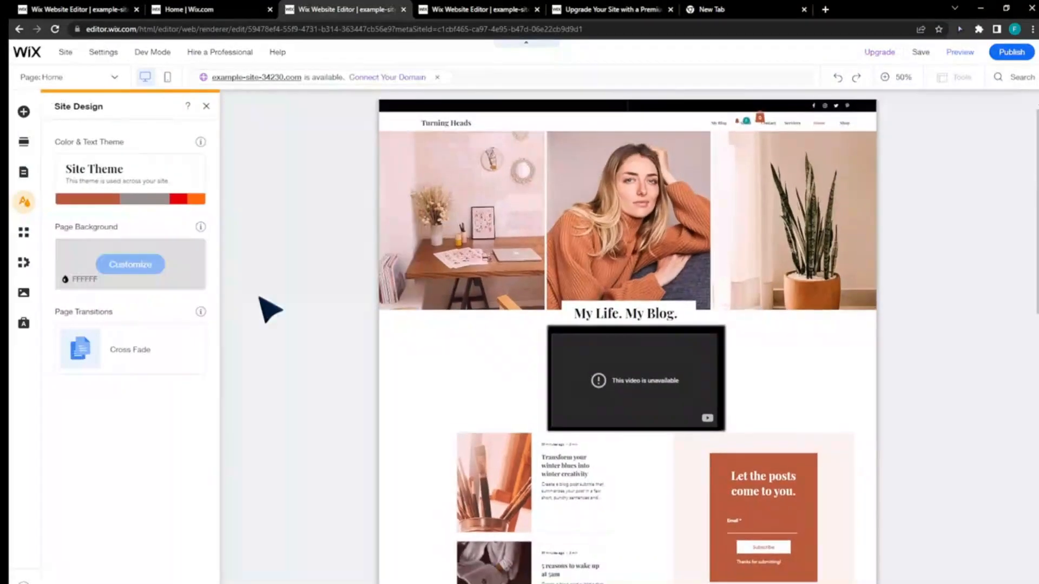
scroll(548, 410, "down", 1)
scroll(766, 303, "down", 1)
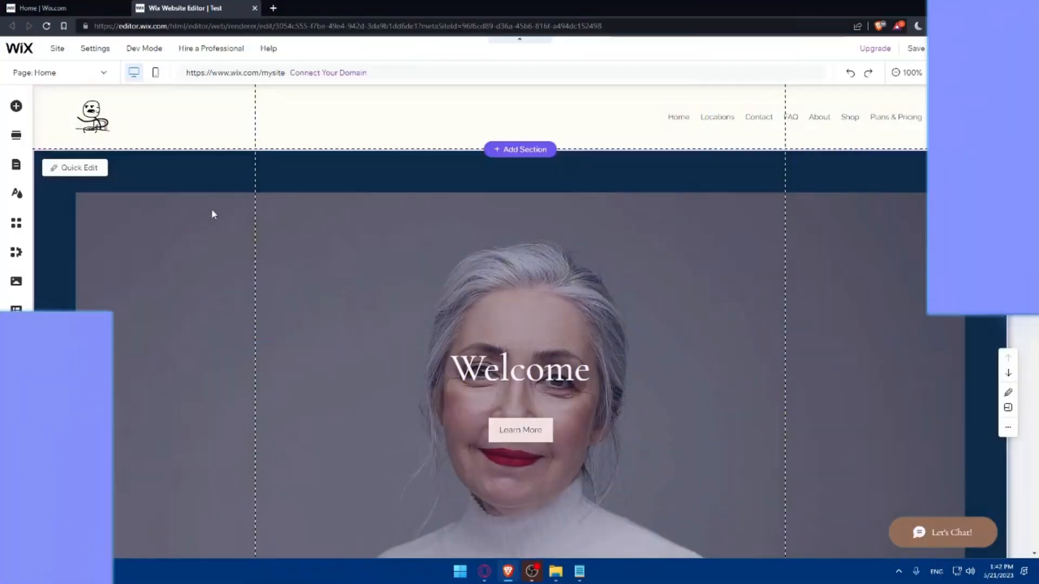
- Start the multilingual setup for the site with French as its main language
left_click(93, 49)
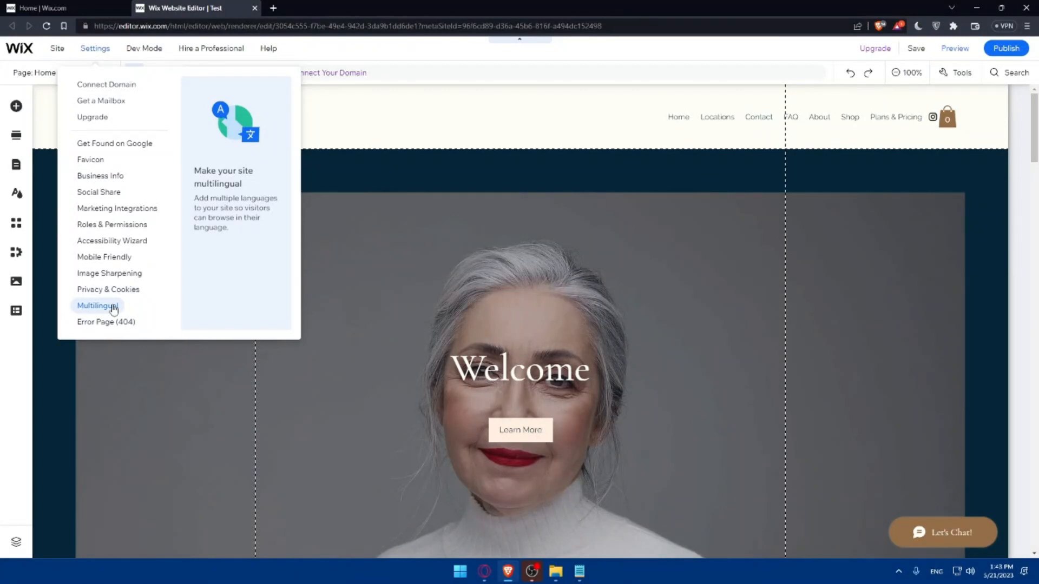
left_click(110, 307)
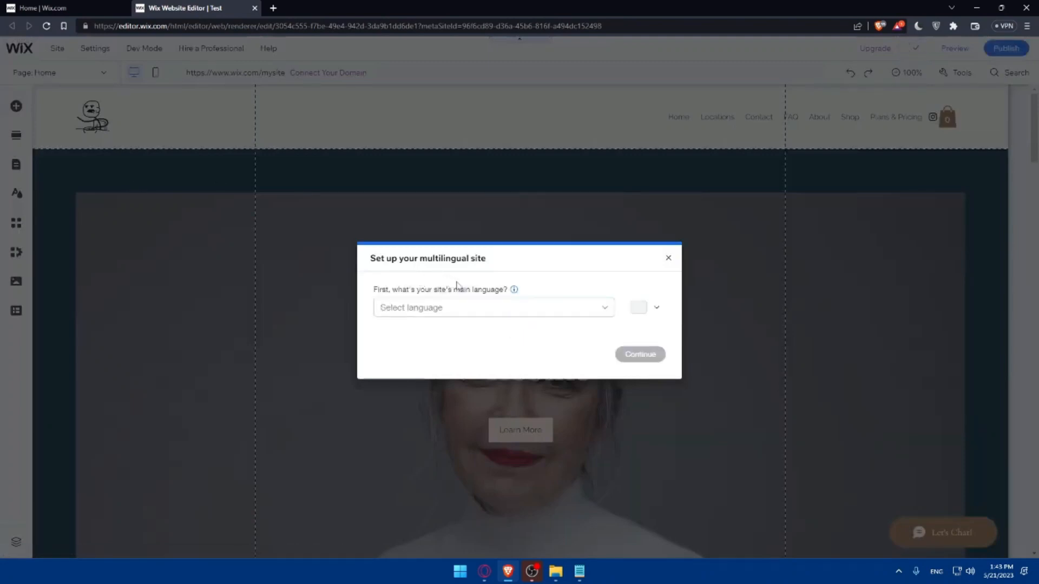
left_click(570, 309)
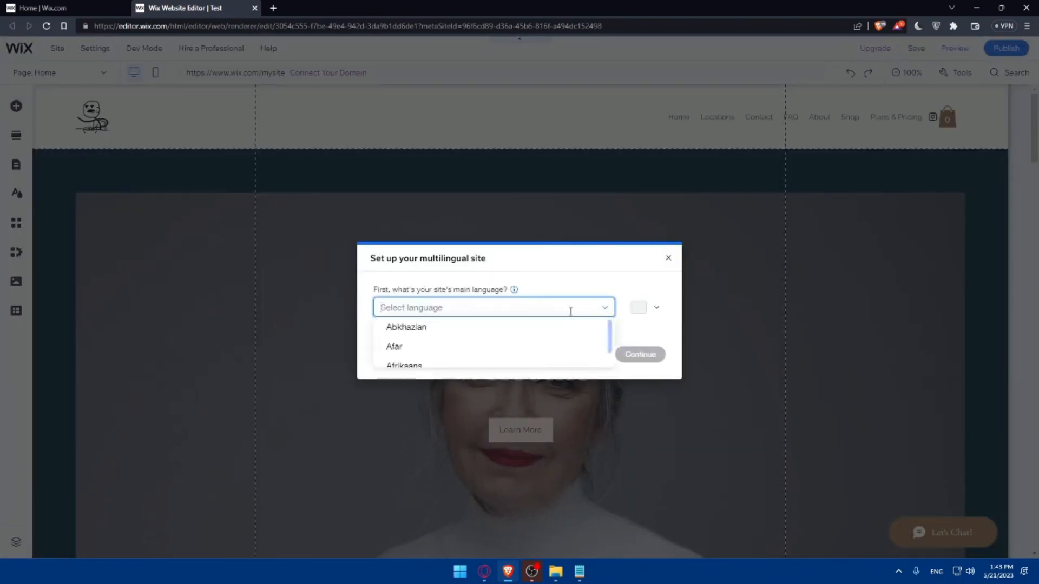
type("fren")
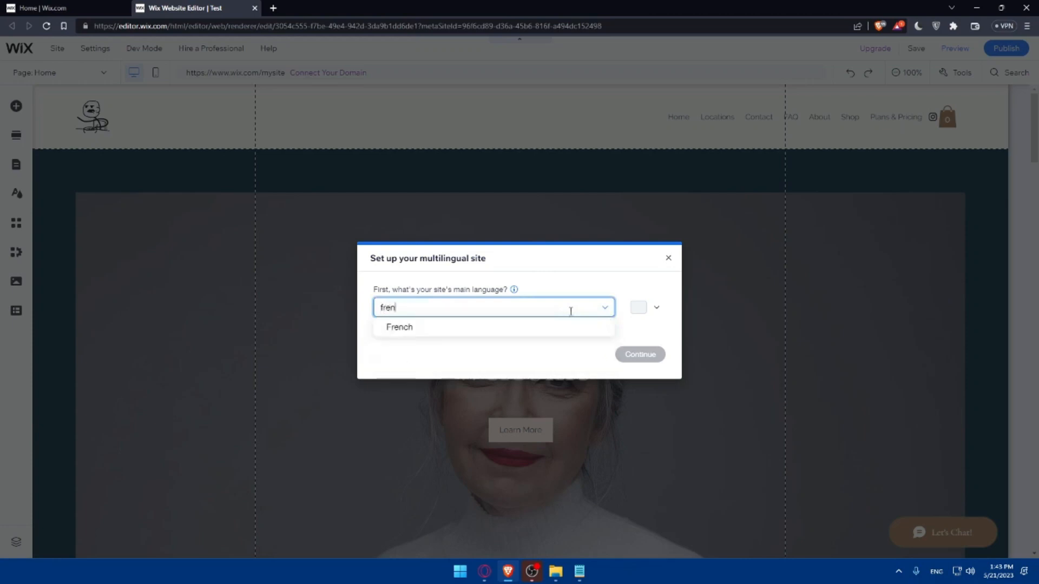
left_click(545, 329)
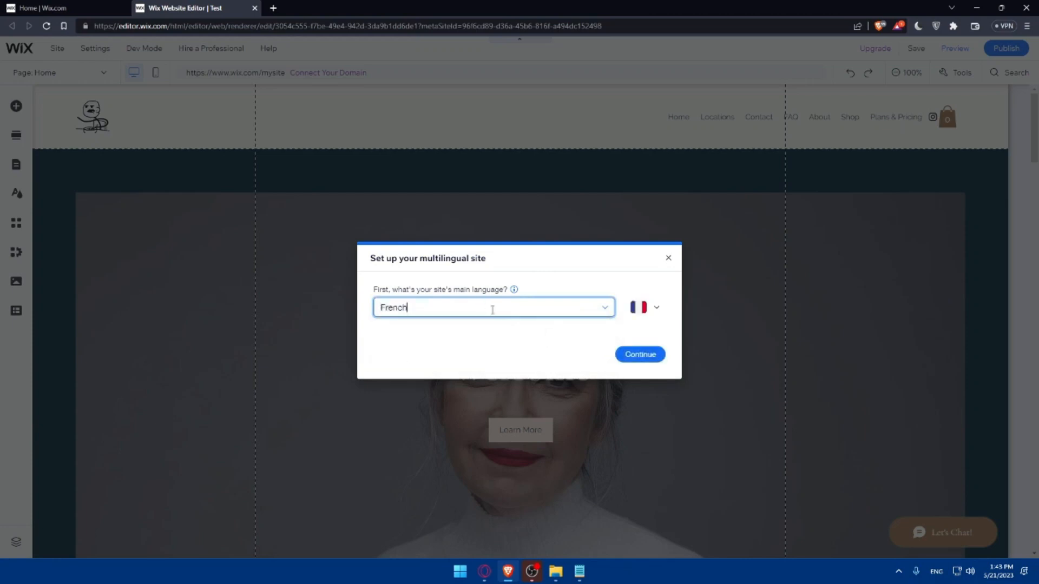
left_click(642, 355)
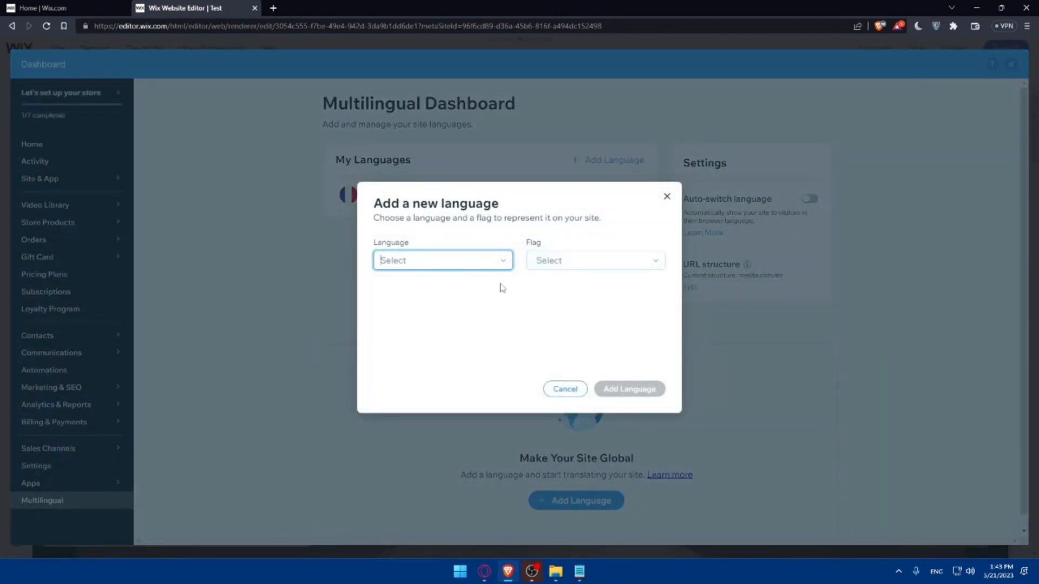
- Choose Arabic as the new language to add to the site
left_click(439, 333)
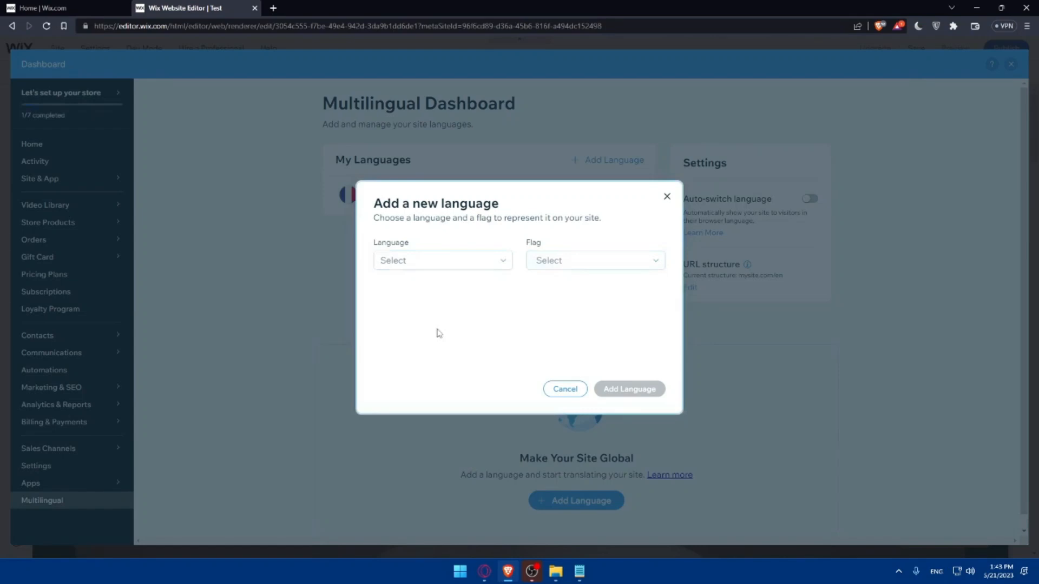
left_click(449, 264)
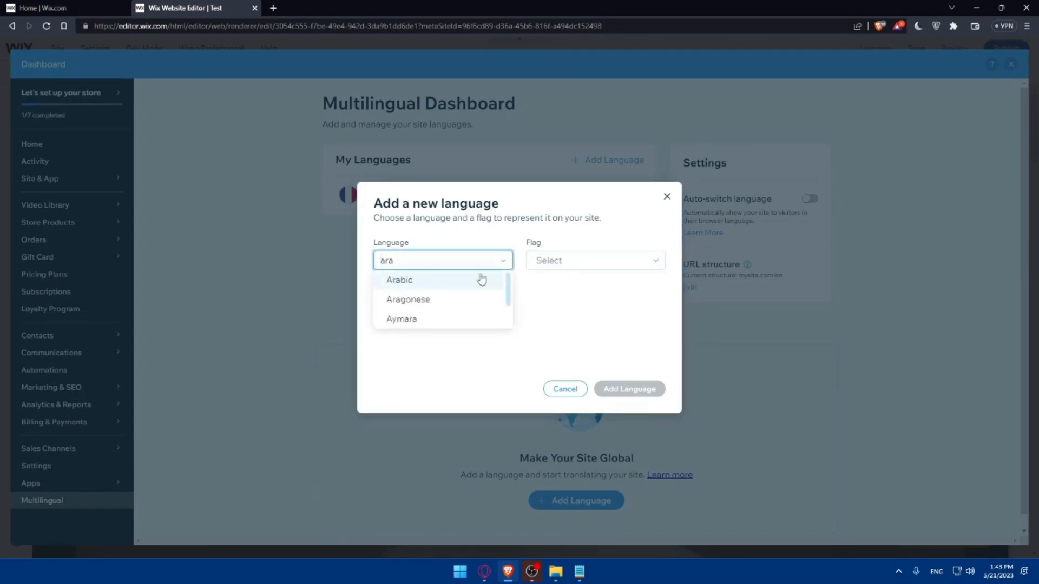
left_click(456, 263)
left_click(446, 261)
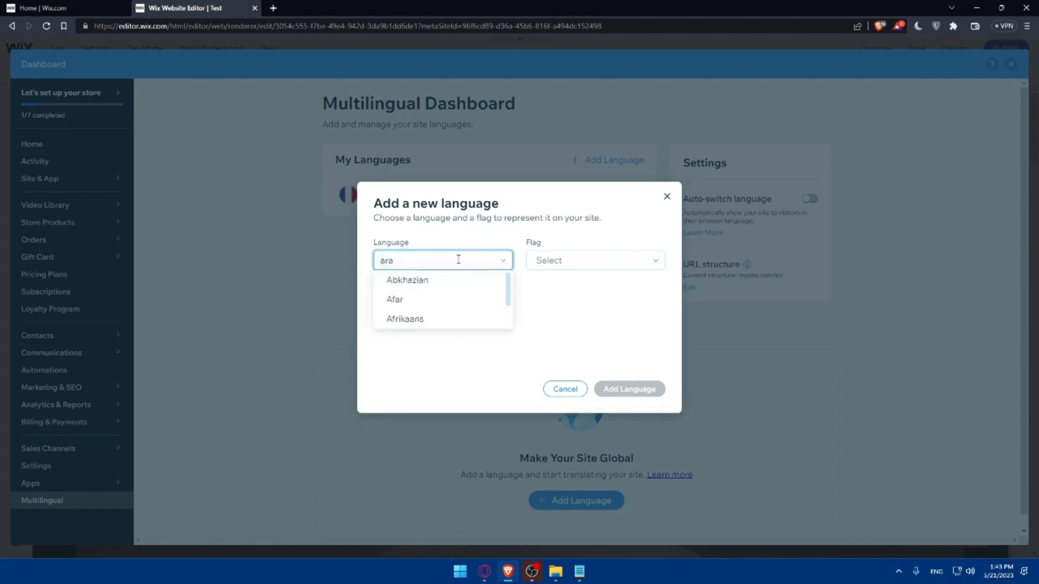
type("bic")
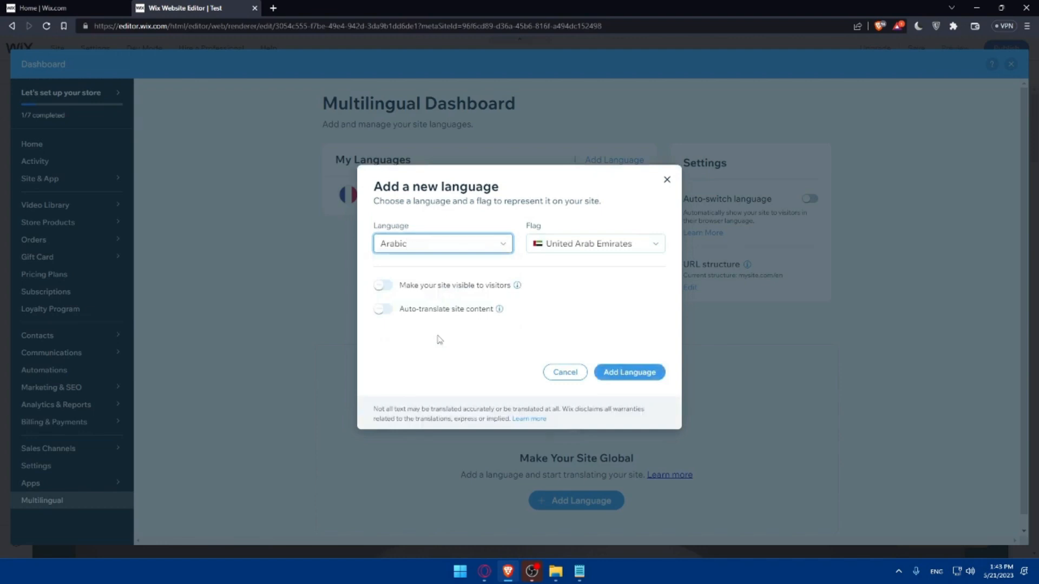
- Browse the flags offered for Arabic and pick the Morocco flag
left_click(596, 242)
scroll(598, 285, "down", 3)
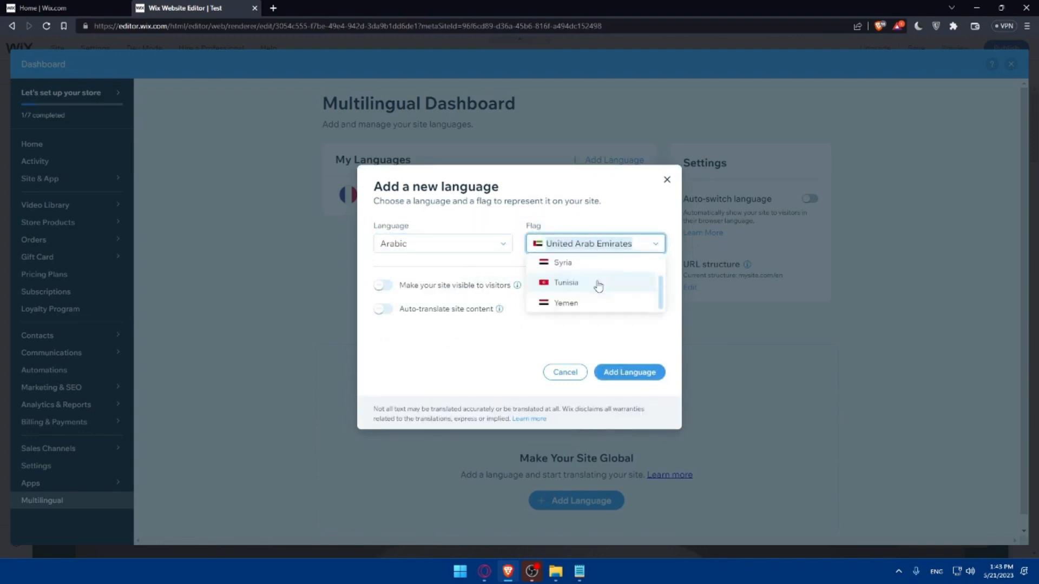
scroll(598, 286, "up", 3)
scroll(577, 283, "down", 3)
scroll(583, 297, "up", 3)
left_click(589, 265)
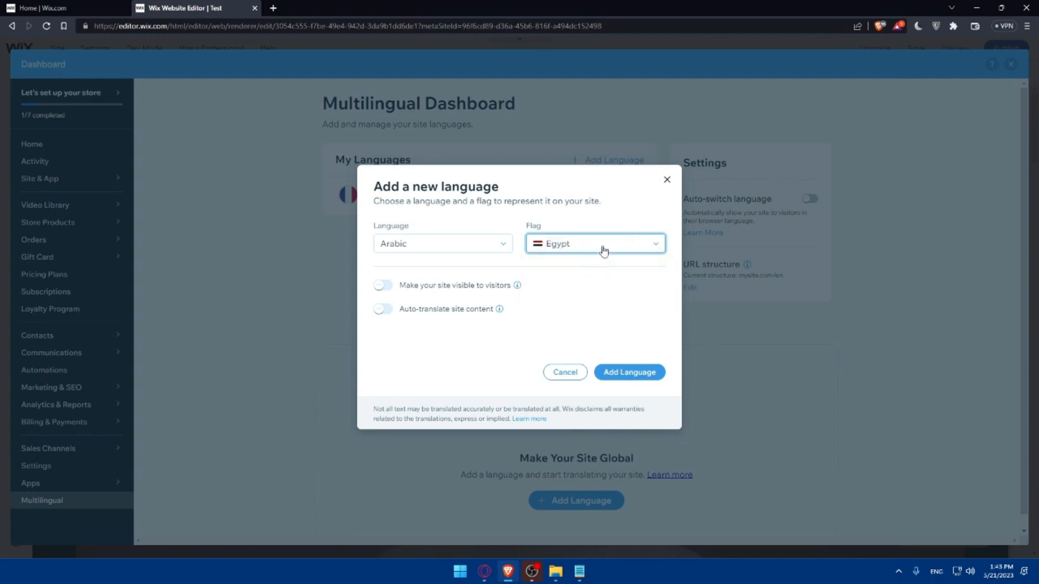
left_click(605, 250)
left_click(590, 285)
left_click(610, 250)
scroll(610, 278, "down", 3)
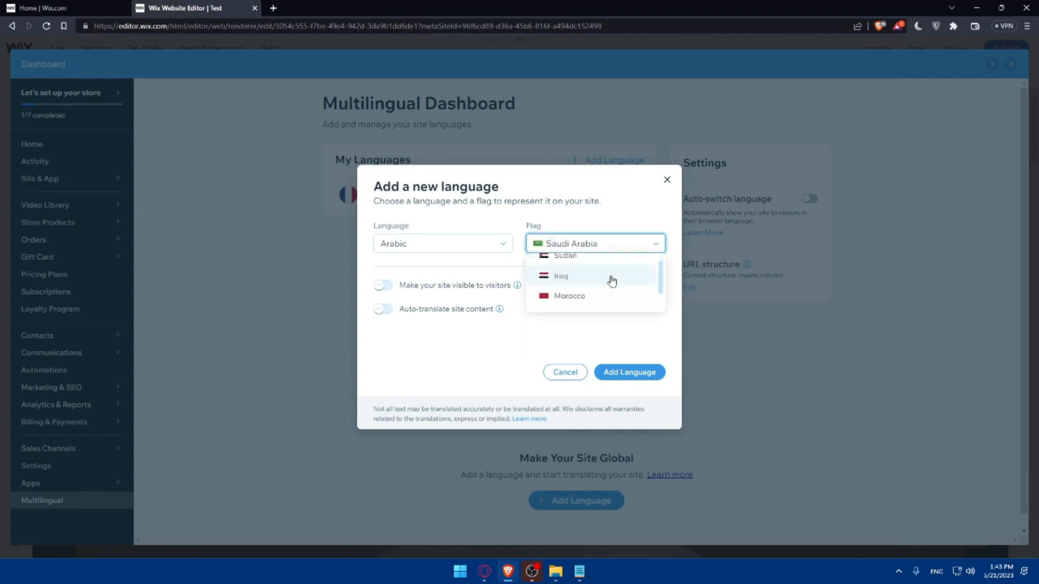
scroll(598, 284, "up", 2)
left_click(587, 296)
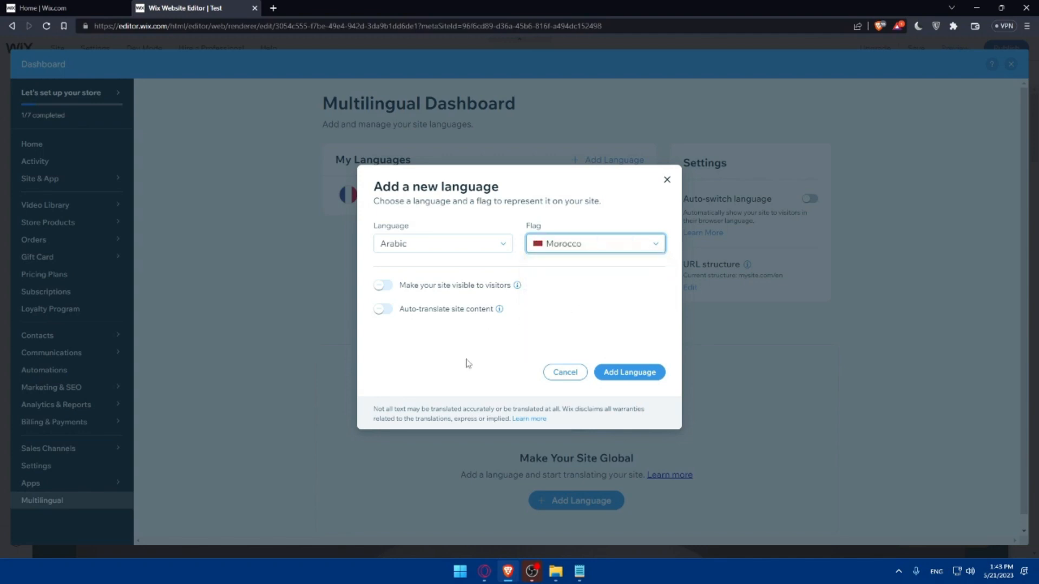
left_click(382, 285)
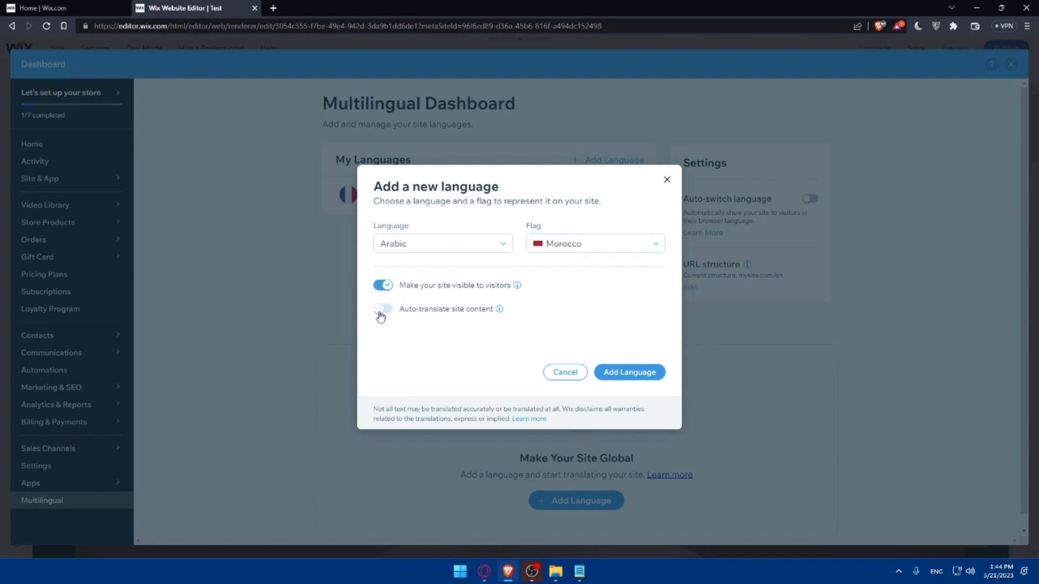
left_click(384, 312)
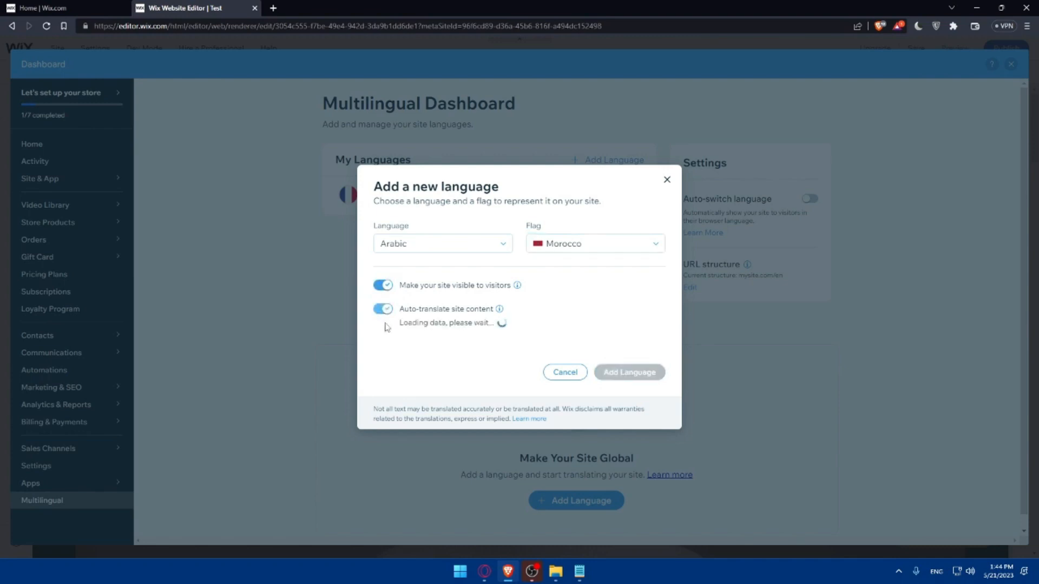
left_click(387, 286)
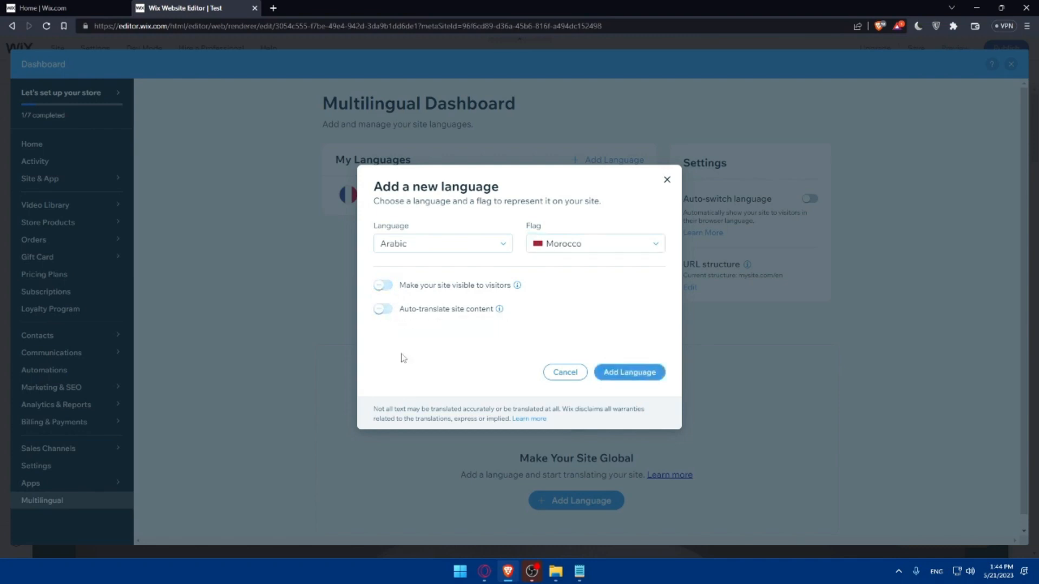
left_click(450, 352)
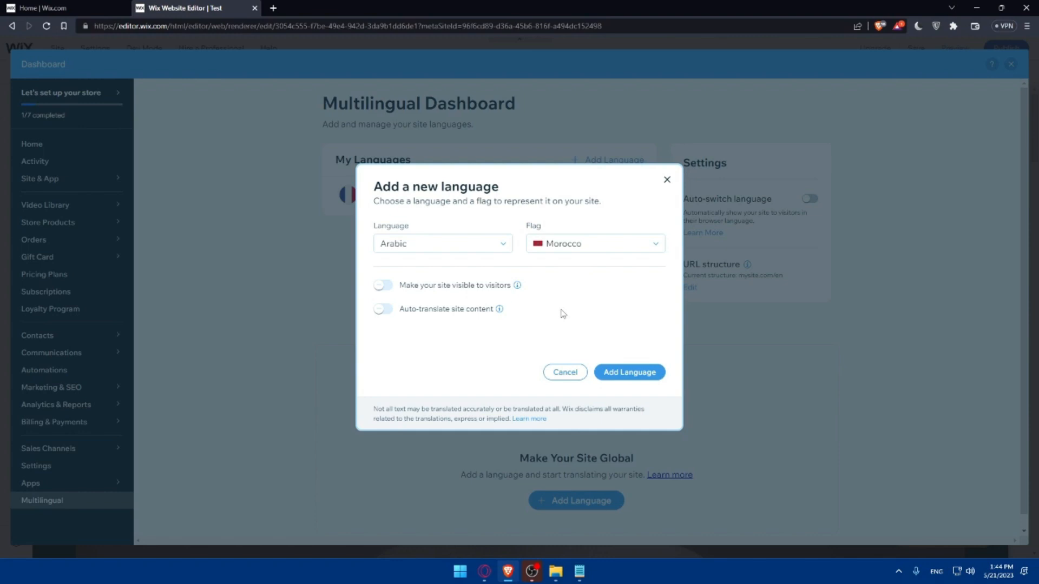
- Make the Arabic version visible to visitors, add the language and dismiss the confirmation
left_click(388, 287)
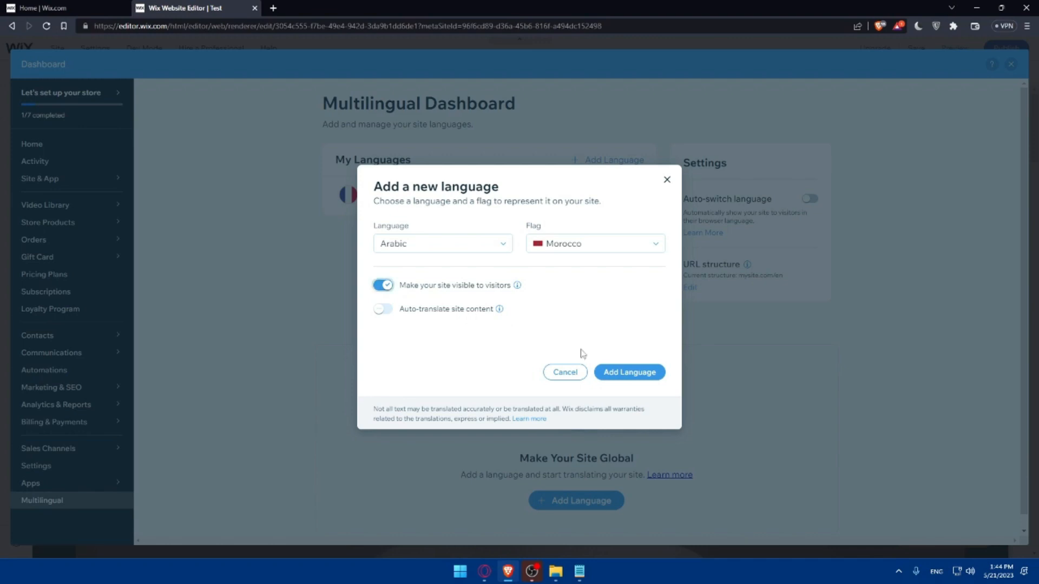
left_click(628, 372)
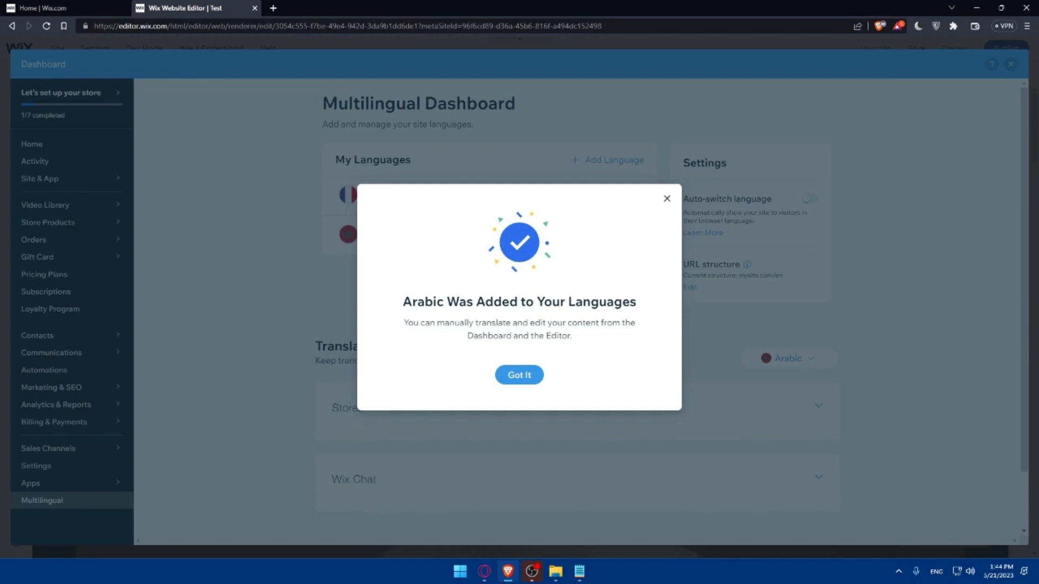
left_click(528, 375)
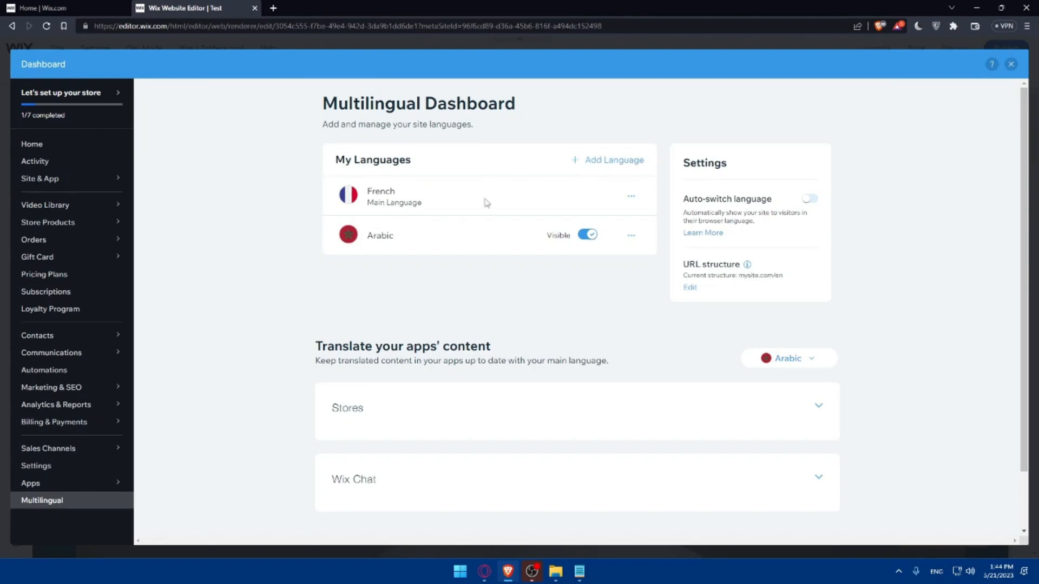
- Examine the add-language form and the management options available for French and Arabic
left_click(611, 161)
left_click(671, 197)
left_click(631, 235)
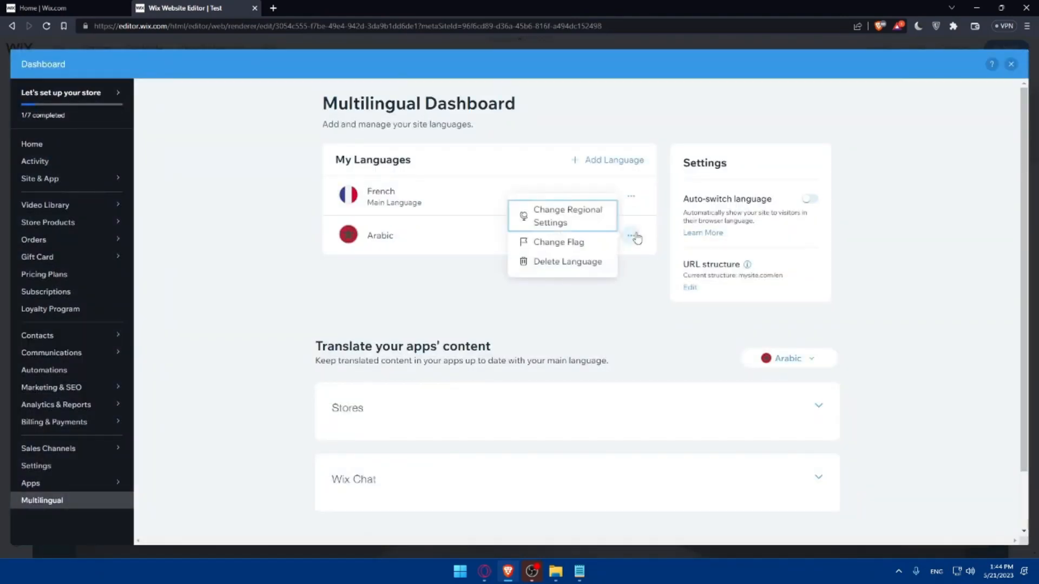
left_click(631, 196)
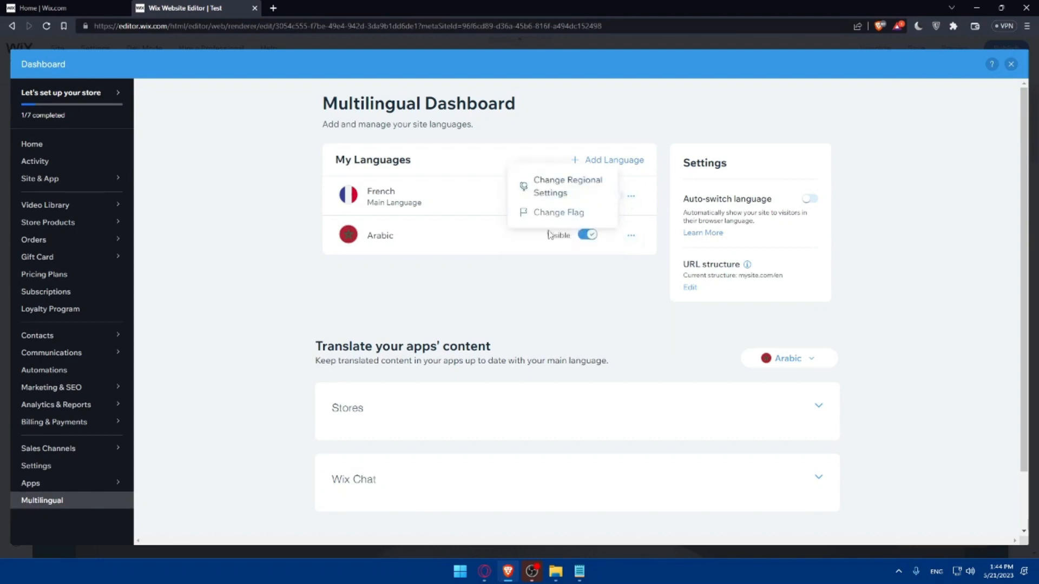
left_click(488, 295)
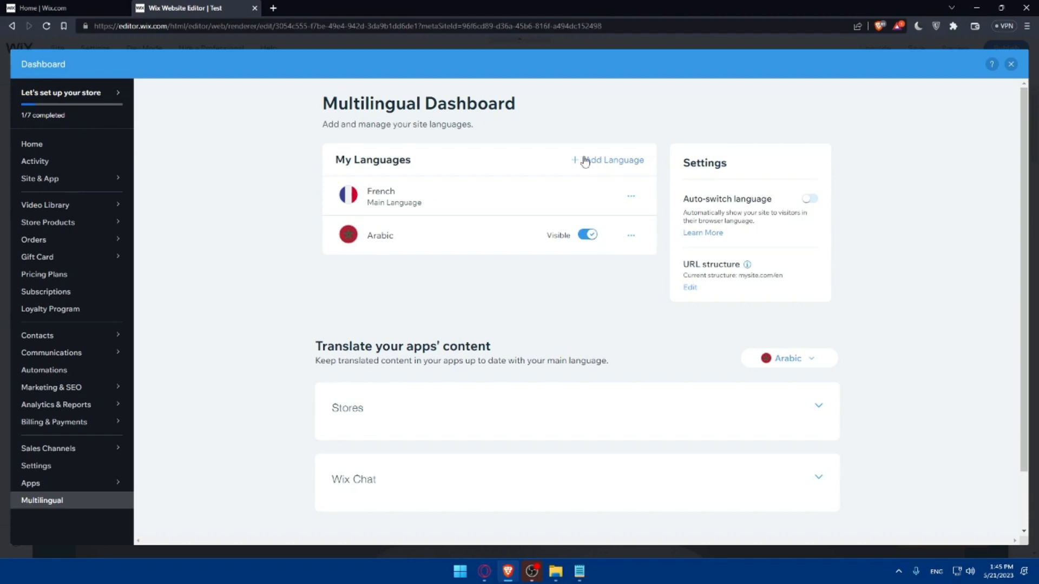
left_click(621, 165)
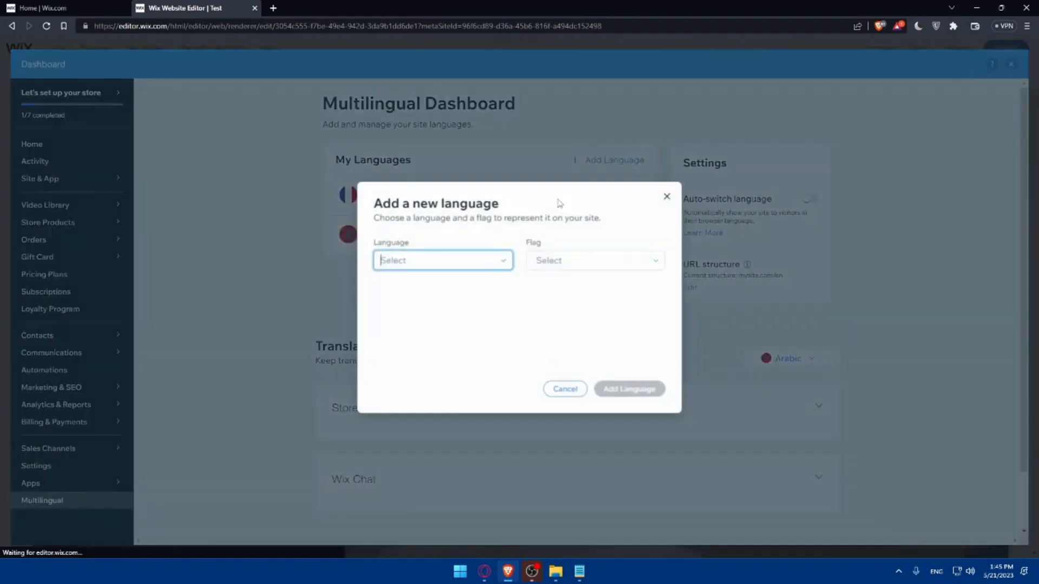
left_click(495, 262)
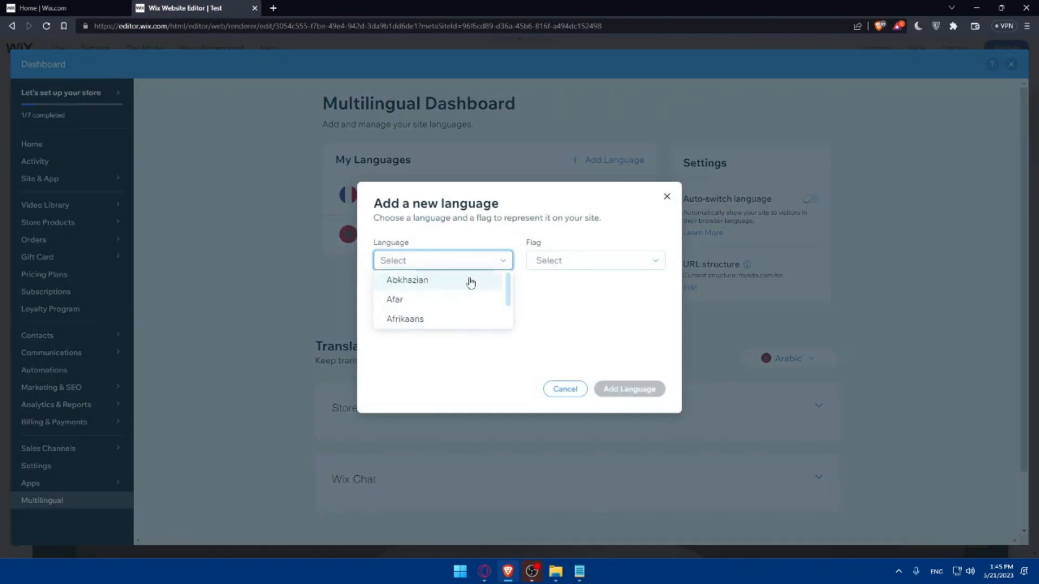
left_click(503, 268)
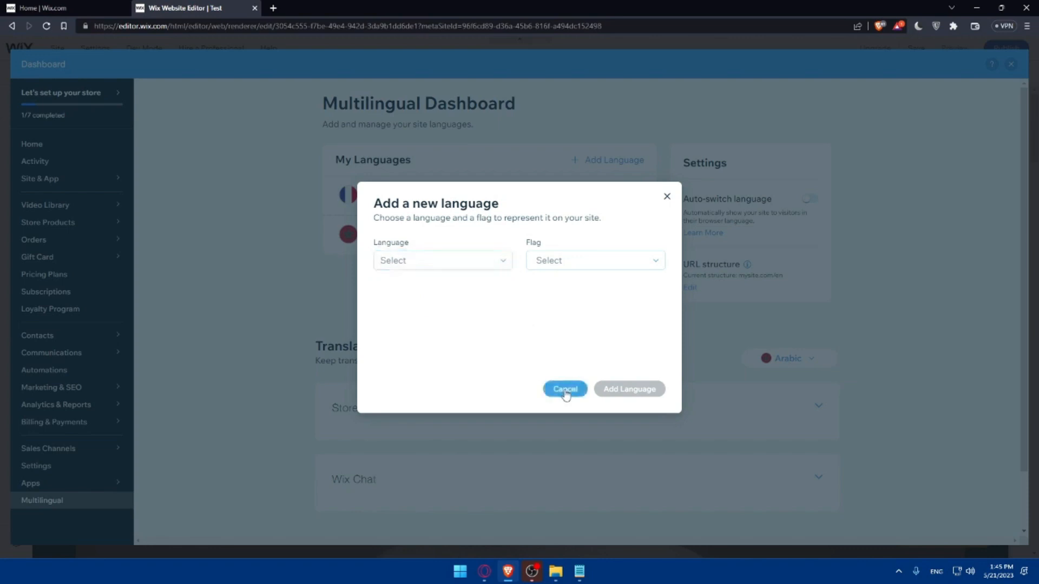
left_click(565, 389)
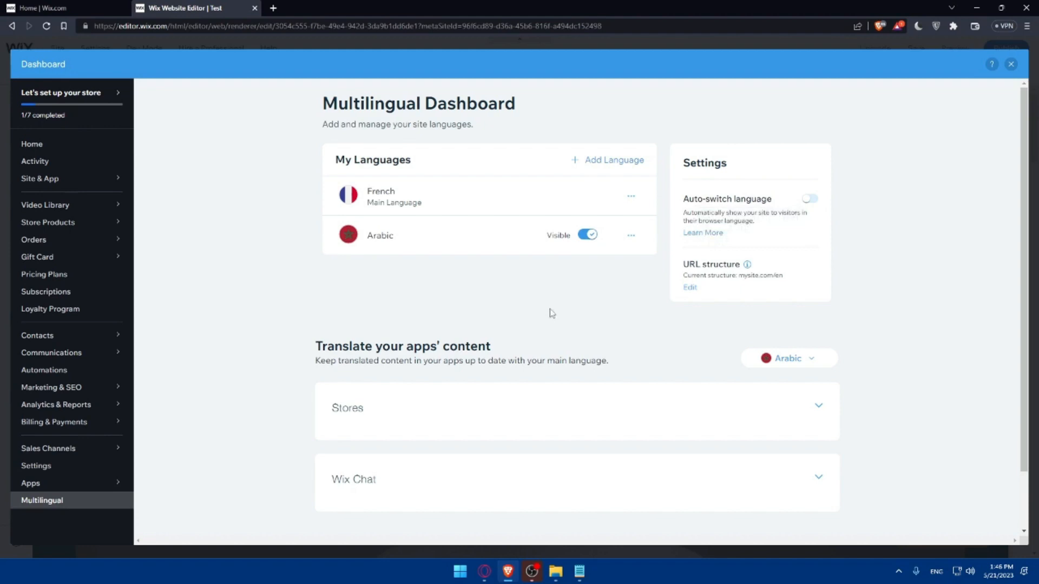
- Return from the Multilingual Dashboard to the editor and move the Arabic editing bar up toward the header
scroll(551, 313, "down", 1)
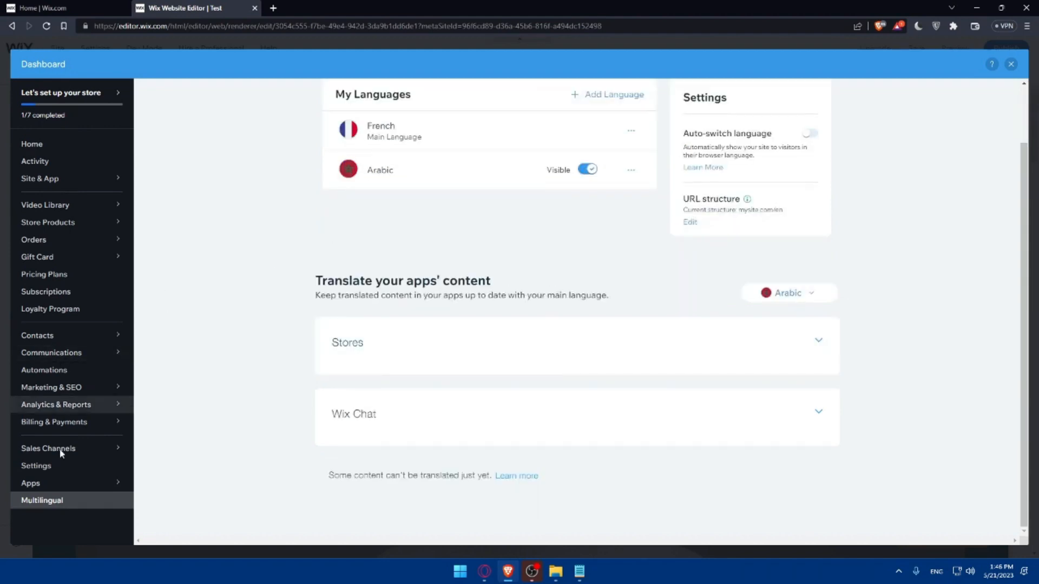
left_click(1010, 65)
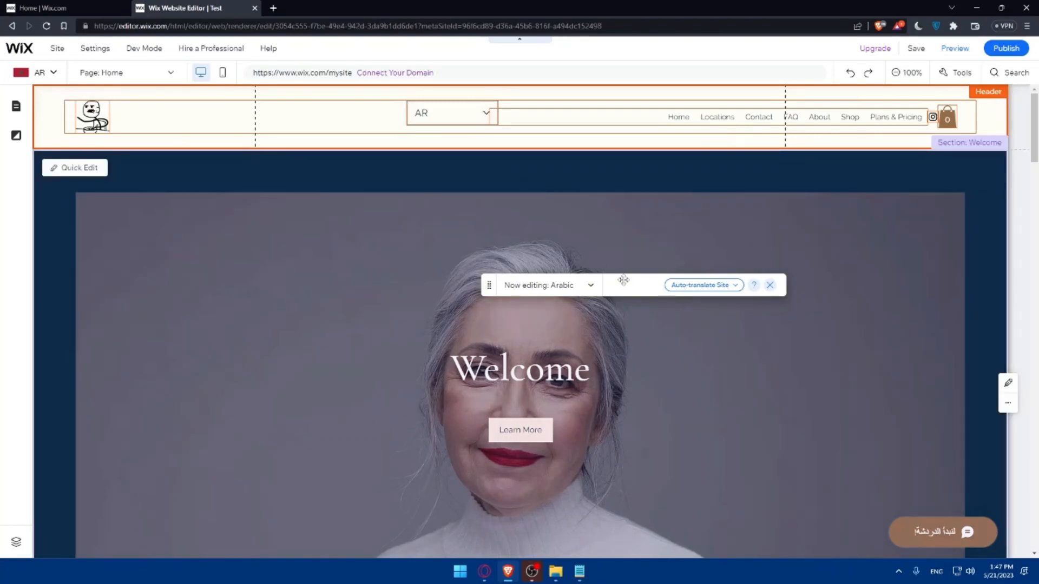
left_click_drag(622, 281, 465, 180)
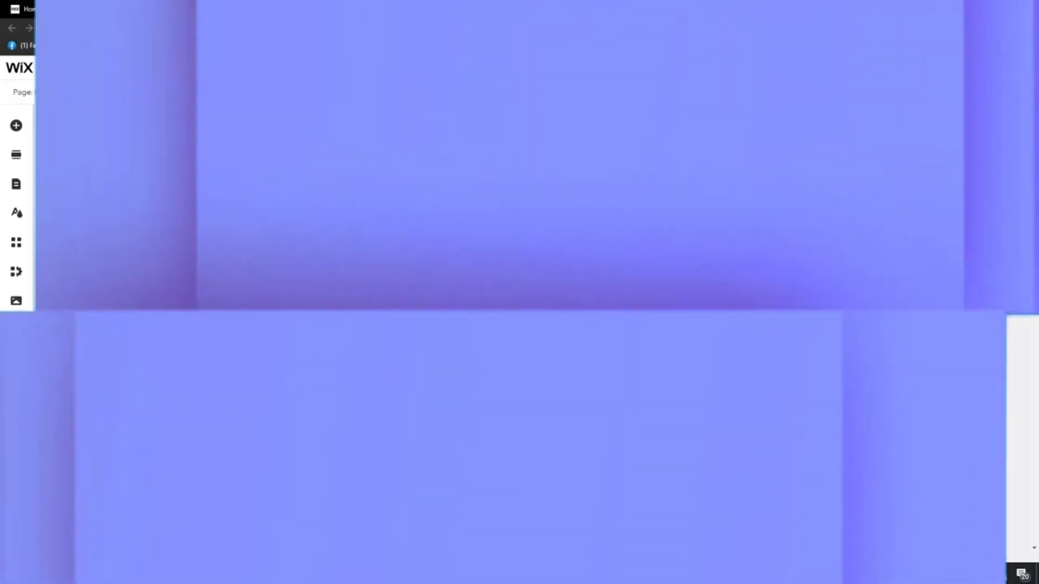
- Add the Job Application form section between the author introduction and the quote section on the blog's Home page
scroll(1007, 417, "down", 10)
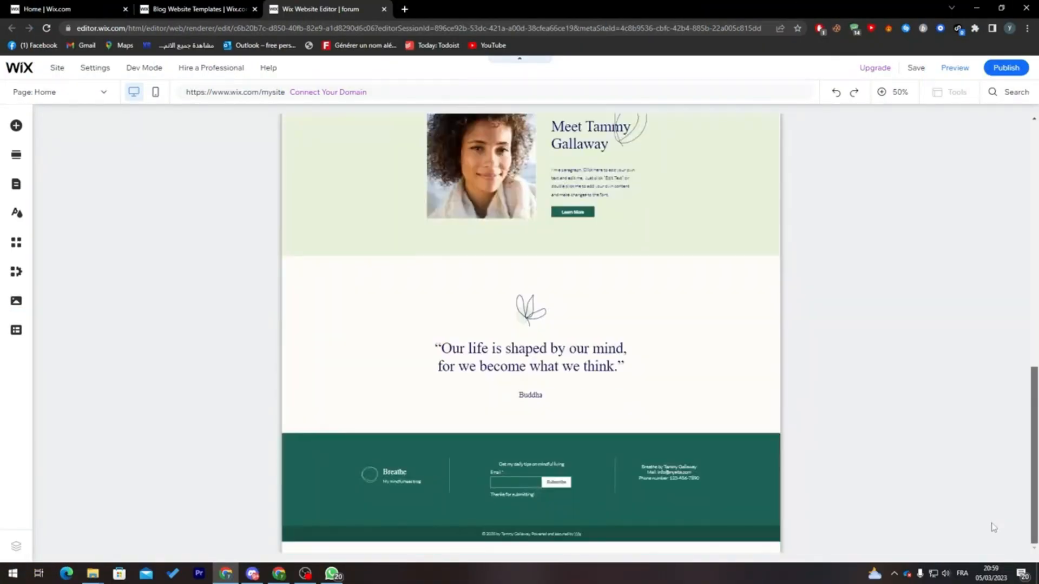
scroll(374, 383, "up", 1)
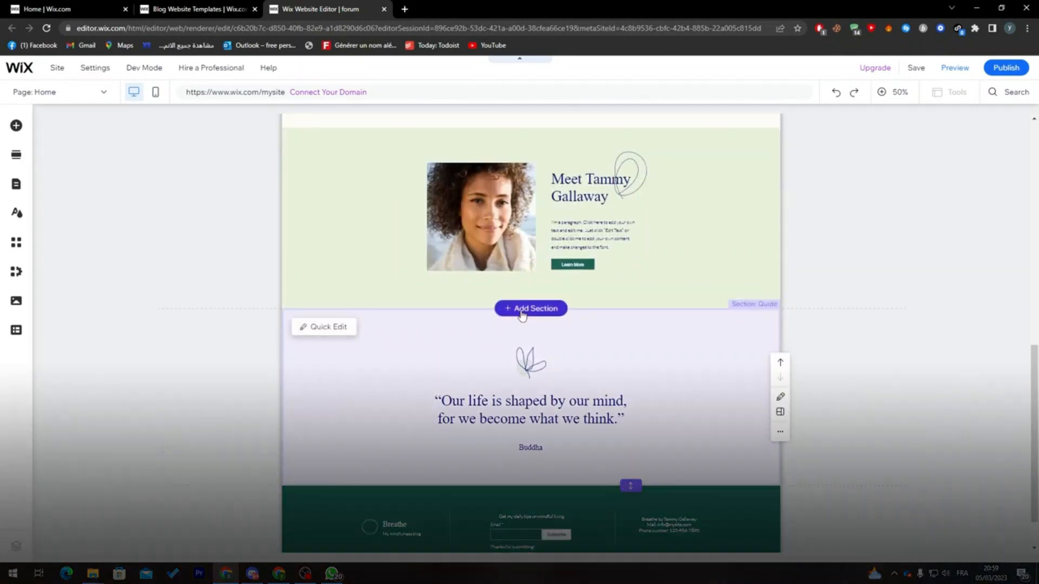
left_click(531, 308)
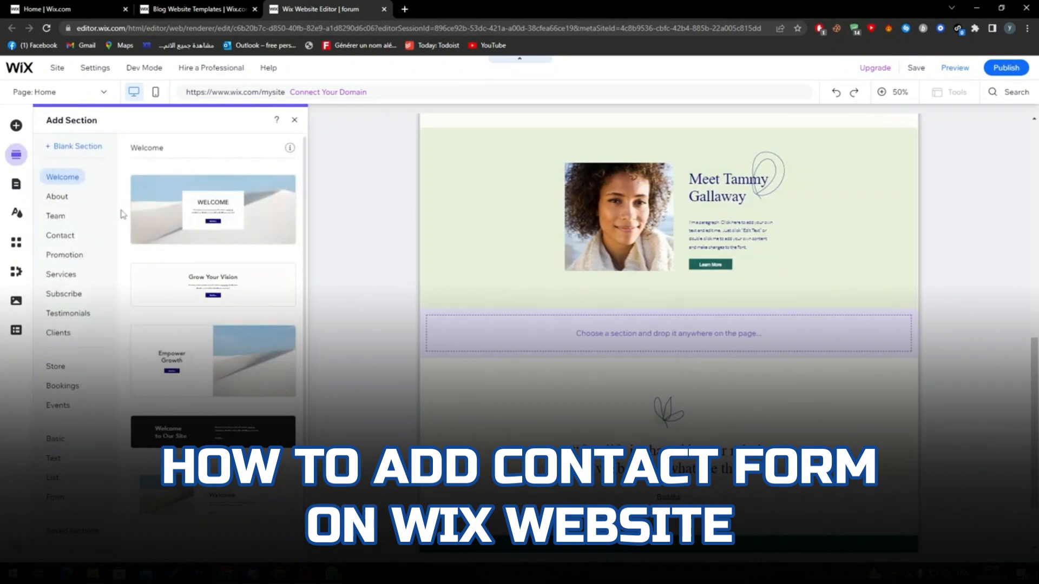
left_click(63, 499)
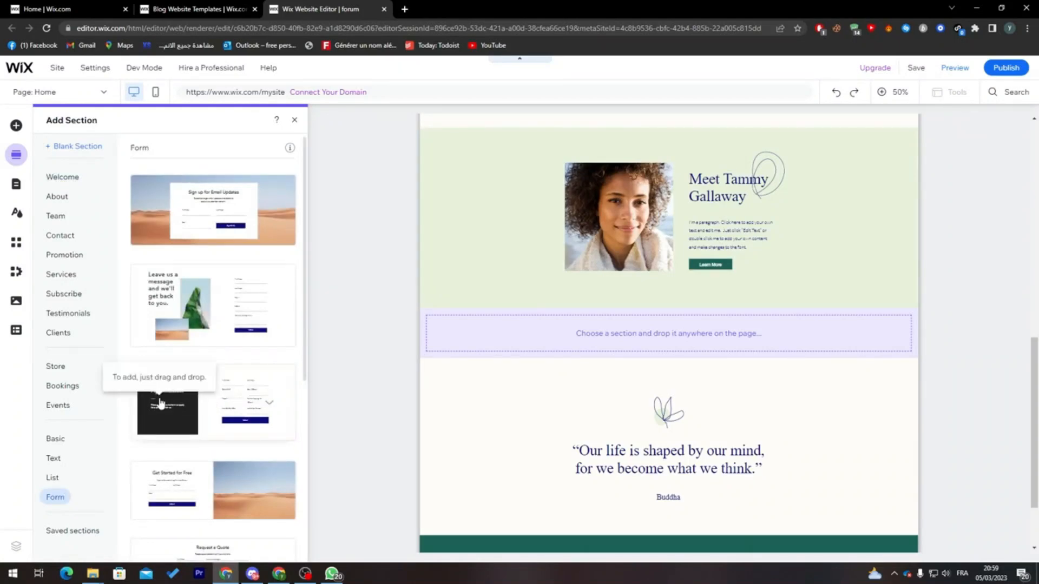
left_click(162, 415)
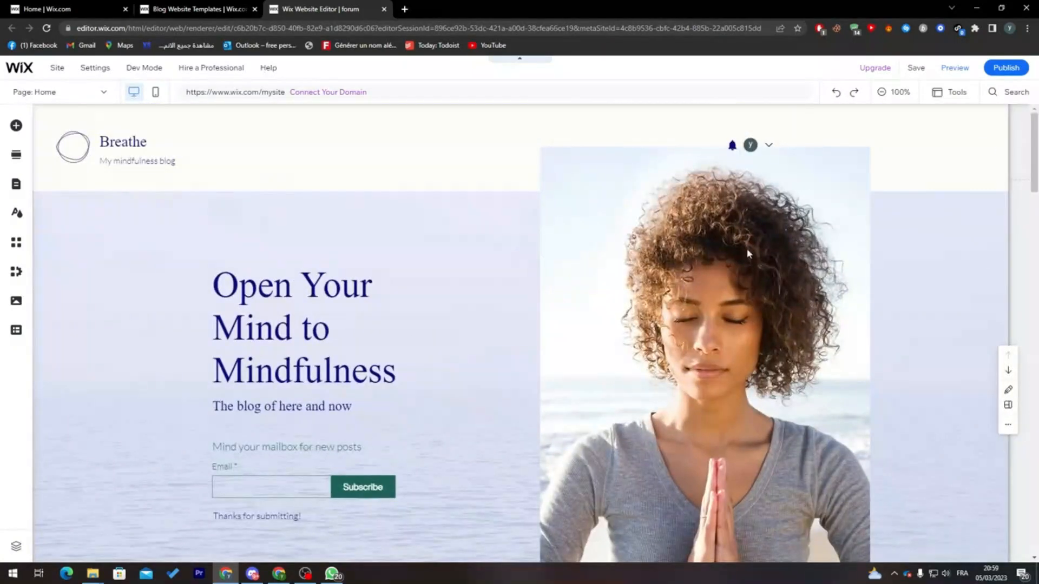
- Set the background of the Job Application section's dark column to the image of a helmeted worker on a ladder
left_click_drag(1035, 149, 1036, 263)
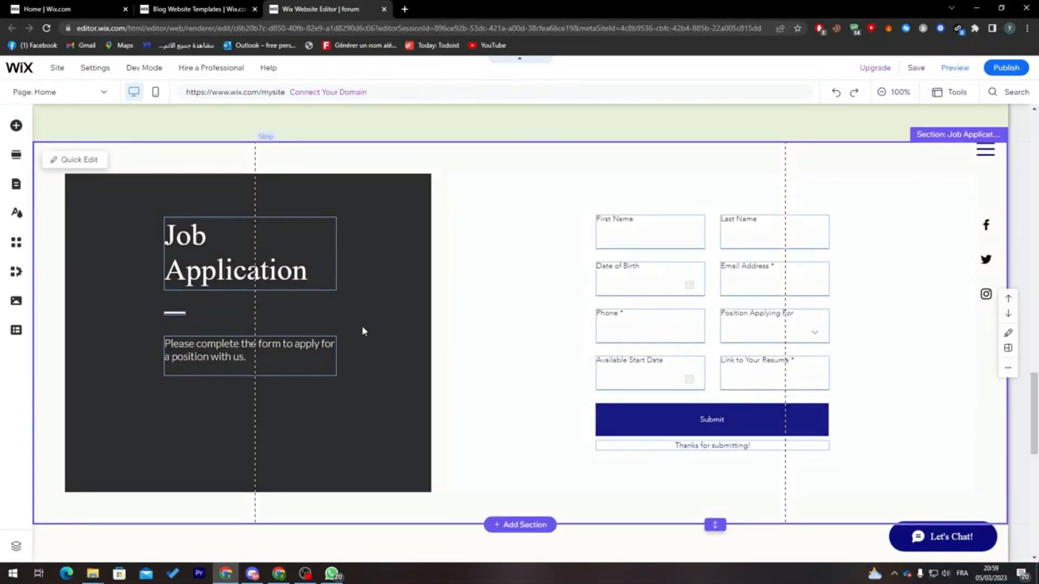
left_click(376, 292)
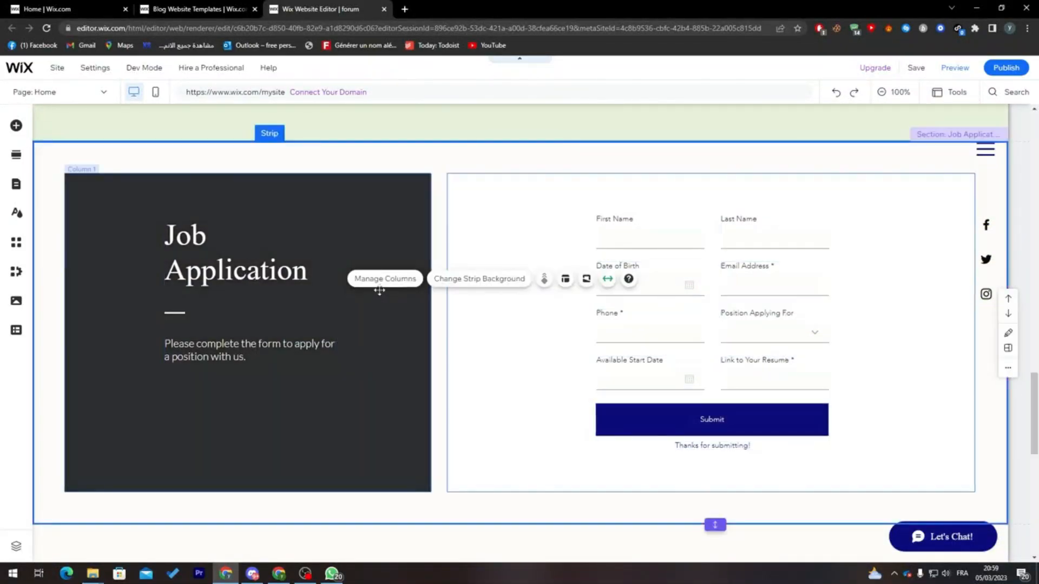
left_click(372, 225)
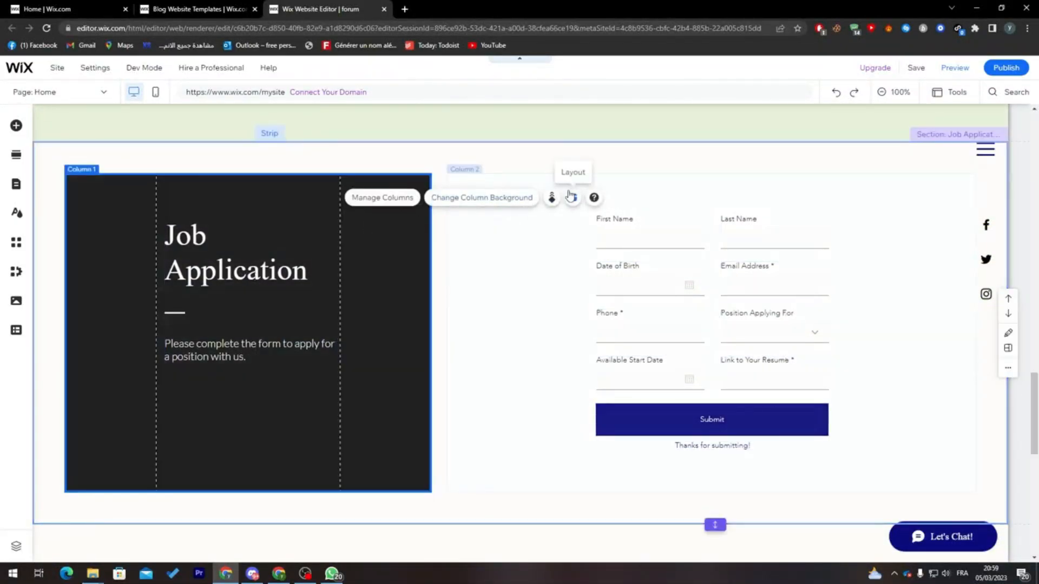
left_click(462, 205)
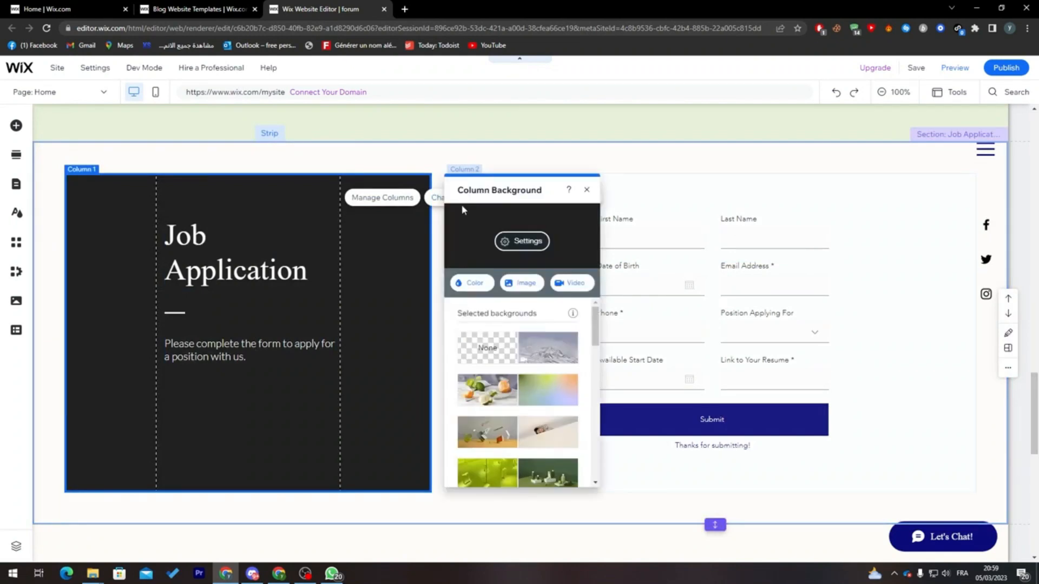
scroll(588, 381, "down", 5)
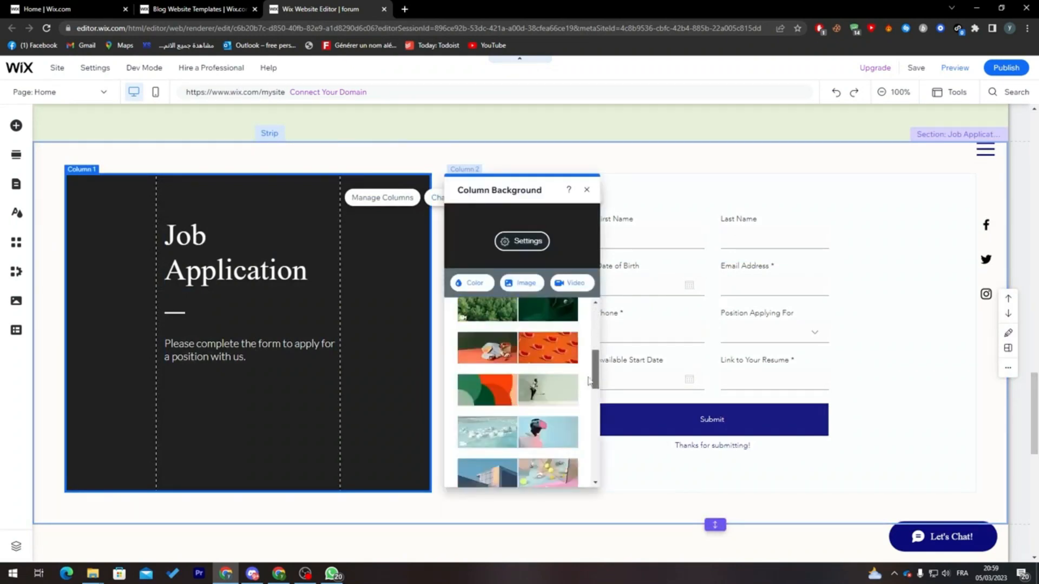
scroll(589, 381, "down", 3)
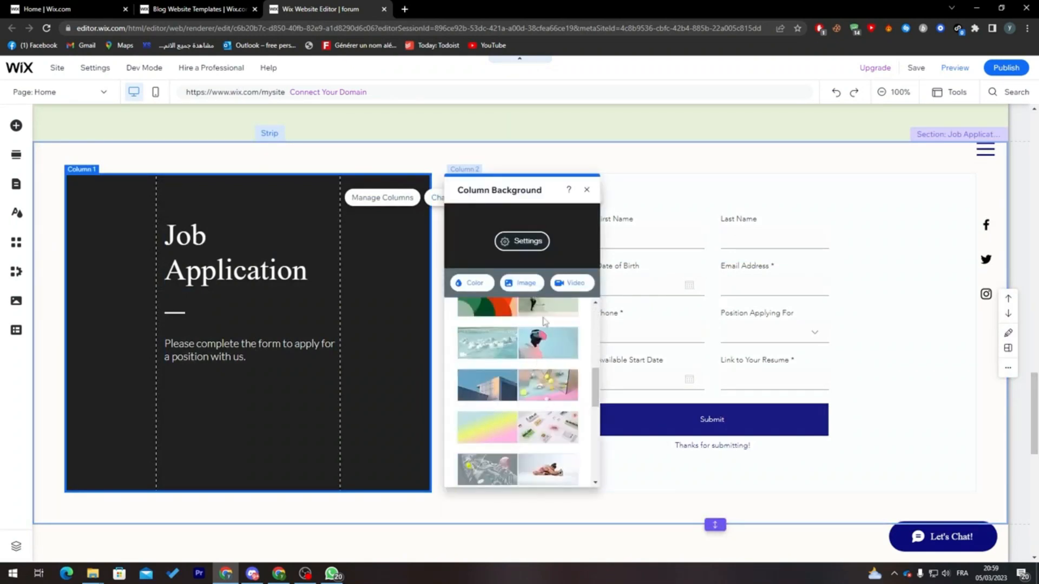
left_click(543, 328)
- Replace the Job Application heading text with "Contact Form"
left_click(205, 253)
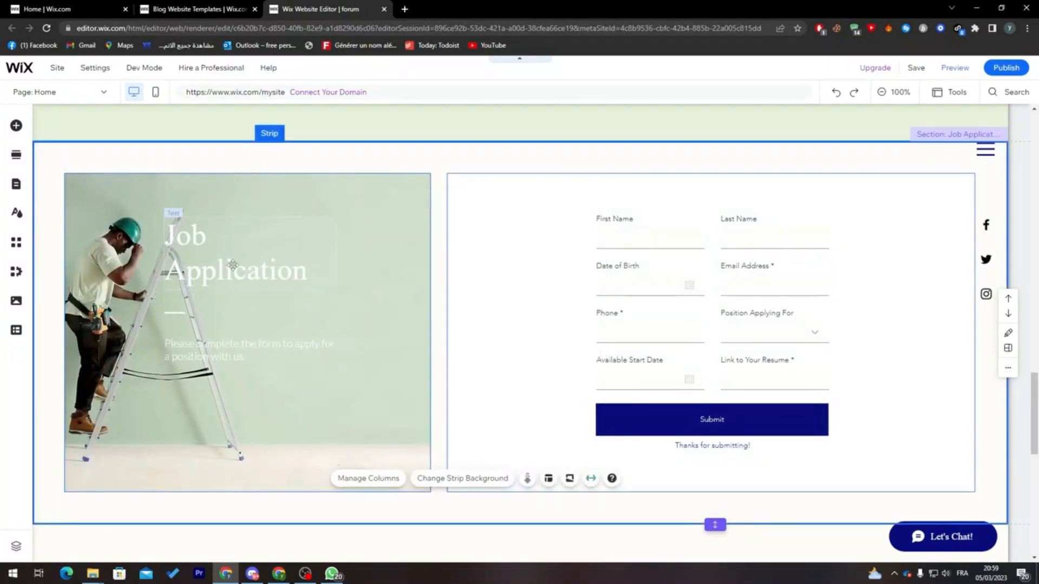
left_click(206, 253)
double_click(205, 254)
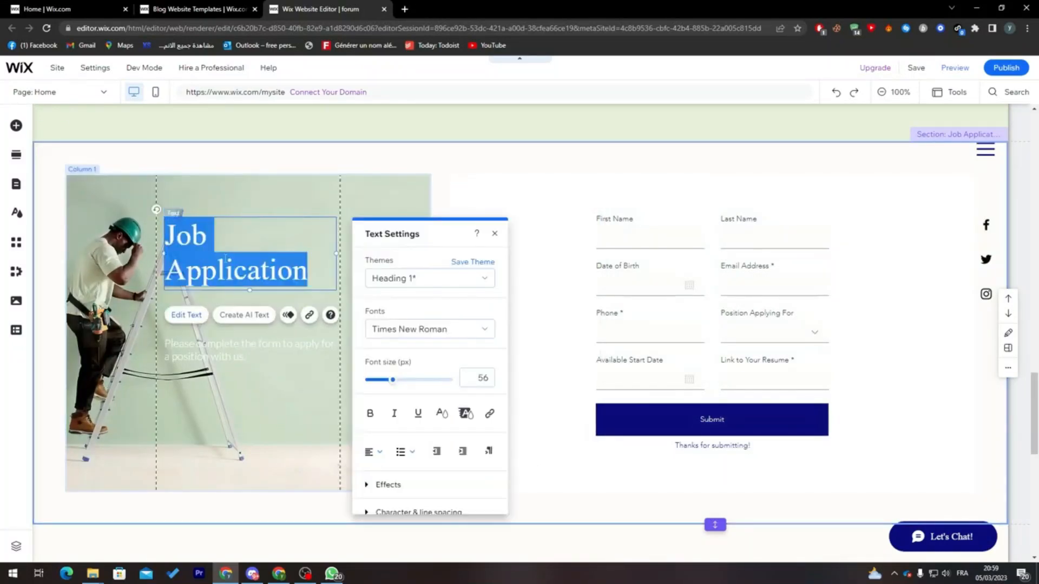
type("Contact Fo")
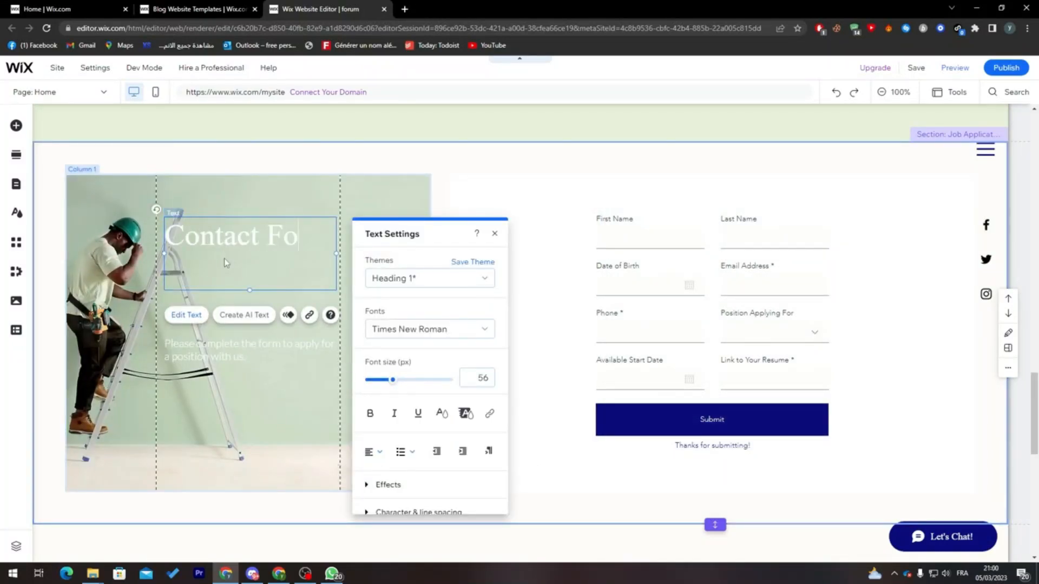
type("rum")
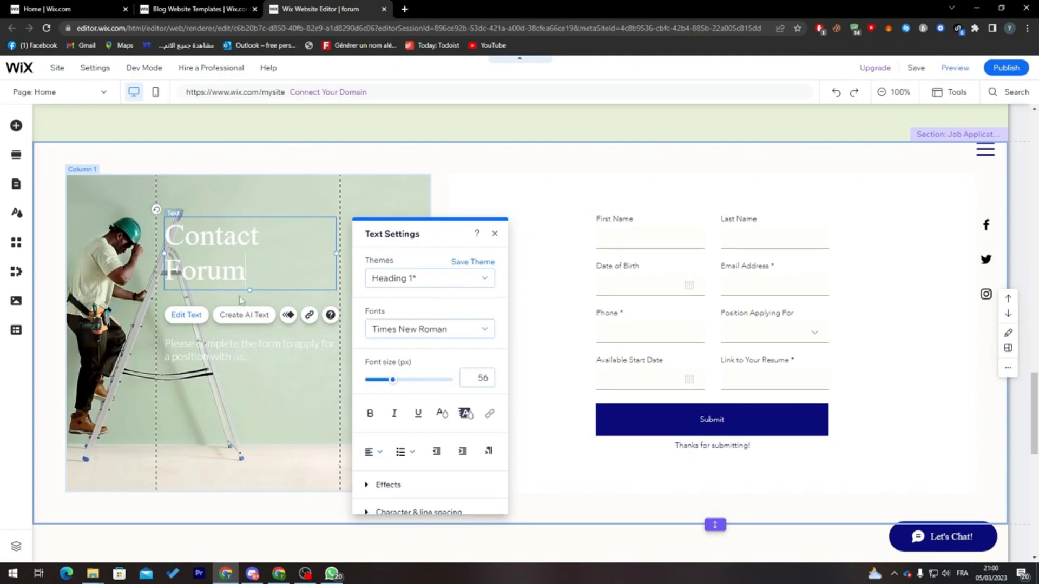
key("BackSpace")
key("BackSpace")
type("lm")
key("BackSpace")
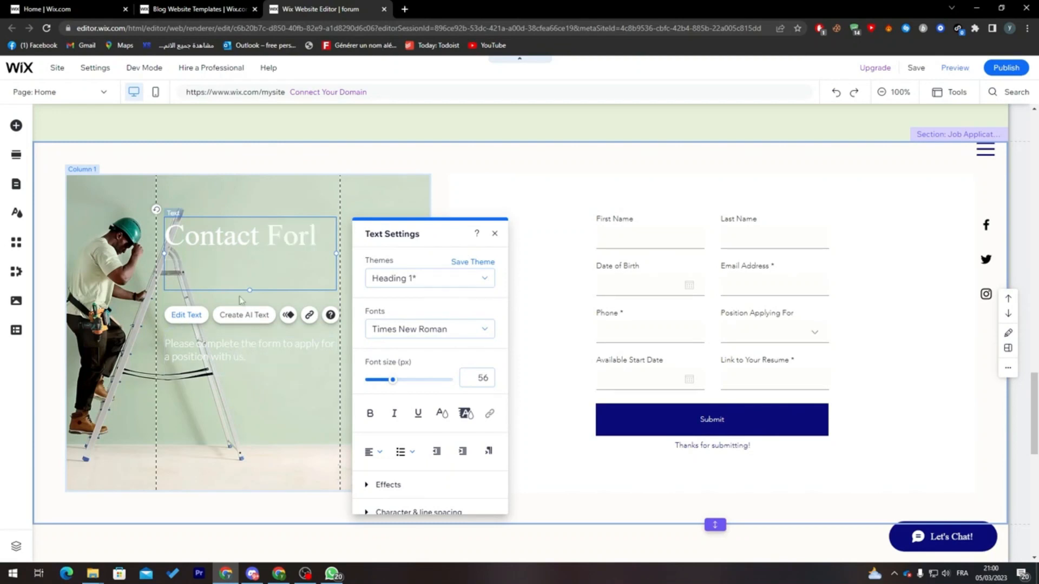
key("BackSpace")
type("m")
- Make the entire Contact Form heading bold
key("ctrl+a")
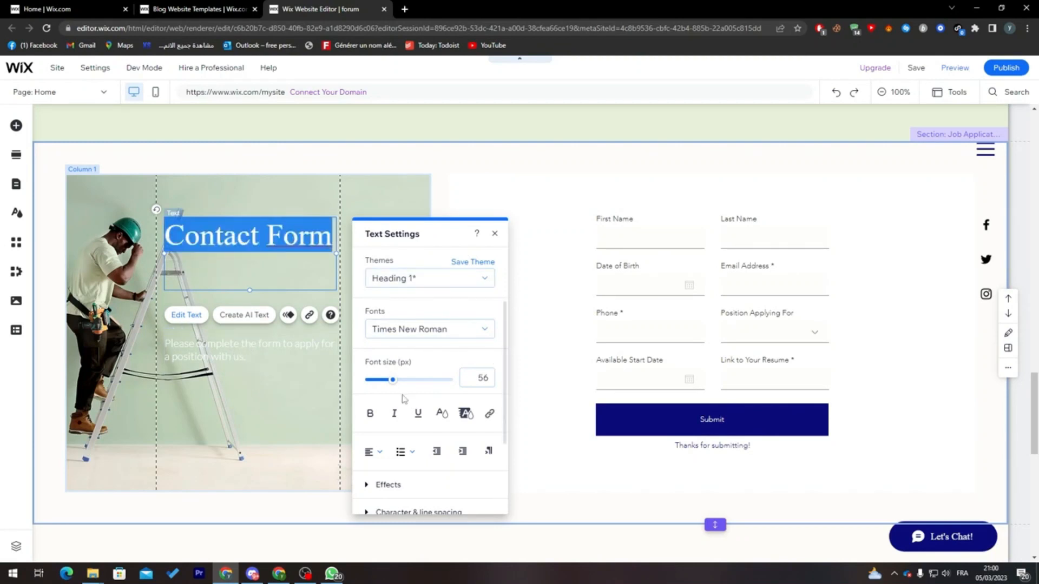
left_click_drag(506, 391, 506, 359)
scroll(505, 399, "down", 1)
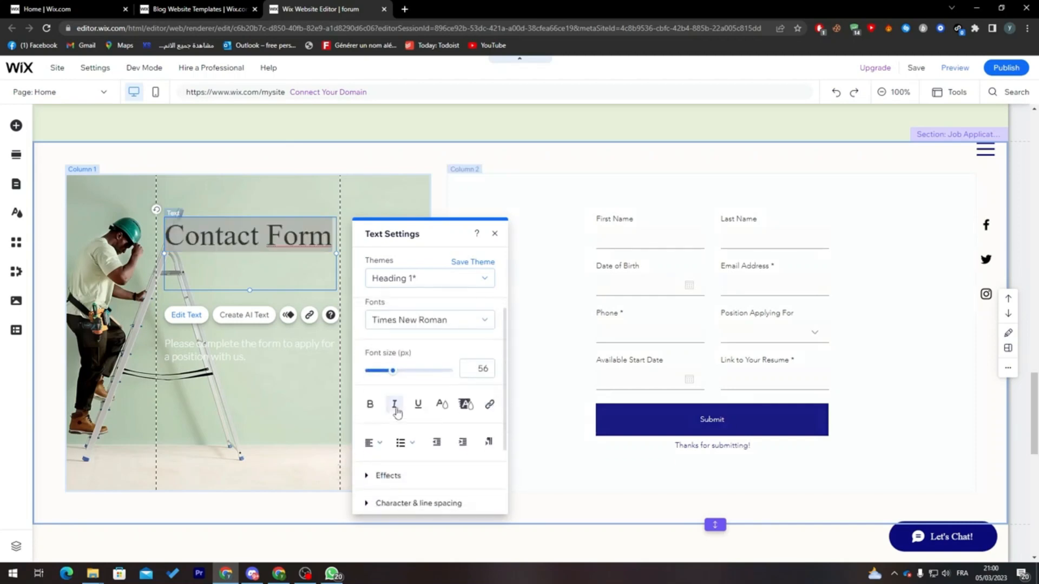
left_click(371, 405)
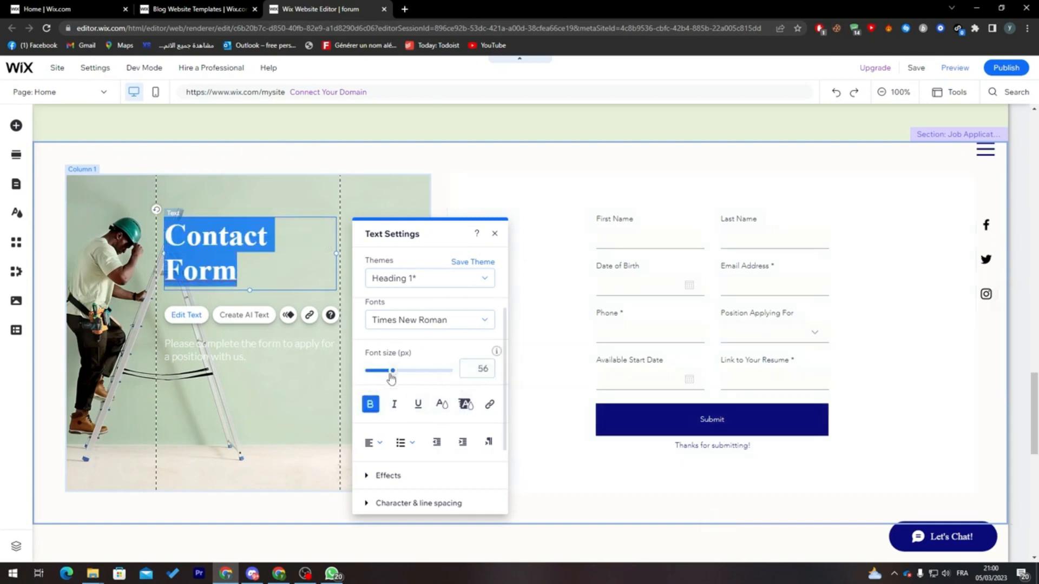
- Examine the heading's effects, character and line spacing, vertical text, and SEO & accessibility settings
scroll(390, 387, "down", 2)
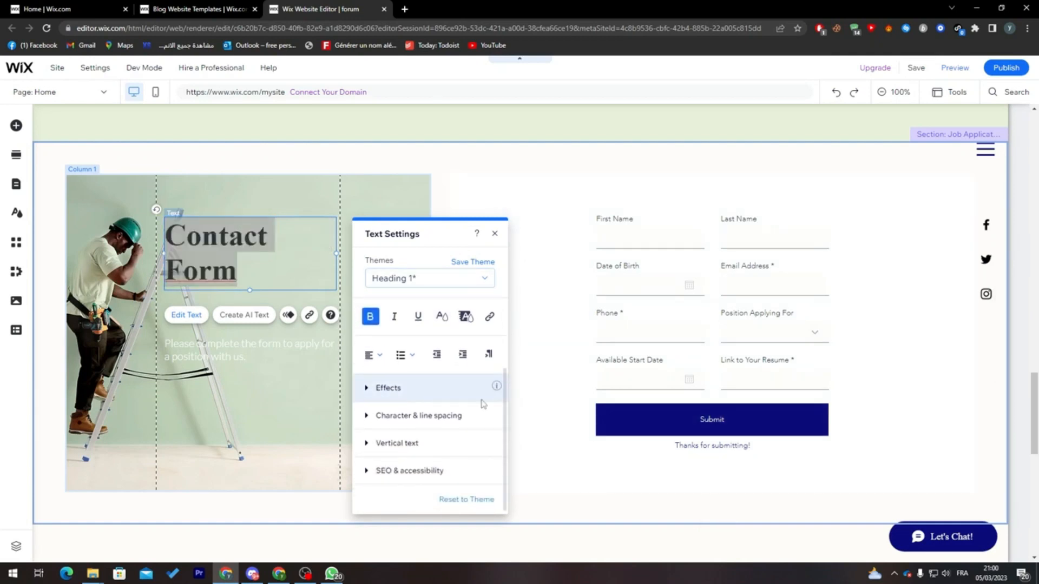
left_click(388, 388)
left_click(388, 426)
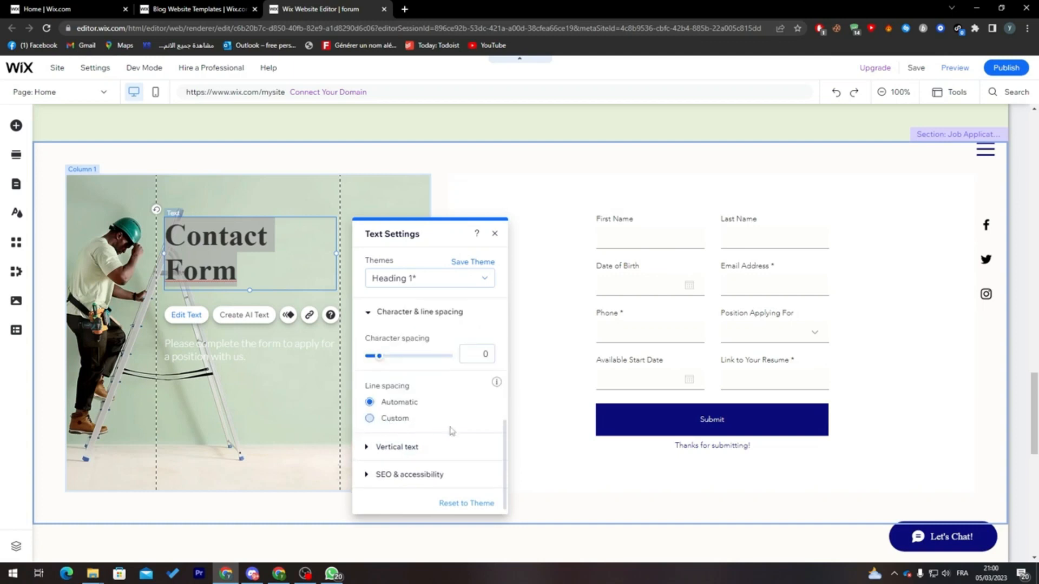
left_click(428, 445)
left_click(422, 471)
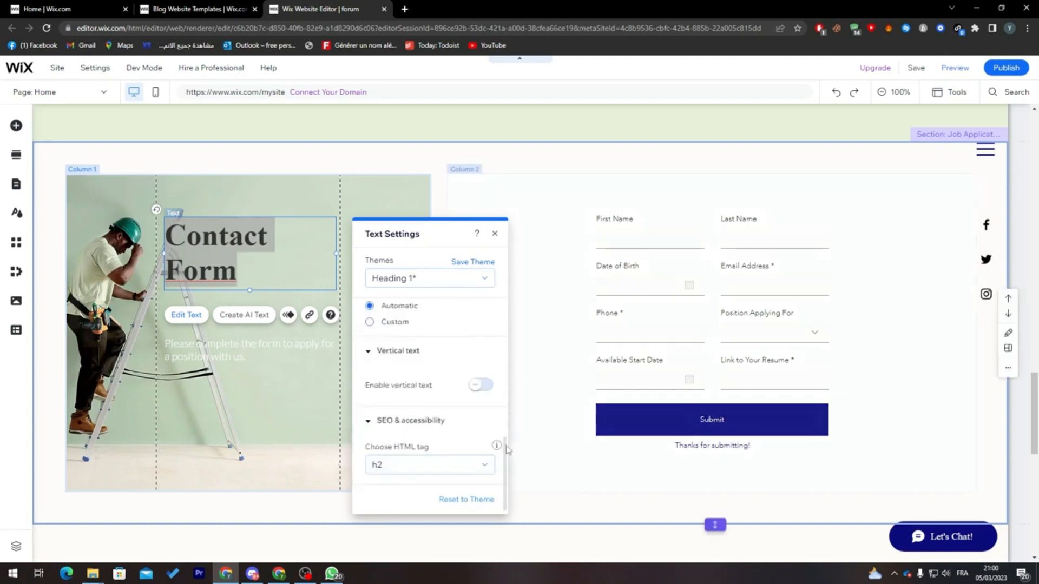
scroll(495, 433, "up", 5)
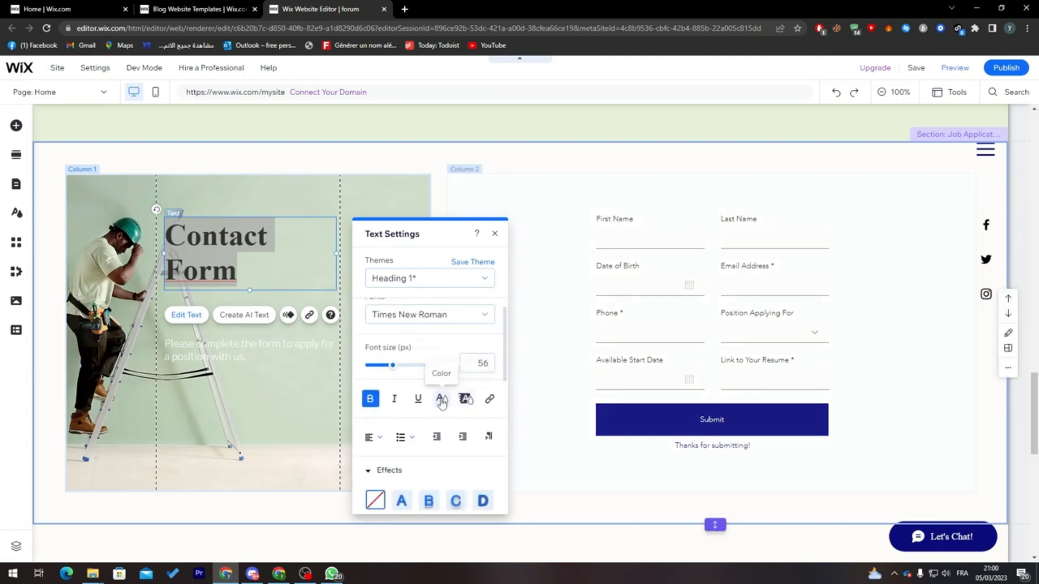
- Color the Contact Form heading with the near-black theme color and leave text editing
left_click(442, 399)
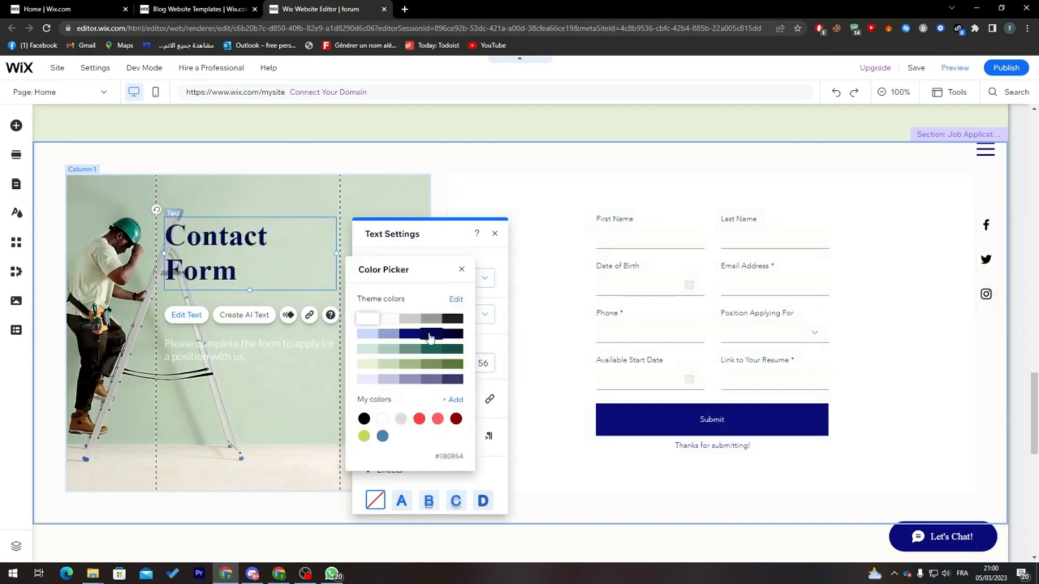
left_click(453, 321)
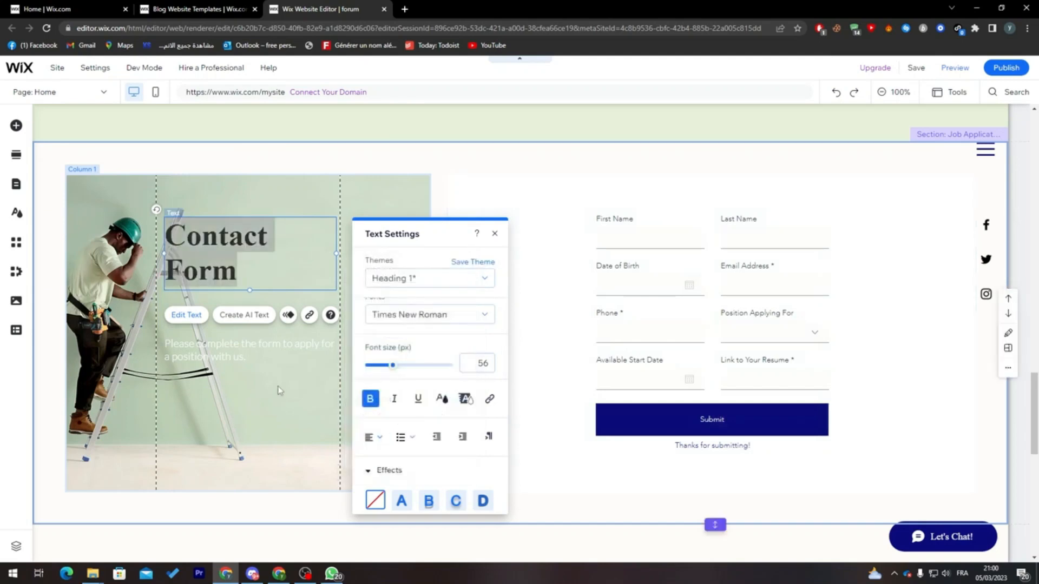
left_click(518, 380)
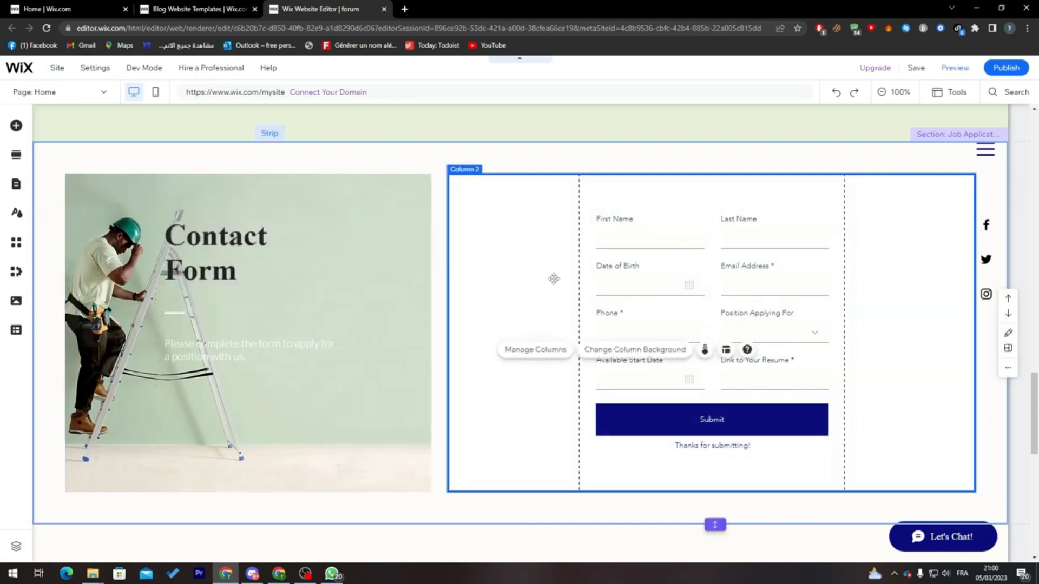
- Apply the Float in animation to the form beside the worker image
left_click(746, 279)
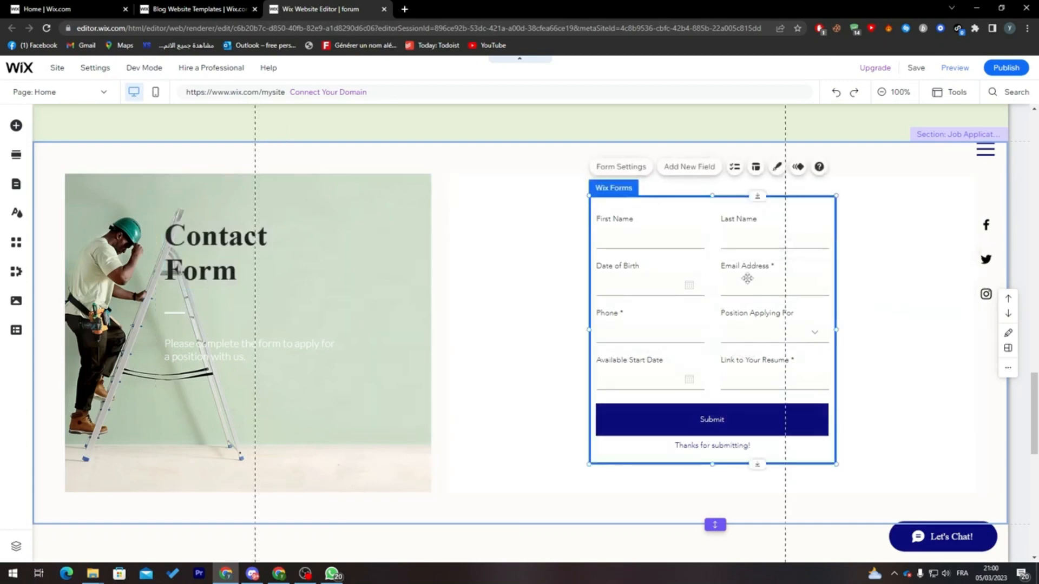
left_click(798, 169)
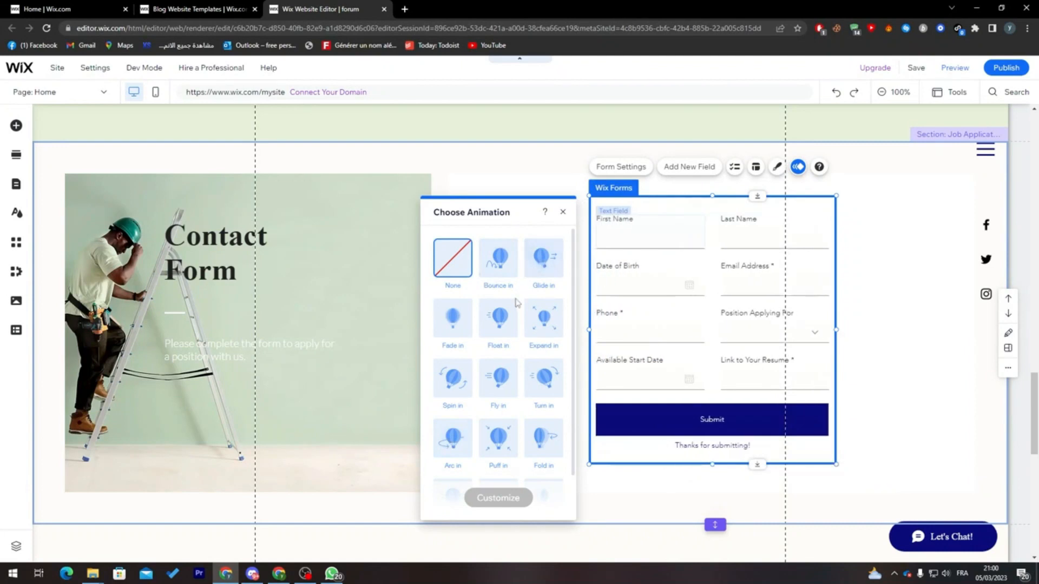
left_click(511, 316)
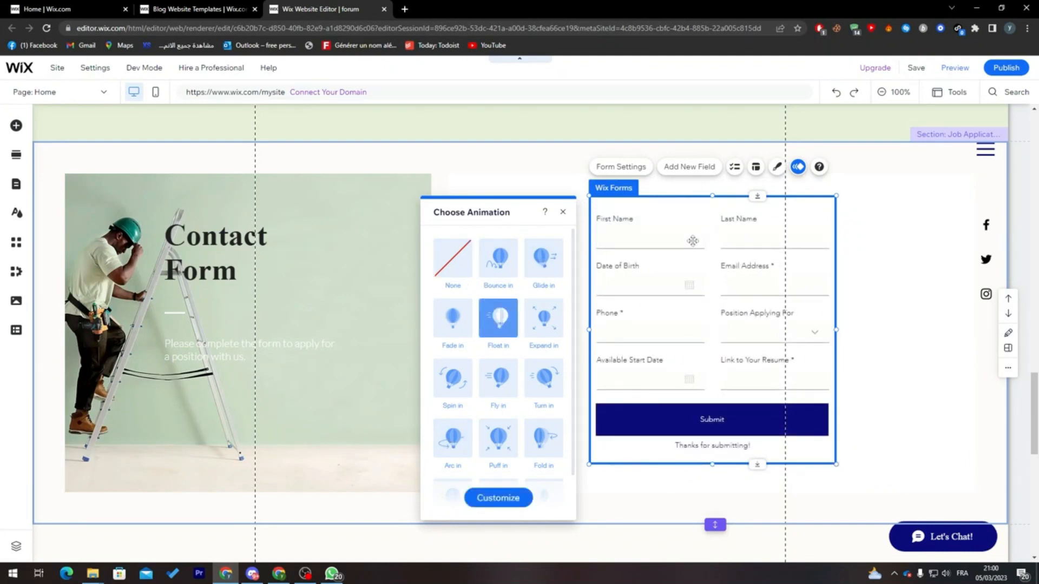
left_click(864, 264)
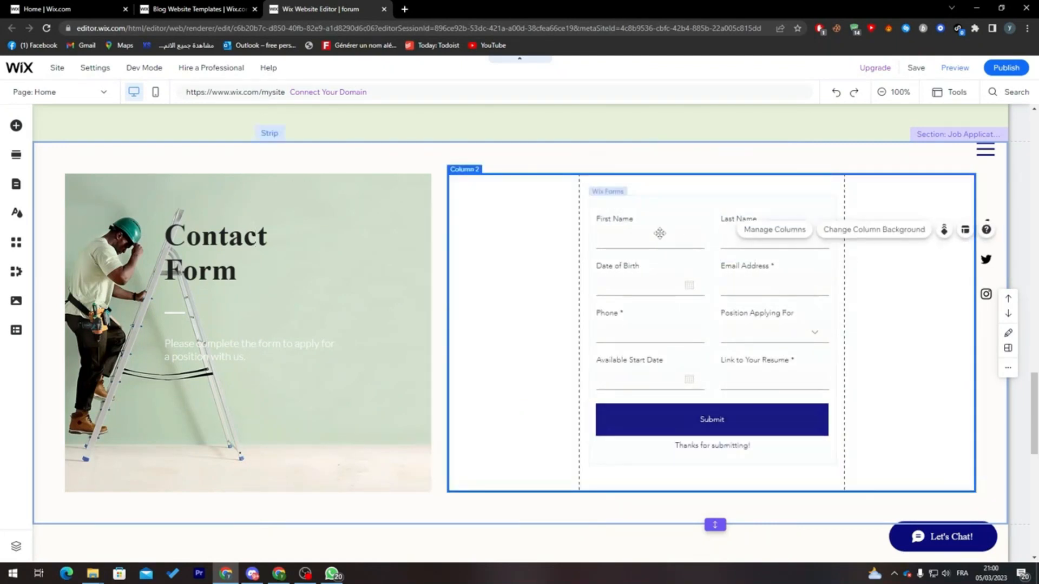
- Try deleting the First Name field from the form, and undo the deletion
left_click(631, 215)
left_click(636, 219)
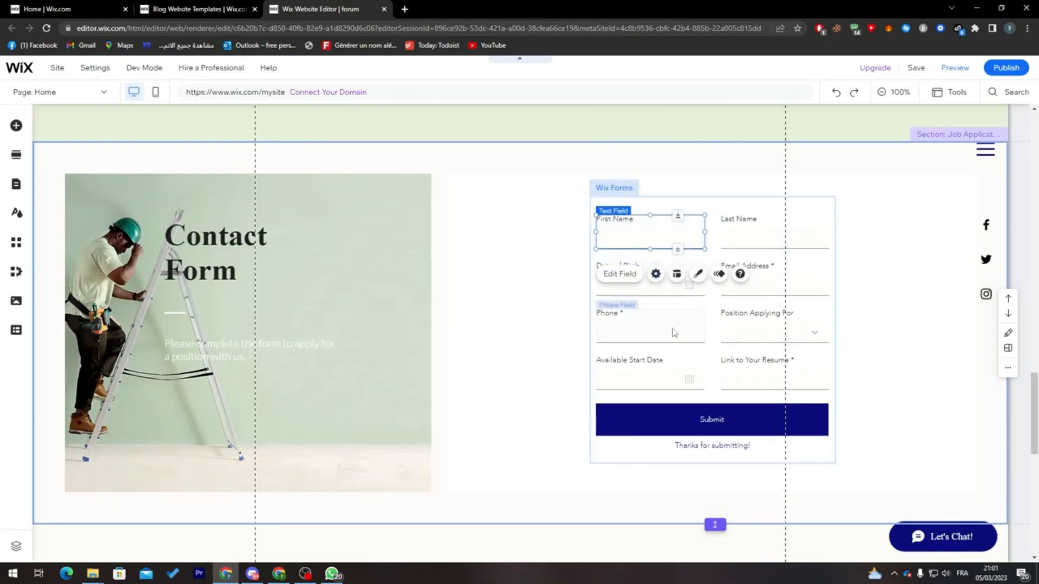
key("Delete")
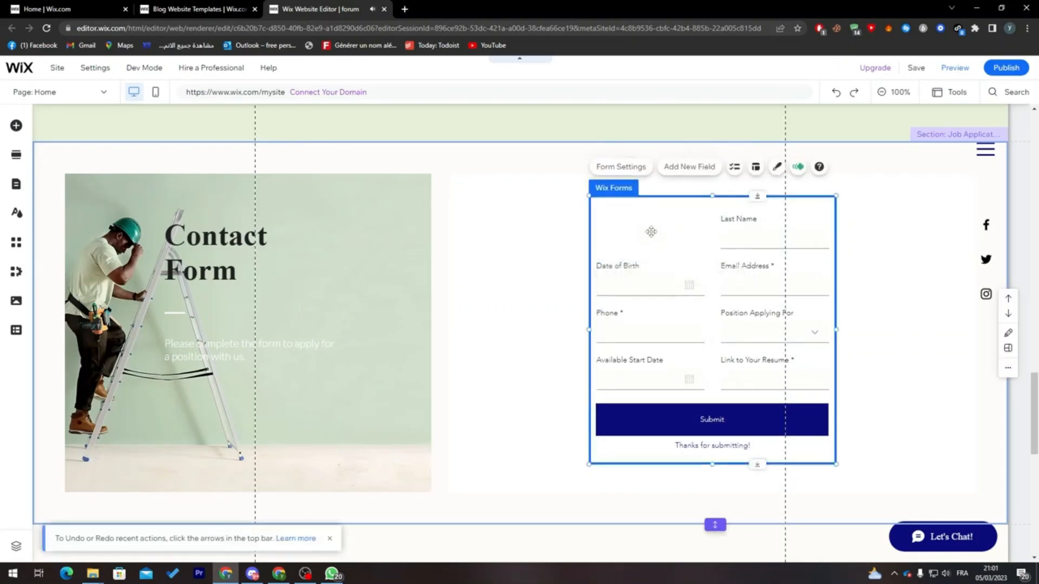
key("ctrl+z")
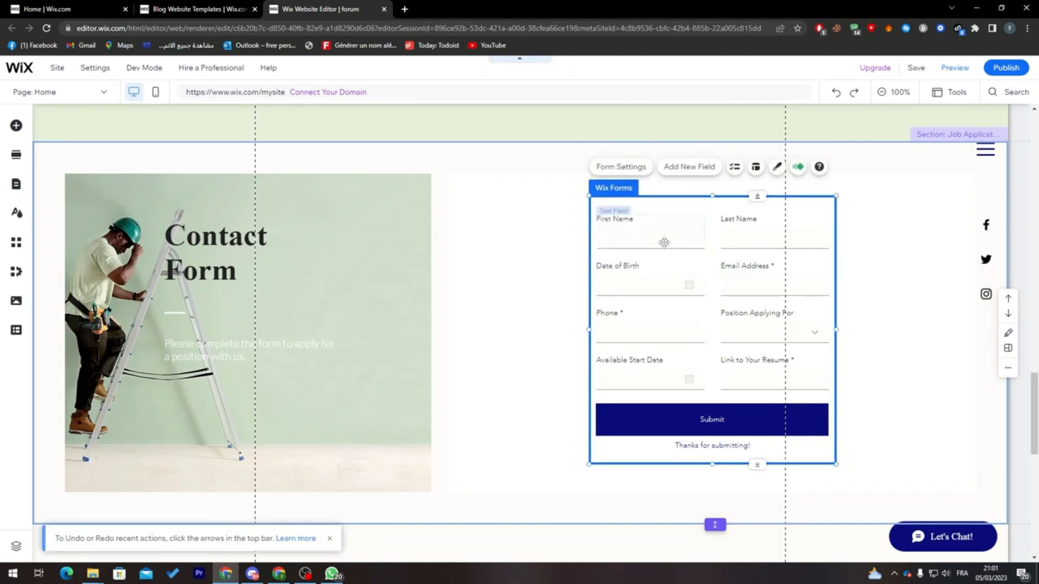
- Apply the outlined date picker design with the black calendar header to the Date of Birth field and view its customization options
left_click(640, 283)
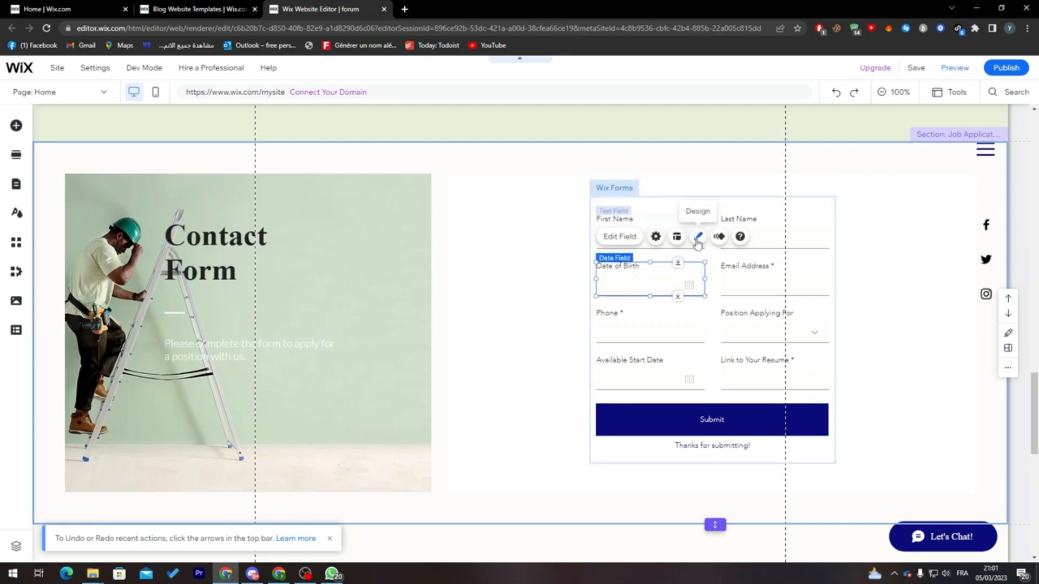
left_click(698, 238)
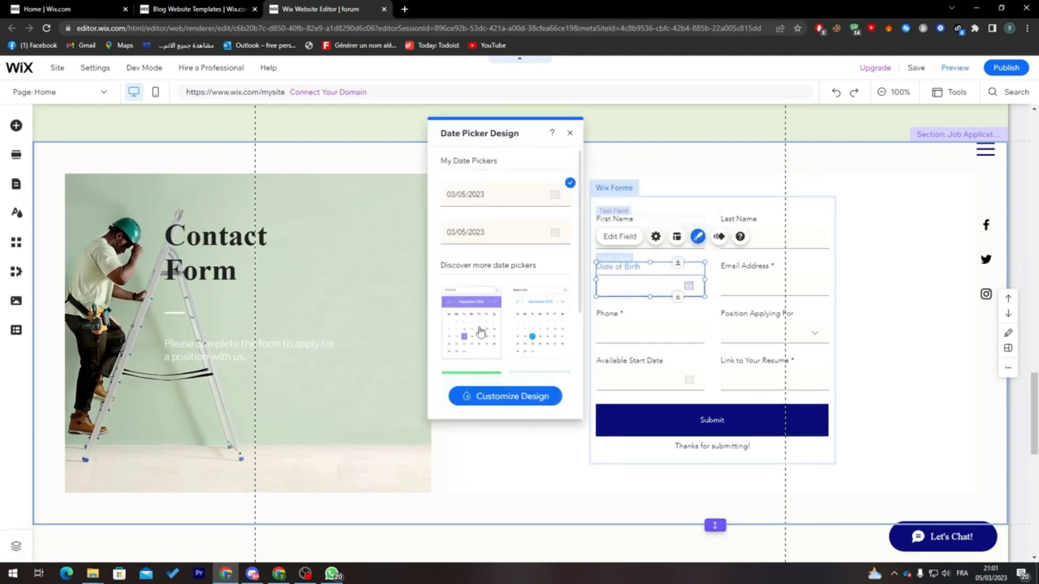
scroll(518, 324, "down", 3)
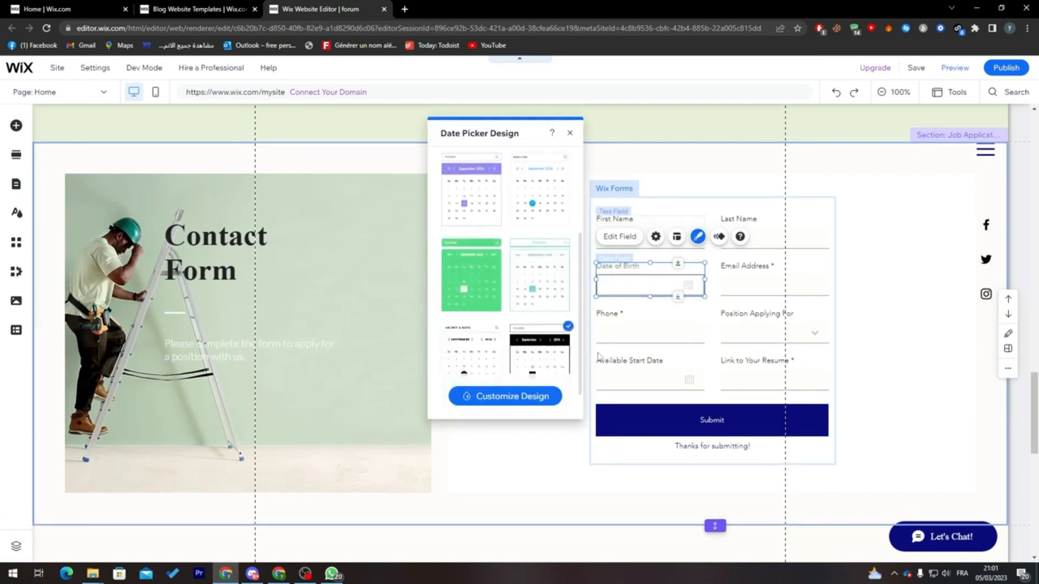
left_click(490, 398)
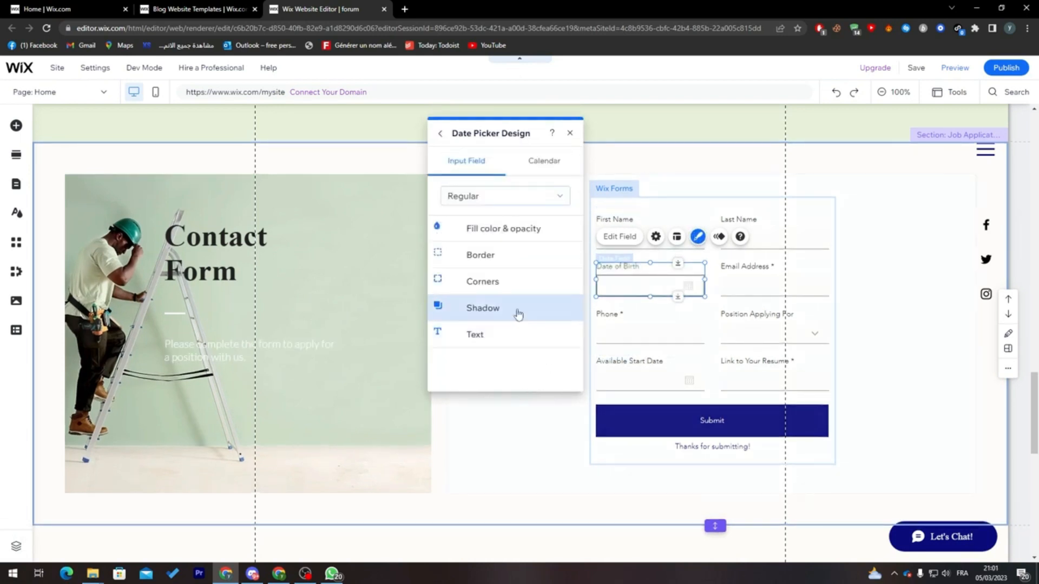
left_click(571, 132)
left_click(891, 348)
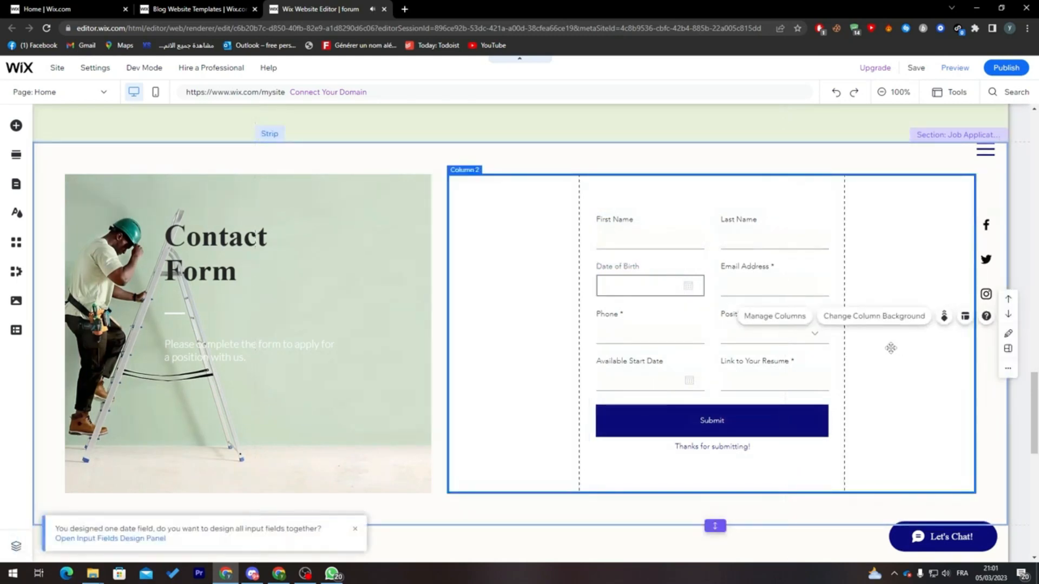
- Add a Terms Checkbox from the contact fields to the form beside the worker image
left_click(730, 289)
left_click(665, 236)
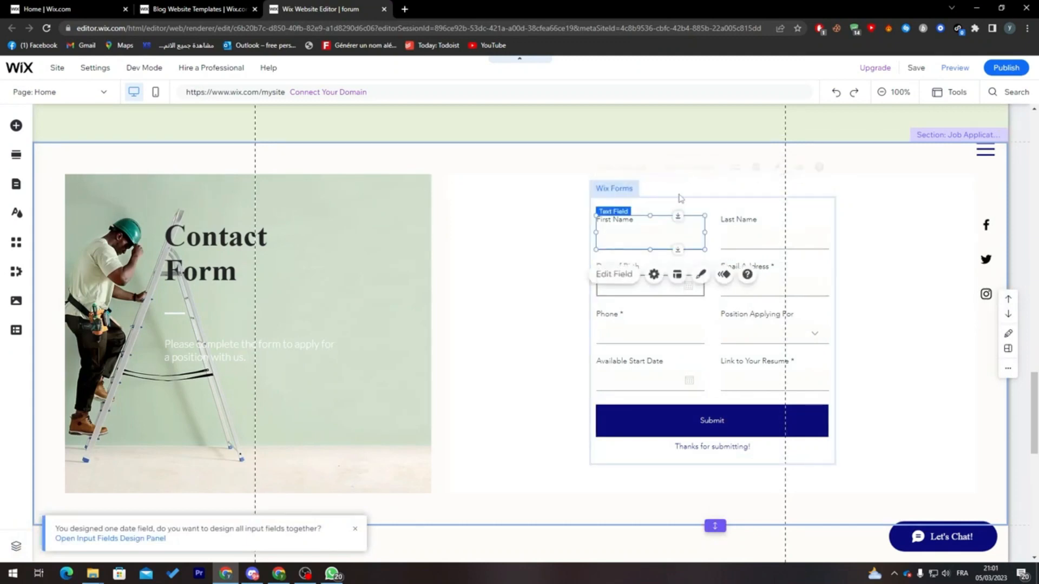
left_click(683, 212)
left_click(682, 213)
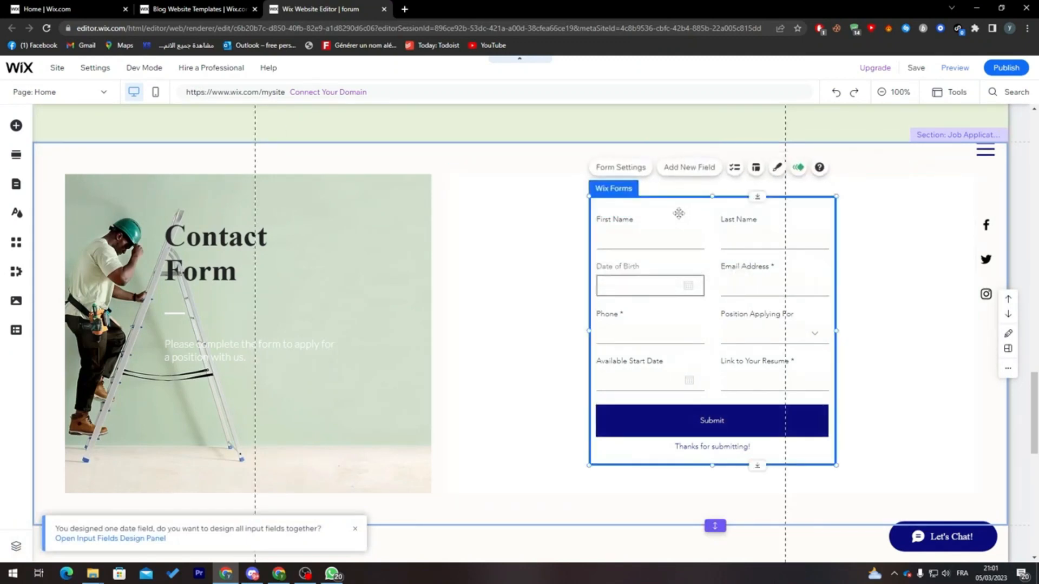
left_click(683, 168)
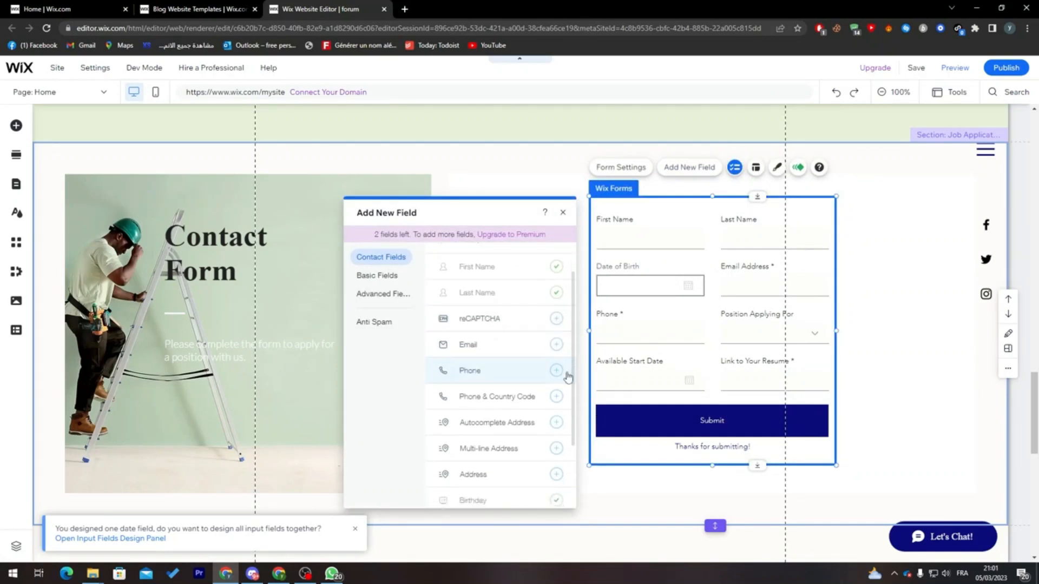
scroll(566, 389, "down", 2)
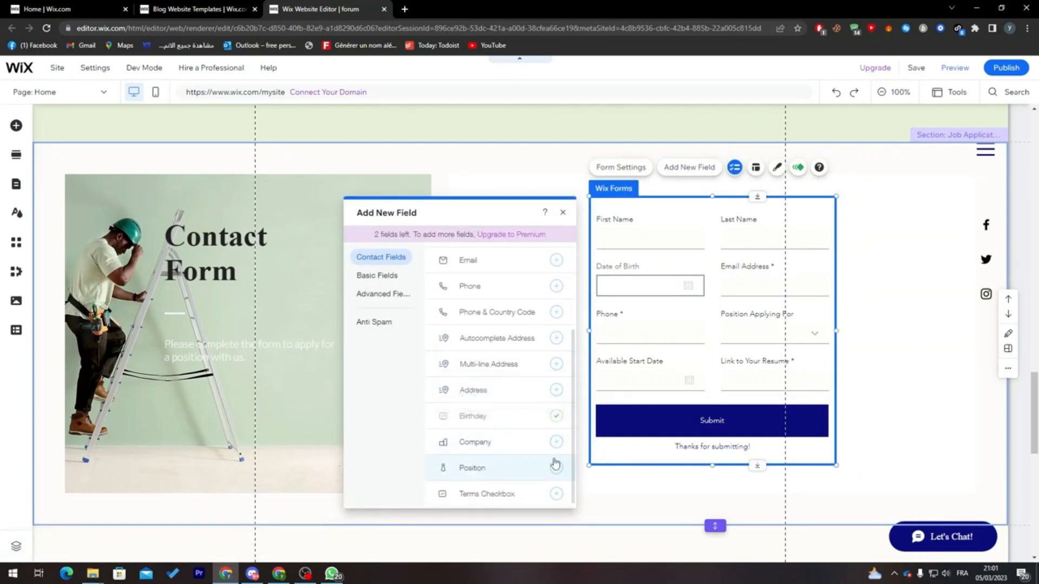
left_click(521, 503)
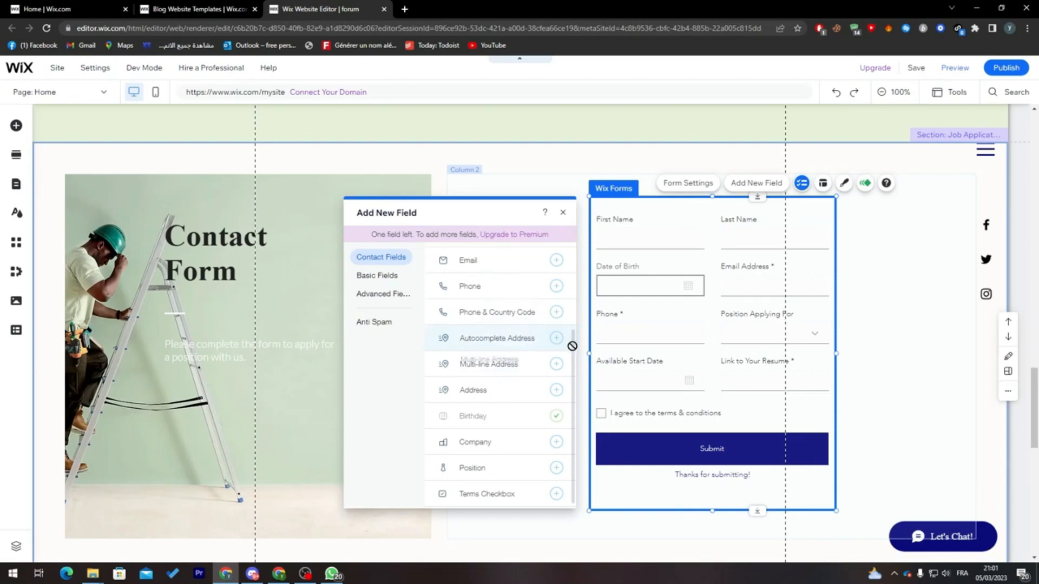
- Open the Phone field's advanced settings and examine the options for a new conditional rule
left_click(672, 271)
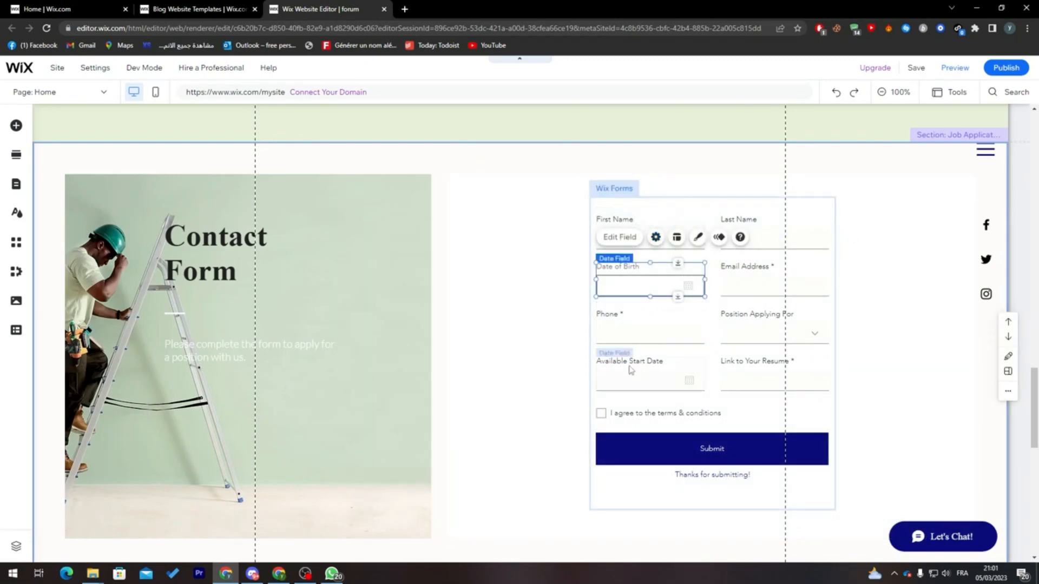
left_click(533, 287)
left_click(774, 267)
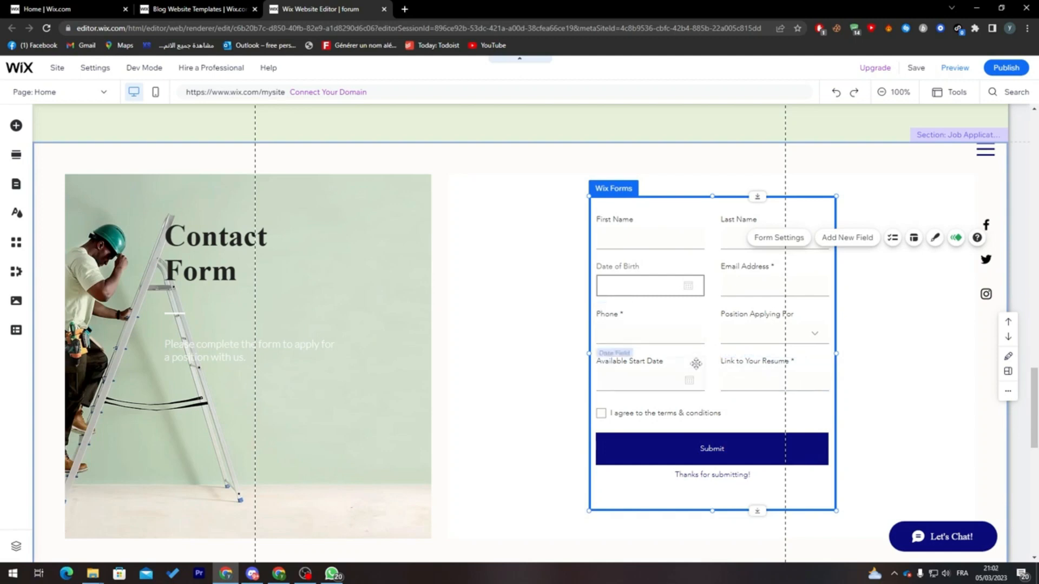
left_click(673, 325)
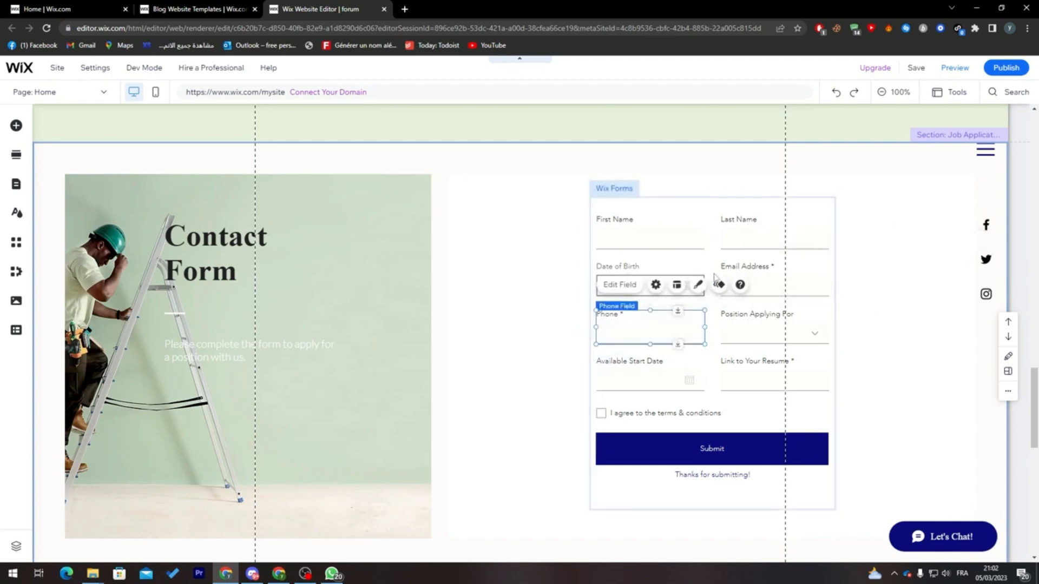
left_click(657, 287)
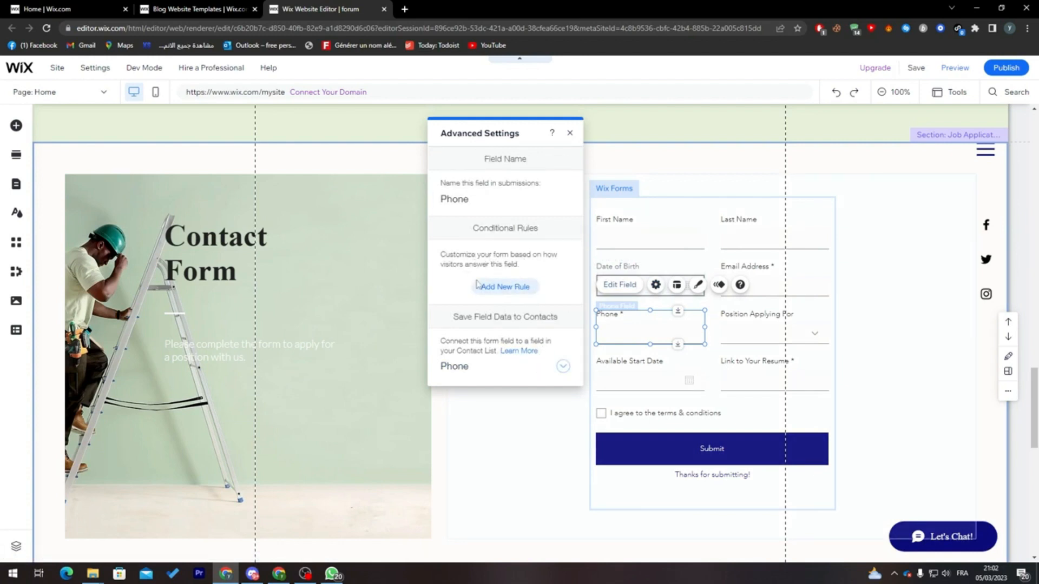
left_click(516, 295)
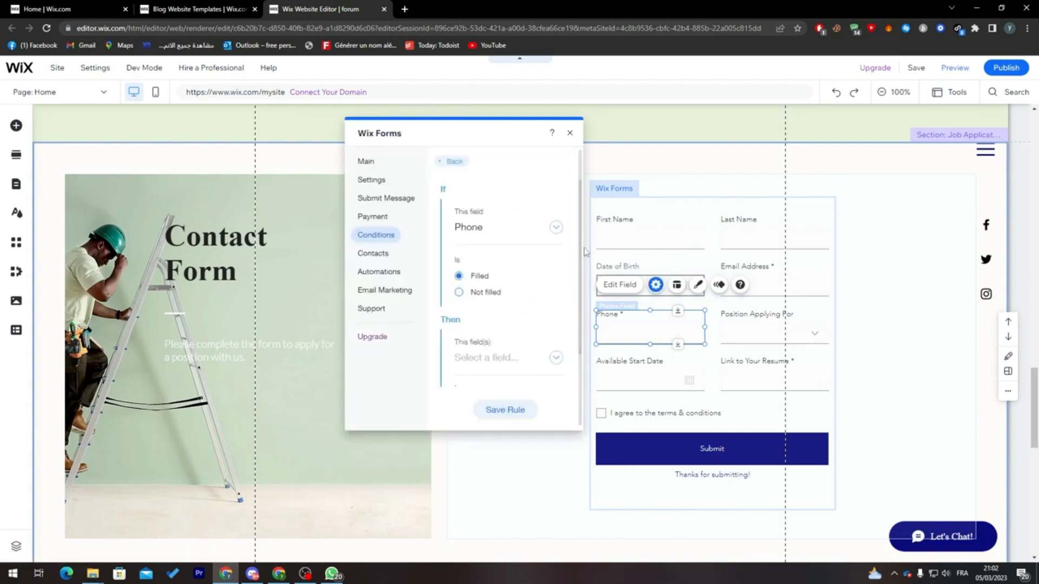
scroll(489, 230, "down", 1)
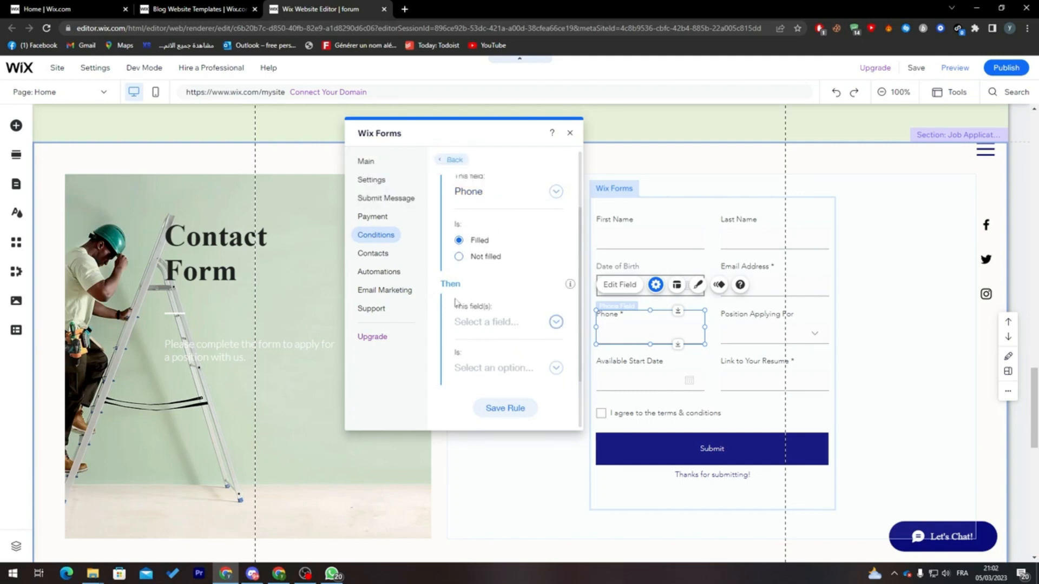
- Look through the form's contacts, automations, email marketing and general settings, and close them
left_click(386, 255)
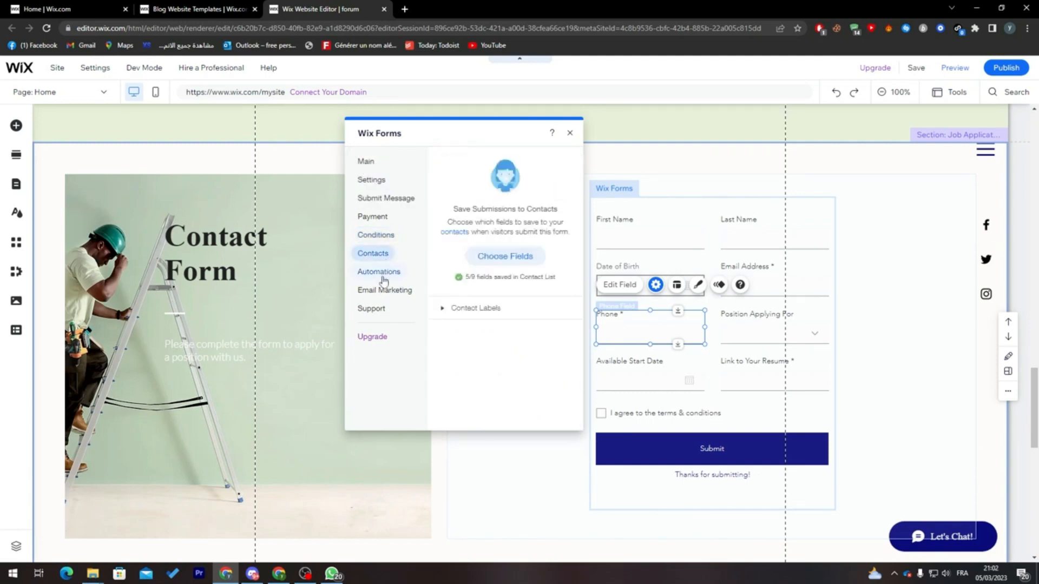
left_click(383, 273)
left_click(394, 292)
left_click(373, 181)
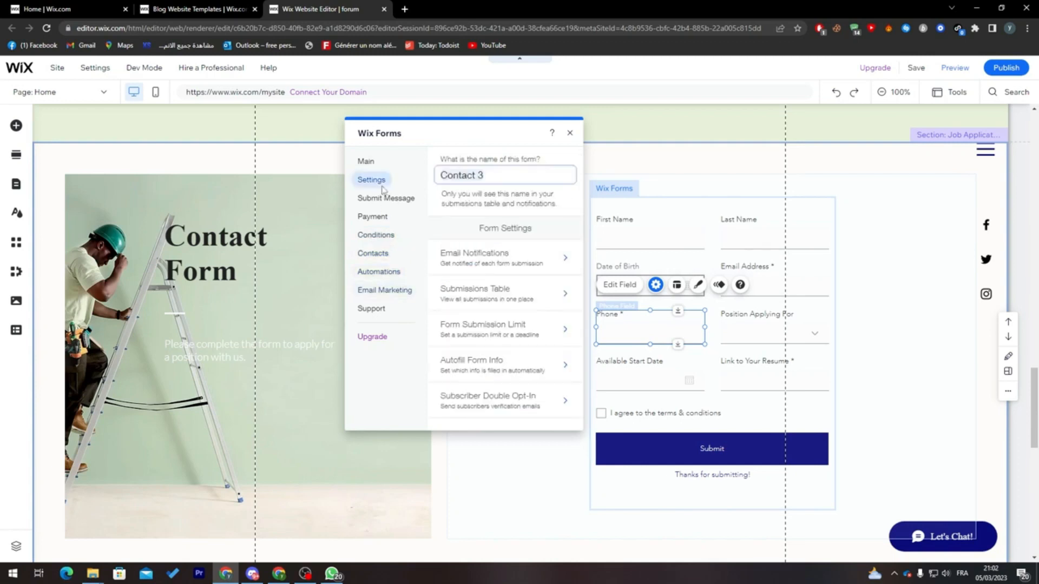
left_click(570, 134)
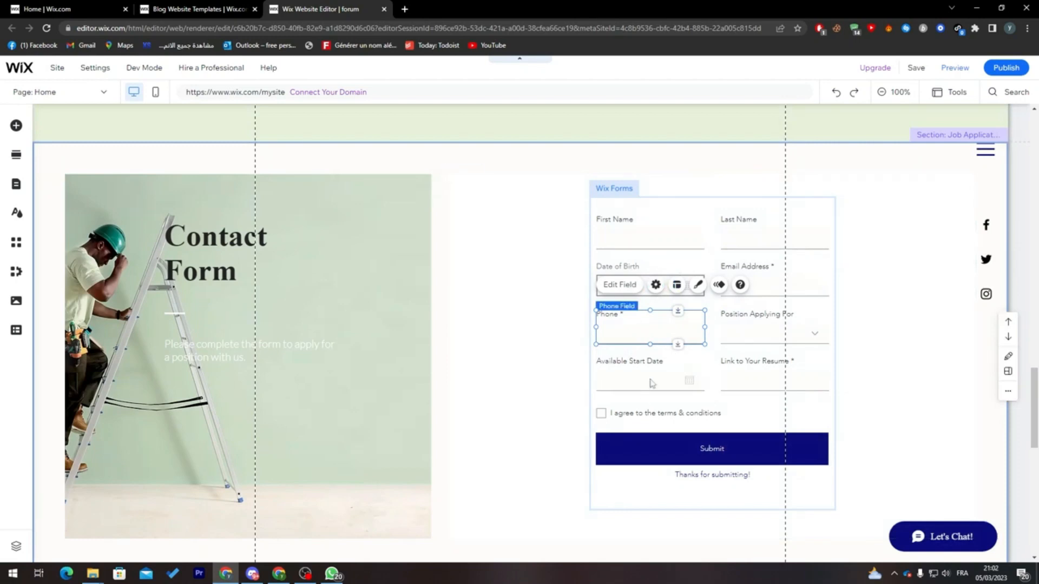
- Check the advanced field types, and add a Number Field from the basic fields to the form
left_click(651, 219)
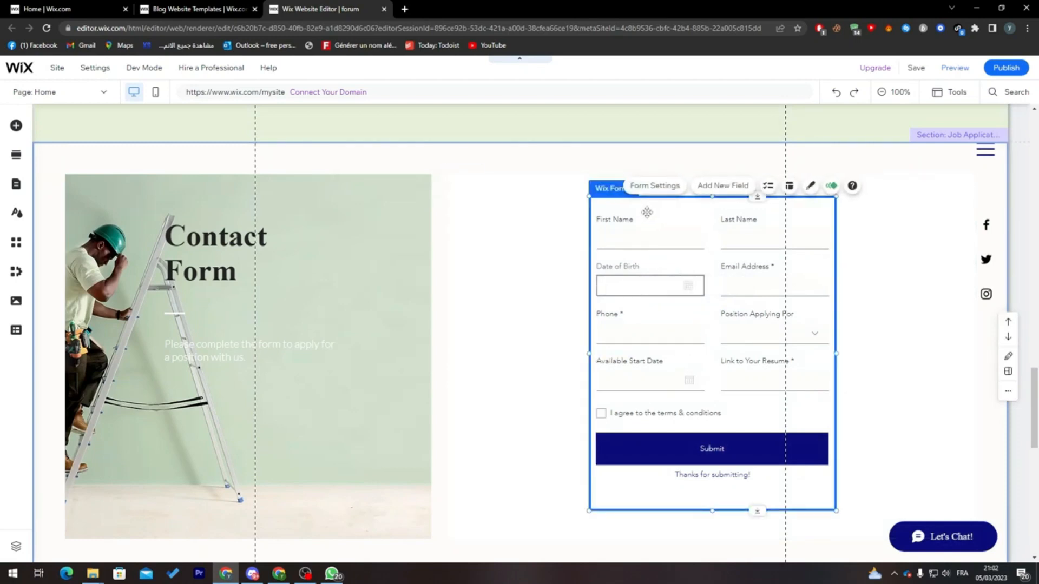
left_click(723, 186)
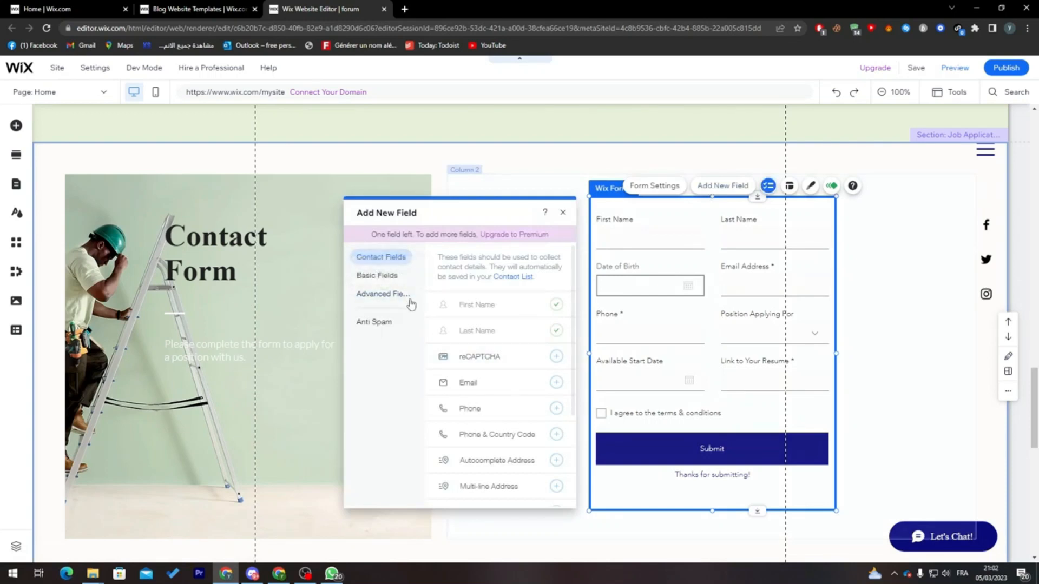
left_click(385, 294)
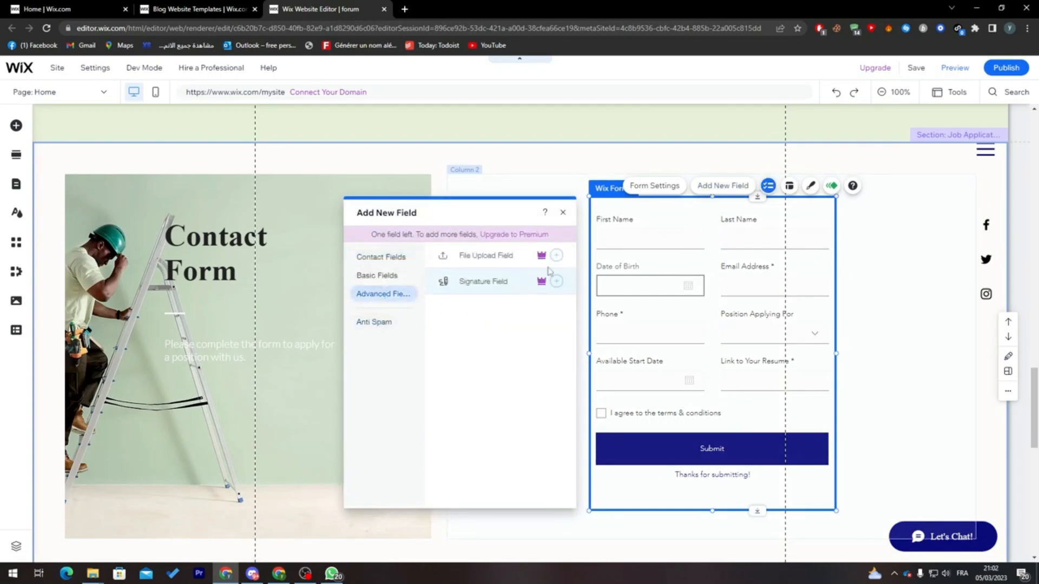
left_click(403, 275)
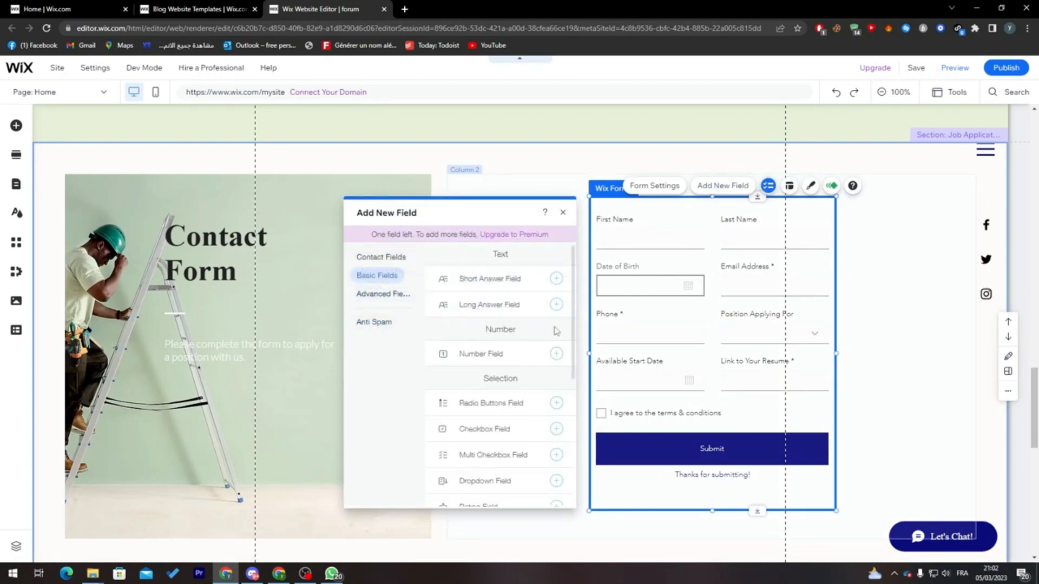
left_click(556, 355)
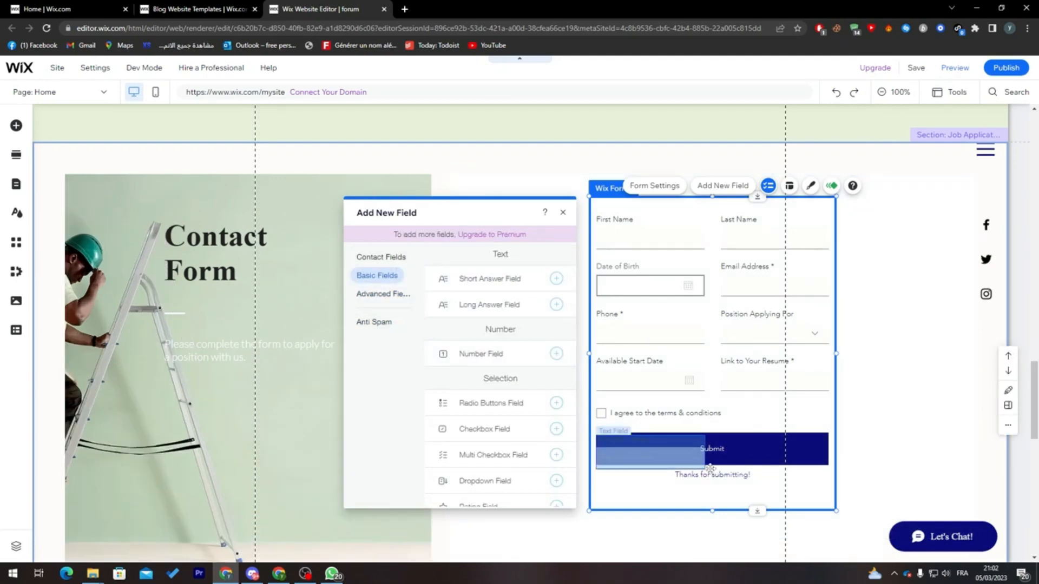
- Examine the new number field's advanced settings, including the choices for saving its data to contacts
left_click(693, 463)
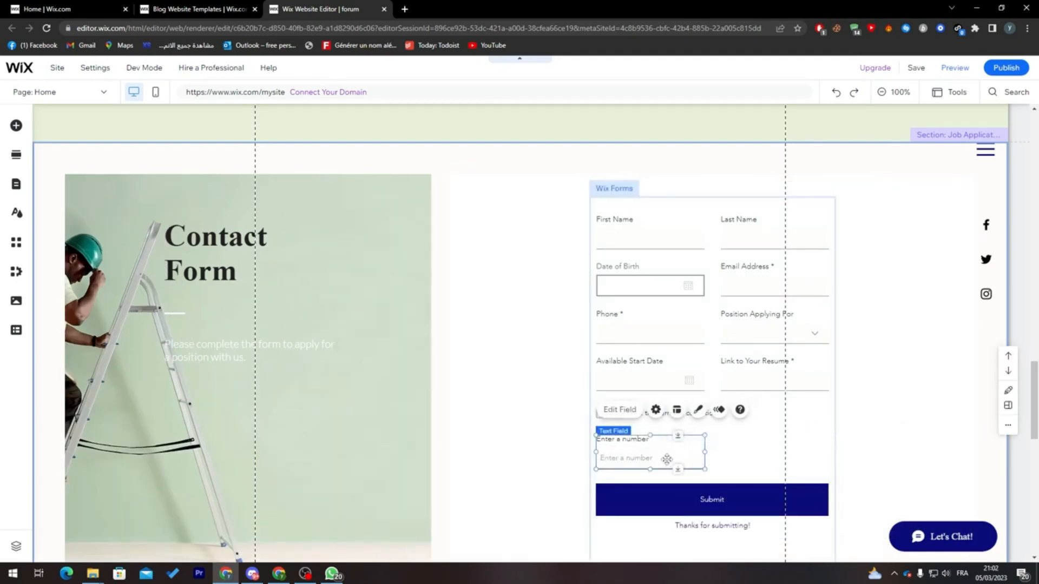
left_click(656, 410)
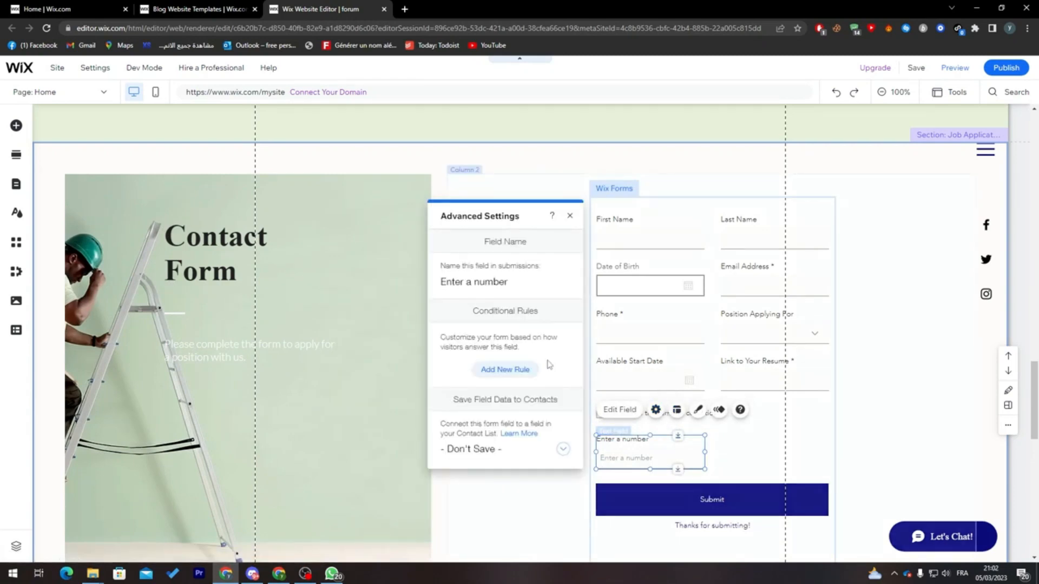
left_click(553, 453)
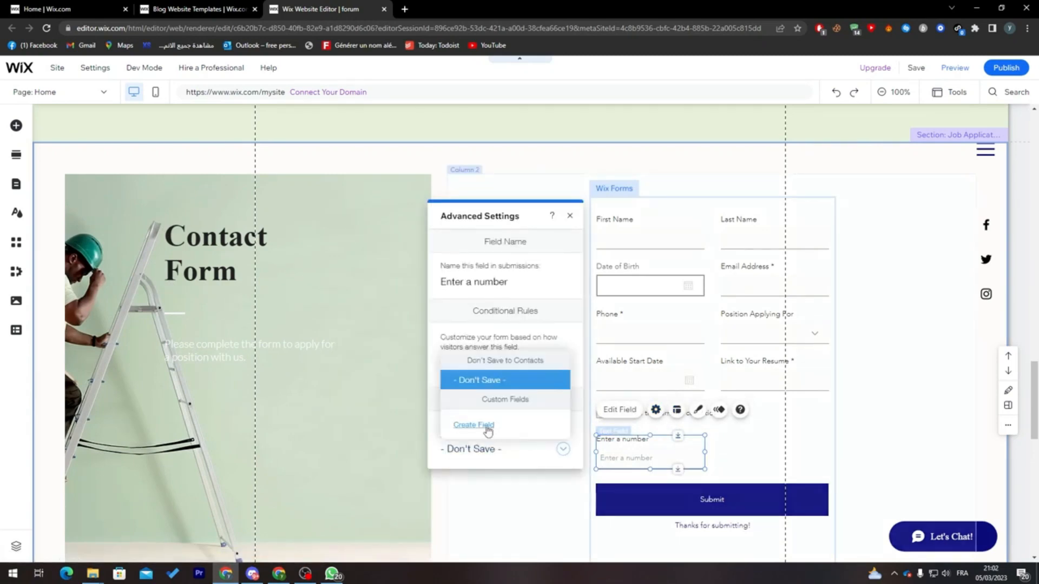
left_click(471, 285)
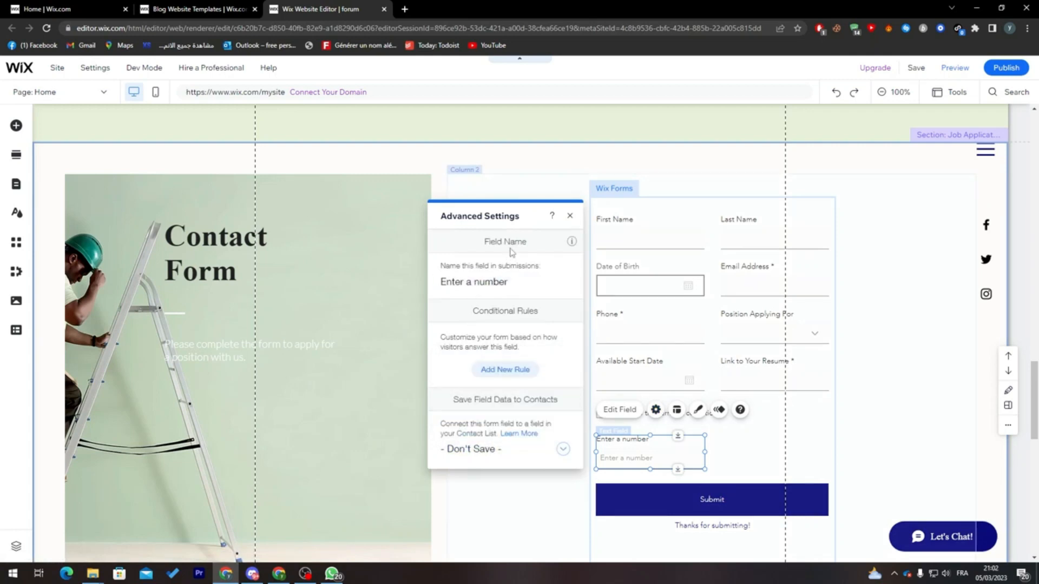
mouse_move(573, 245)
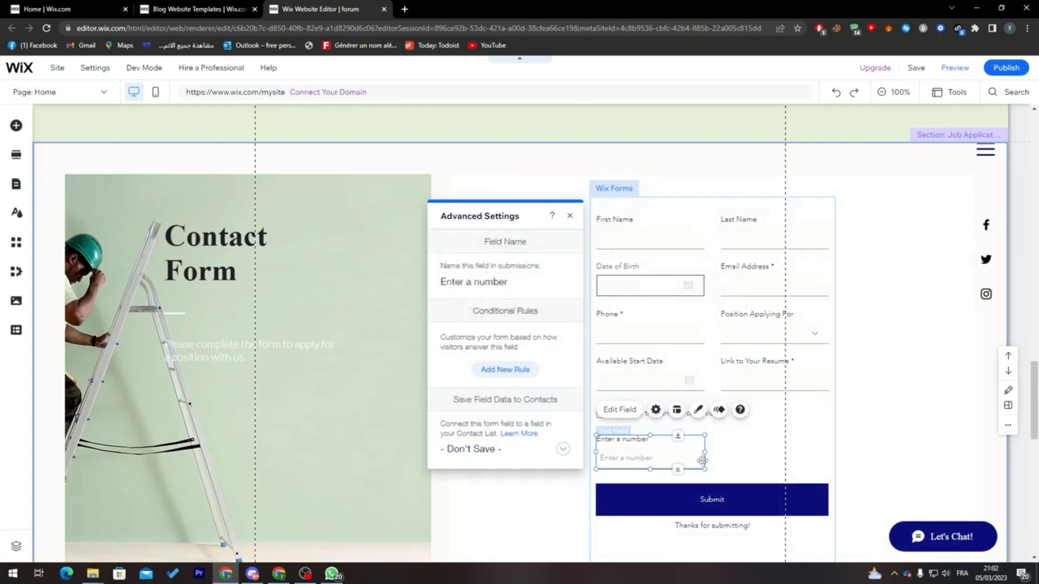
- Read the help on form fields, check the number field's submission name, and leave its advanced settings
left_click(740, 410)
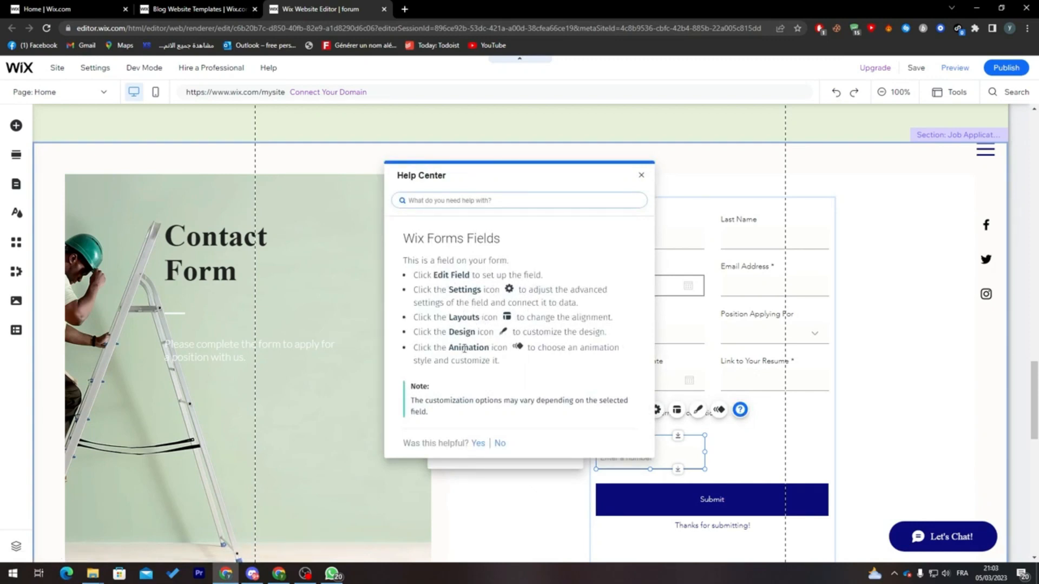
left_click(641, 175)
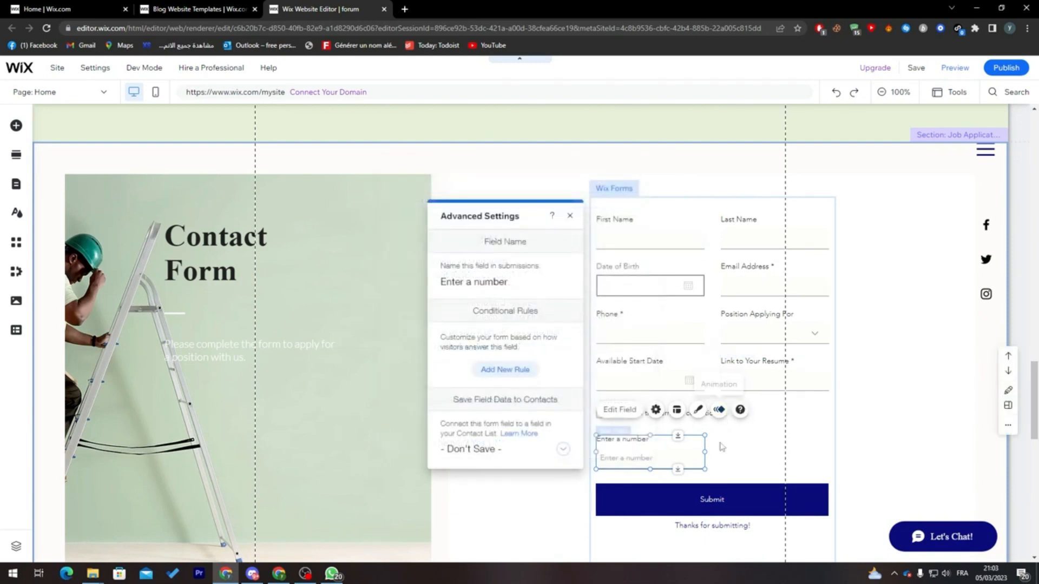
left_click(515, 280)
left_click(515, 281)
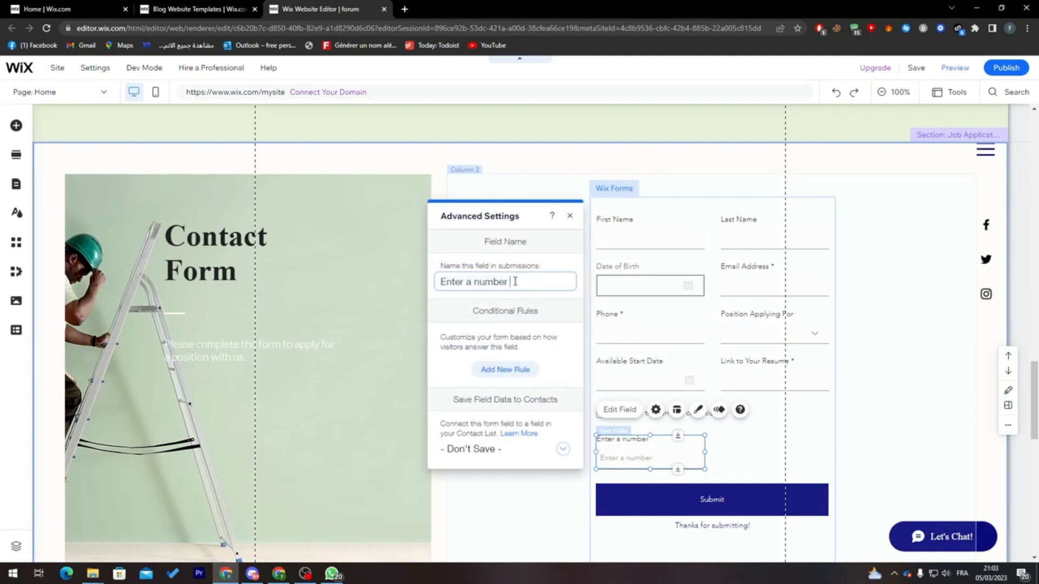
left_click(728, 452)
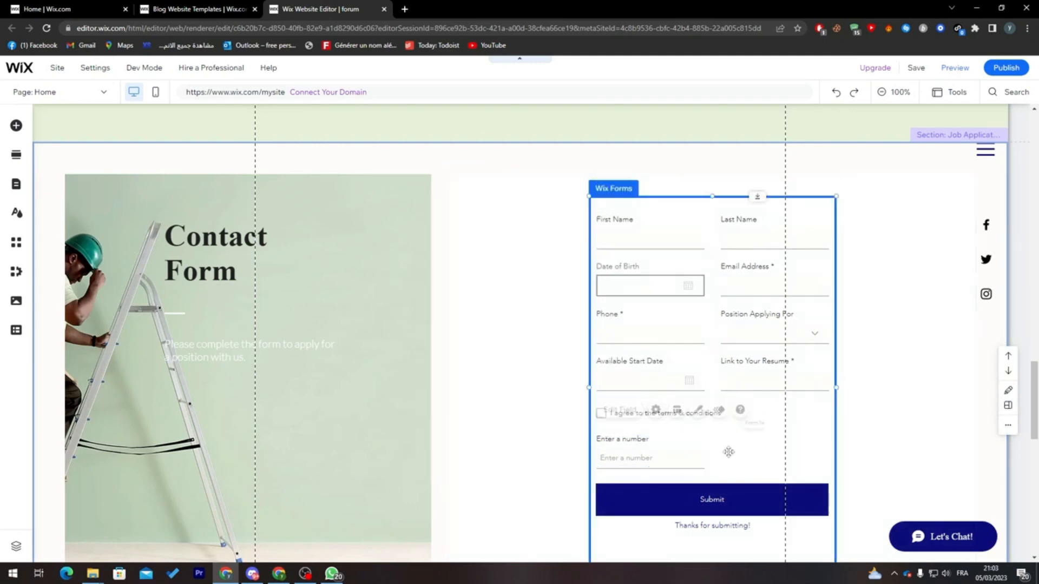
- Give the number field the placeholder text "Add your name" in its input settings, and view the field's available actions
left_click(671, 450)
double_click(652, 447)
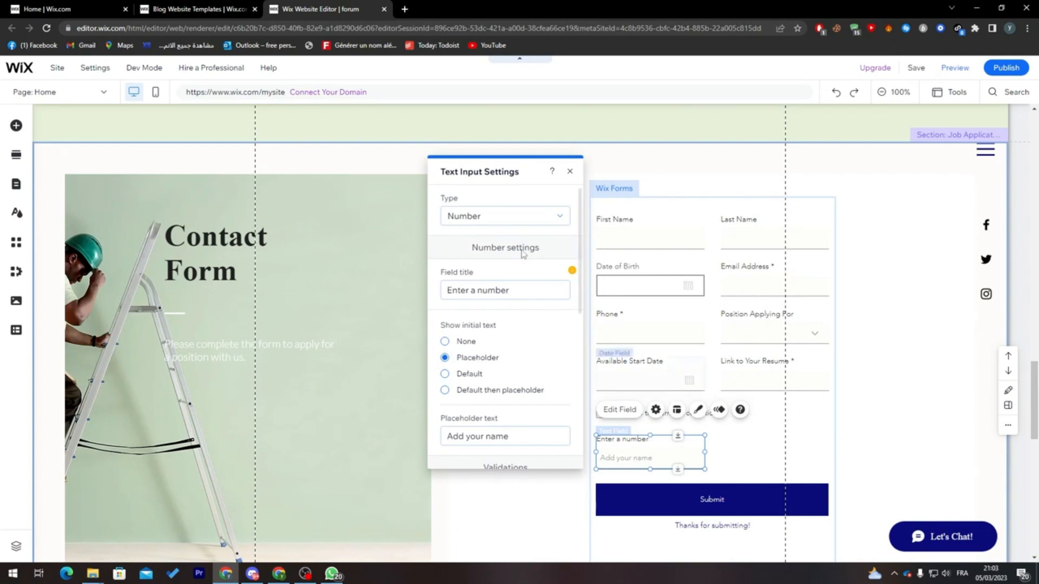
right_click(667, 444)
left_click(642, 448)
right_click(642, 448)
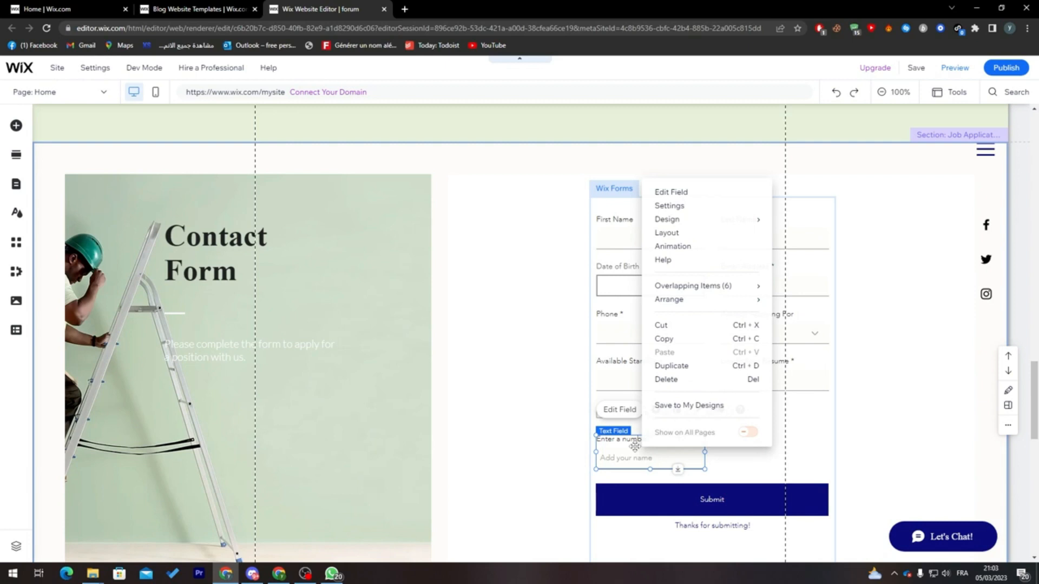
left_click(522, 304)
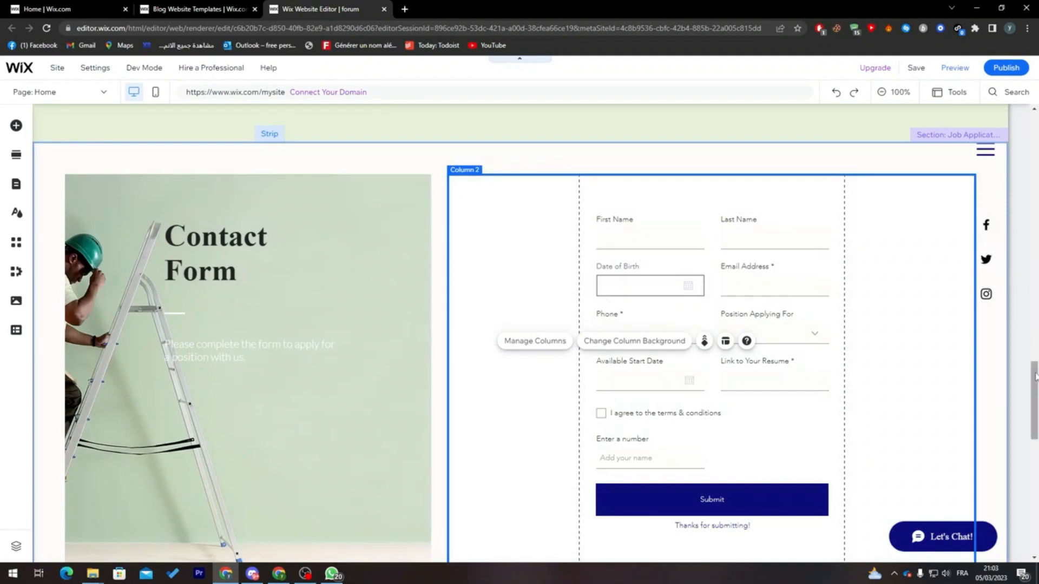
left_click_drag(1034, 401, 1002, 361)
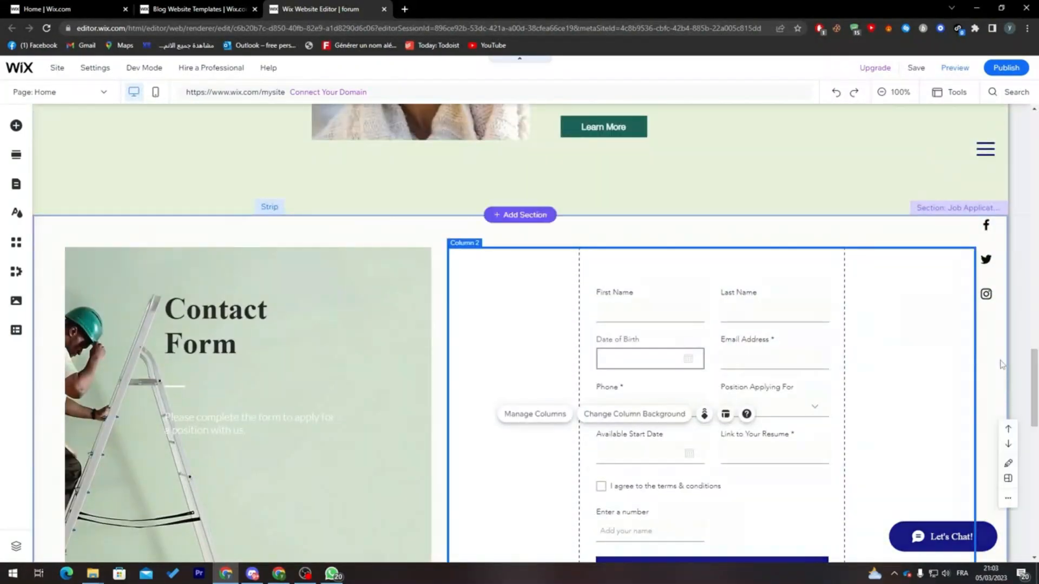
left_click(519, 234)
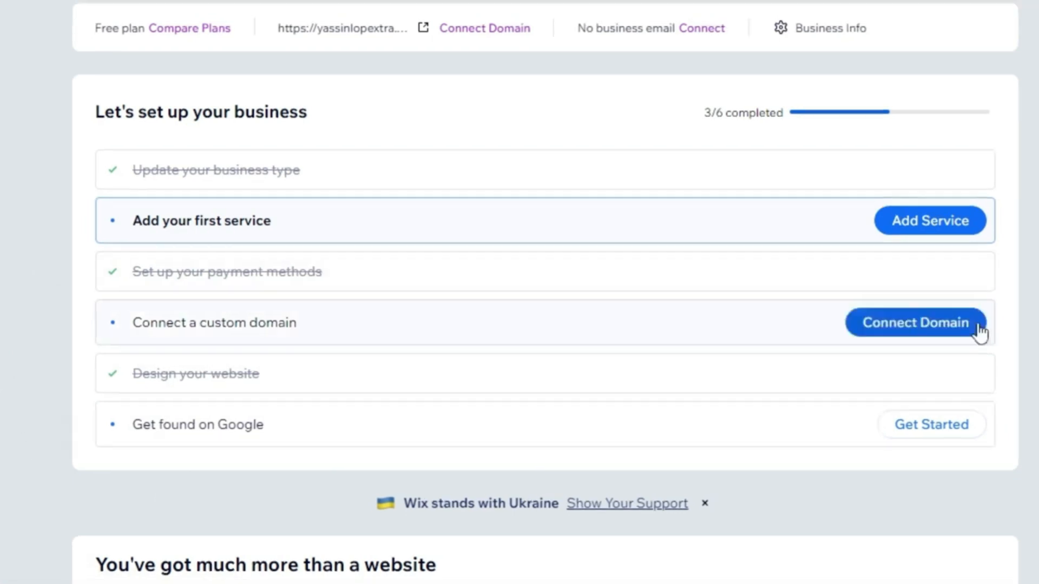
- Start connecting a custom domain, sign in to Hostinger in a new browser tab, and copy the owned domain name mienerva.com
left_click(915, 325)
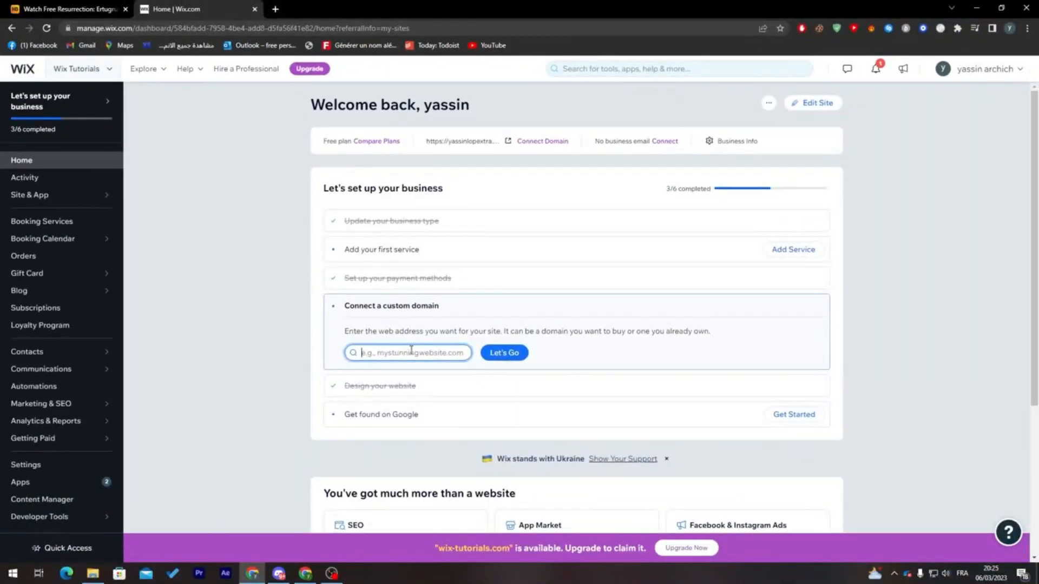
left_click(276, 10)
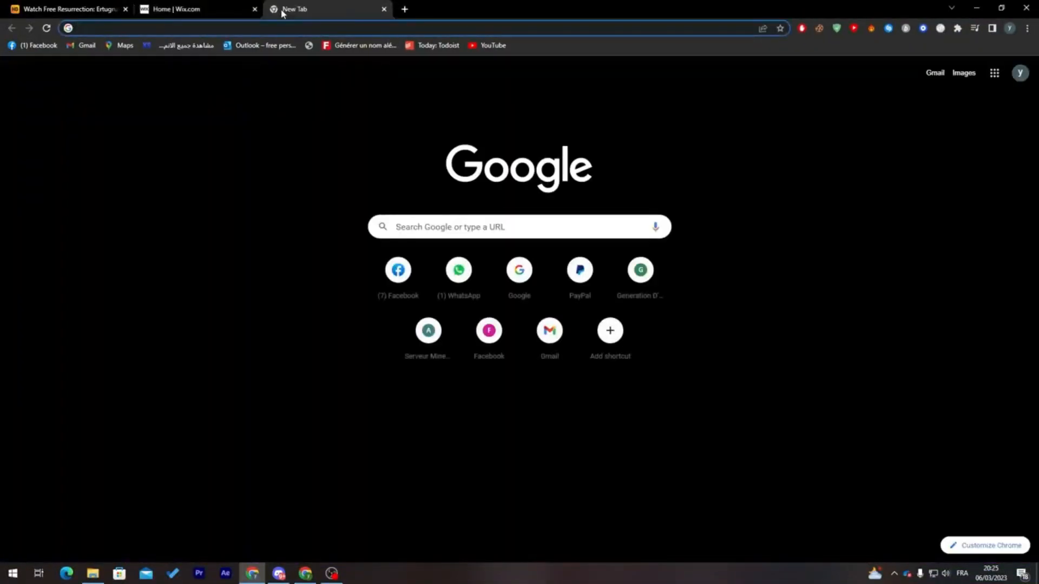
type("ho")
key("Return")
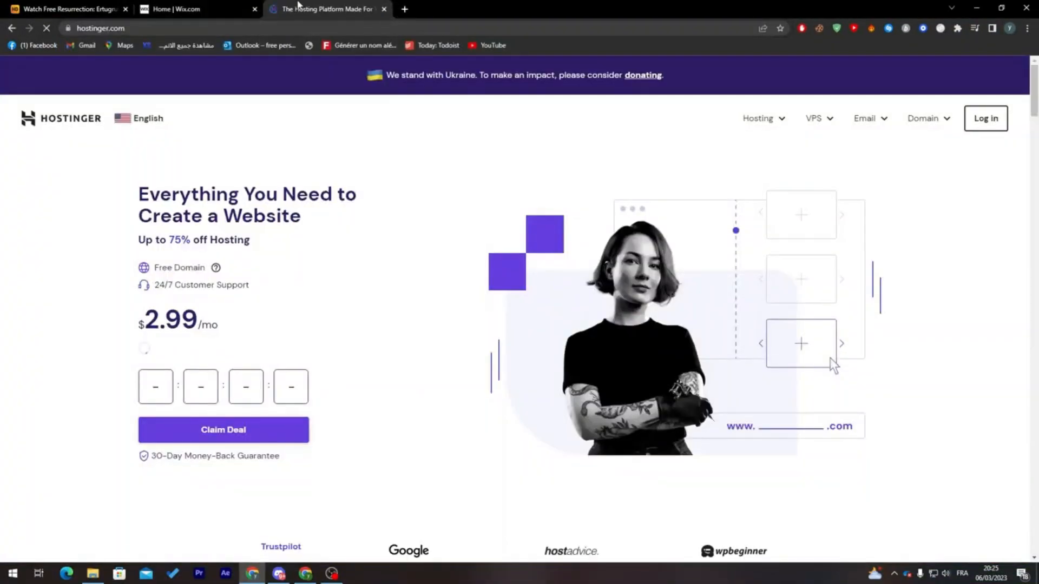
left_click(991, 127)
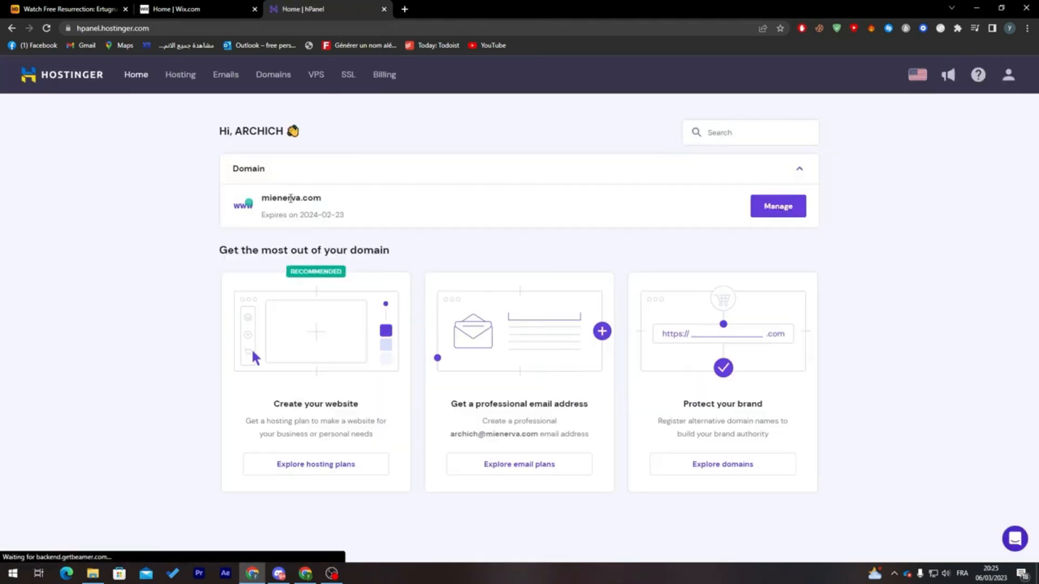
double_click(290, 199)
- Back in Wix, submit mienerva.com as the site's domain, declare it as already owned, and proceed to the Premium upgrade
left_click(214, 11)
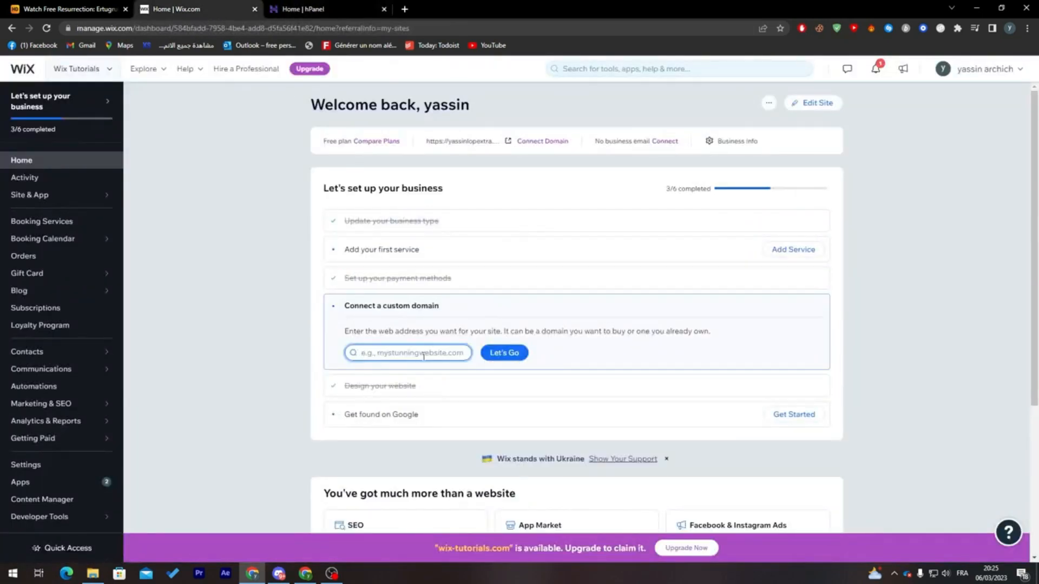
key("ctrl+v")
left_click(501, 354)
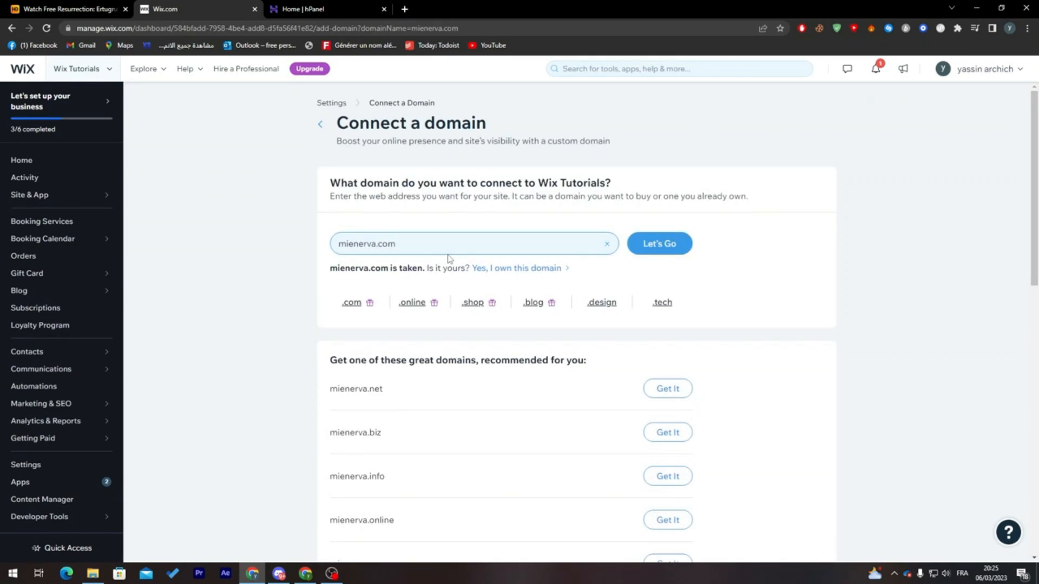
left_click(485, 269)
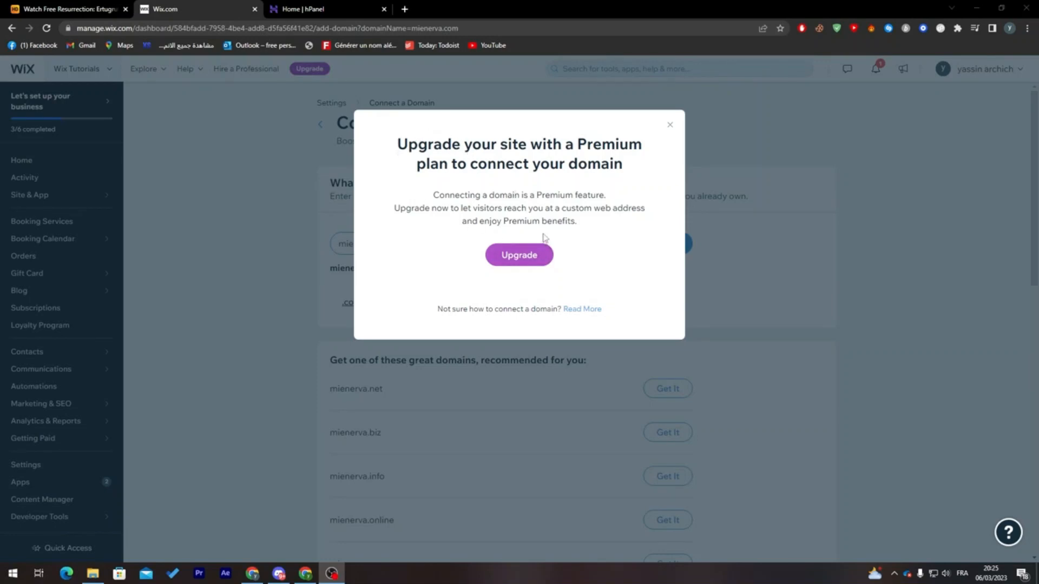
left_click(529, 258)
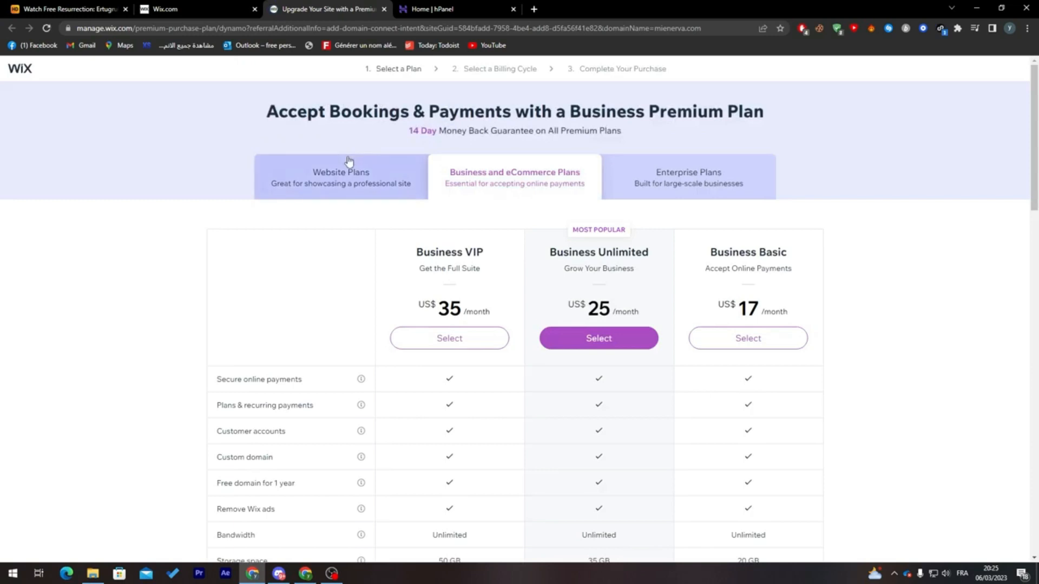
- Compare the Website, Business and eCommerce, and Enterprise plan categories, and return to the Website Plans
left_click(348, 160)
left_click(541, 182)
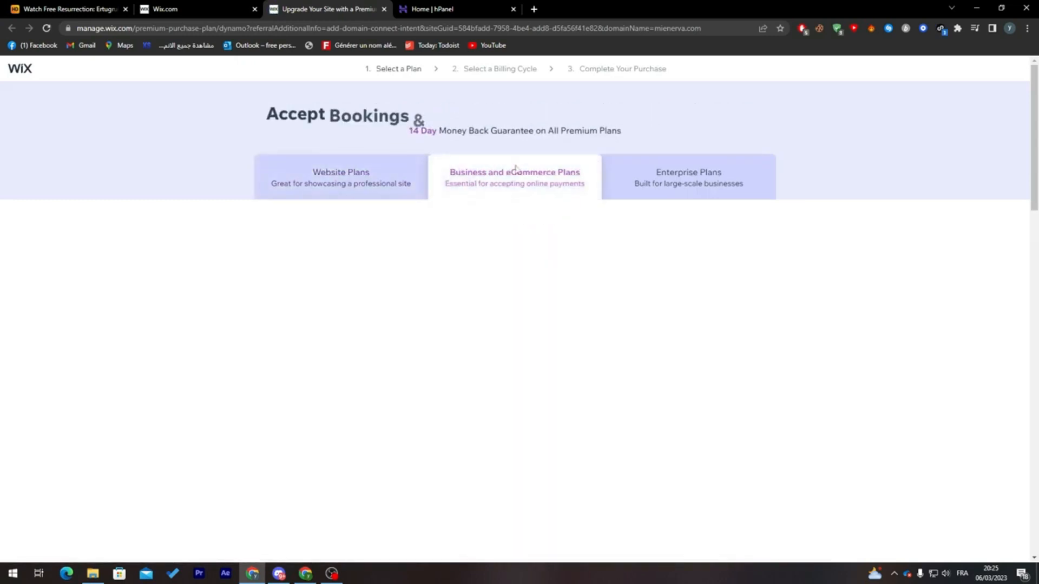
left_click(661, 190)
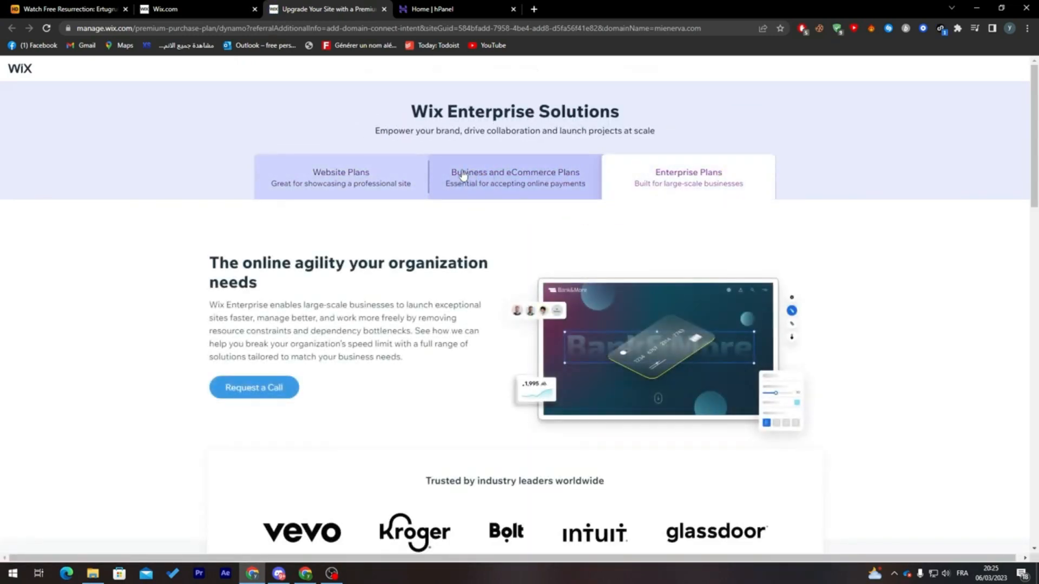
left_click(460, 175)
left_click(372, 177)
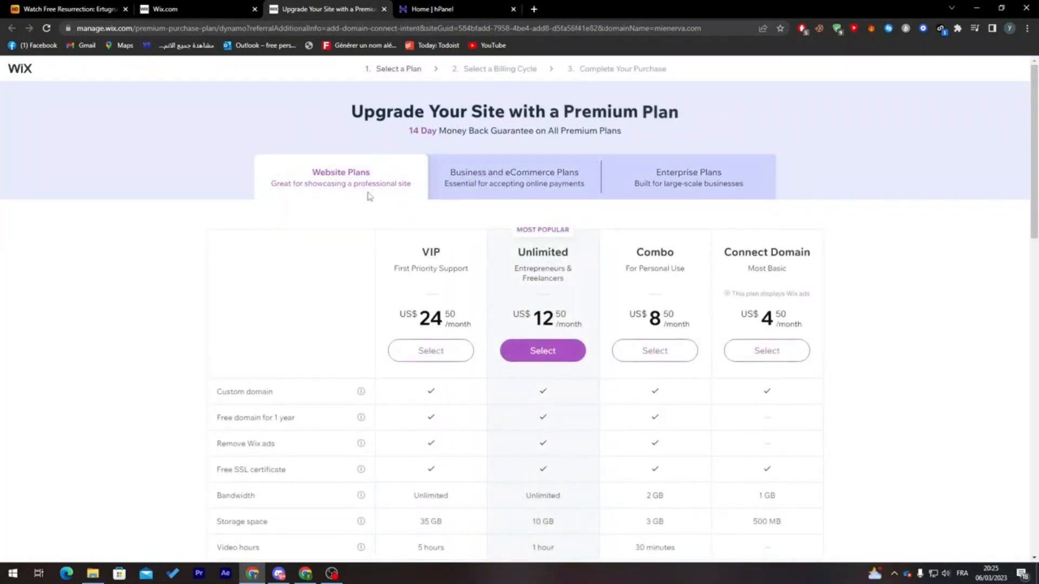
- Examine the Connect Domain plan's price and included features against the other website plans, including lead-capture forms
left_click_drag(1034, 145, 1020, 185)
triple_click(759, 138)
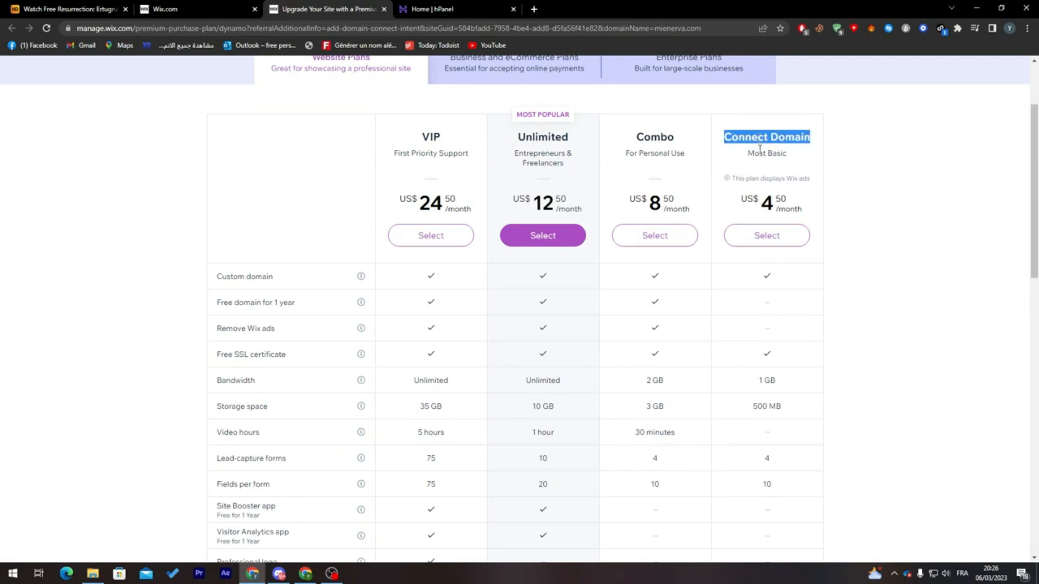
left_click(759, 150)
double_click(764, 204)
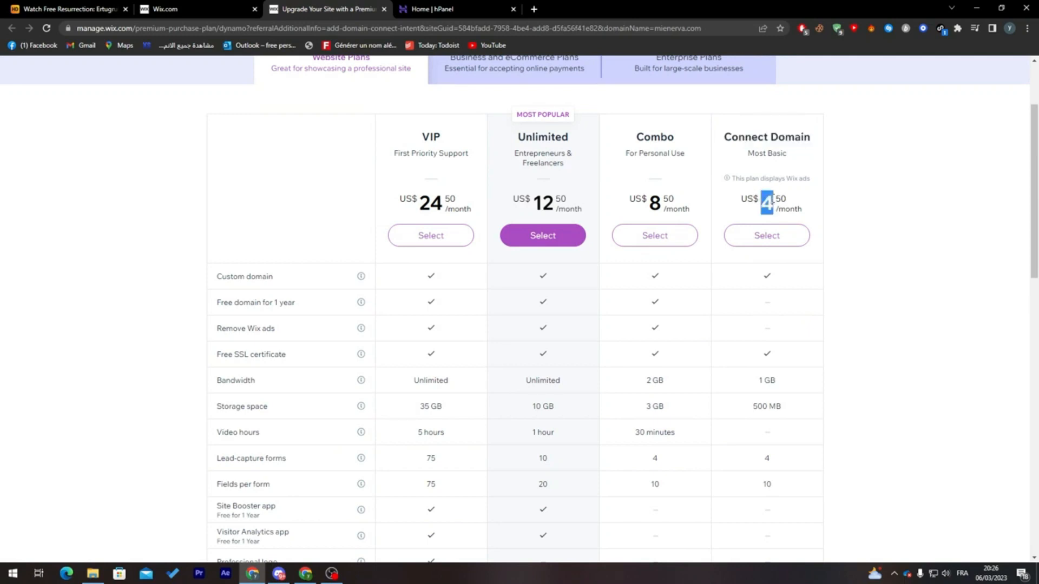
left_click(777, 203)
double_click(756, 204)
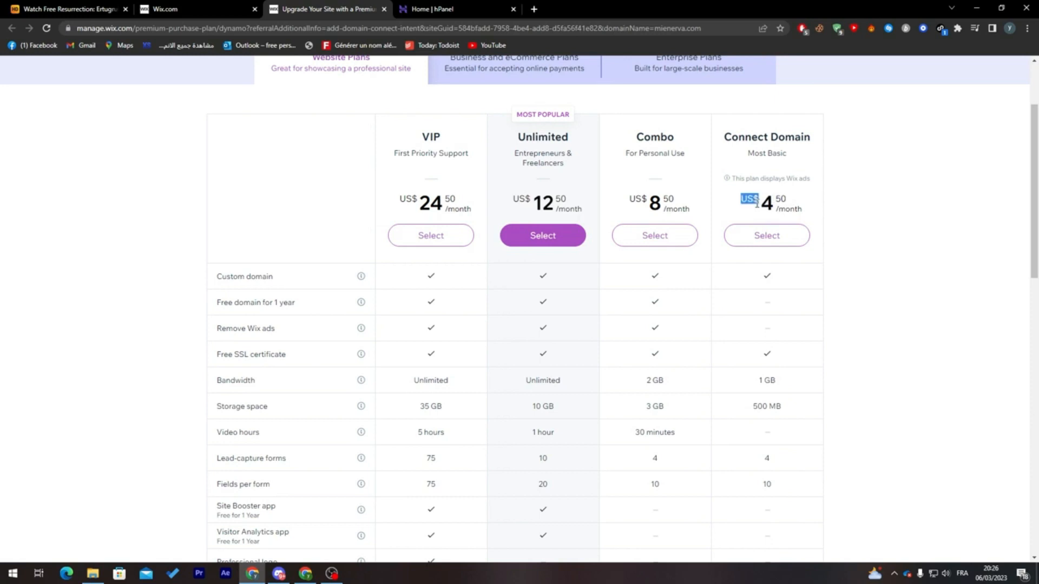
left_click(760, 279)
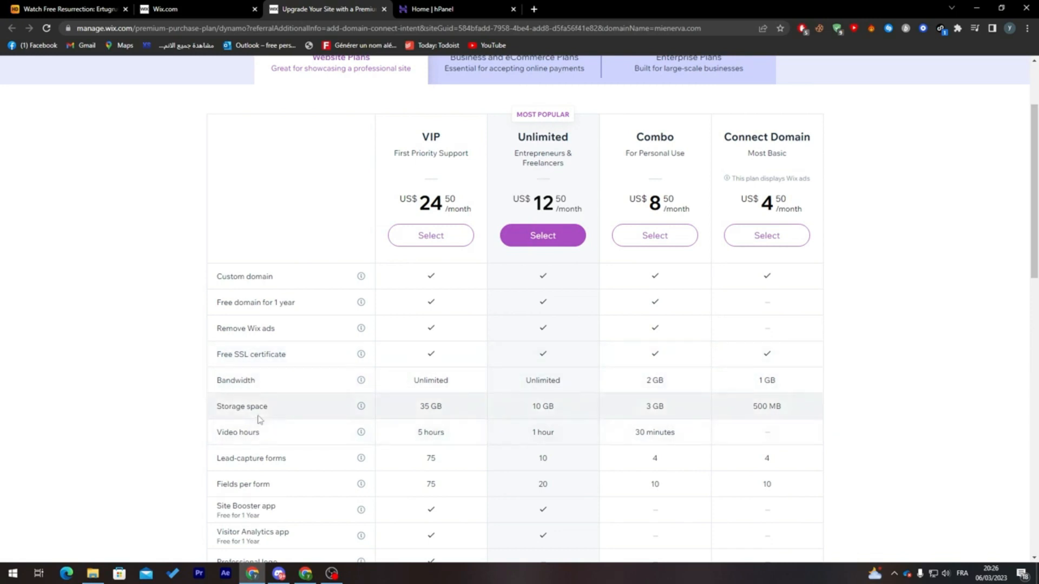
triple_click(258, 460)
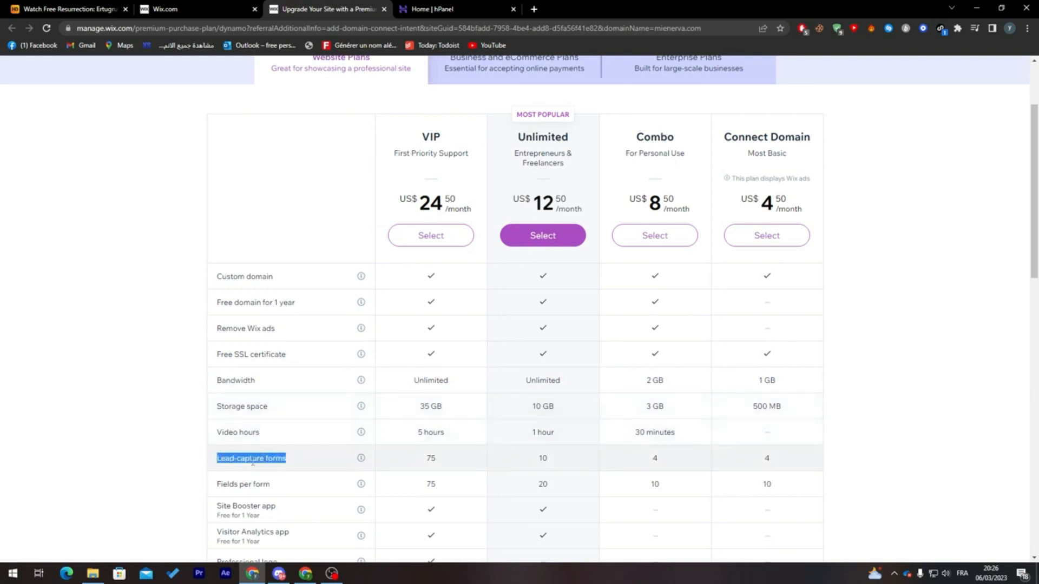
scroll(1032, 241, "down", 3)
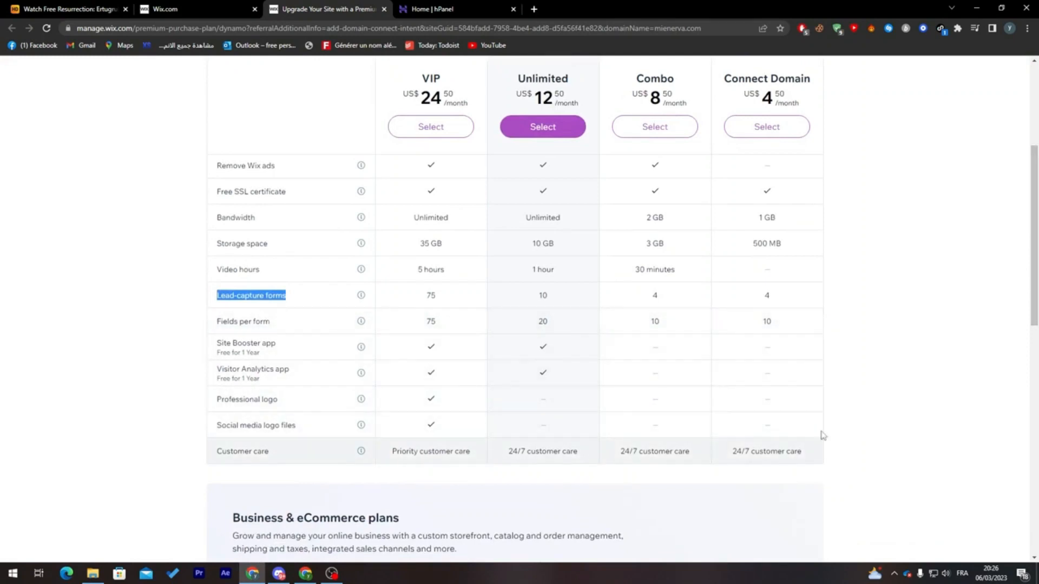
scroll(1031, 211, "up", 5)
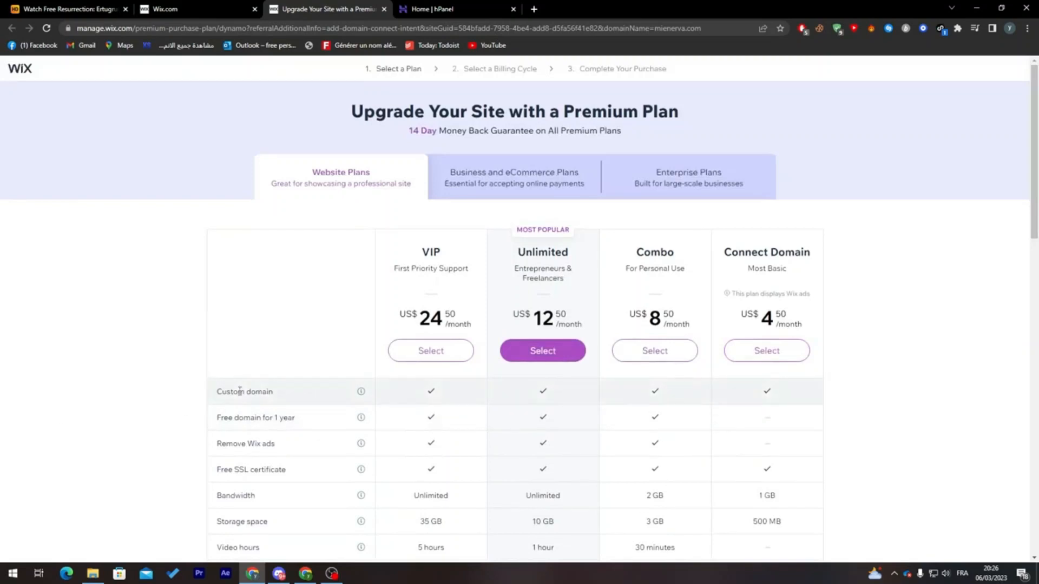
- Select the Connect Domain plan, compare its billing cycles, choose Monthly billing, and continue to checkout
left_click(767, 353)
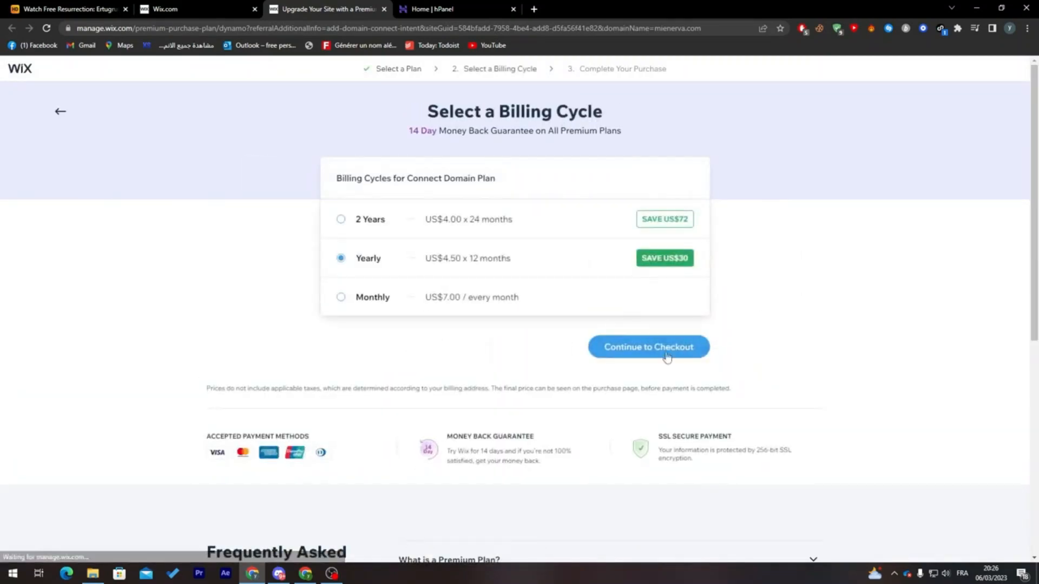
left_click(372, 298)
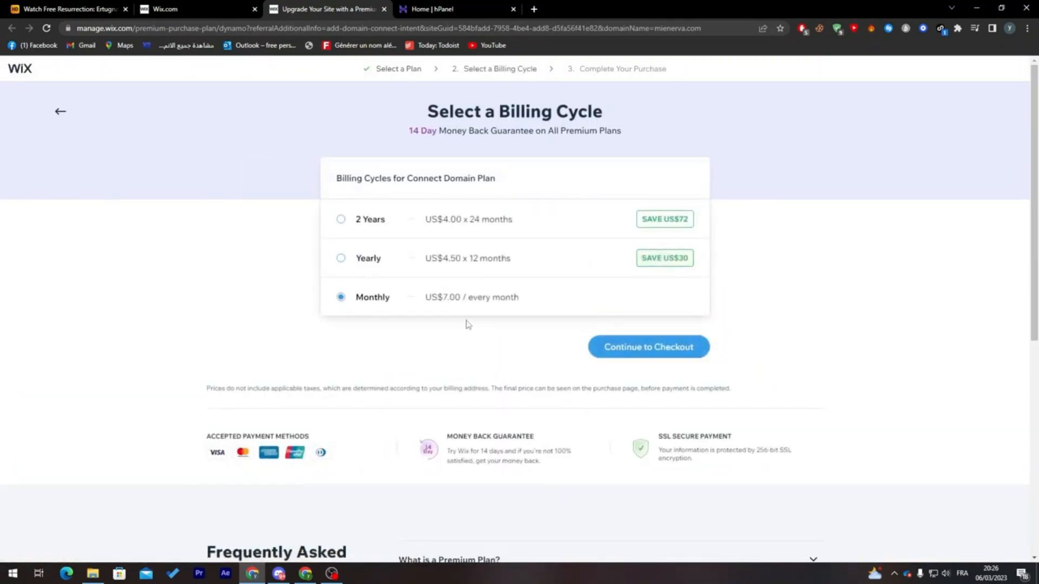
left_click(400, 271)
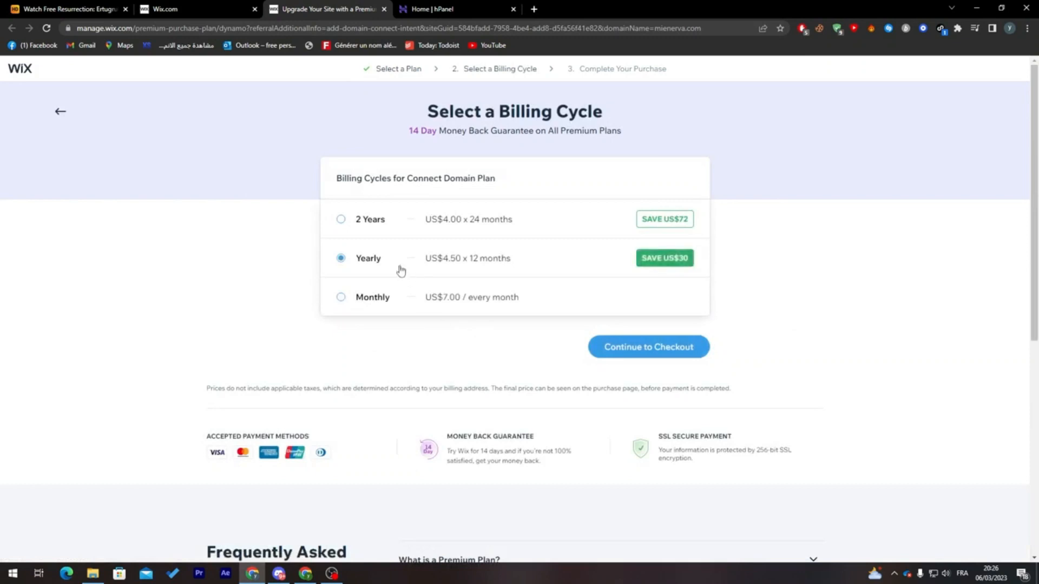
left_click(368, 228)
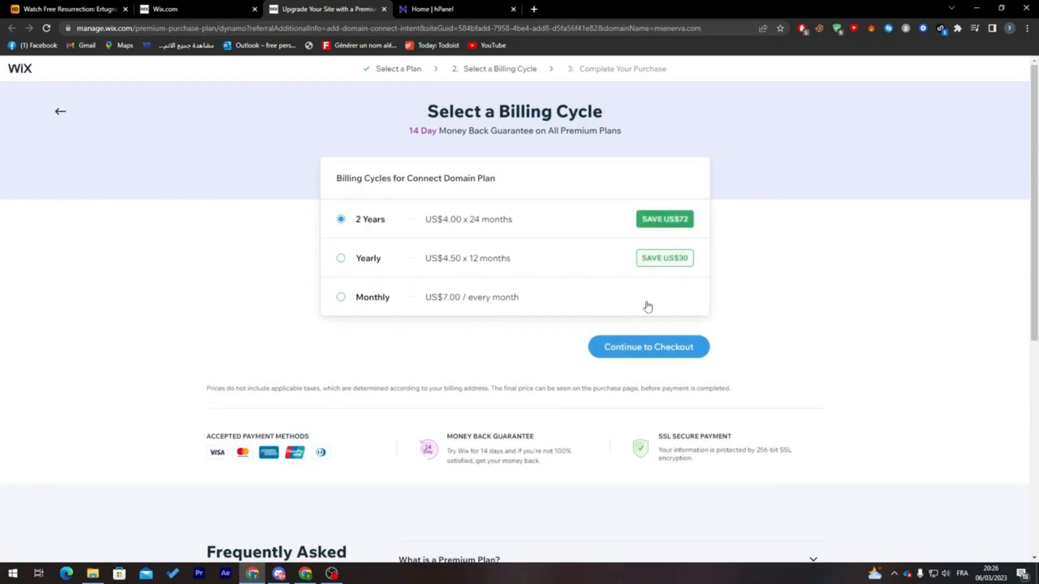
left_click(346, 296)
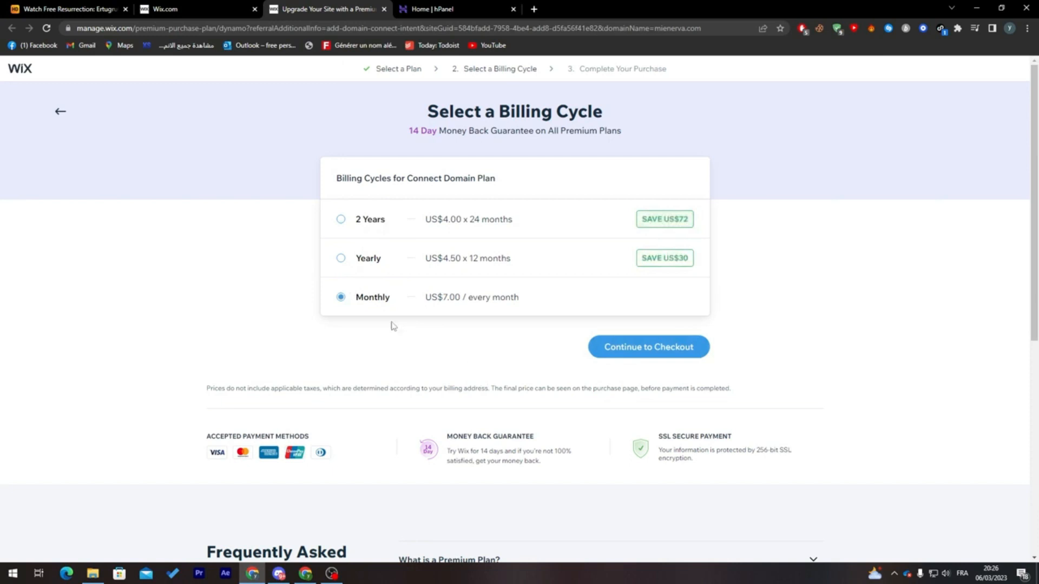
left_click(650, 354)
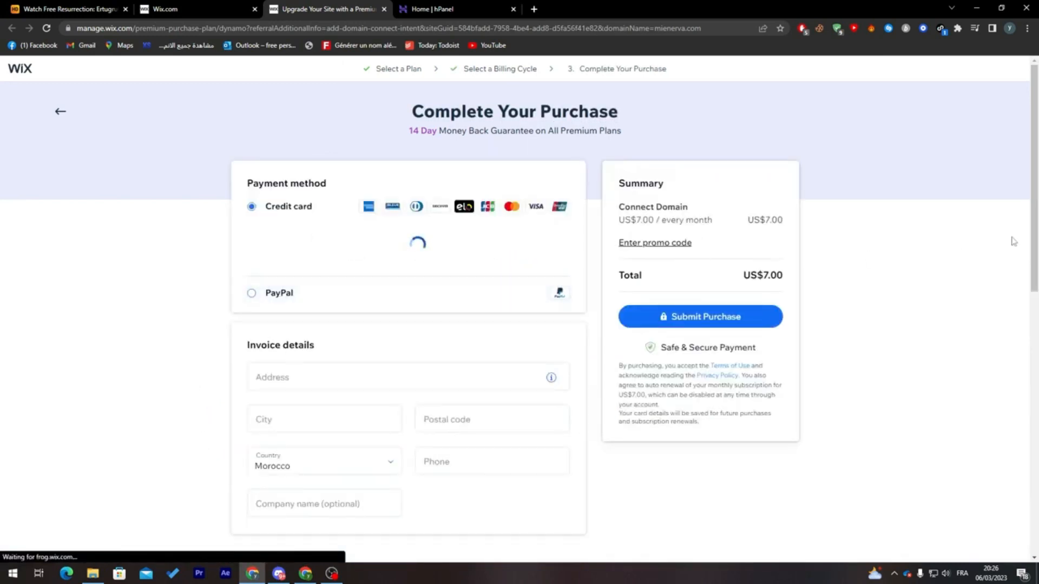
- Choose PayPal as the payment method and fill in the invoice details with a saved name and address
scroll(476, 255, "down", 1)
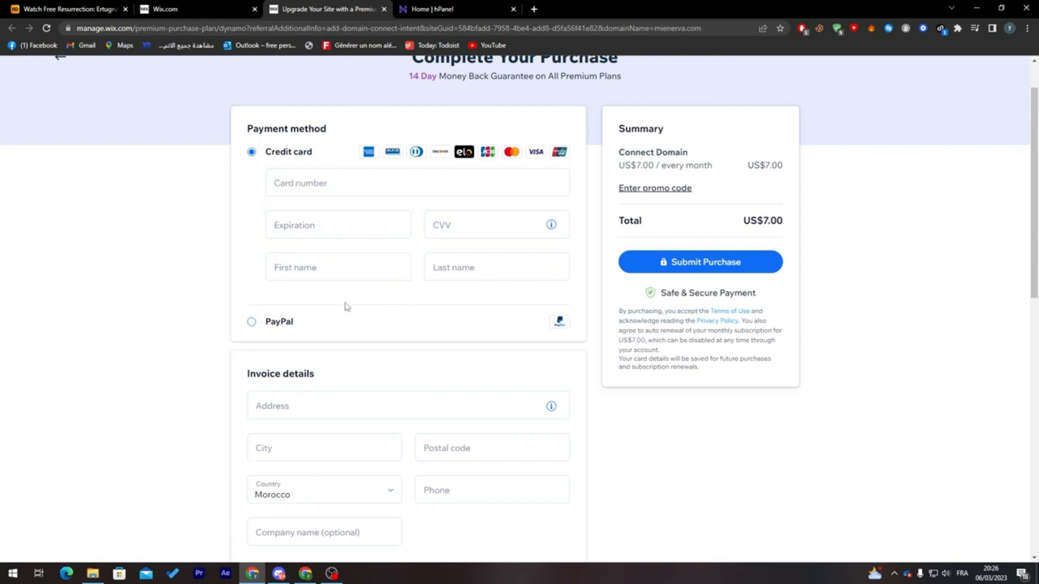
left_click(252, 321)
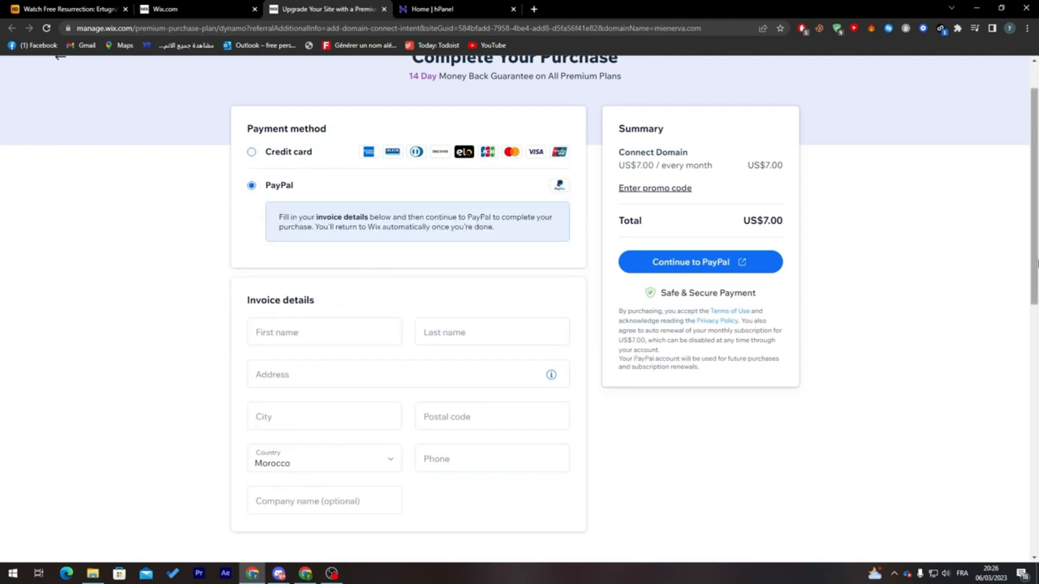
scroll(987, 291, "down", 3)
scroll(986, 291, "up", 1)
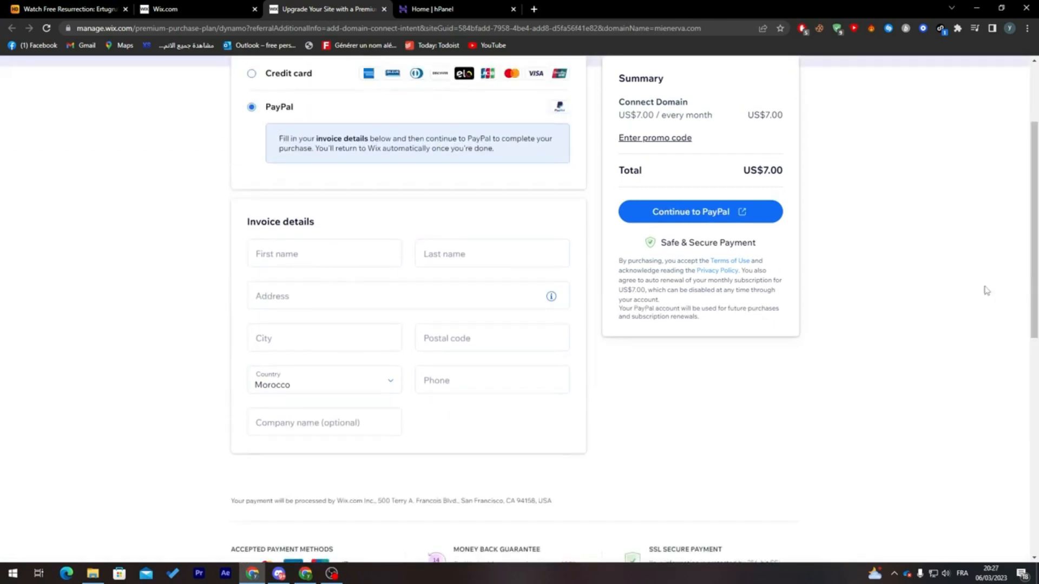
left_click(323, 264)
left_click(332, 282)
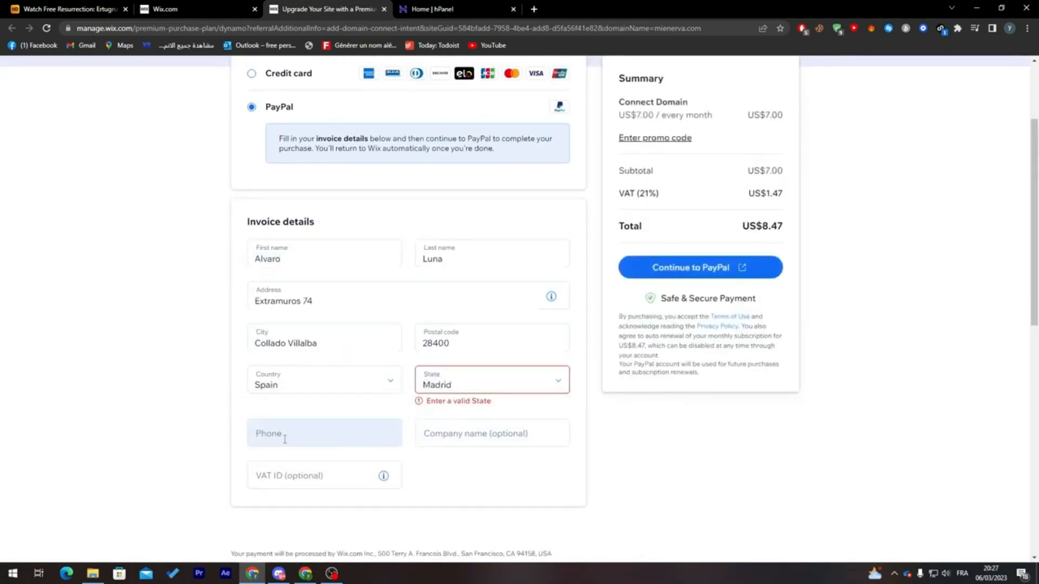
- Check the optional company name and VAT ID fields, read the VAT ID hint, and review the rest of the checkout page
left_click(444, 425)
left_click(436, 489)
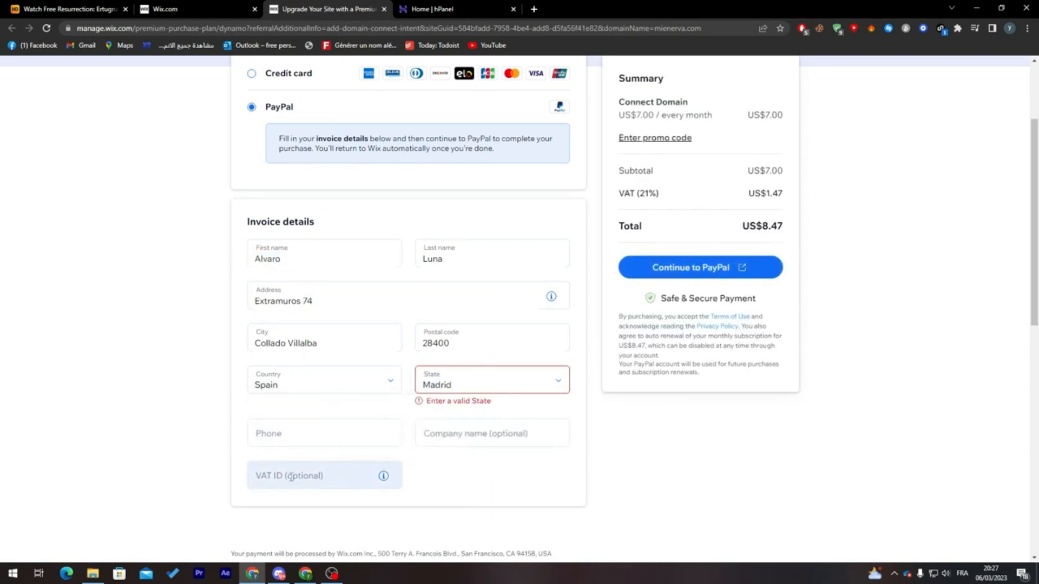
left_click(293, 477)
left_click(486, 495)
mouse_move(388, 480)
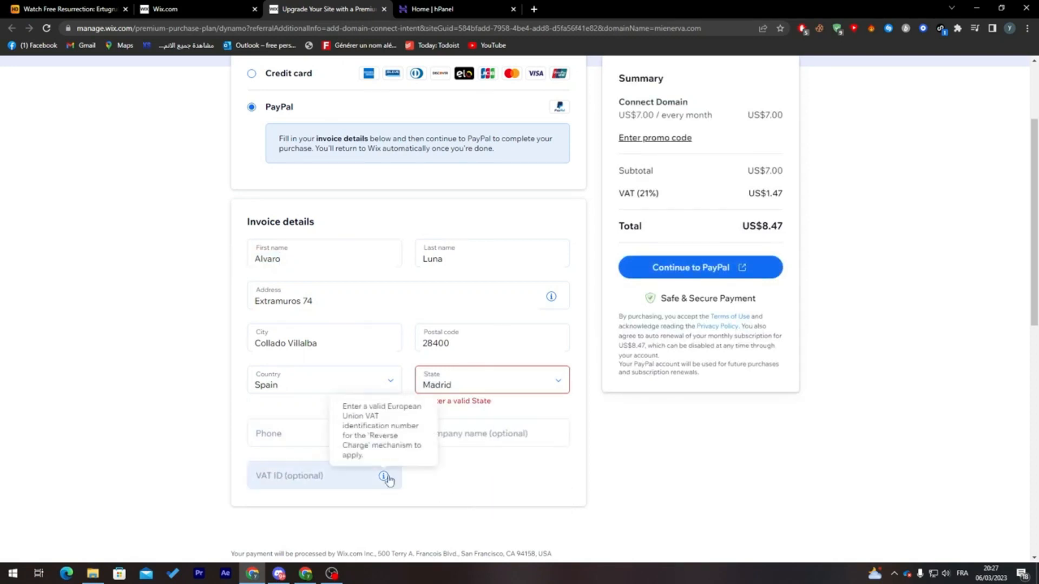
scroll(1006, 379, "down", 6)
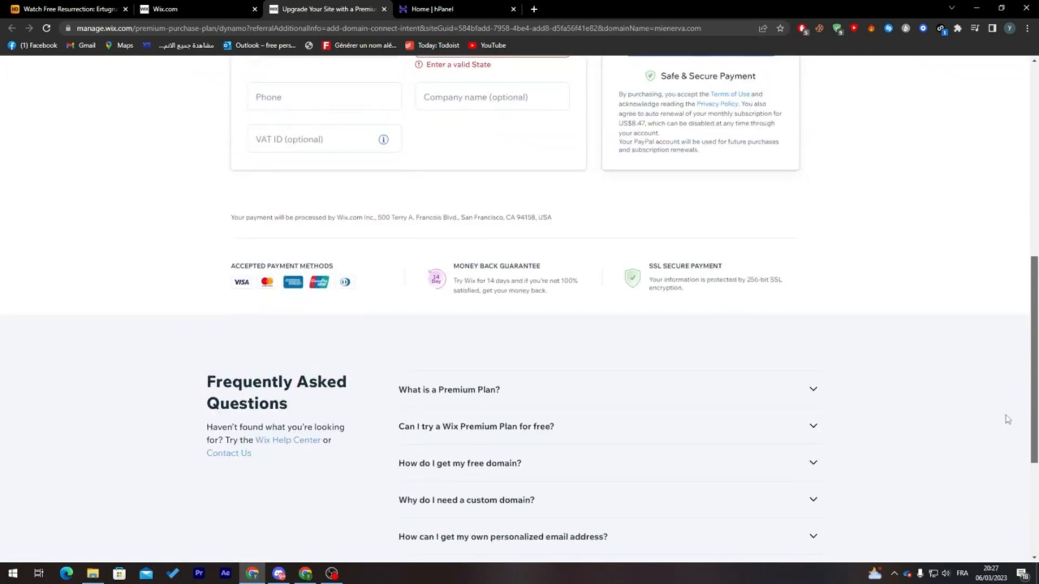
scroll(1006, 314, "up", 5)
scroll(1005, 314, "up", 3)
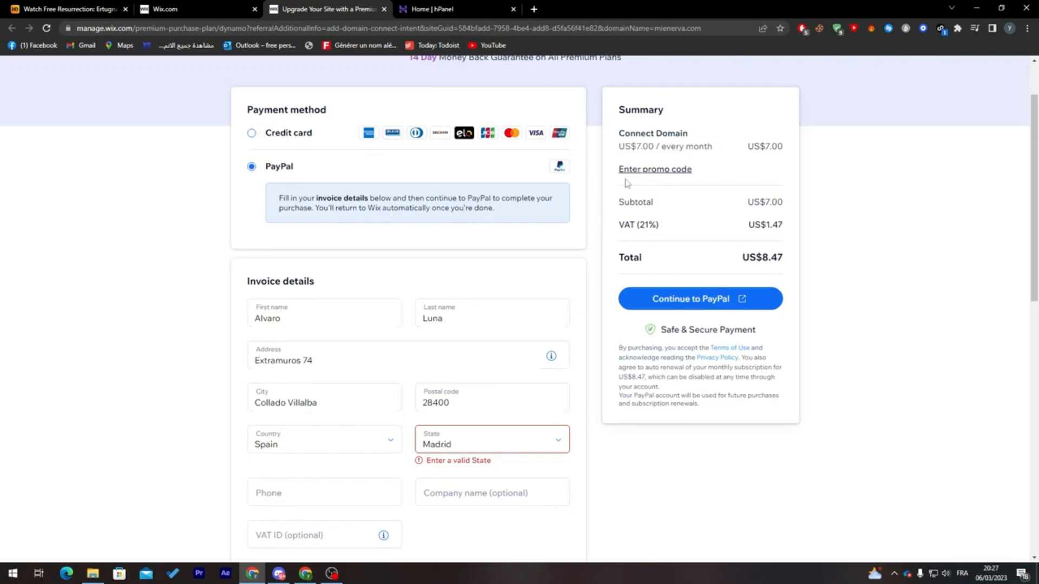
- Check the promo code entry in the order summary without applying a code, and return to the domain connection page
left_click(649, 170)
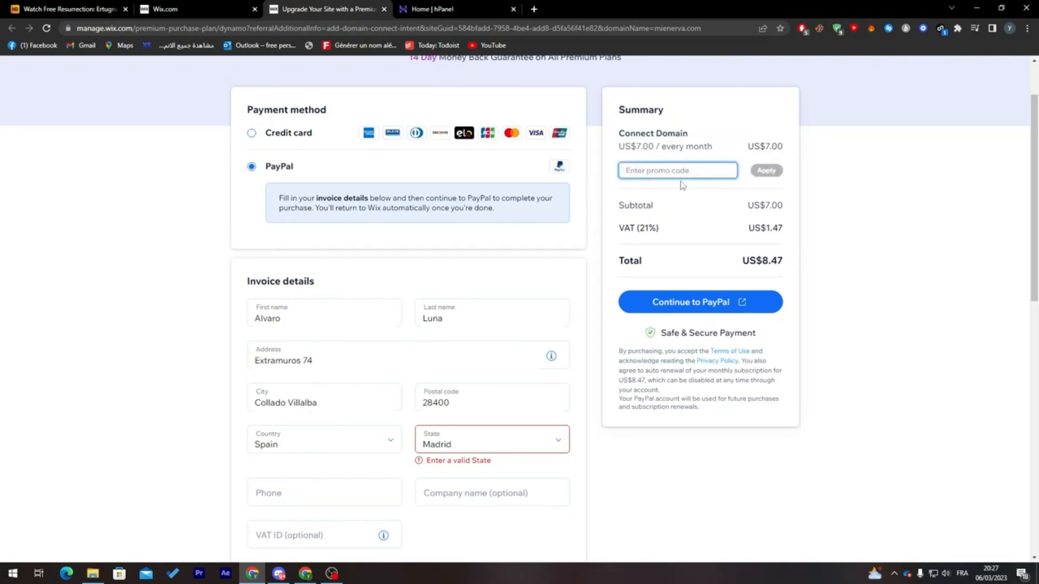
left_click(869, 233)
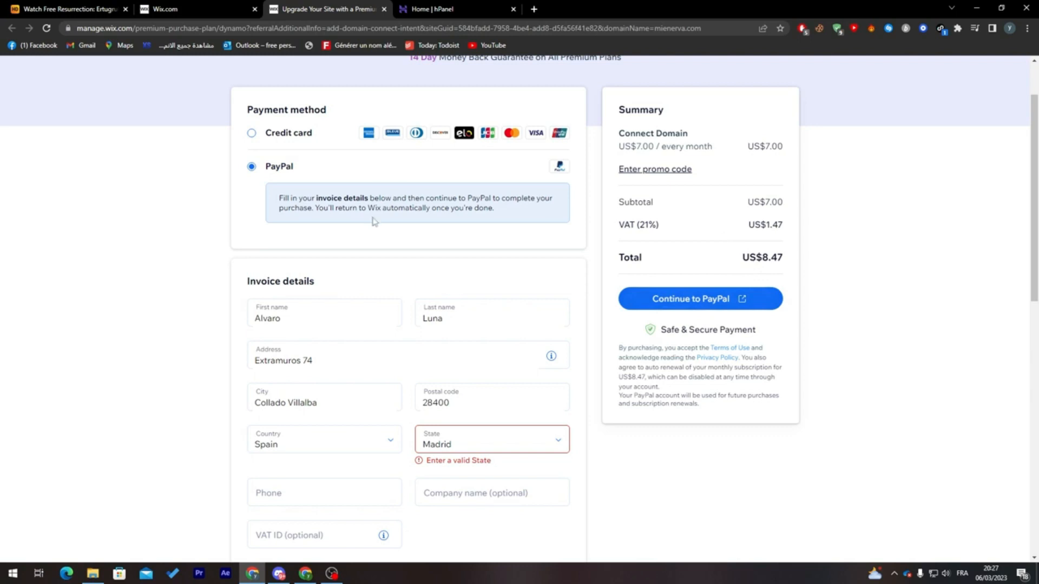
left_click(209, 6)
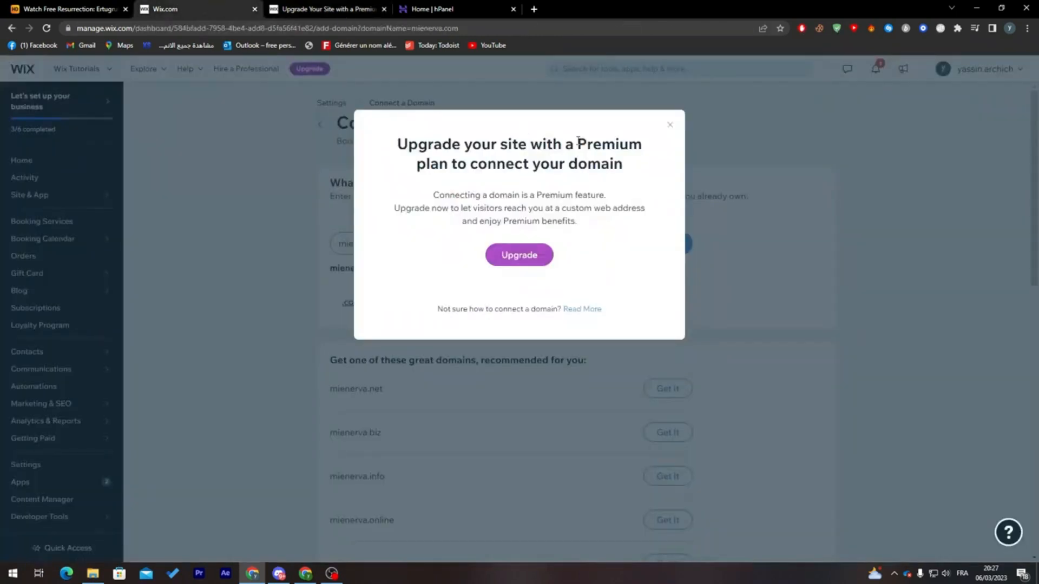
- Dismiss the Premium upgrade prompt on the domain connection page and close the plan checkout page without saving its changes
left_click(672, 126)
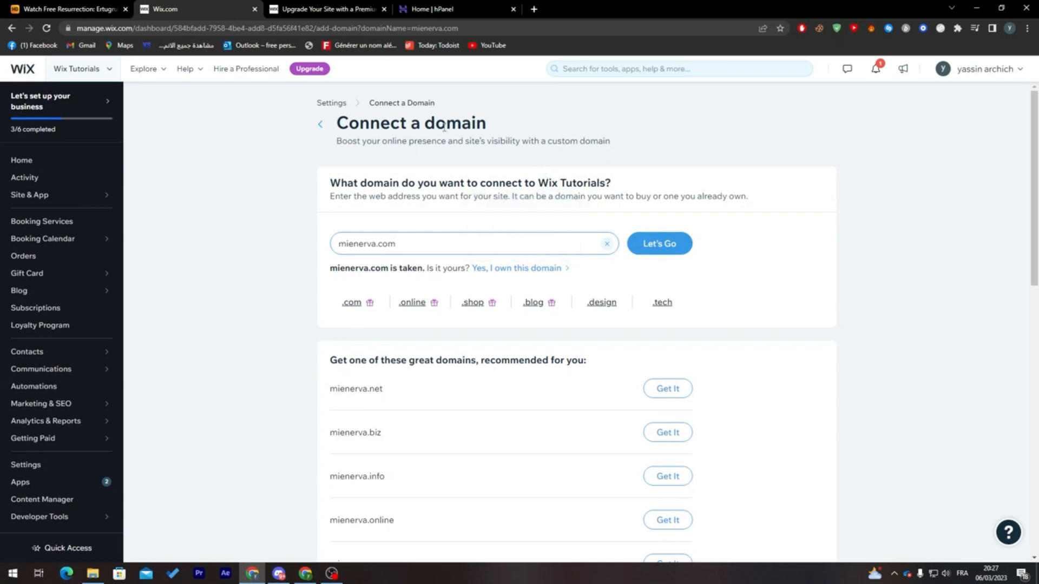
left_click(361, 14)
left_click(383, 9)
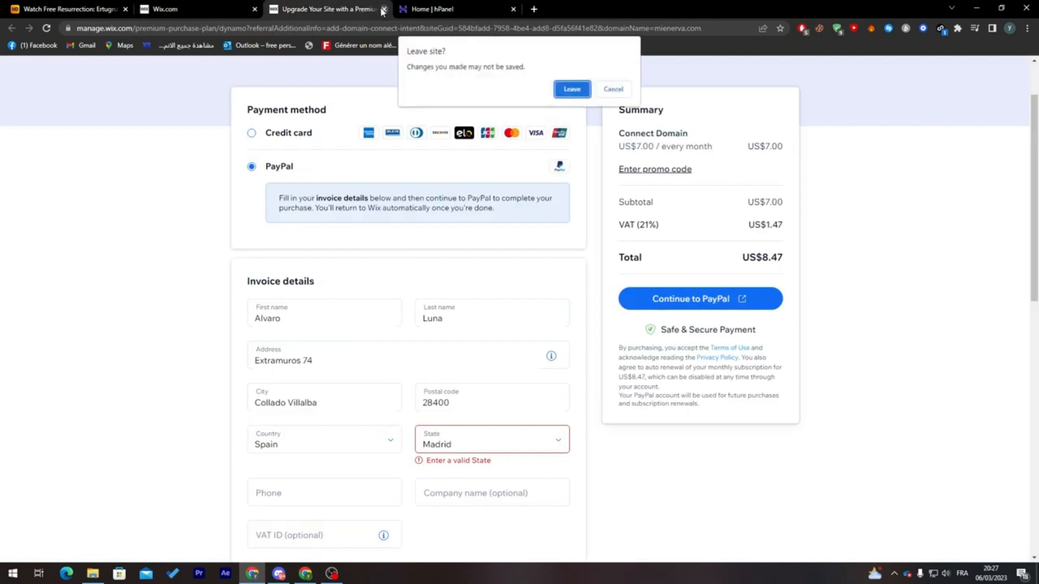
left_click(569, 89)
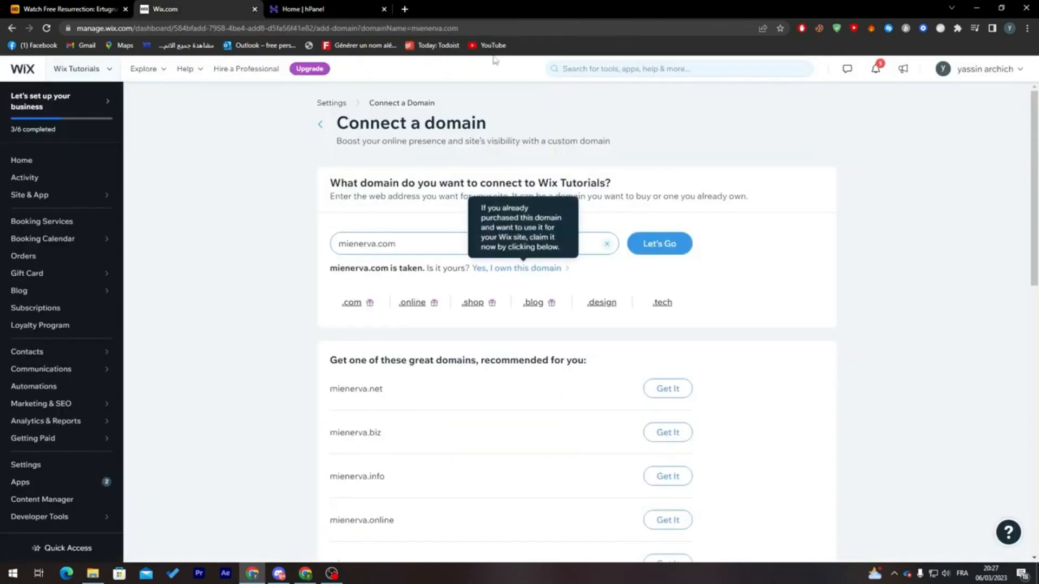
- Search Google for godaddy in a new tab and open the official GoDaddy site
left_click(405, 9)
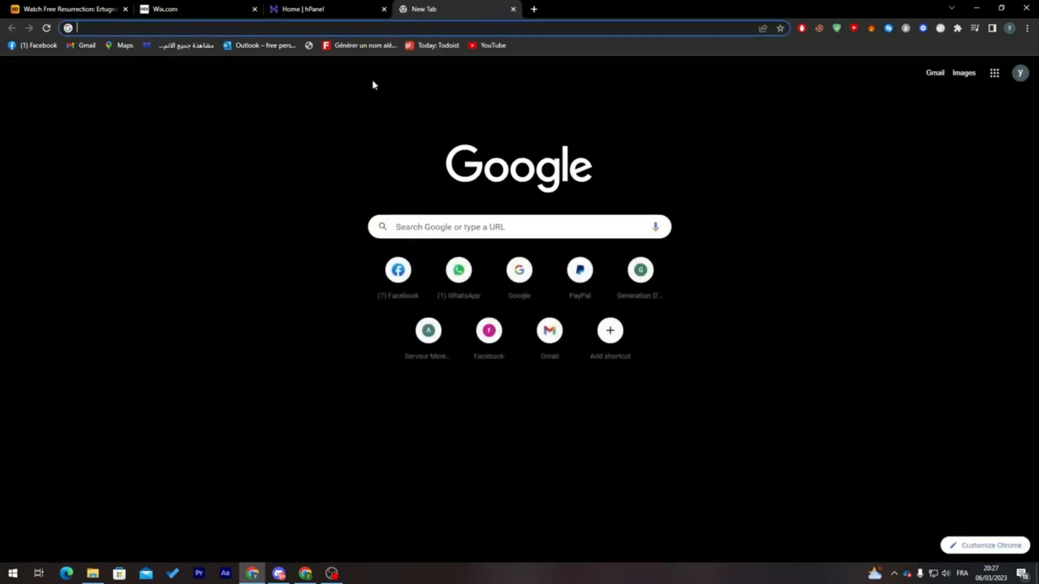
left_click(302, 32)
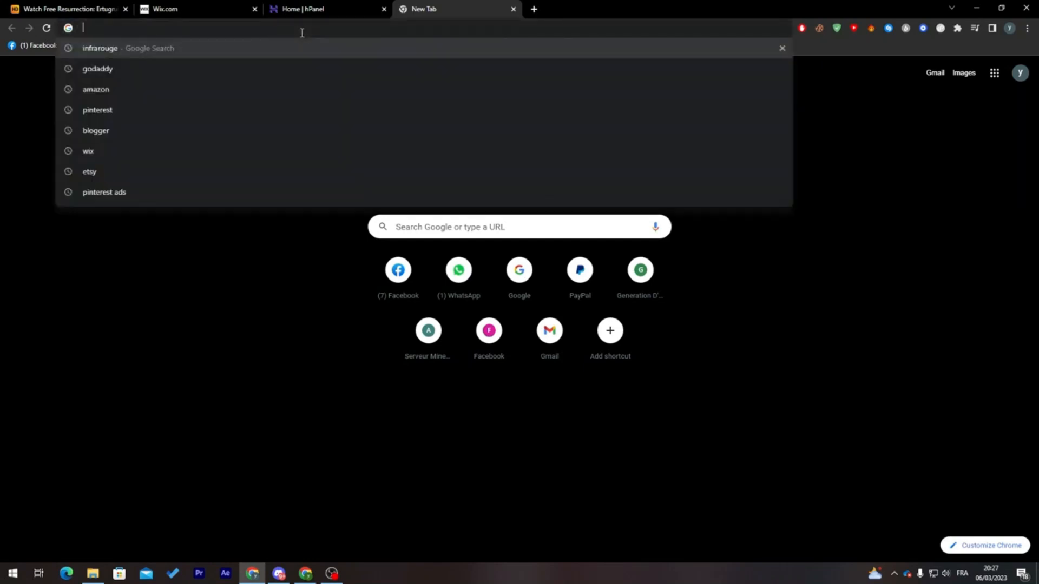
type("godaddy")
key("Return")
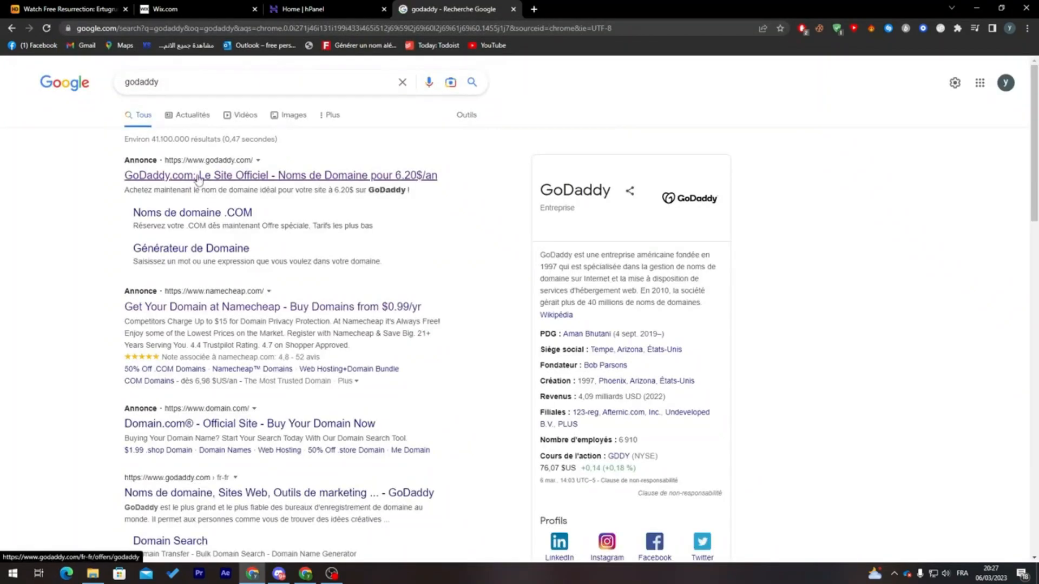
left_click(199, 177)
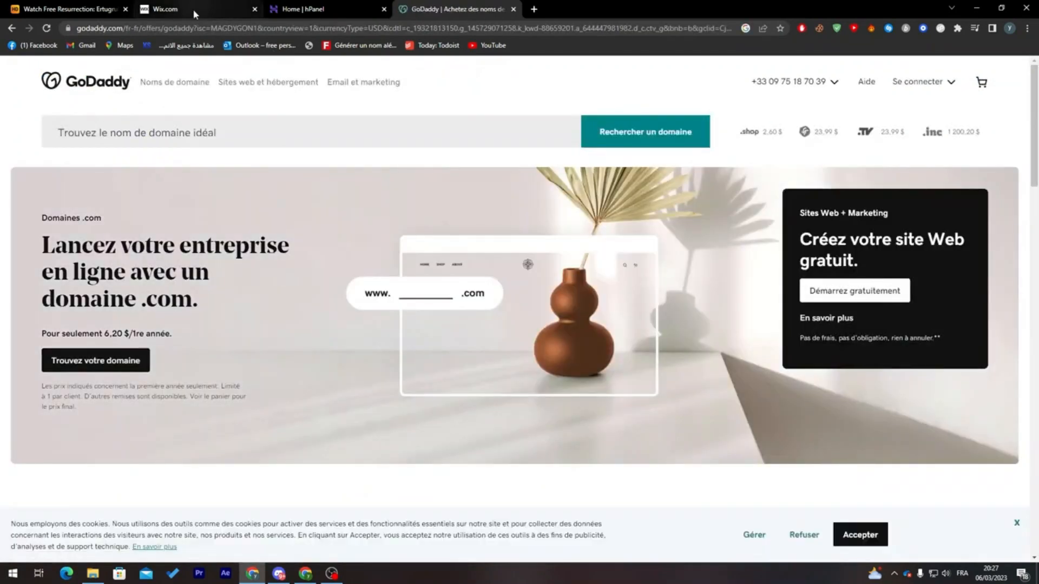
- Search GoDaddy for the domain name hiyoutubebye, with the results translated to English, and review the offered domain extensions and prices
left_click(253, 133)
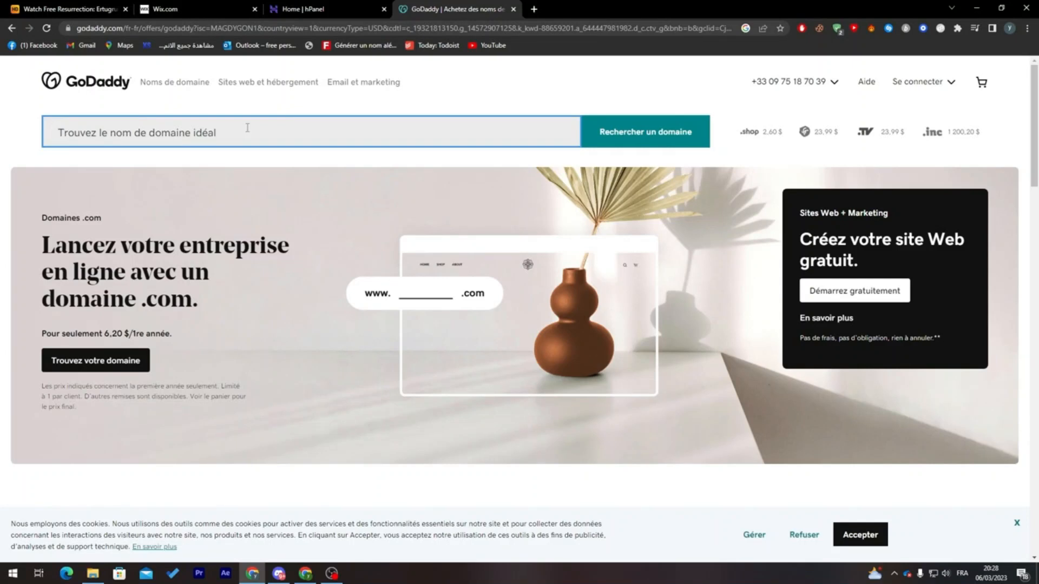
type("hiyoutubebye")
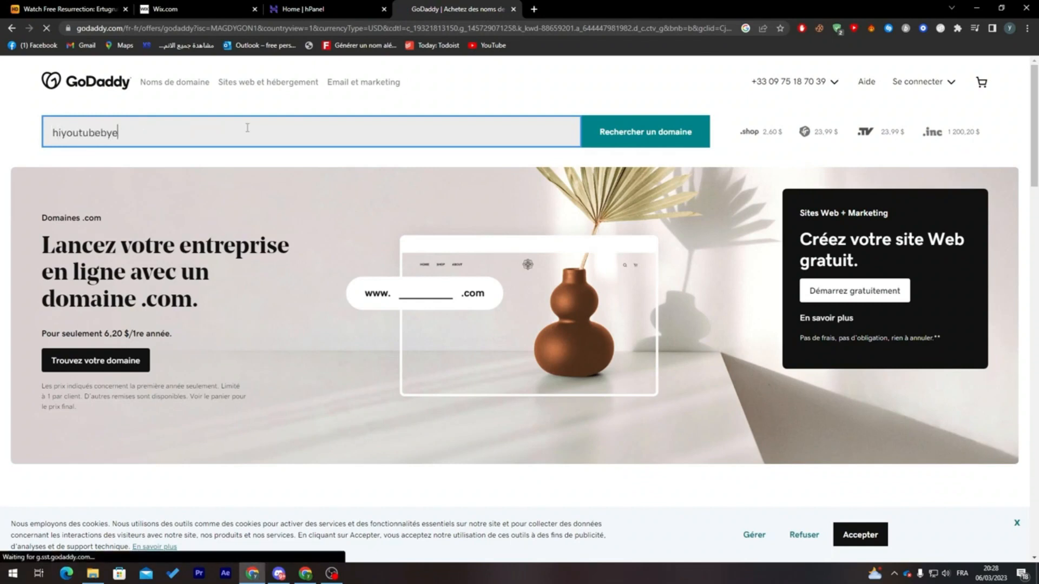
key("Return")
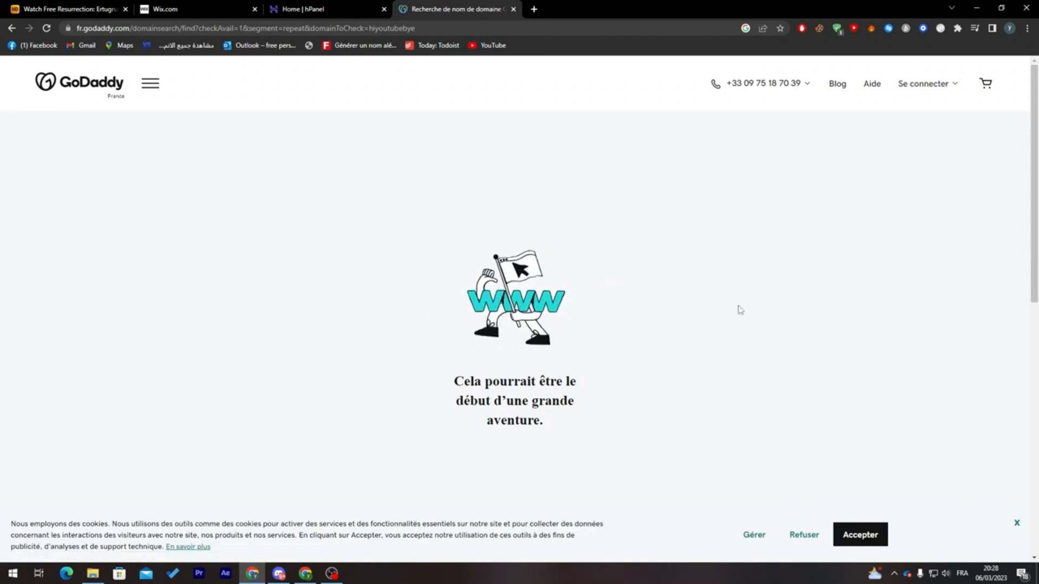
right_click(685, 301)
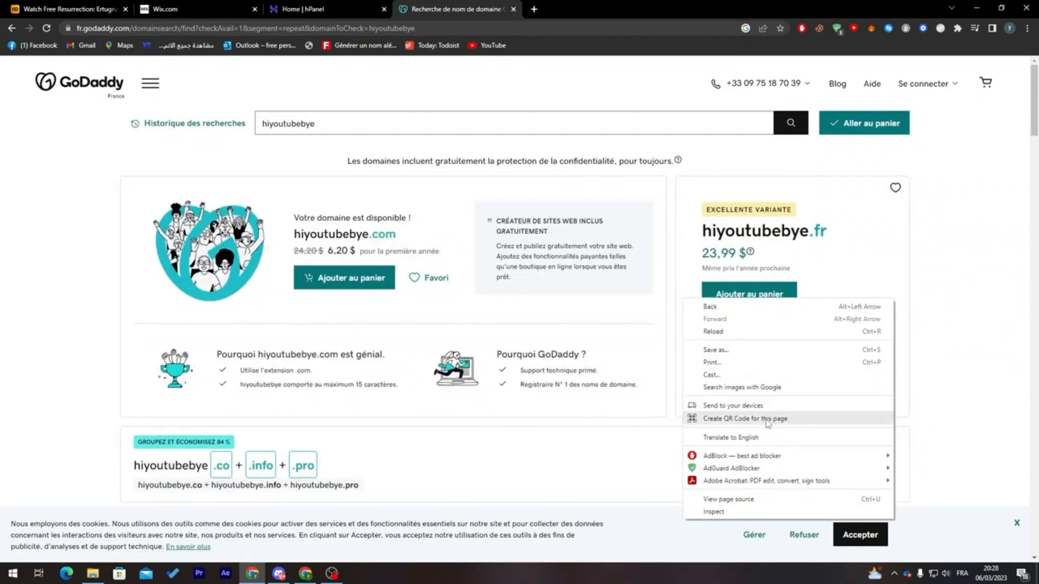
left_click(758, 437)
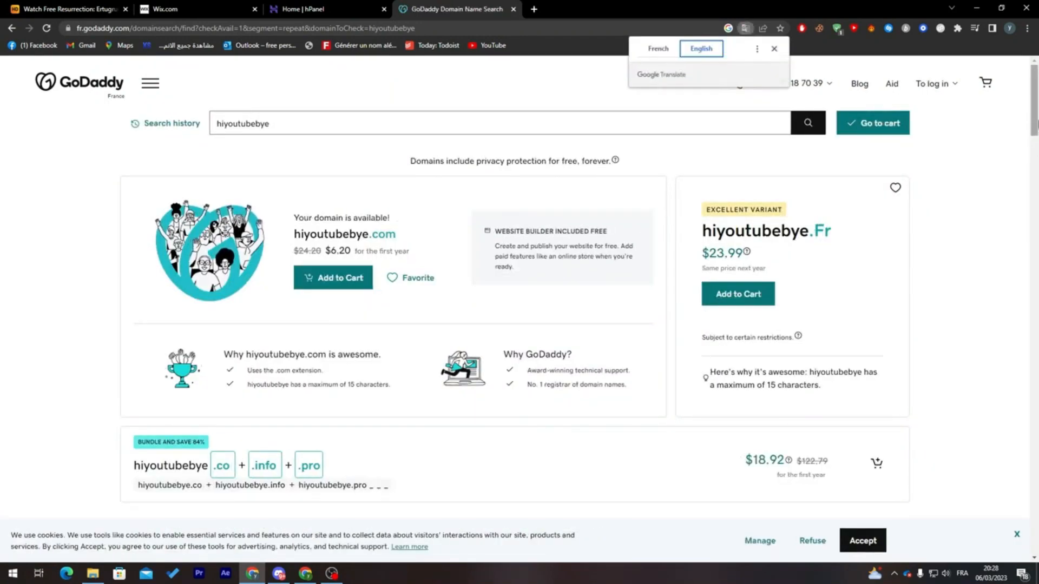
left_click_drag(1035, 126, 1036, 209)
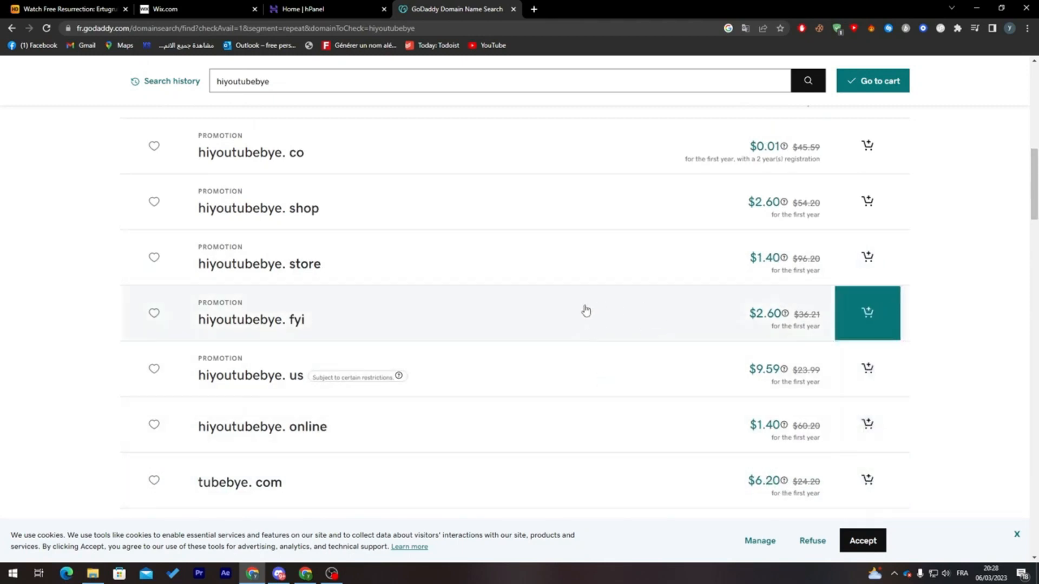
left_click_drag(1034, 181, 1033, 166)
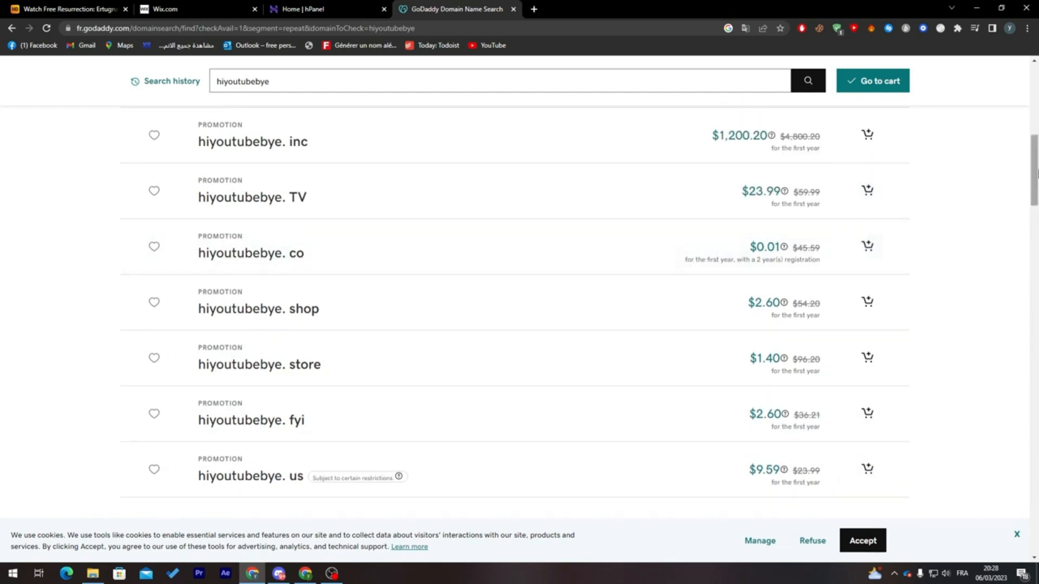
scroll(703, 274, "up", 5)
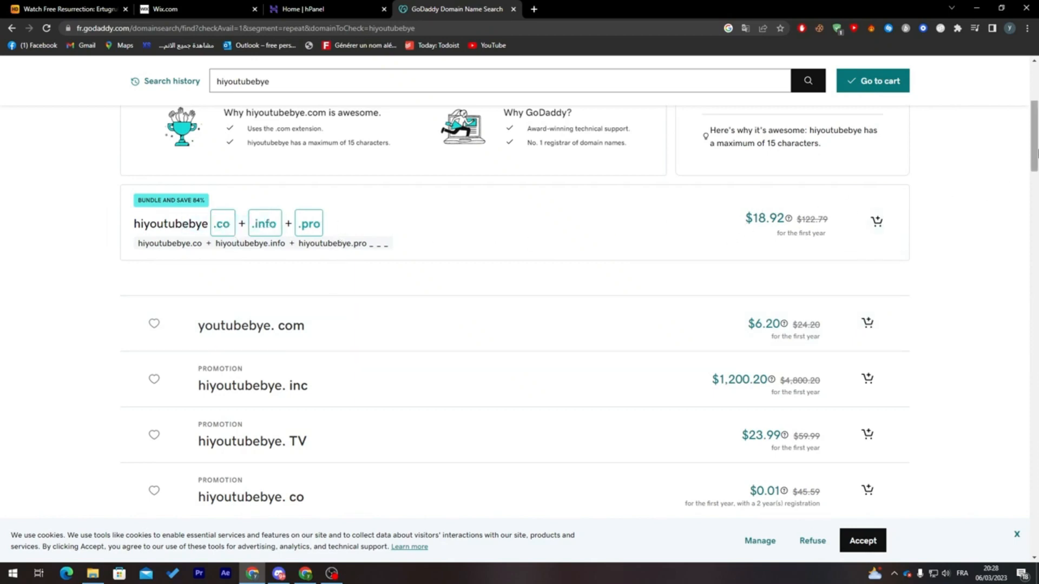
scroll(1020, 152, "up", 4)
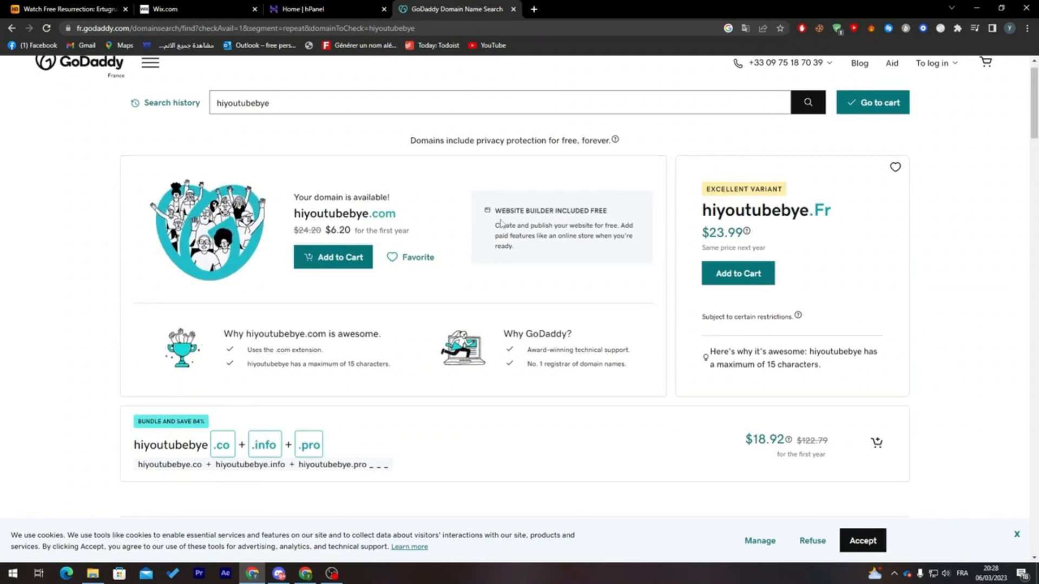
- Replace the GoDaddy tab with a new one, go to profreehost.com, and open its account registration page
left_click(534, 9)
left_click(512, 9)
left_click(503, 26)
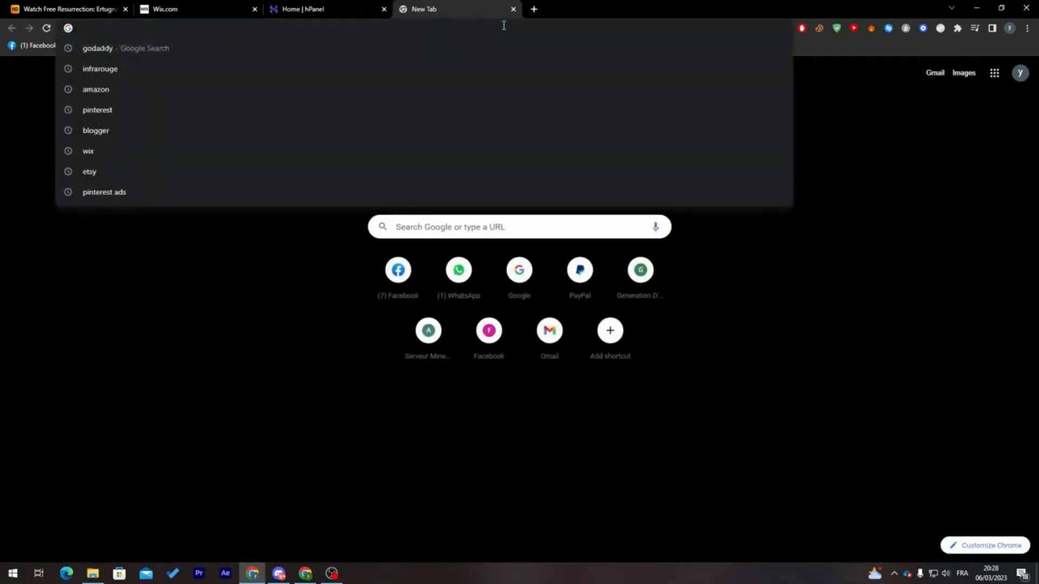
type("profreehost.com/account/")
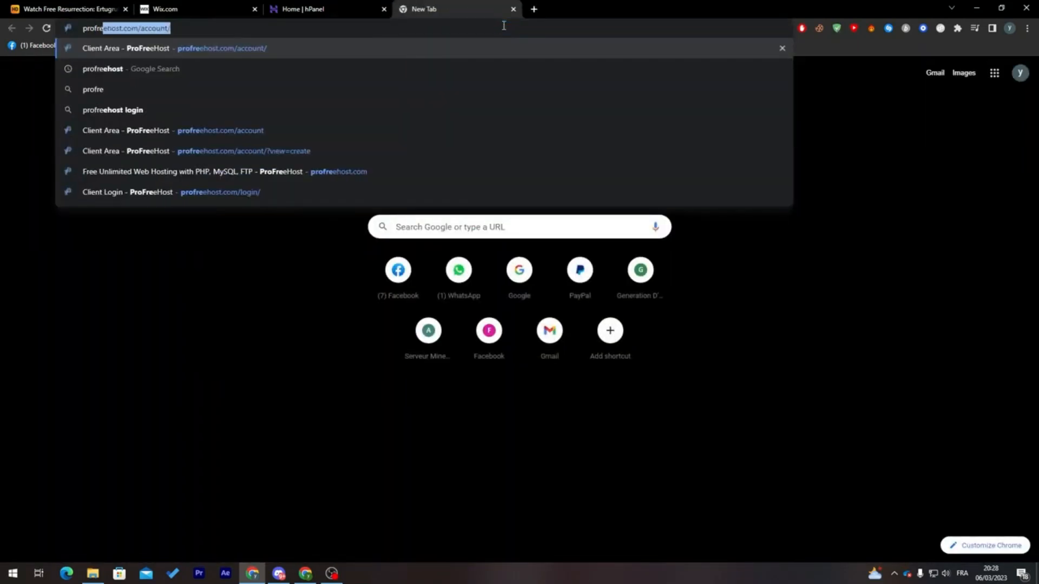
key("BackSpace")
key("BackSpace")
key("BackSpace")
key("BackSpace")
key("BackSpace")
key("BackSpace")
key("BackSpace")
key("BackSpace")
key("BackSpace")
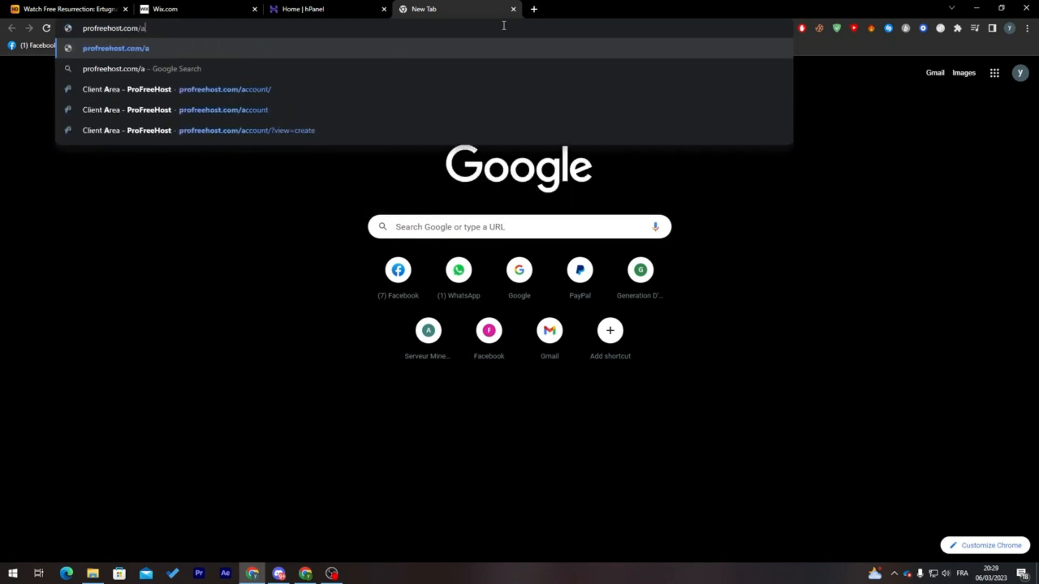
key("Return")
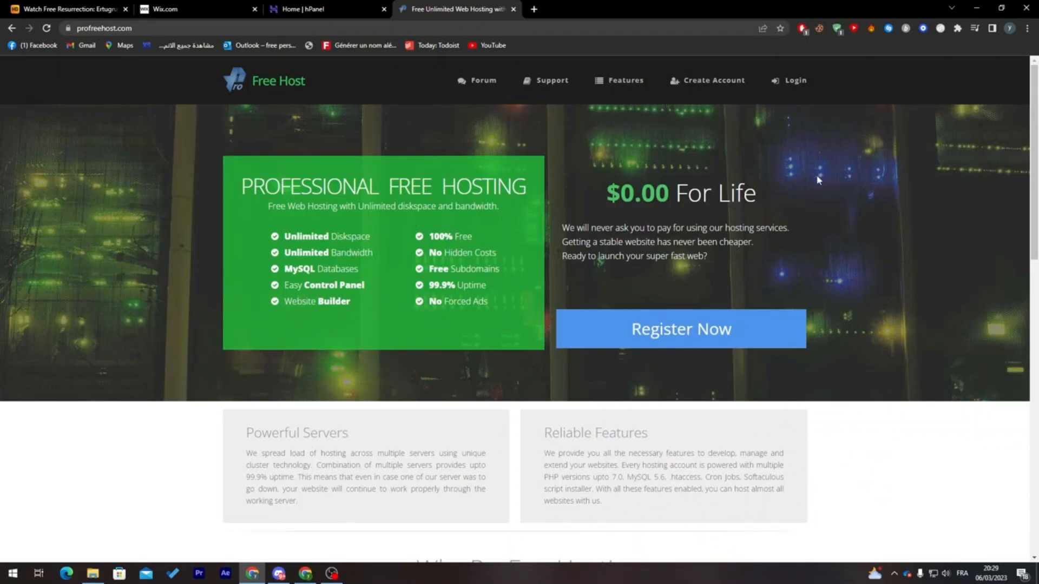
left_click(699, 339)
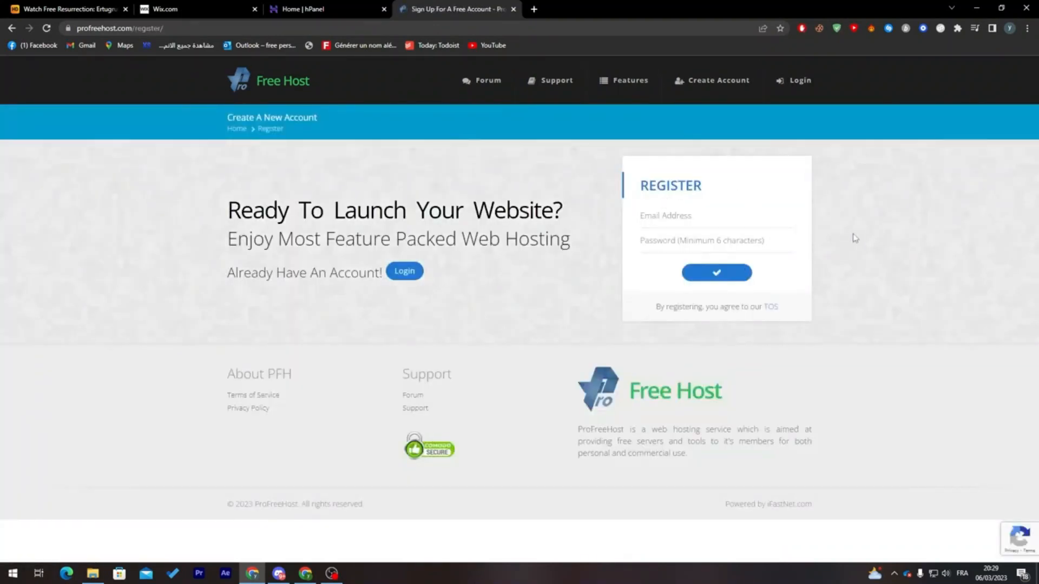
- Try to log in to ProFreeHost with the account password, replacing the first saved e-mail address with a different saved one
left_click(794, 80)
left_click(677, 224)
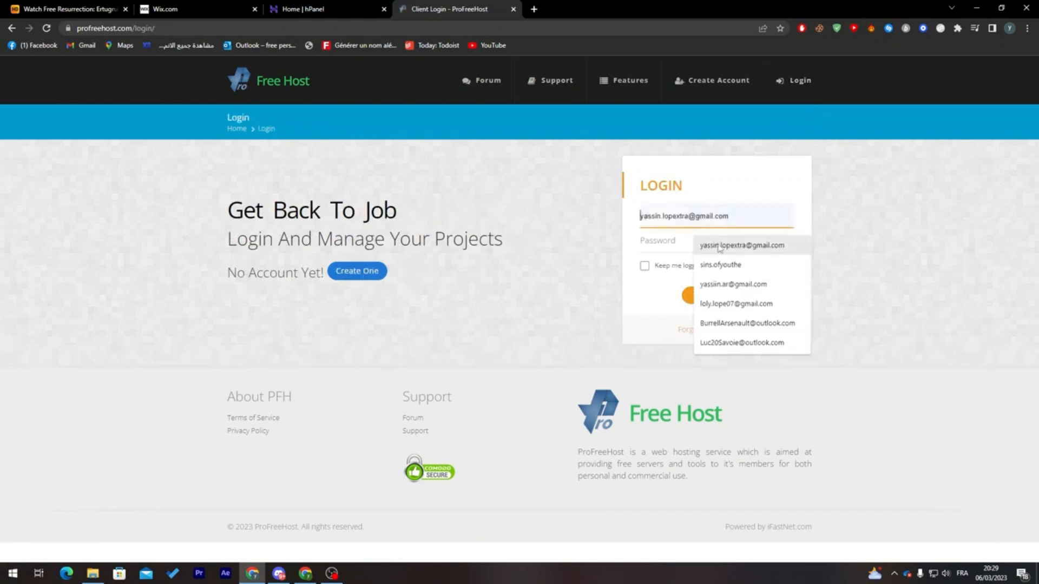
left_click(689, 242)
left_click(689, 241)
type("a")
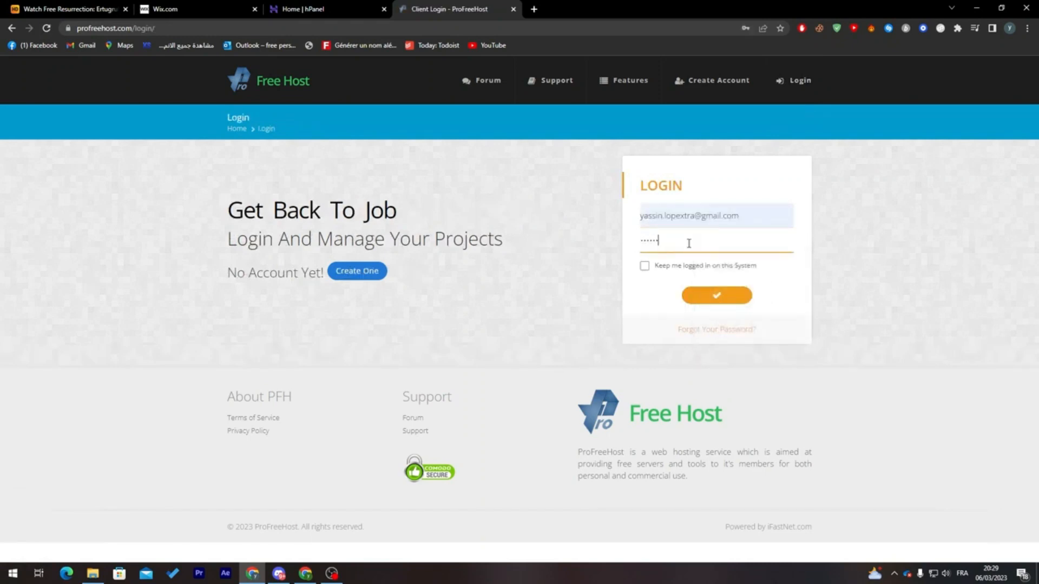
left_click(677, 216)
key("ctrl+a")
key("BackSpace")
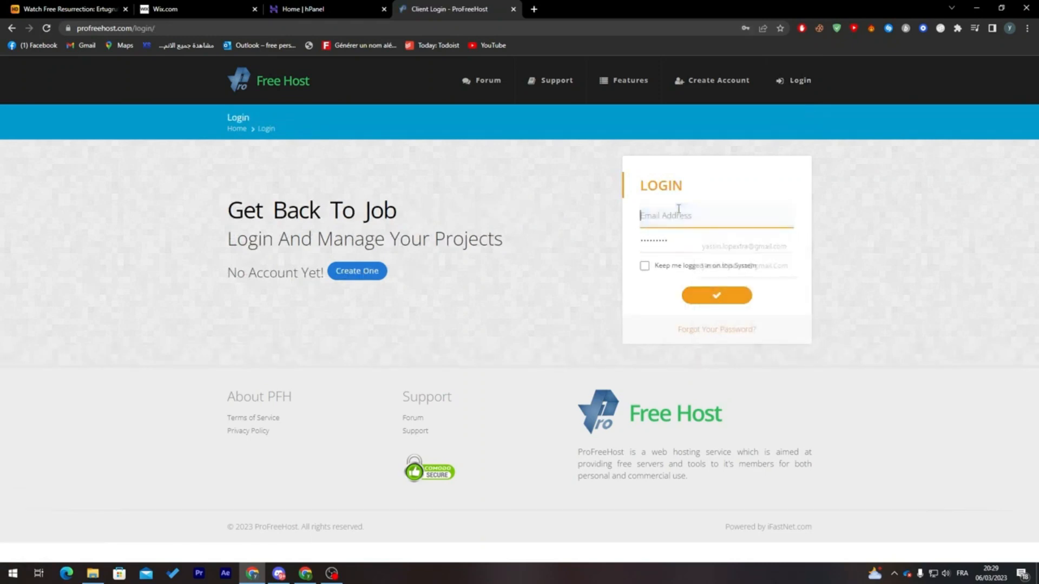
left_click(740, 303)
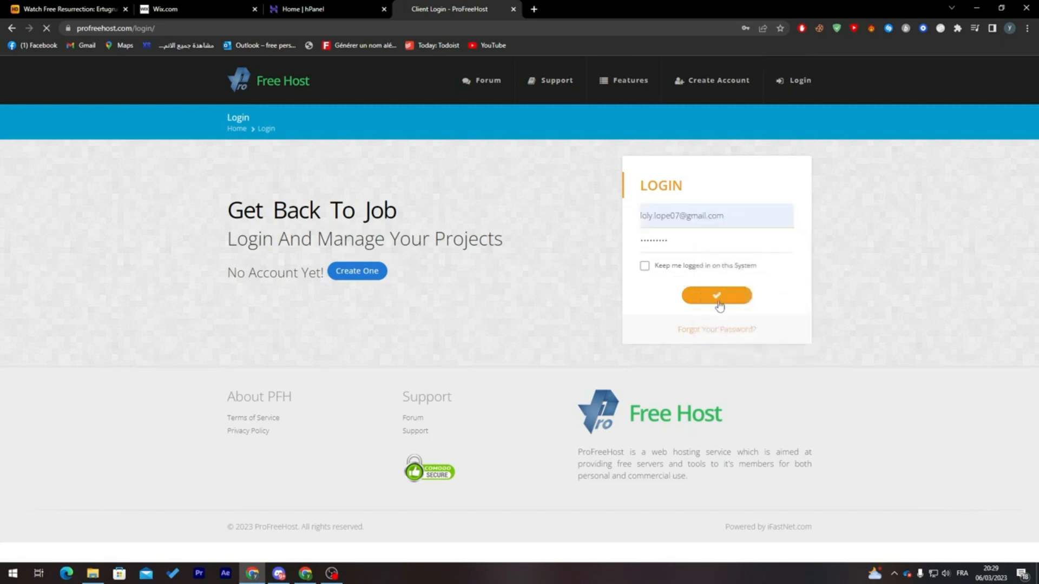
left_click(719, 296)
- Fill in the ProFreeHost login form again with the first saved e-mail address and the account password
left_click(677, 245)
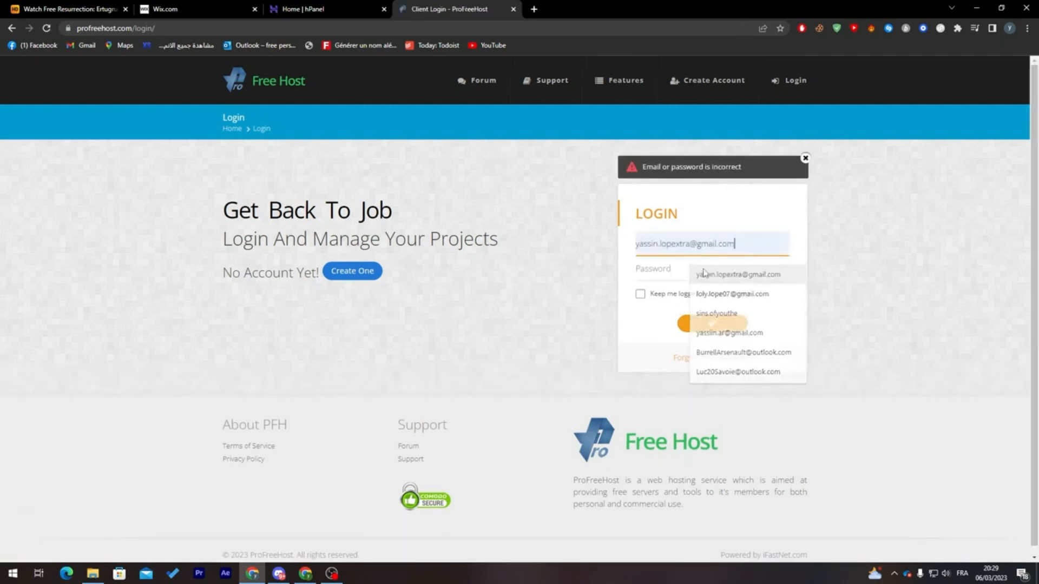
left_click(685, 269)
left_click(685, 269)
type("a")
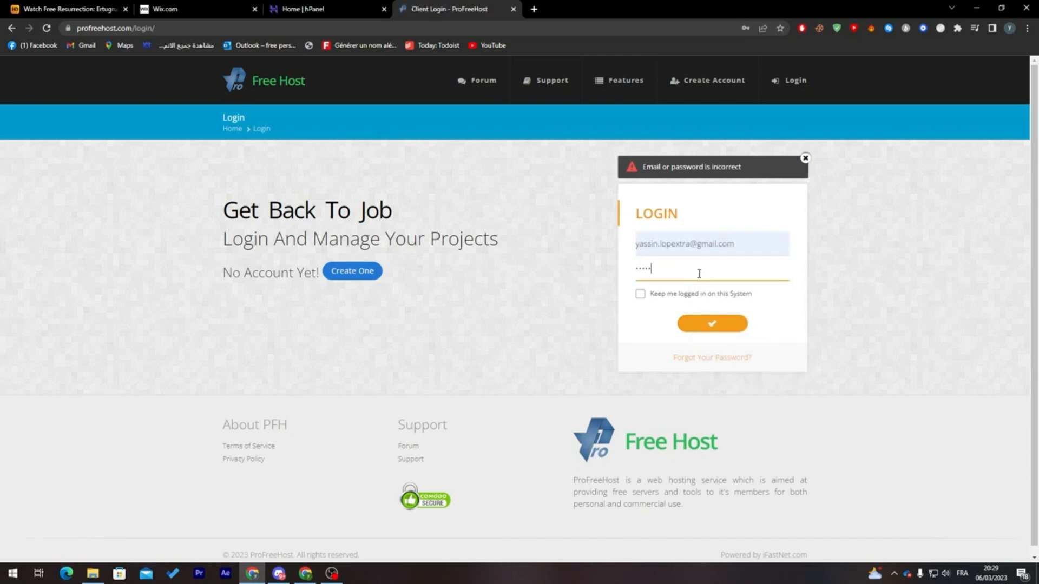
- Try to submit the ProFreeHost login form and dismiss the alert above it
key("Return")
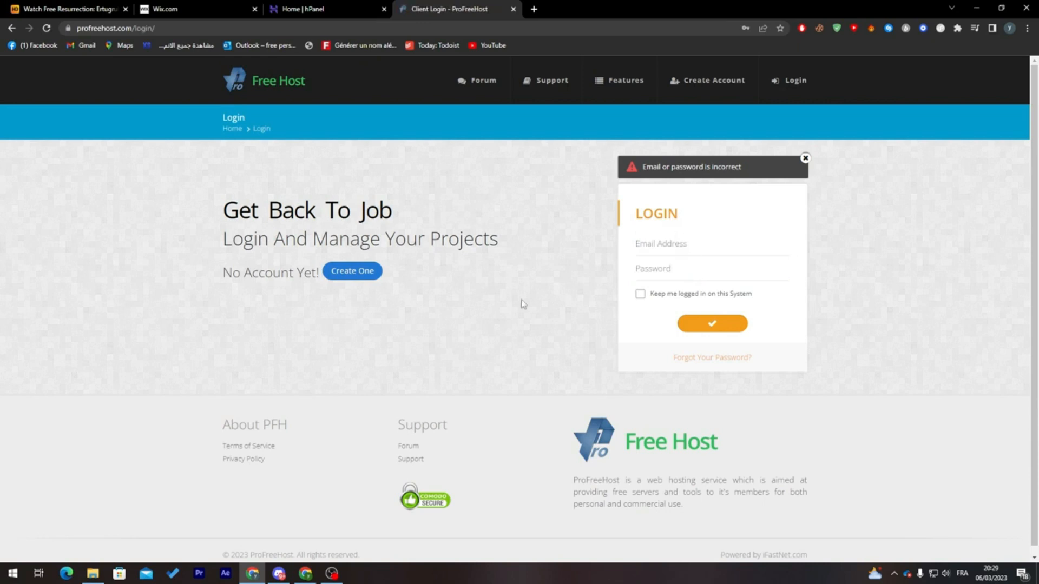
left_click(805, 159)
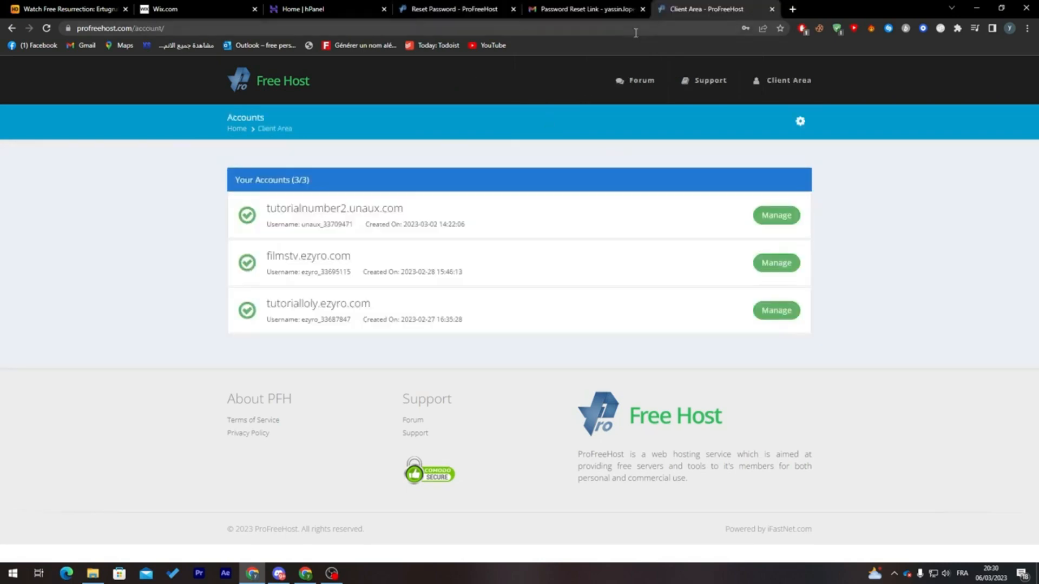
- Close the password reset e-mail and Reset Password tabs, keeping the ProFreeHost client area open
left_click(644, 9)
left_click(565, 90)
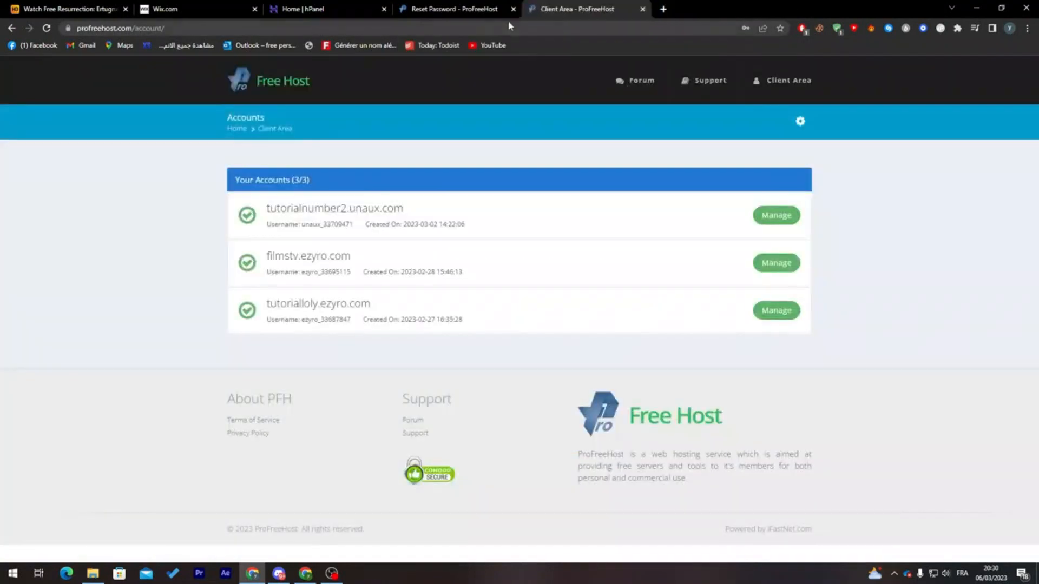
- Manage the tutorialnumber2.unaux.com hosting account and close it, ticking the confirmation that the closure is really wanted
left_click(771, 216)
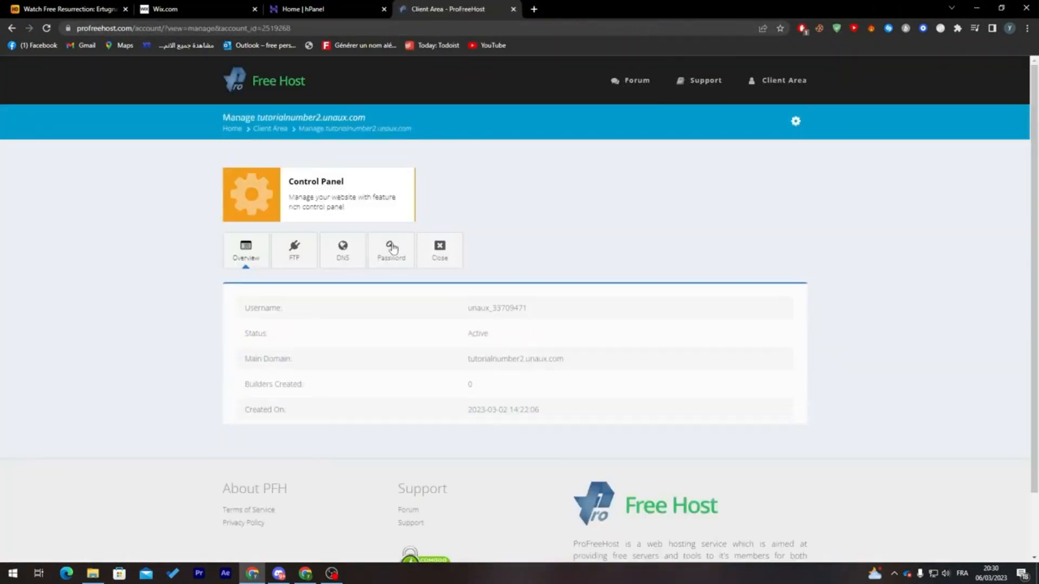
left_click(441, 251)
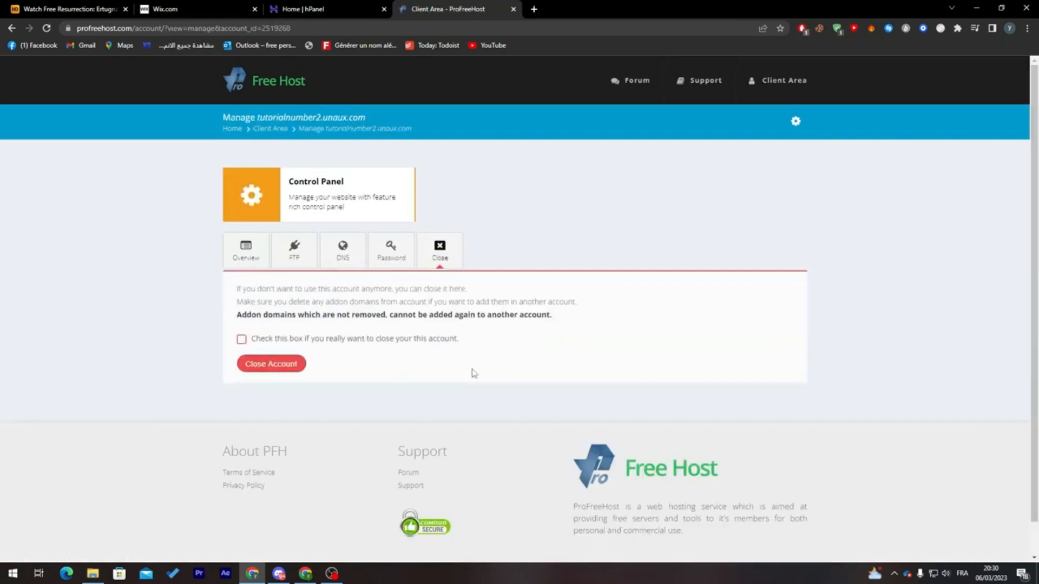
left_click(270, 343)
left_click(287, 367)
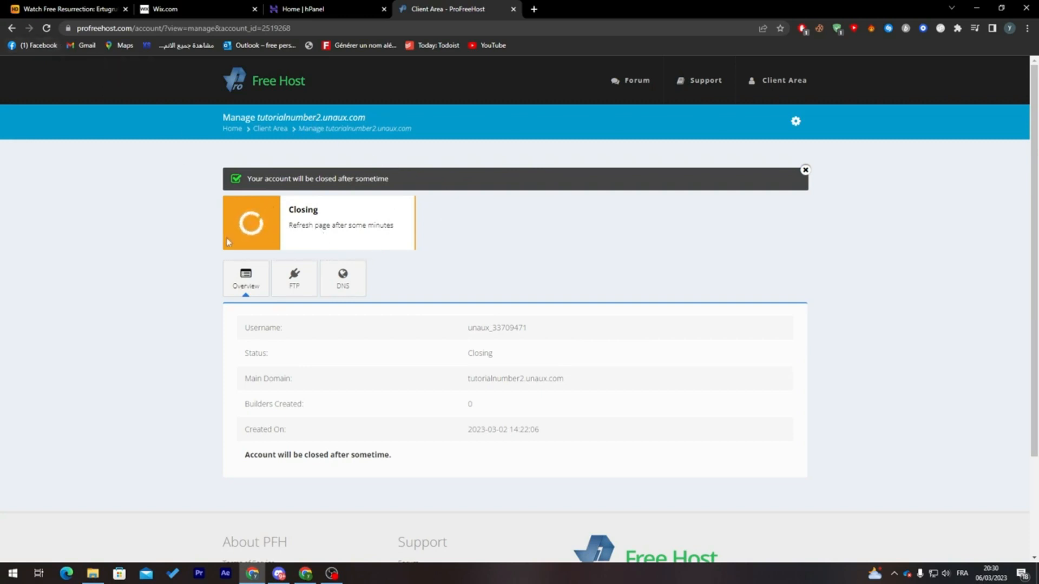
- Reload the tutorialnumber2.unaux.com management page, allowing form resubmission, and return to the client area's account list
left_click(47, 28)
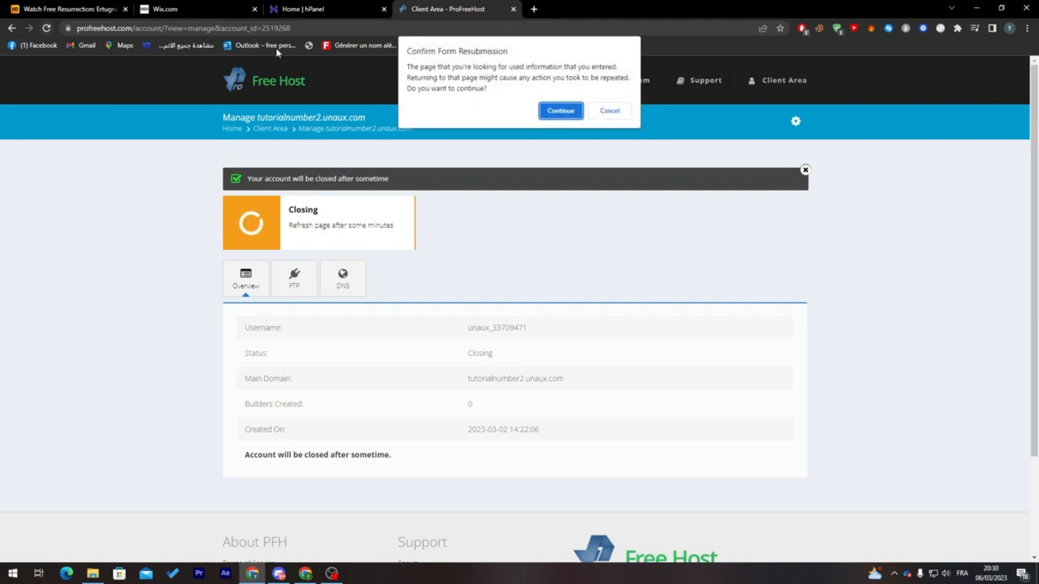
left_click(572, 114)
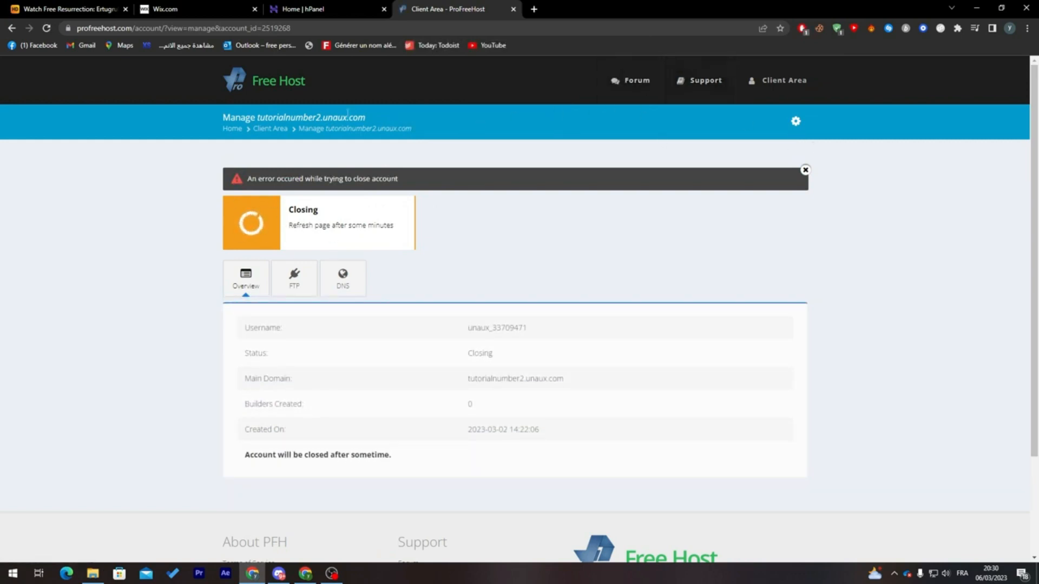
left_click(269, 130)
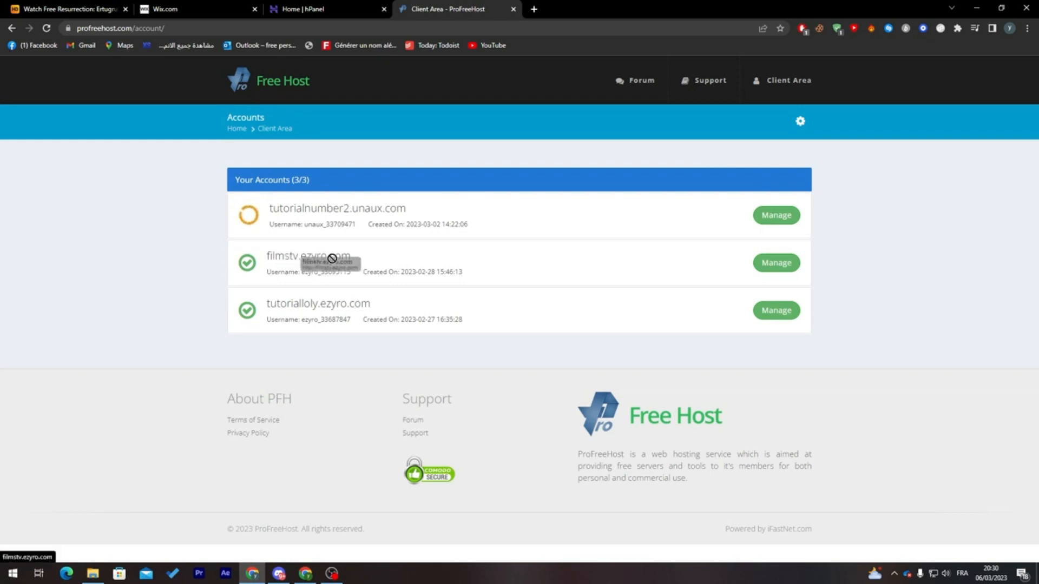
- Refresh the ProFreeHost account list again to check the closure status of tutorialnumber2.unaux.com, glancing at Wix in between
left_click_drag(390, 260, 265, 259)
left_click(374, 313)
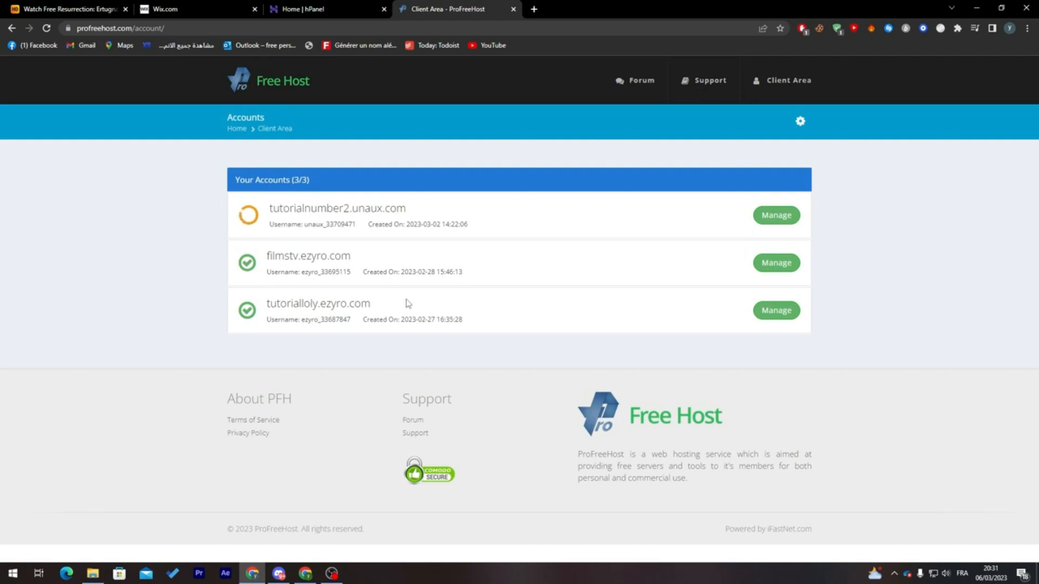
left_click(46, 28)
left_click(165, 9)
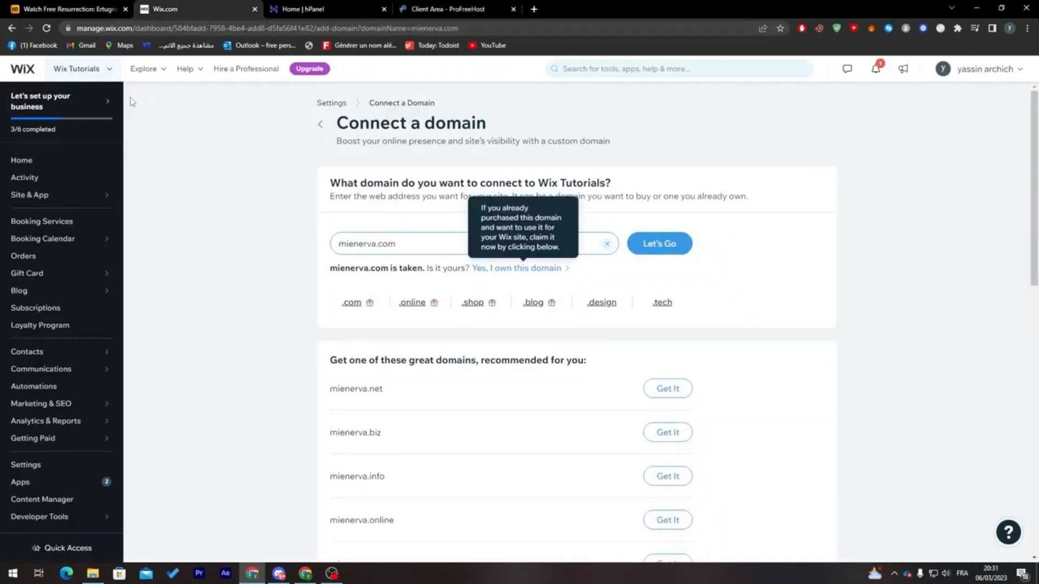
left_click(428, 8)
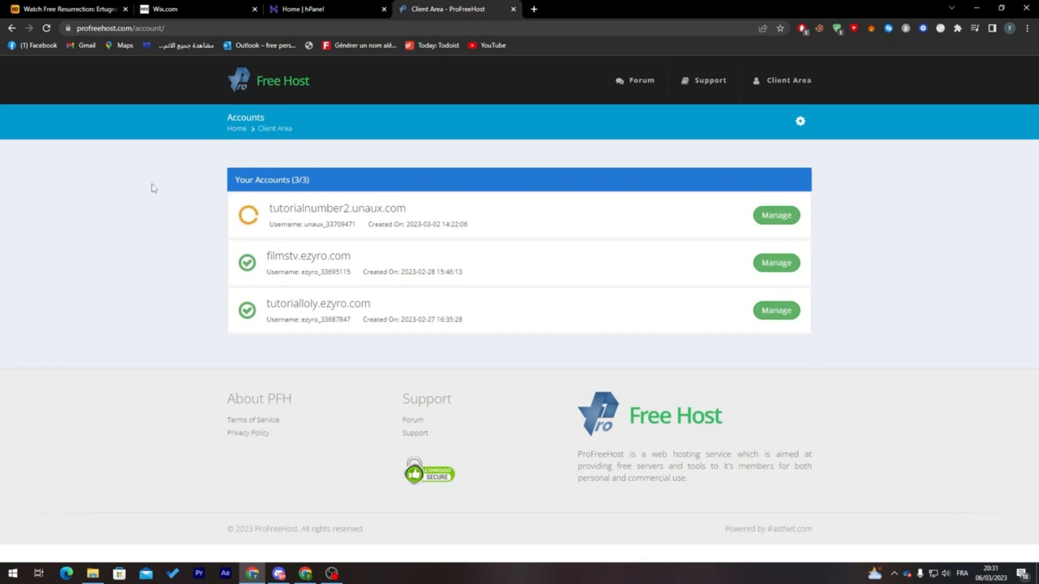
left_click(46, 28)
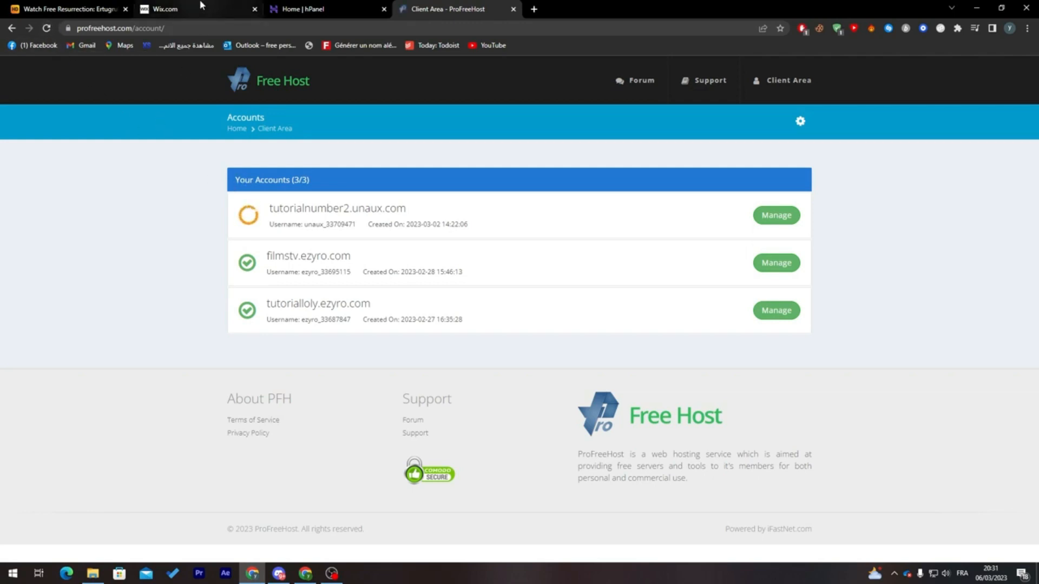
- Switch back to the Wix domain page and go to the Wix Tutorials dashboard home
left_click(242, 5)
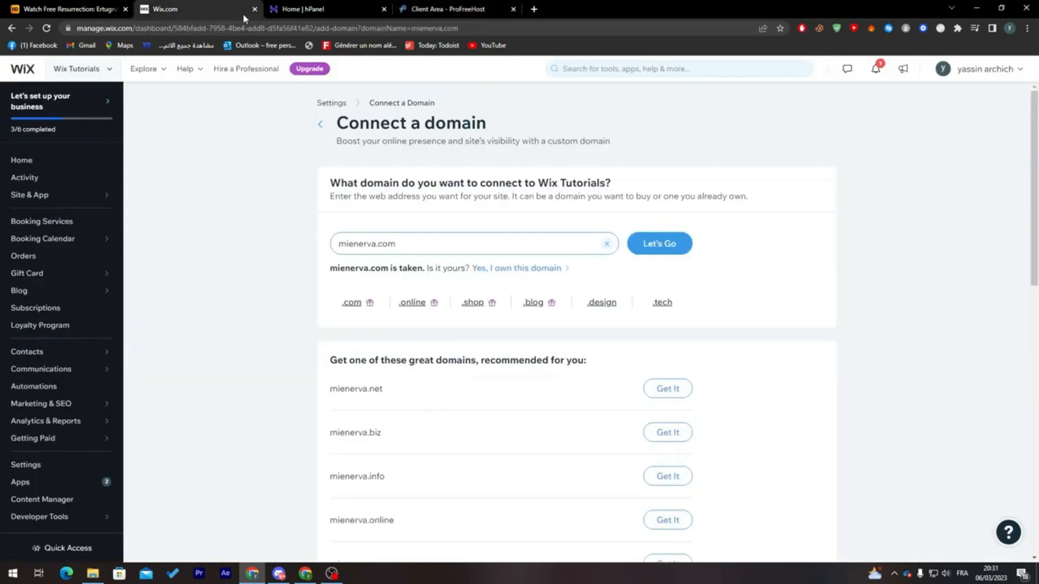
left_click(48, 161)
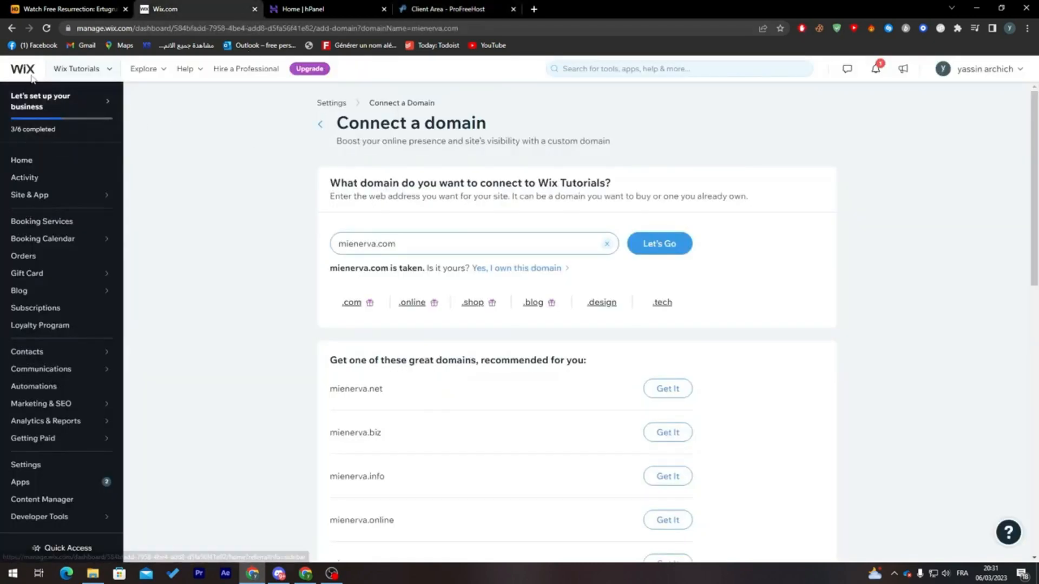